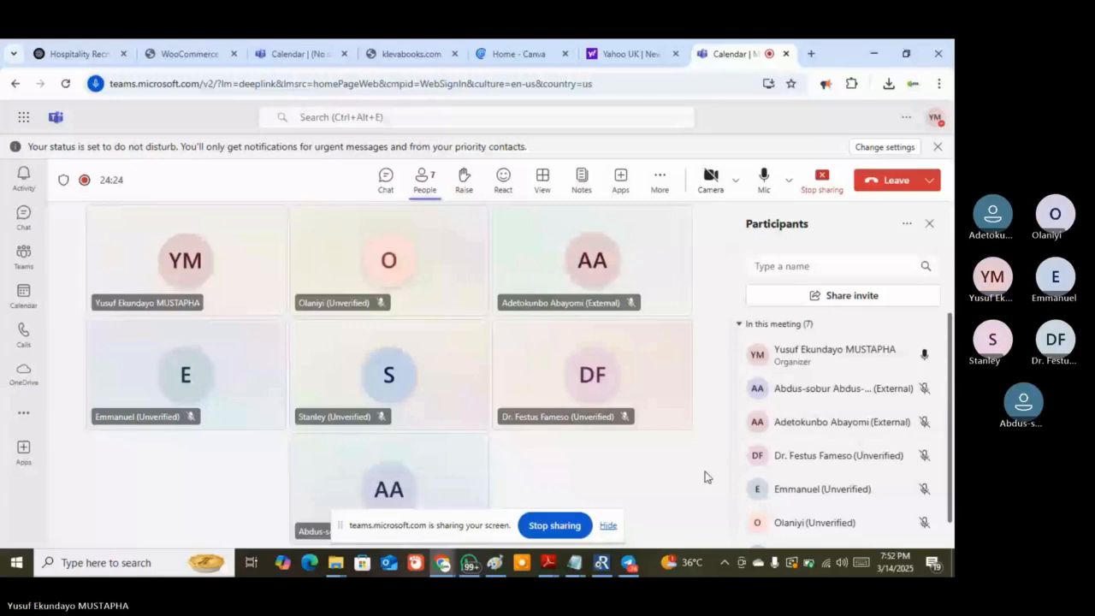
Switch from the Teams meeting view to the klevabooks.com storefront tab
mouse_move(613, 562)
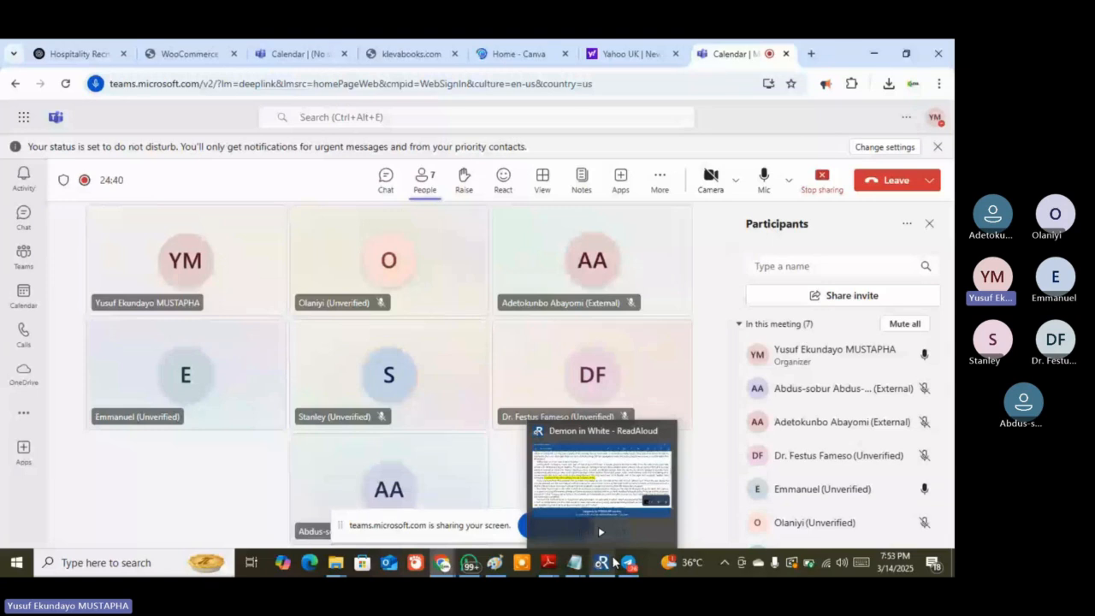
left_click(411, 54)
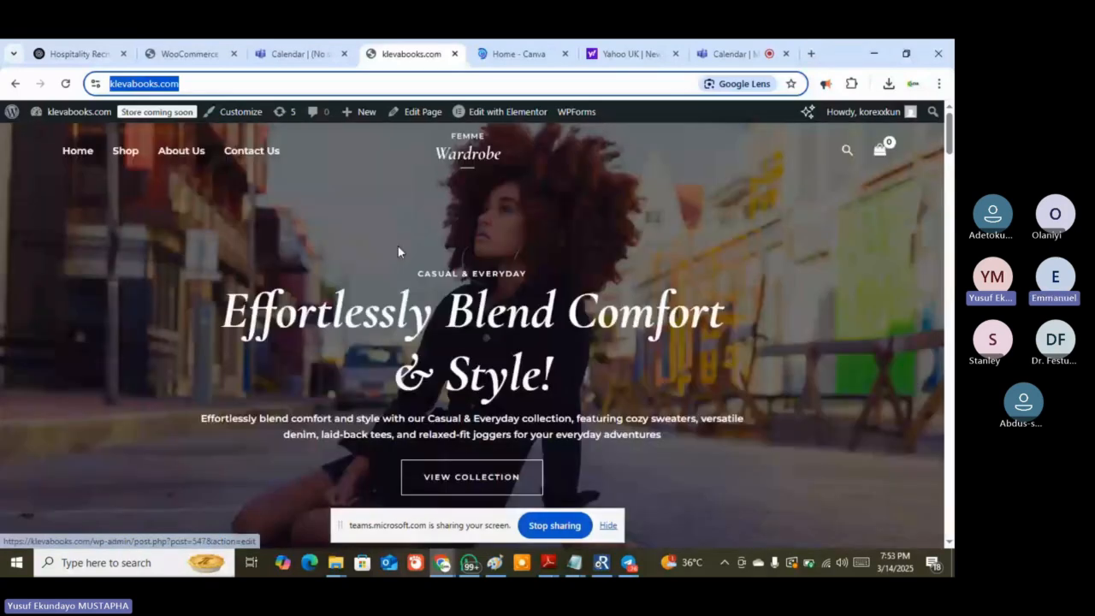
Scroll through the bag, pinstripe blazer and 'Fashion Reinvented' sections, then switch to the 'Home - Canva' tab
scroll(398, 247, "down", 2)
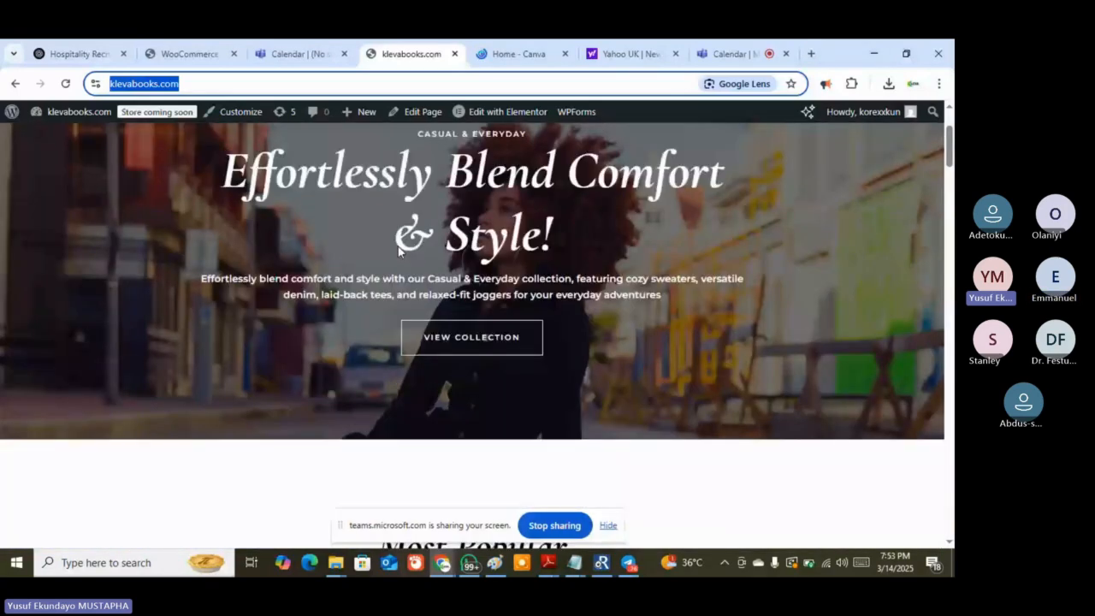
scroll(398, 246, "down", 8)
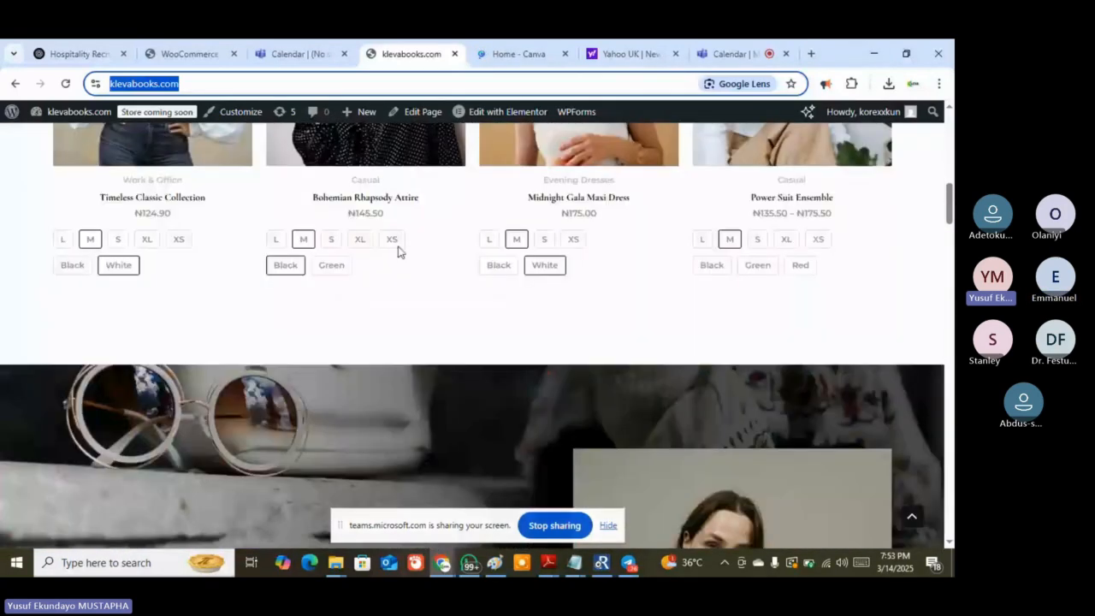
scroll(398, 251, "down", 3)
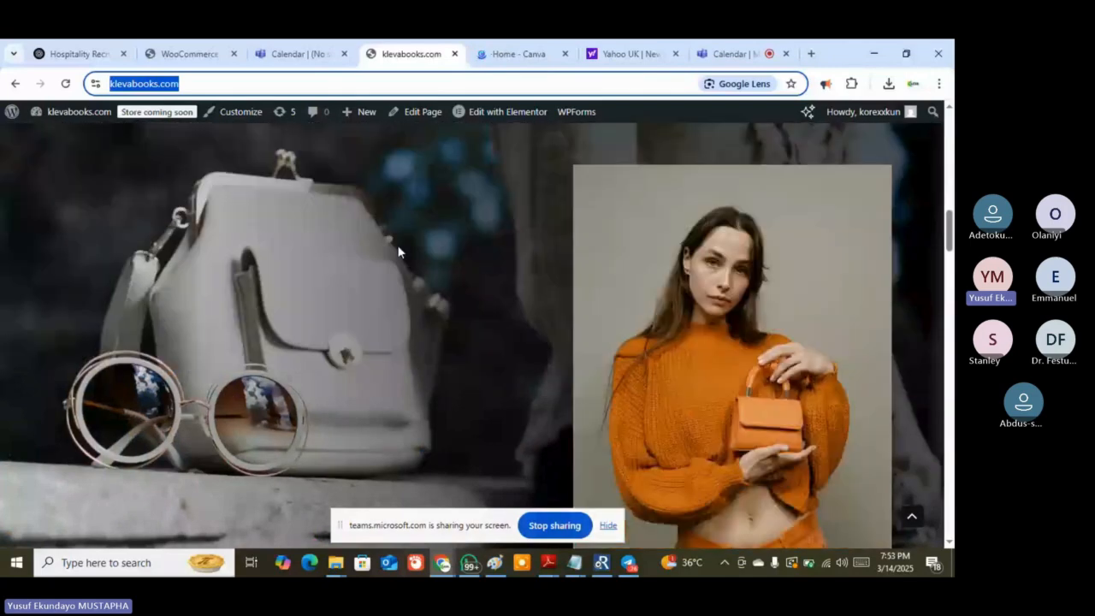
scroll(398, 250, "down", 3)
scroll(336, 333, "down", 3)
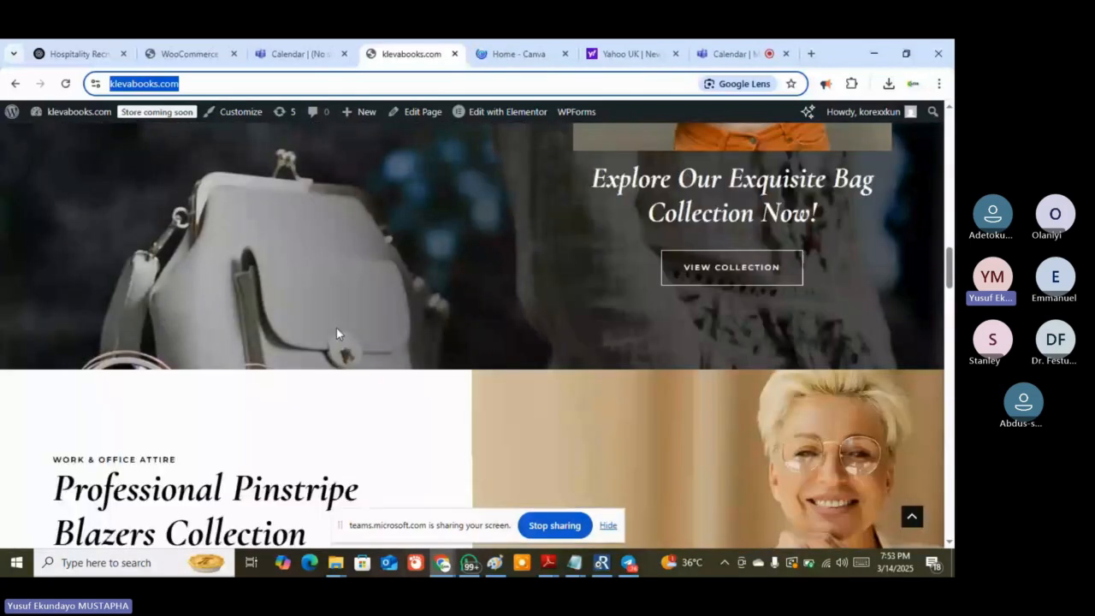
scroll(337, 333, "down", 4)
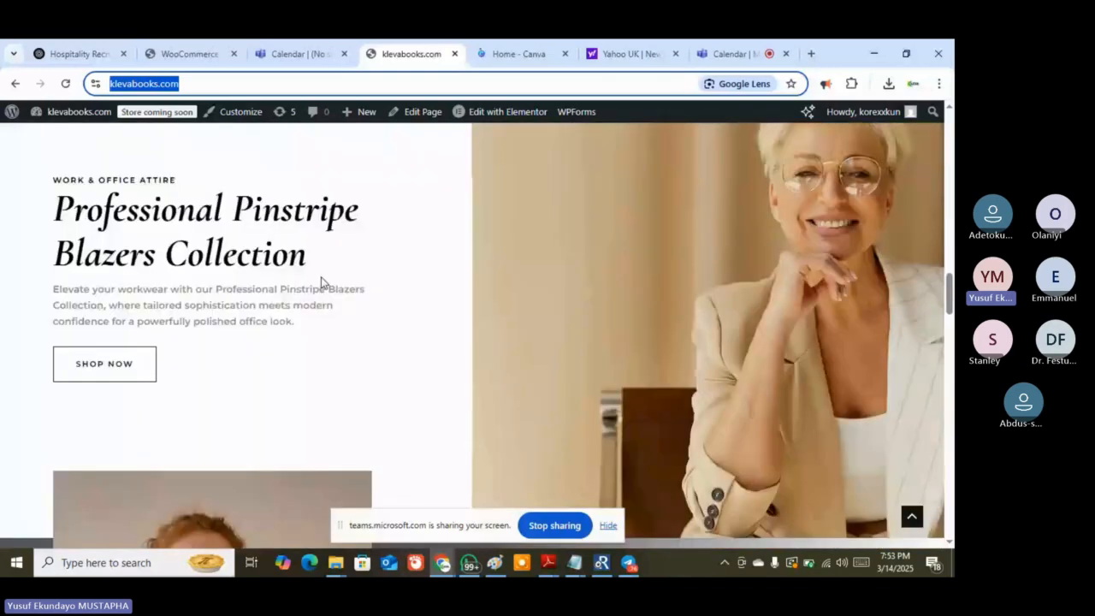
scroll(322, 283, "down", 5)
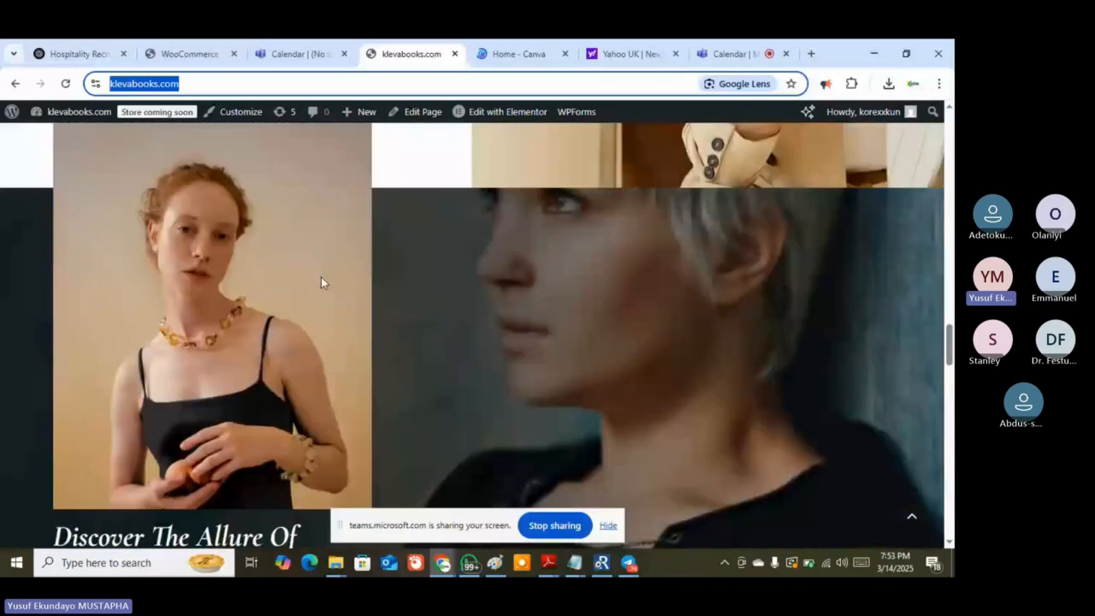
scroll(348, 297, "down", 3)
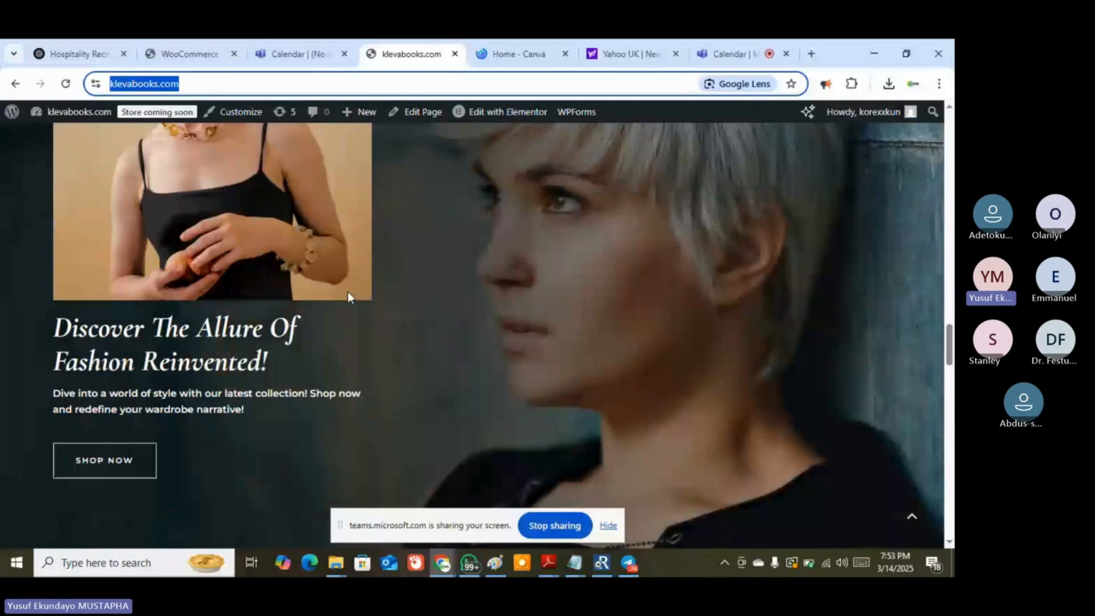
scroll(348, 295, "up", 20)
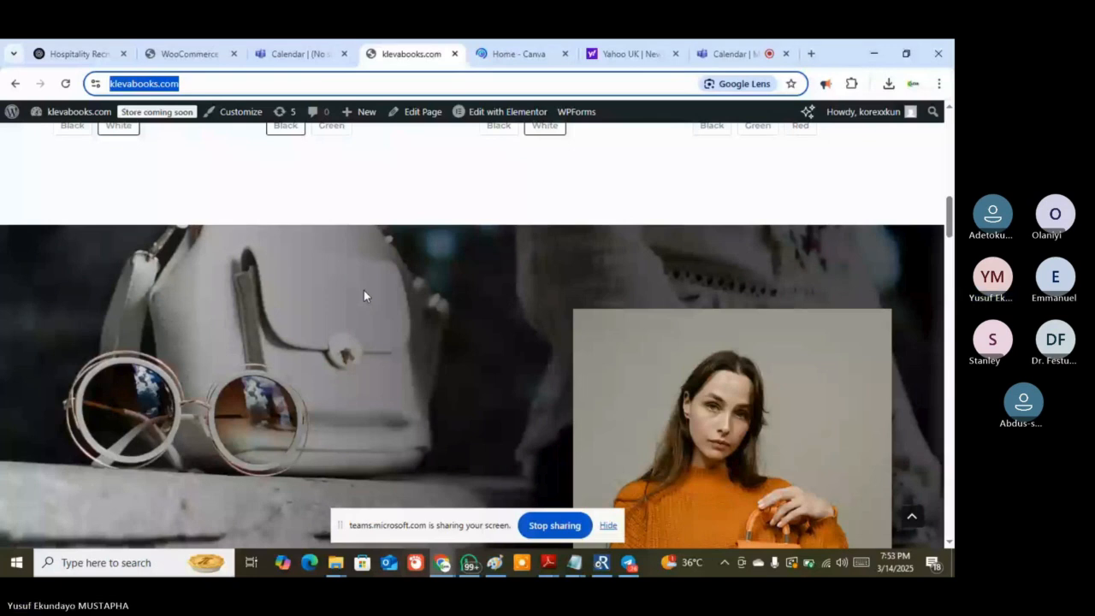
left_click(511, 54)
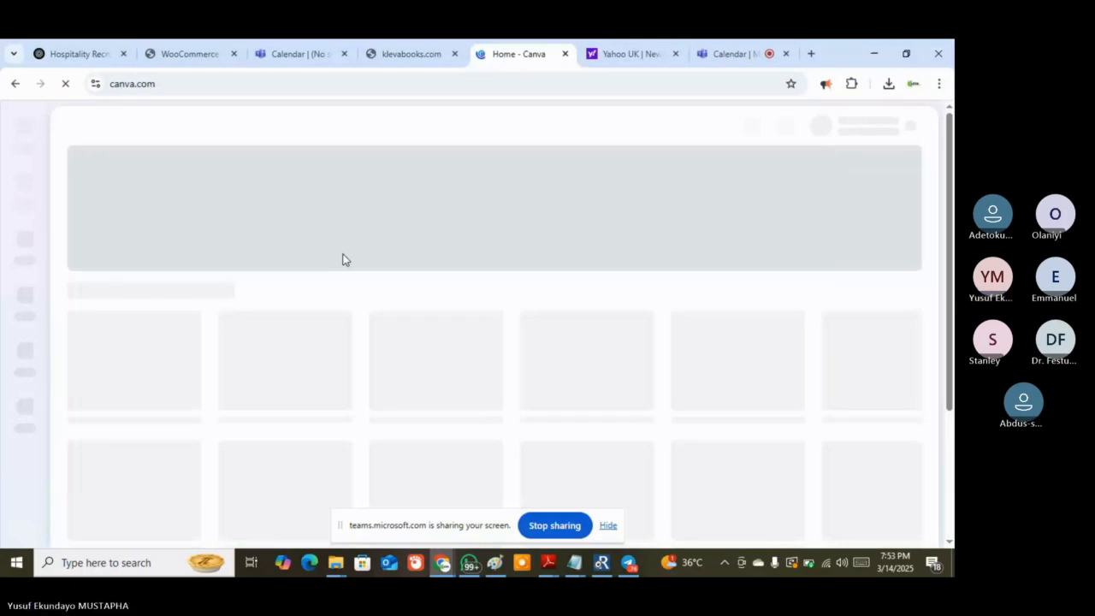
Select the loaded Canva page's address, then return to the klevabooks.com 'Effortlessly Blend Comfort & Style!' hero
left_click(255, 83)
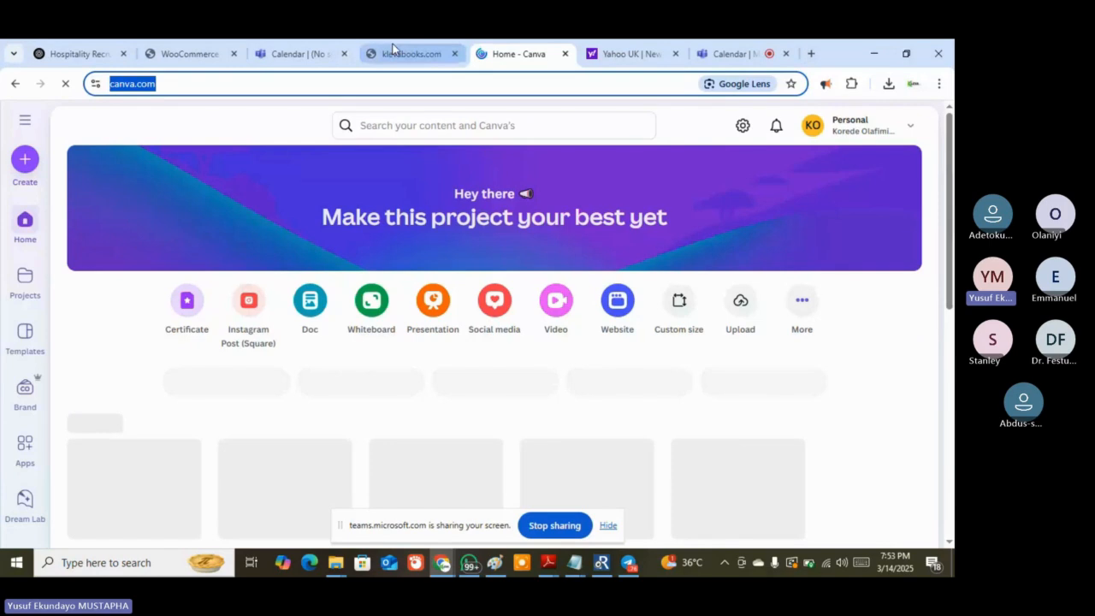
mouse_move(393, 47)
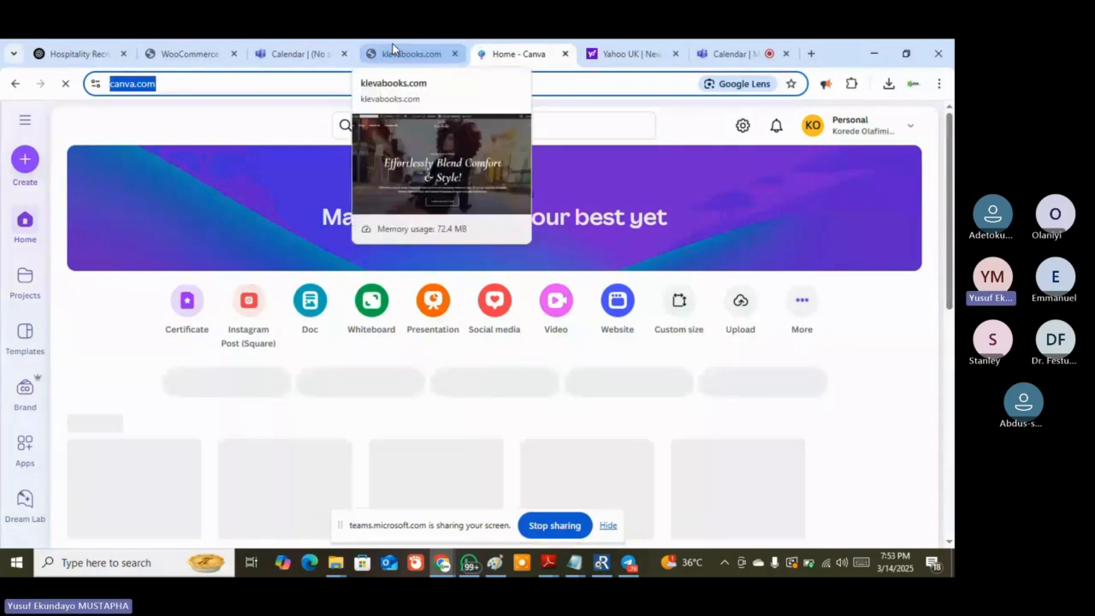
left_click(393, 48)
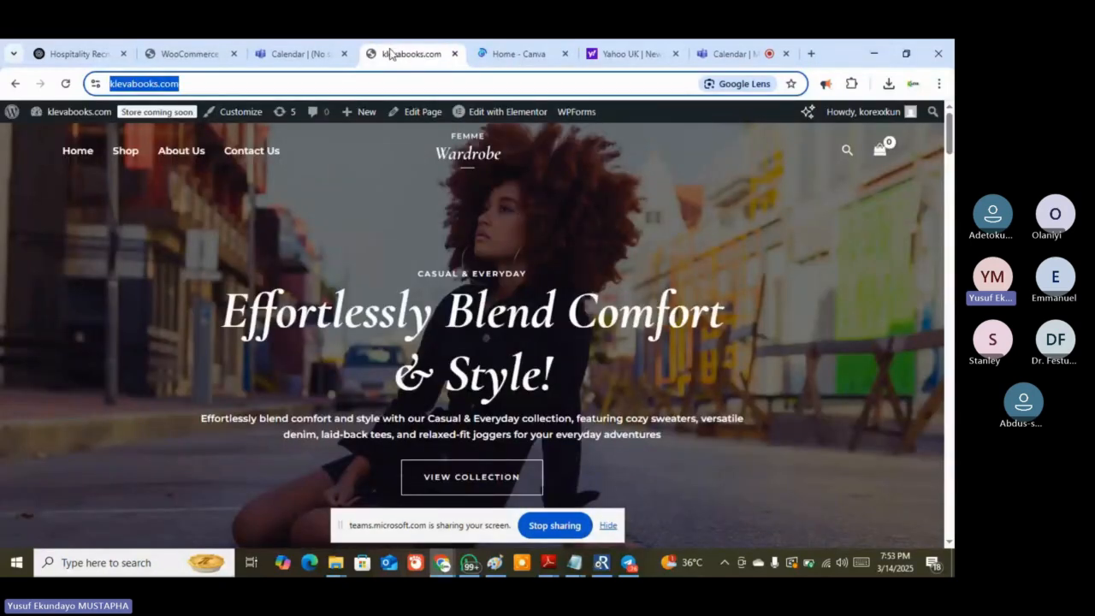
Open the klevabooks.com Dashboard from the admin bar's site menu, then Log Out from the Howdy menu
mouse_move(14, 118)
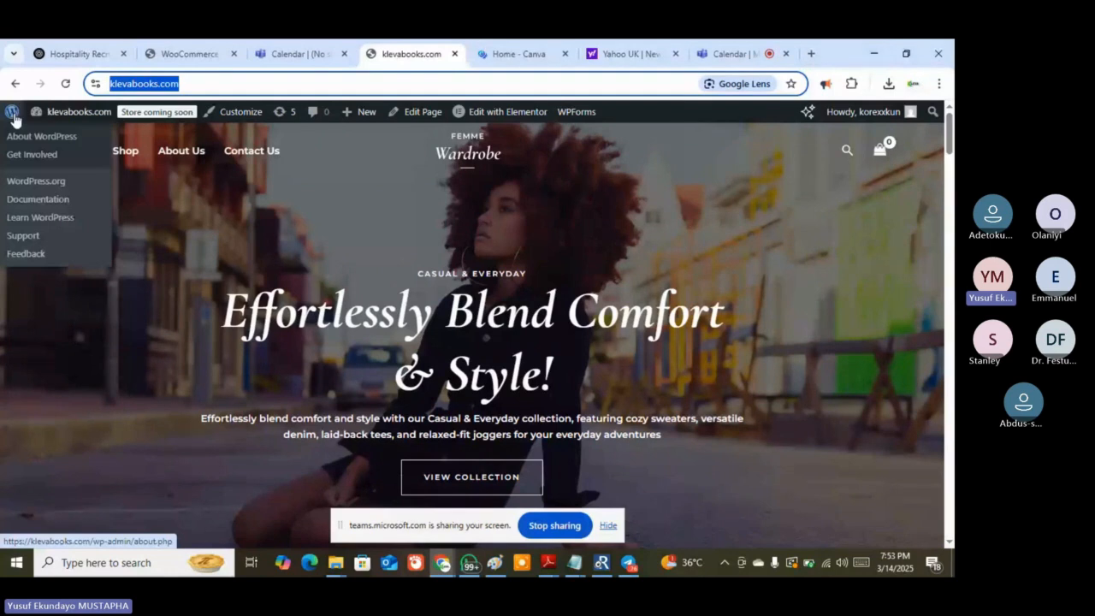
mouse_move(78, 116)
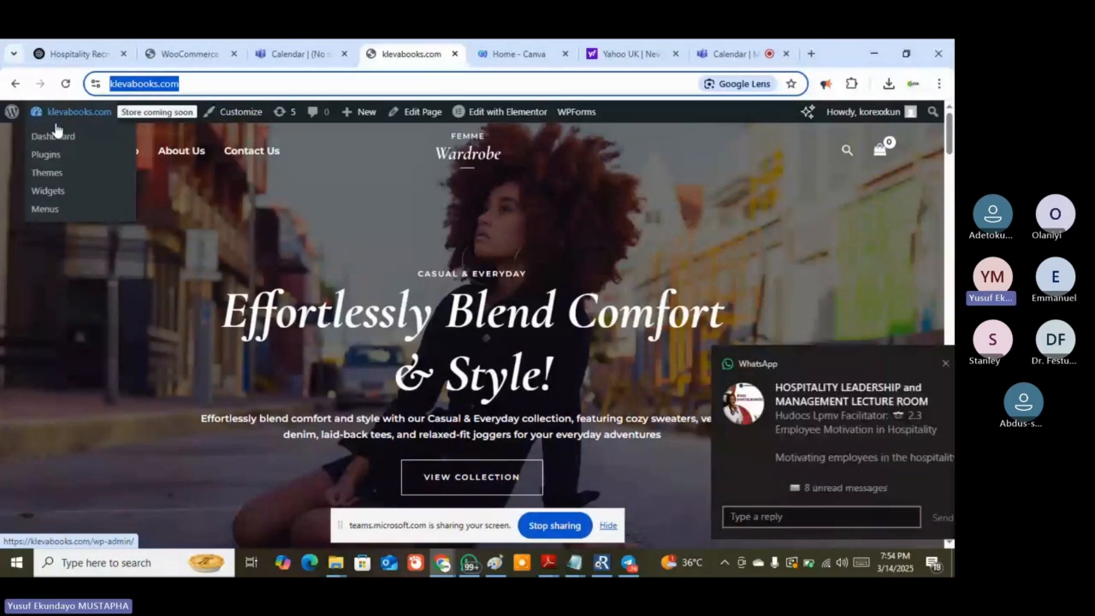
left_click(55, 134)
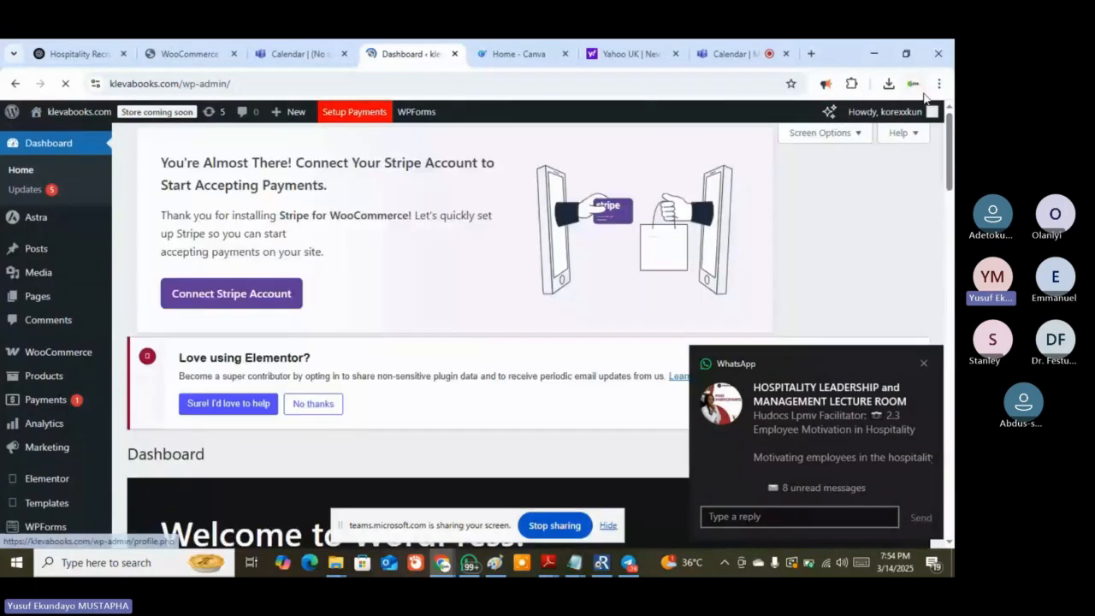
mouse_move(907, 111)
left_click(853, 181)
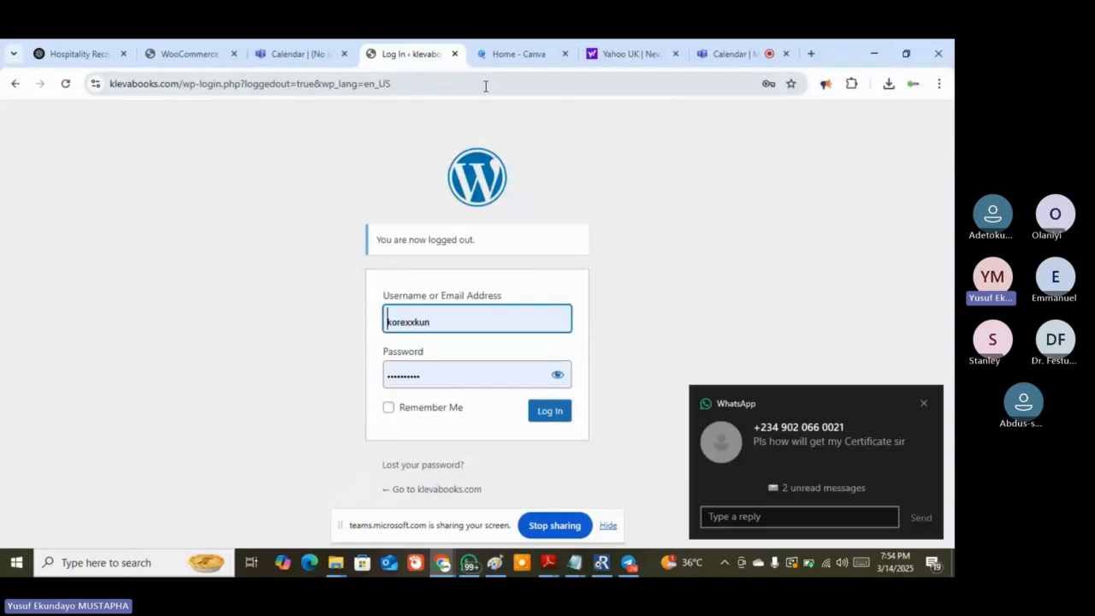
Go to klevabooks.com/wp-admin/ and sign in with the pre-filled credentials
left_click(488, 84)
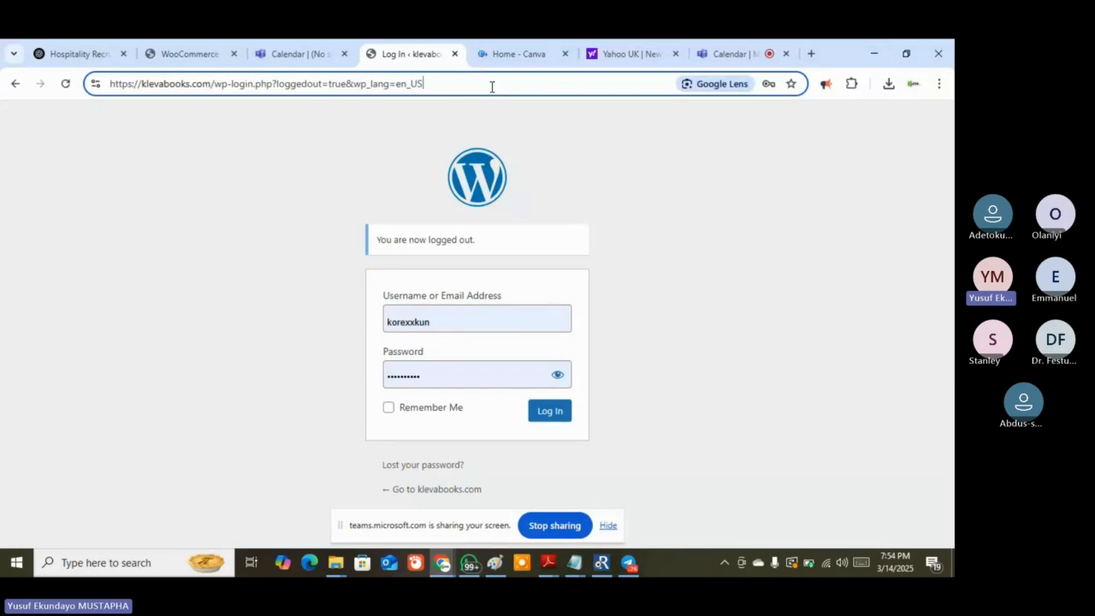
key("BackSpace")
key("BackSpace")
key("BackSpace")
key("BackSpace")
key("BackSpace")
key("BackSpace")
key("BackSpace")
key("BackSpace")
key("BackSpace")
key("BackSpace")
key("BackSpace")
key("BackSpace")
key("BackSpace")
key("BackSpace")
key("BackSpace")
key("BackSpace")
key("BackSpace")
key("BackSpace")
key("BackSpace")
key("BackSpace")
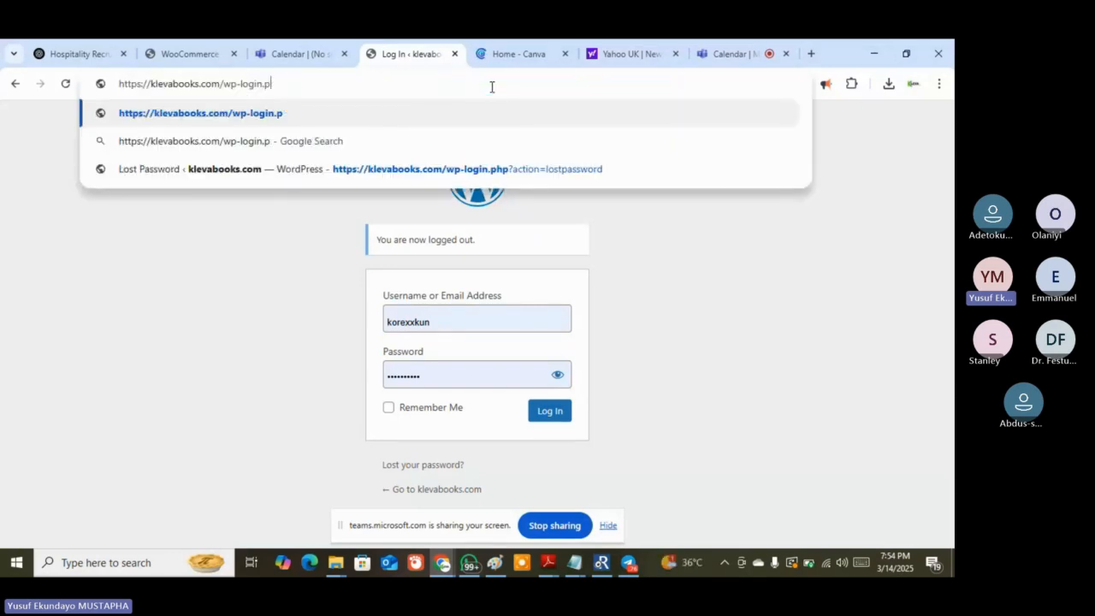
key("BackSpace")
key("BackSpace")
key("BackSpace")
key("BackSpace")
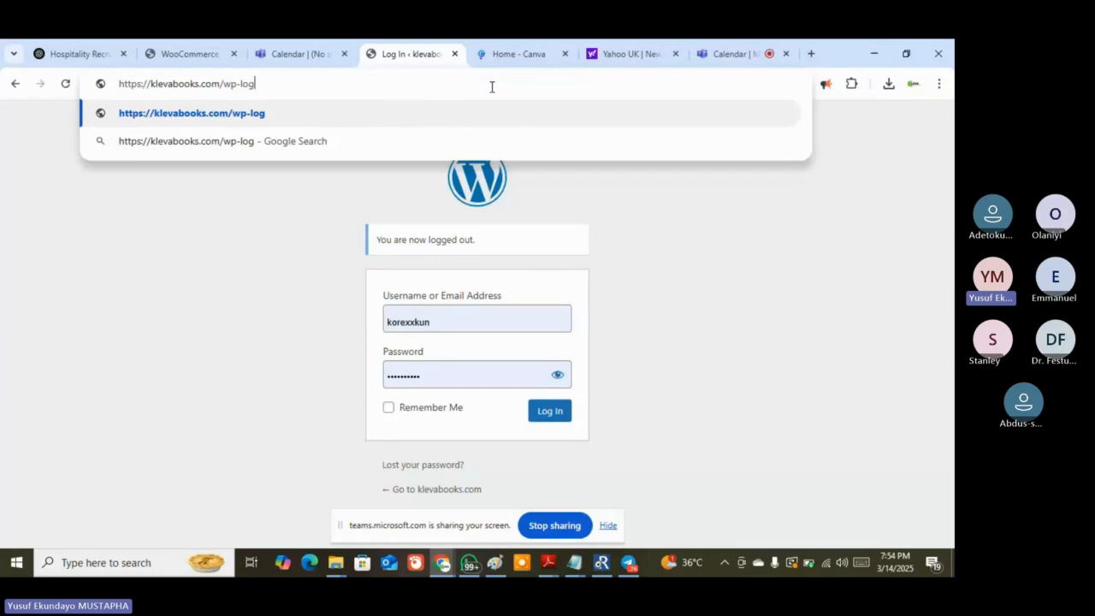
key("BackSpace")
key("BackSpace")
key("BackSpace")
type("a")
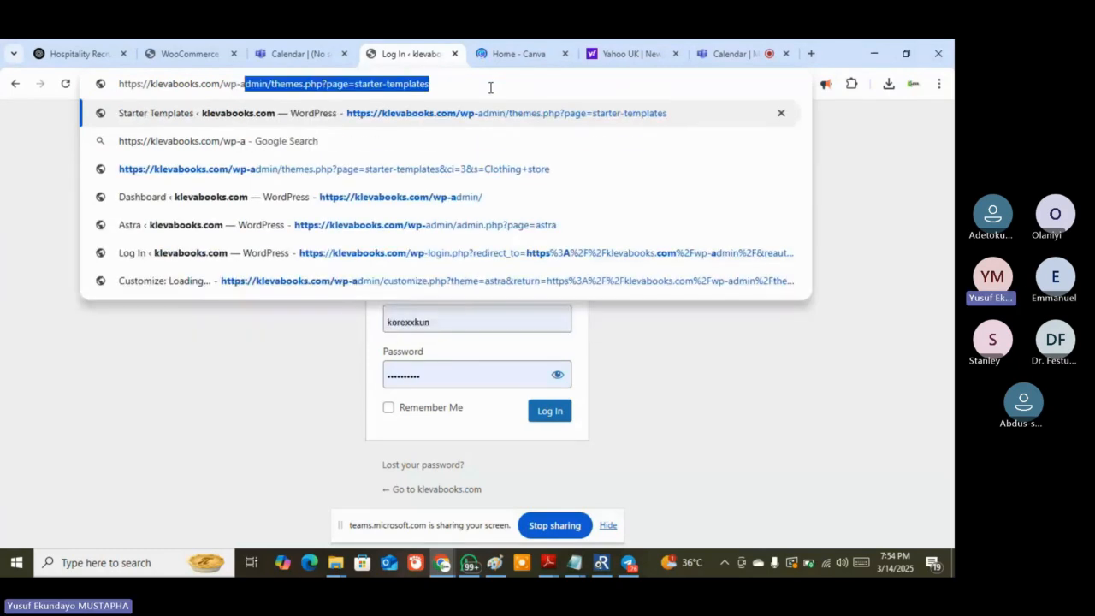
type("dmin")
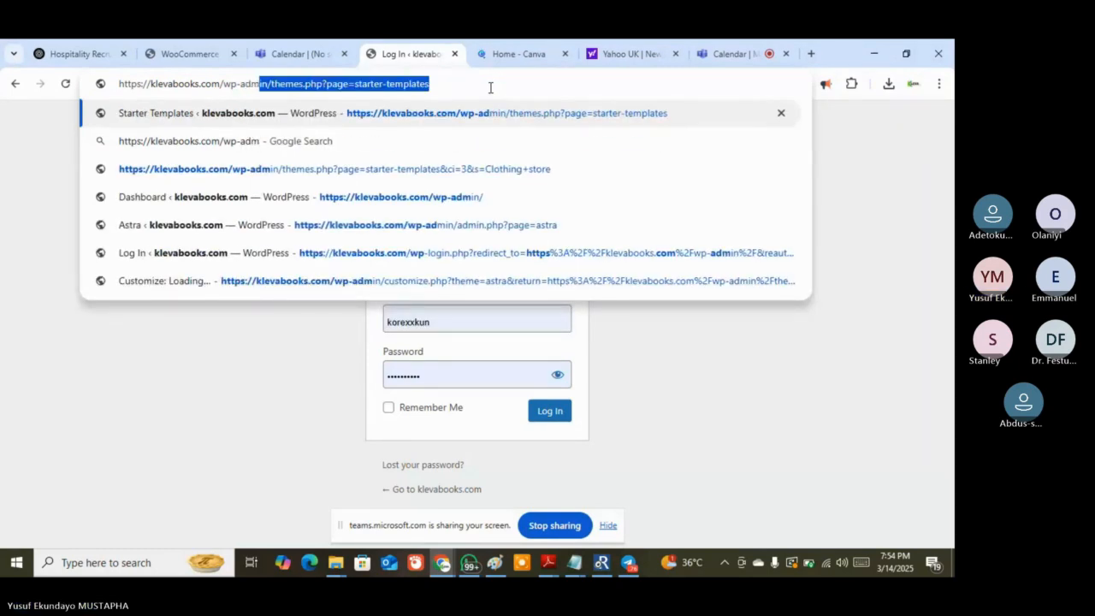
key("Right")
key("BackSpace")
key("BackSpace")
key("BackSpace")
key("BackSpace")
key("BackSpace")
key("BackSpace")
key("BackSpace")
key("BackSpace")
key("BackSpace")
key("BackSpace")
key("BackSpace")
key("BackSpace")
key("BackSpace")
key("BackSpace")
key("BackSpace")
key("BackSpace")
key("BackSpace")
key("BackSpace")
key("BackSpace")
key("BackSpace")
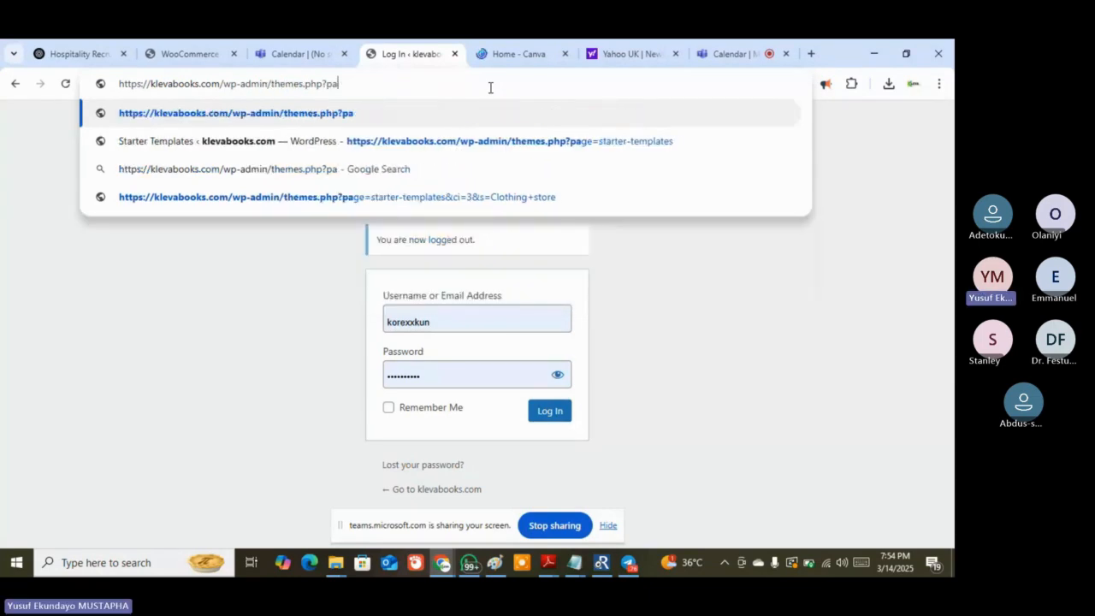
key("BackSpace")
key("BackSpace")
key("BackSpace")
key("BackSpace")
key("BackSpace")
key("BackSpace")
key("BackSpace")
key("BackSpace")
key("BackSpace")
key("BackSpace")
key("BackSpace")
key("BackSpace")
key("BackSpace")
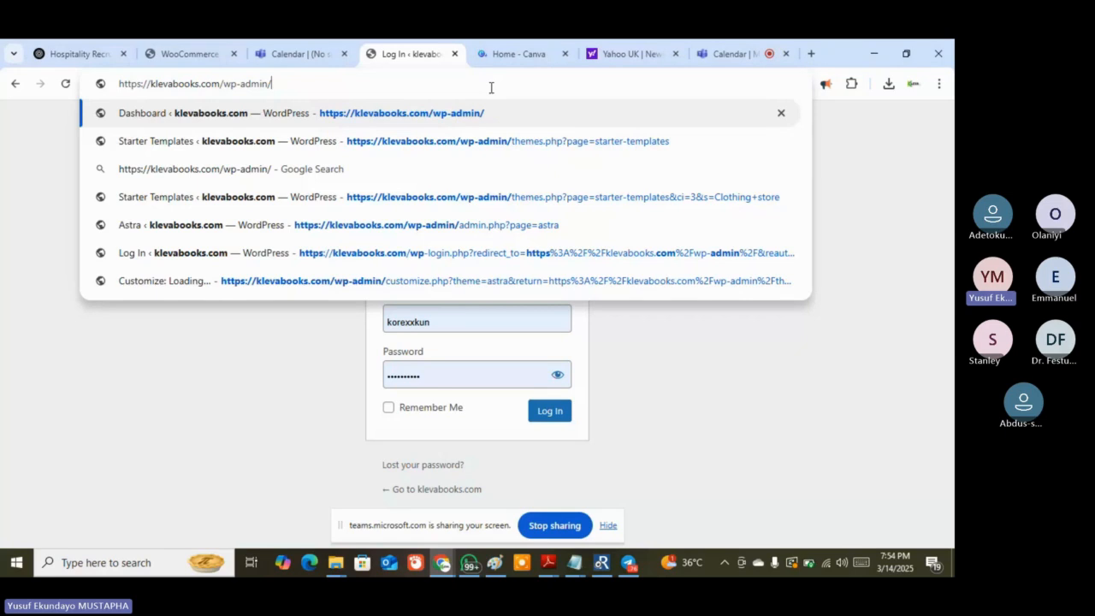
key("Return")
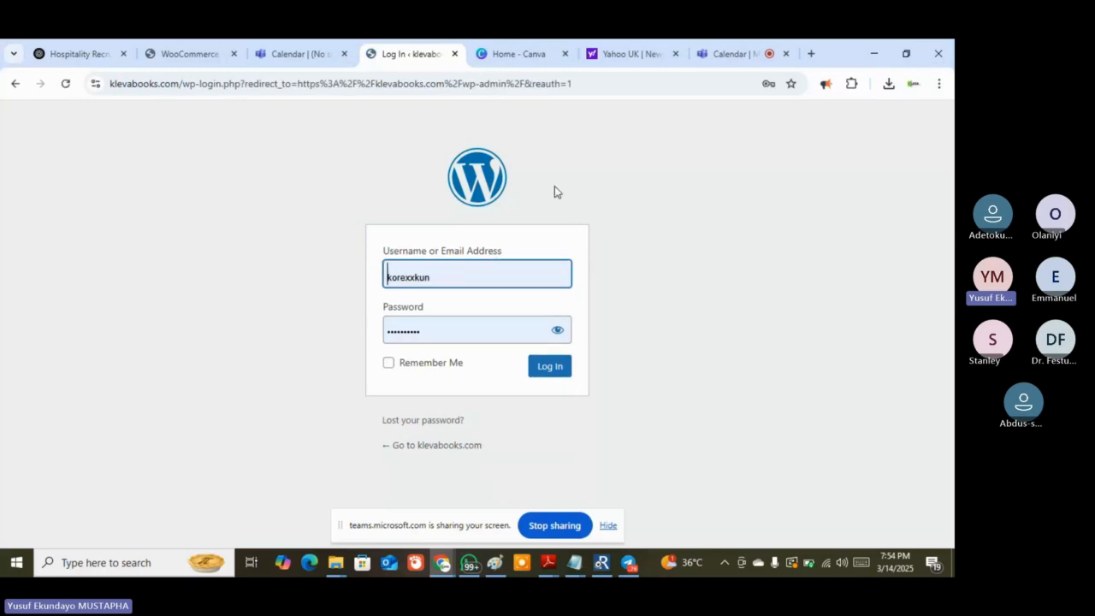
left_click(545, 375)
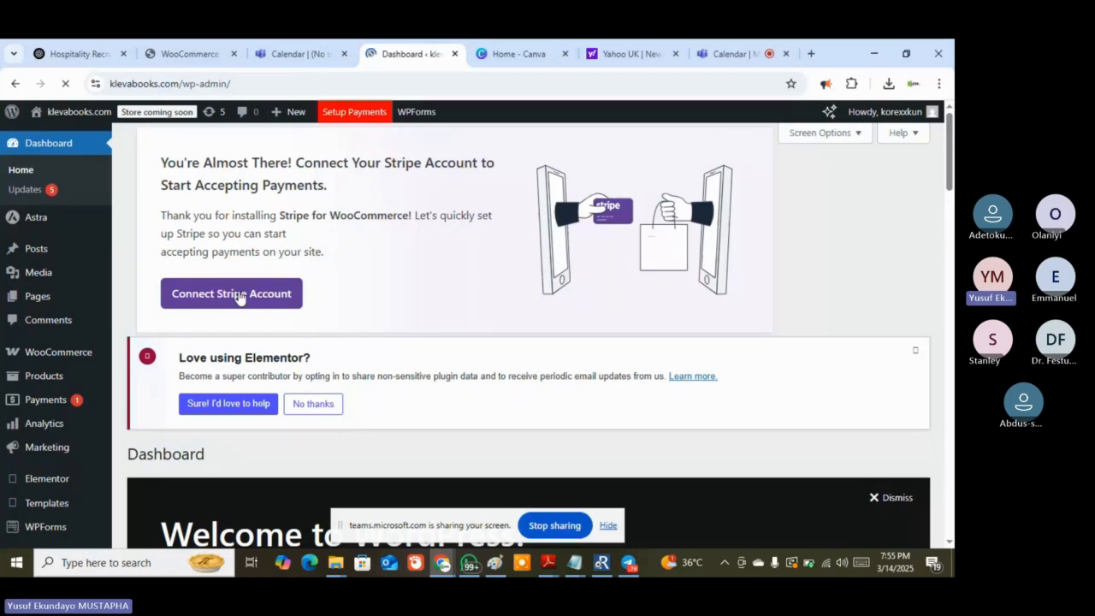
Switch to the Teams meeting and admit both people waiting in the lobby
mouse_move(41, 306)
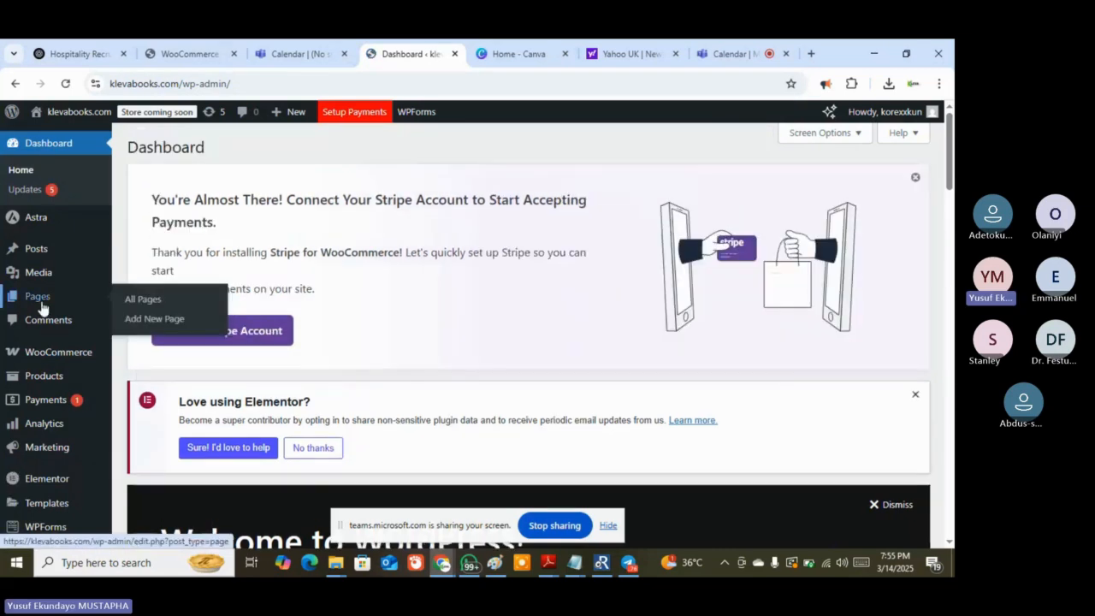
left_click(766, 51)
left_click(900, 355)
left_click(899, 389)
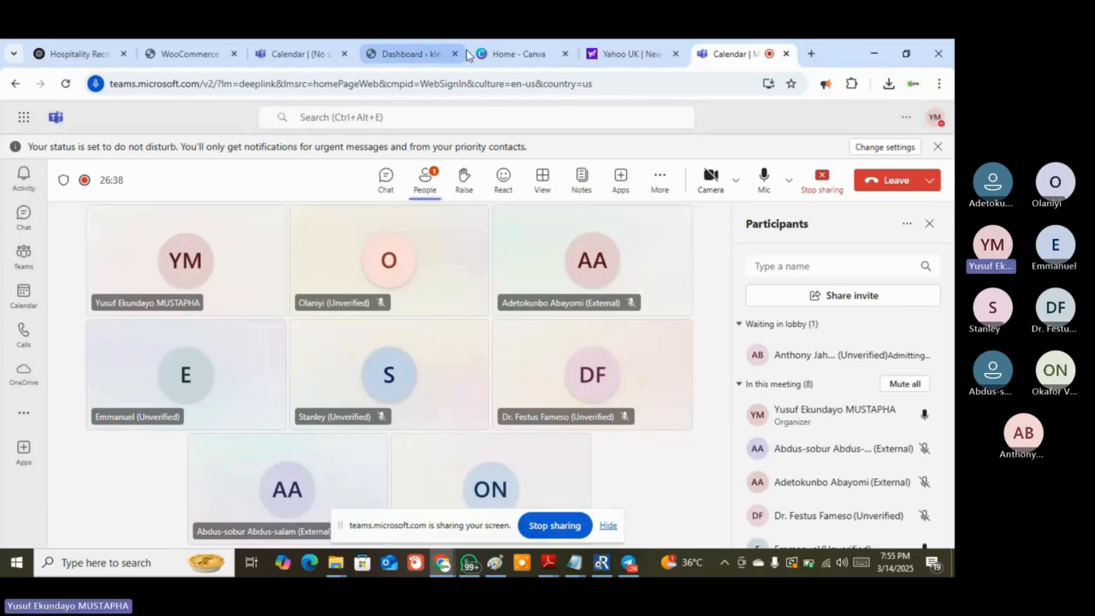
Return to the klevabooks.com WordPress Dashboard tab
left_click(398, 54)
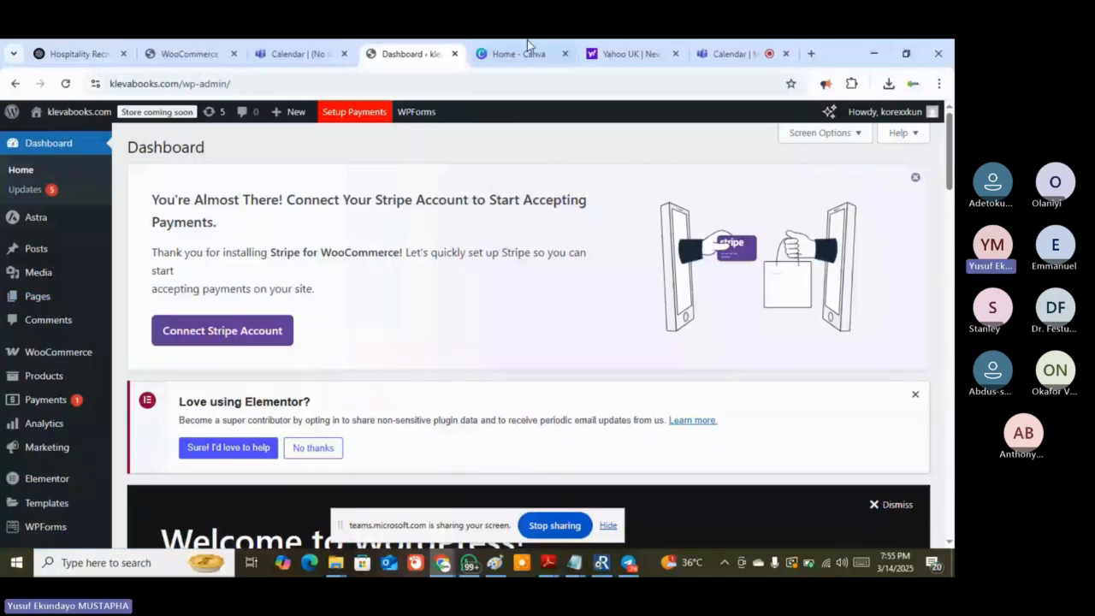
Load klevabooks.com in the spare Yahoo tab, then go back to the Dashboard tab
left_click(613, 53)
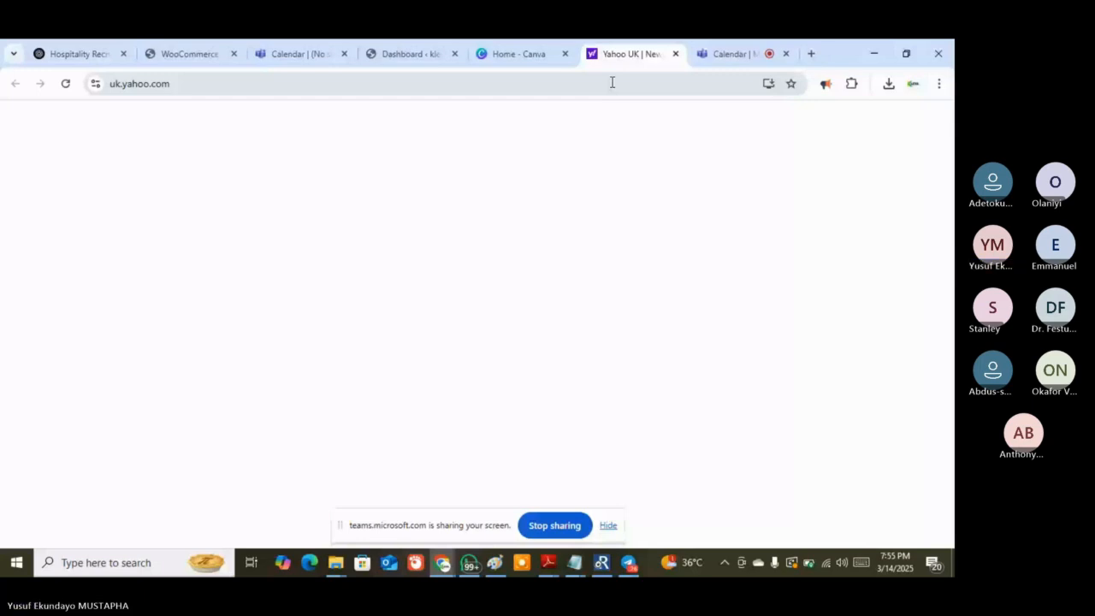
left_click(612, 82)
type("kl")
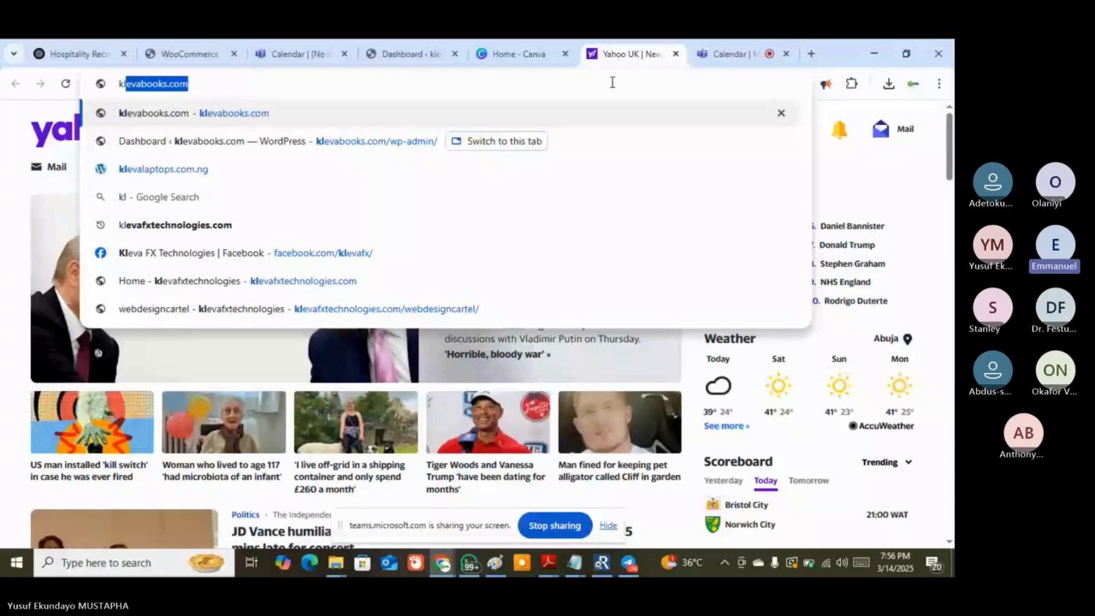
key("Return")
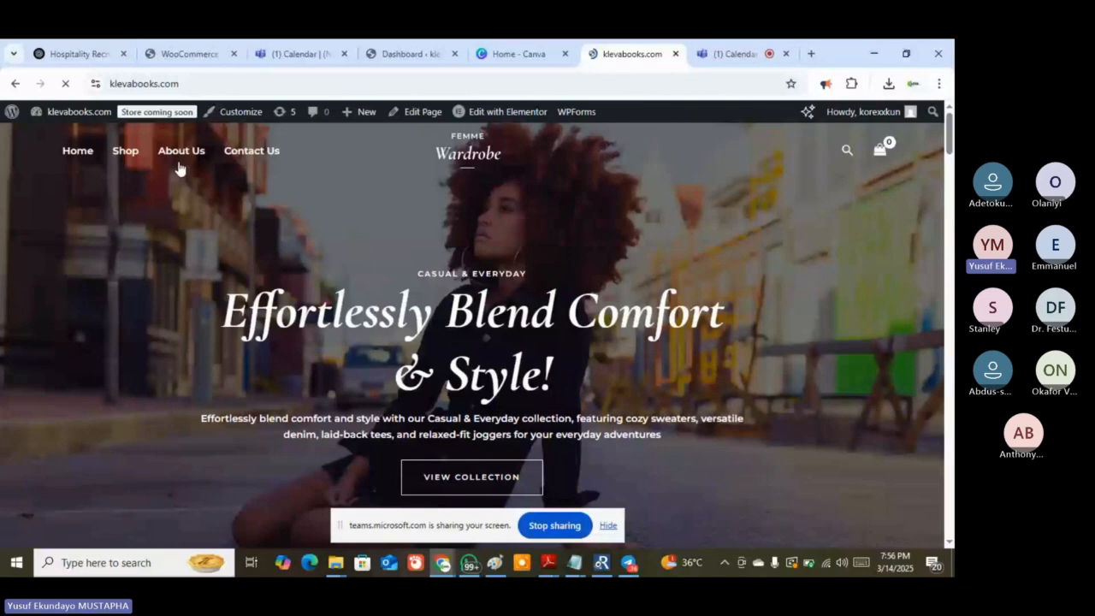
left_click(395, 56)
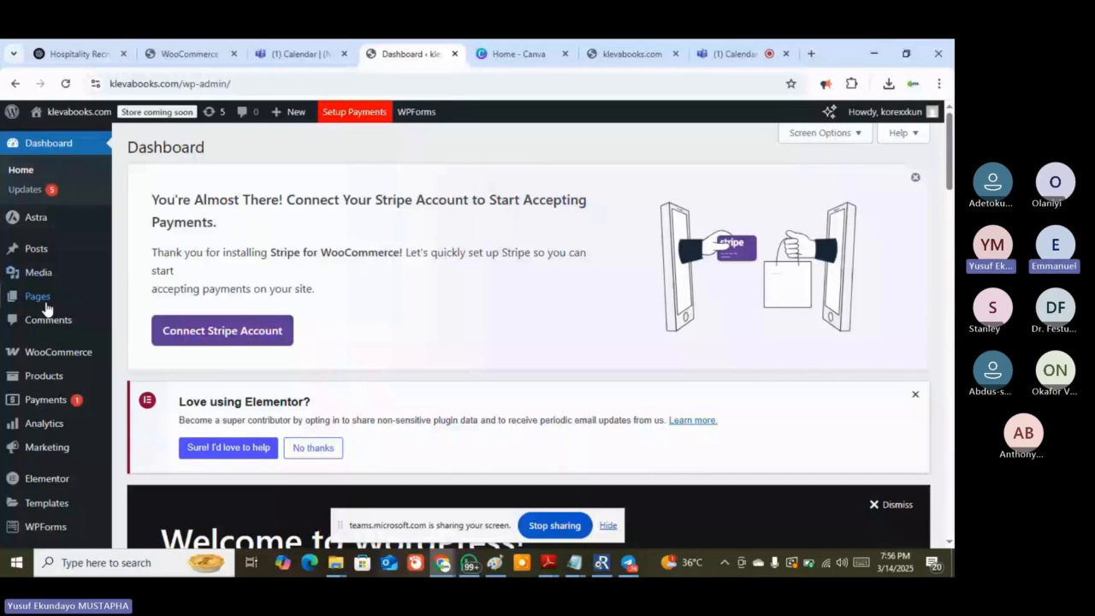
Open the Pages list and scroll through the site's pages
left_click(46, 305)
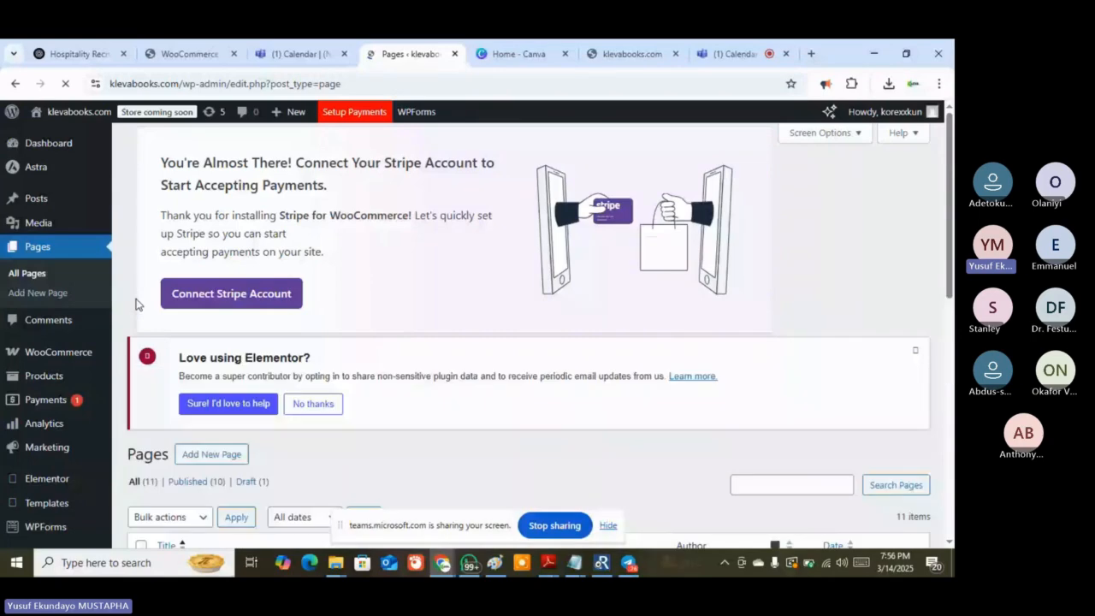
scroll(388, 344, "down", 3)
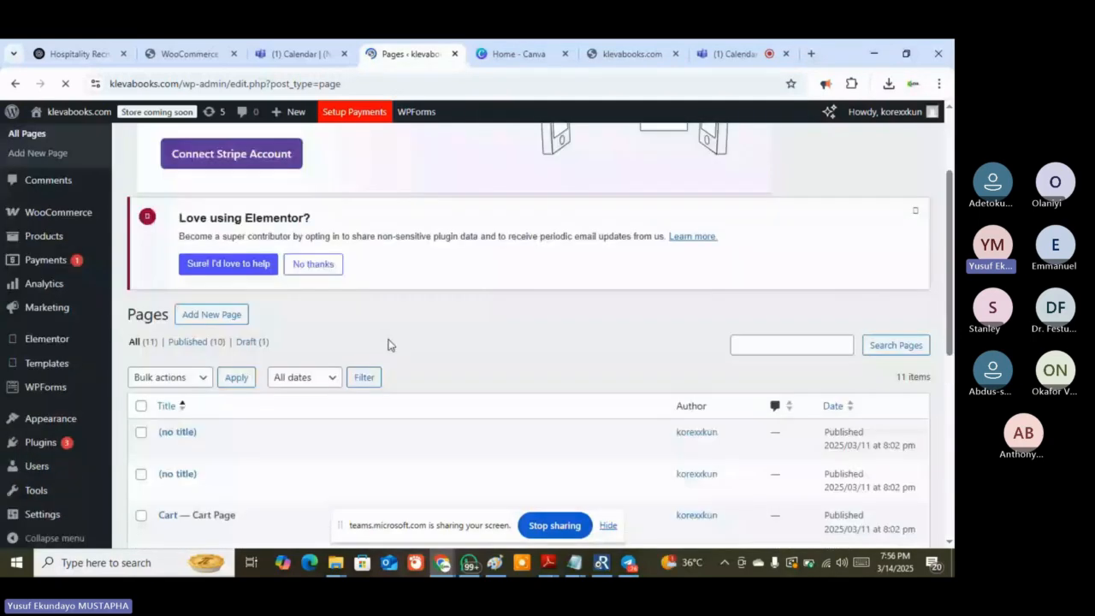
scroll(388, 345, "down", 4)
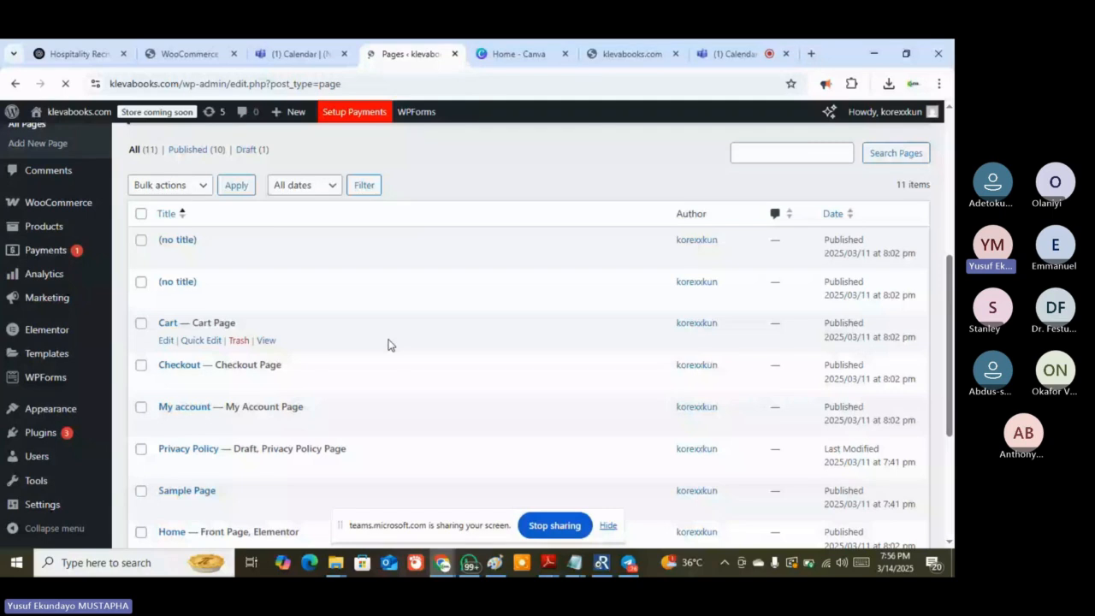
scroll(388, 344, "down", 3)
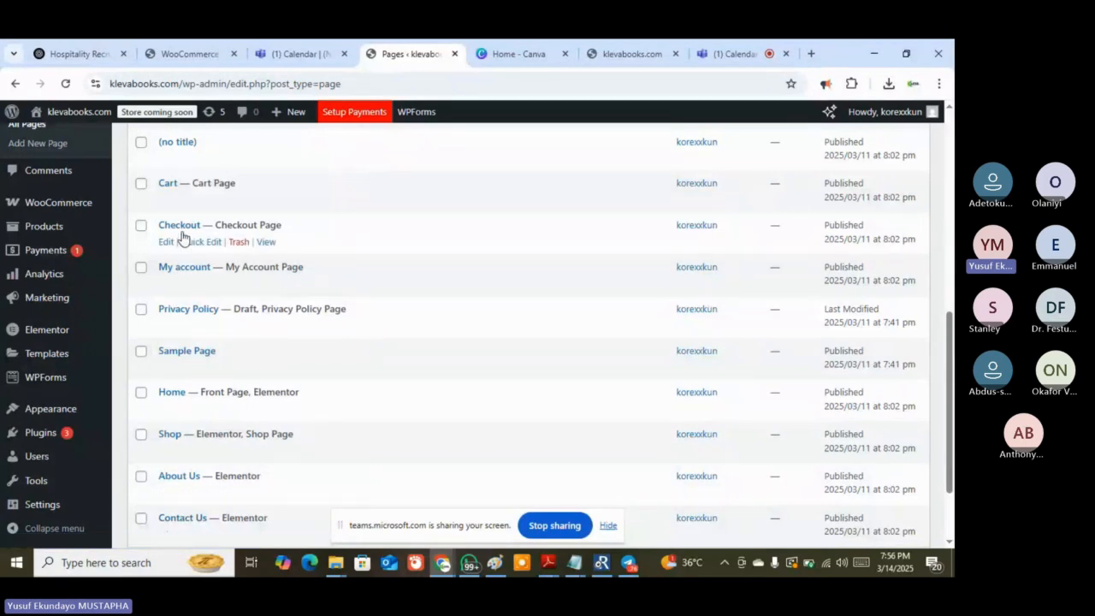
scroll(291, 161, "up", 1)
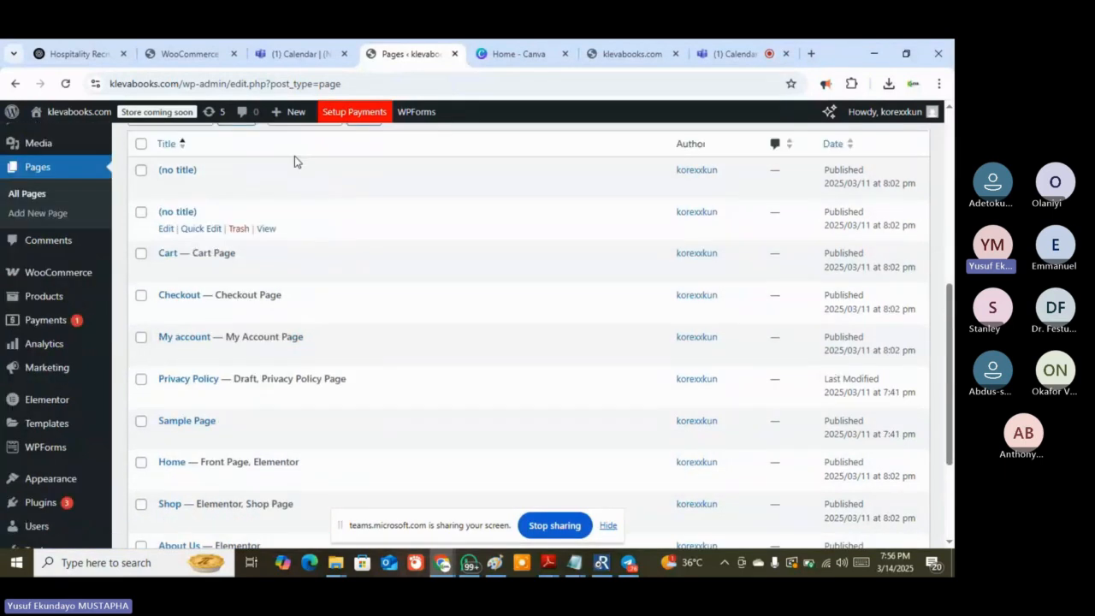
Admit the waiting lobby participant in the Teams meeting, then return to the Pages list
left_click(733, 53)
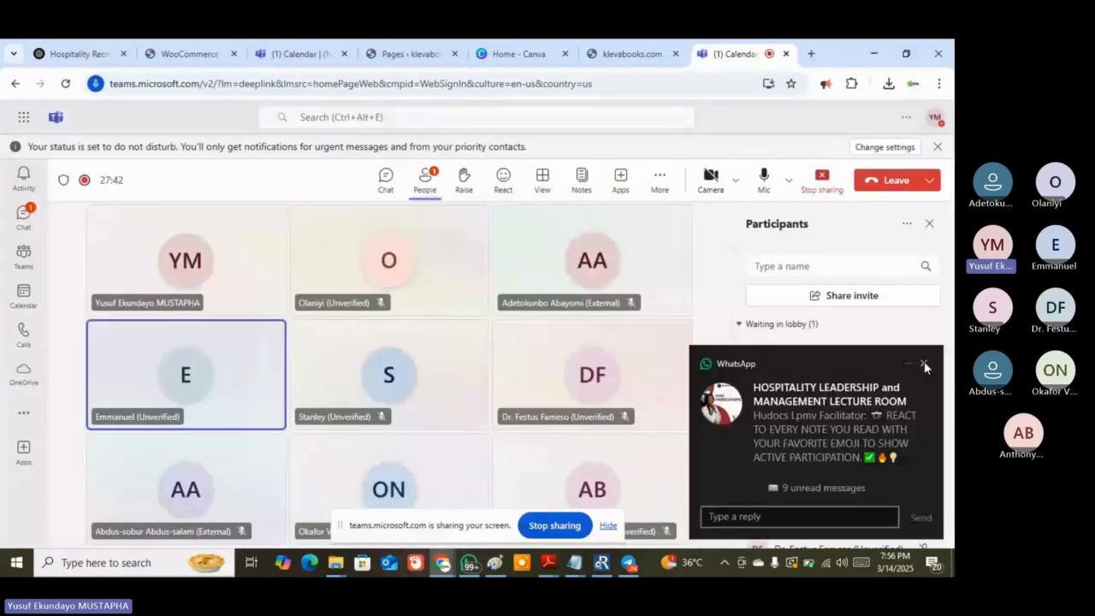
left_click(924, 363)
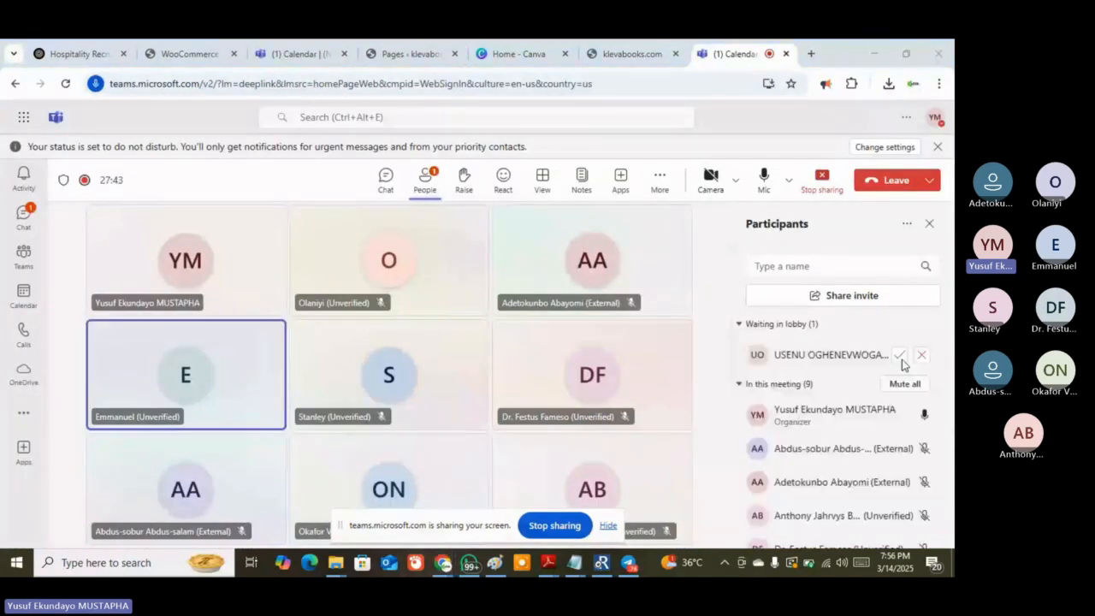
left_click(899, 355)
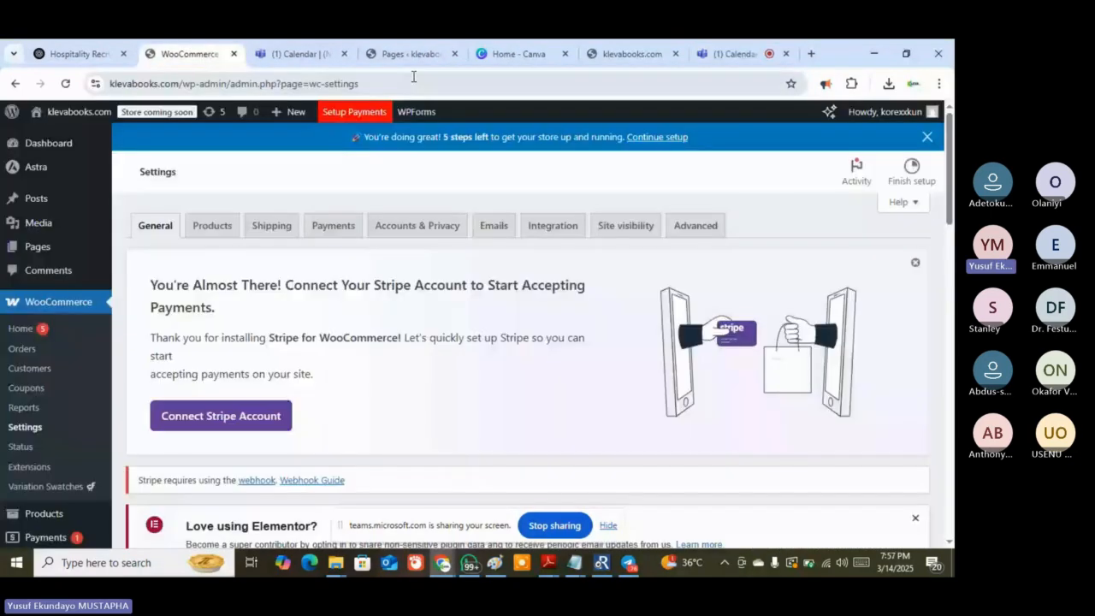
left_click(402, 55)
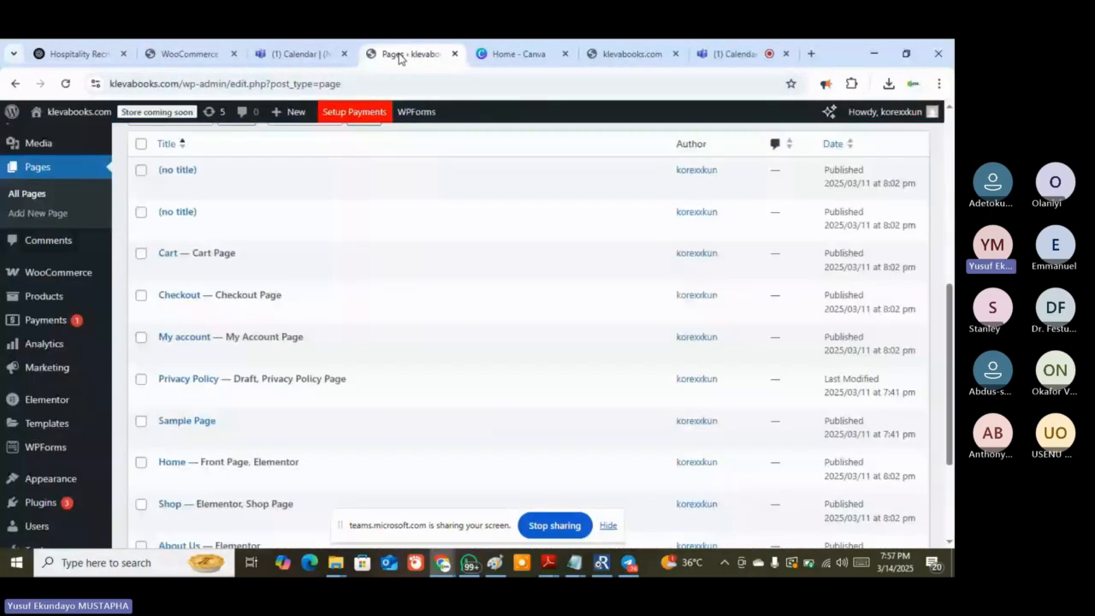
Scroll the Pages list to locate the Home page row
scroll(168, 420, "up", 2)
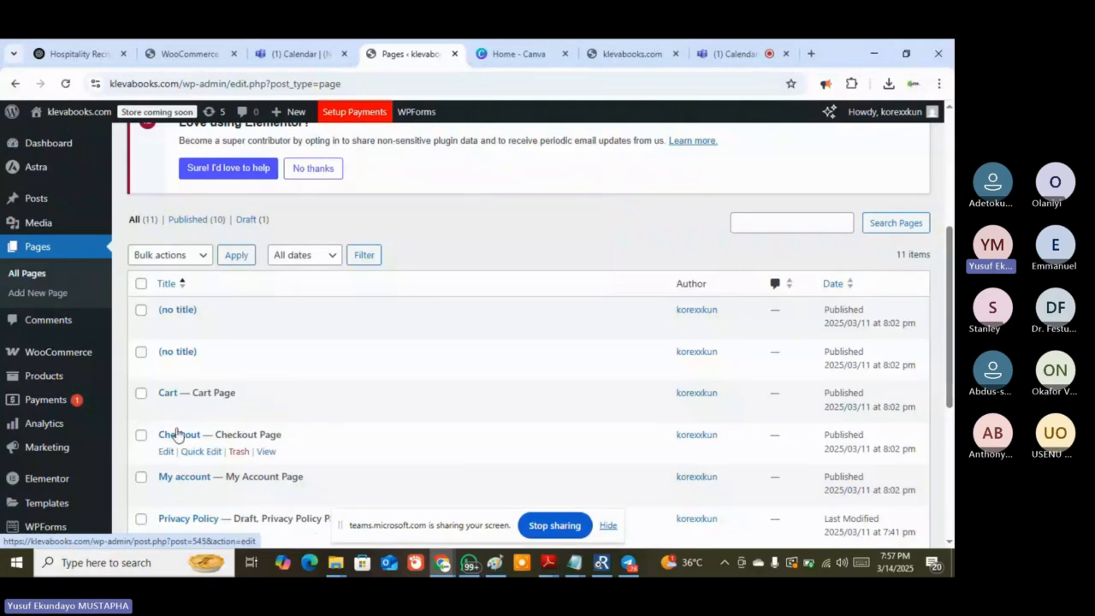
scroll(176, 434, "down", 3)
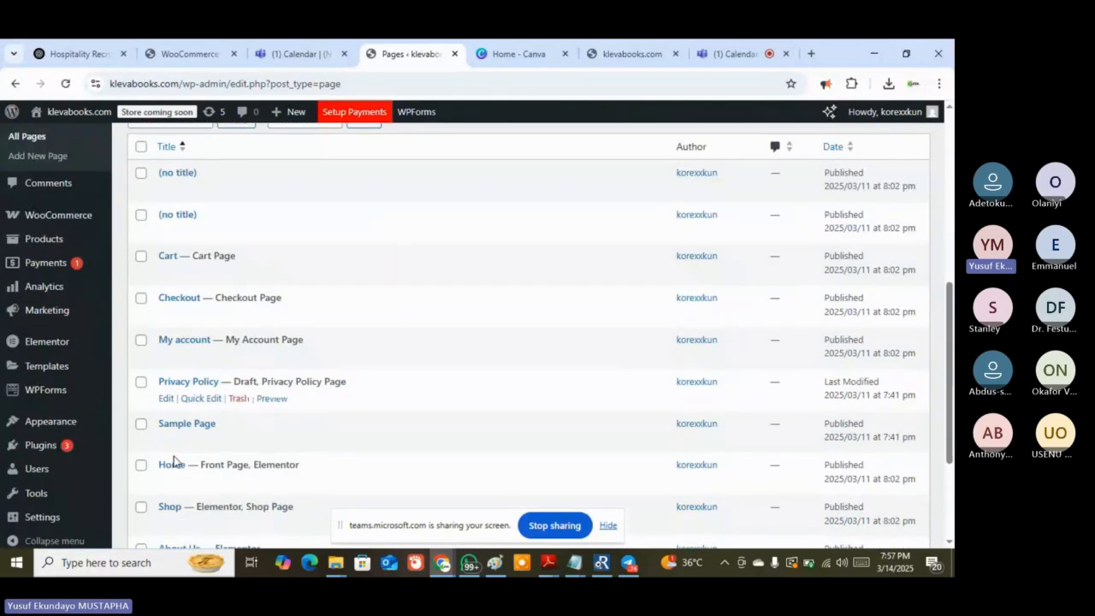
scroll(176, 485, "down", 2)
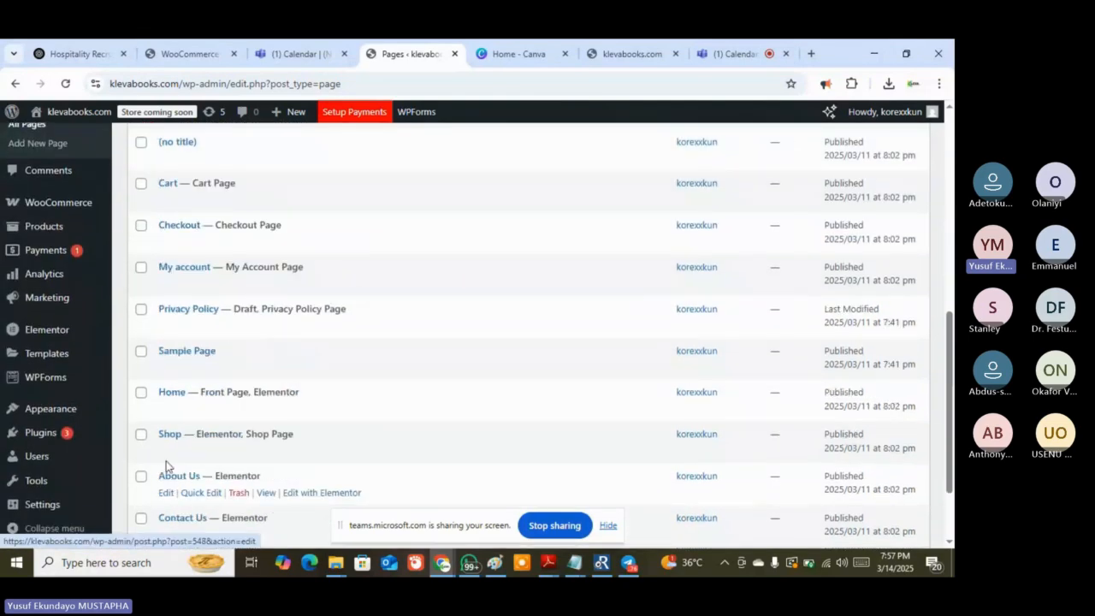
scroll(166, 452, "down", 2)
scroll(166, 455, "up", 2)
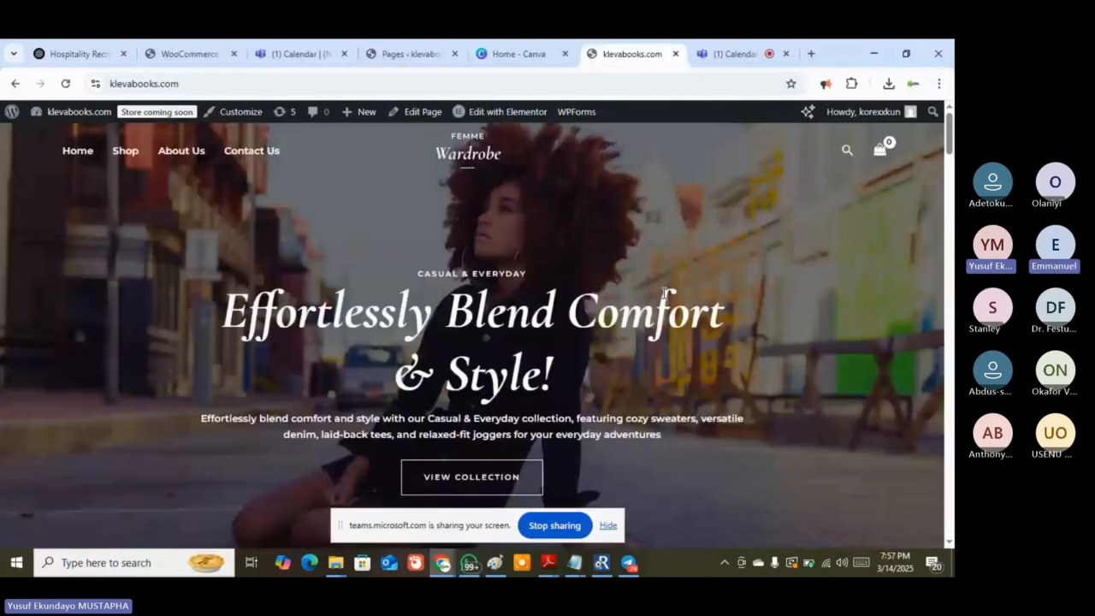
left_click(632, 53)
scroll(672, 284, "down", 2)
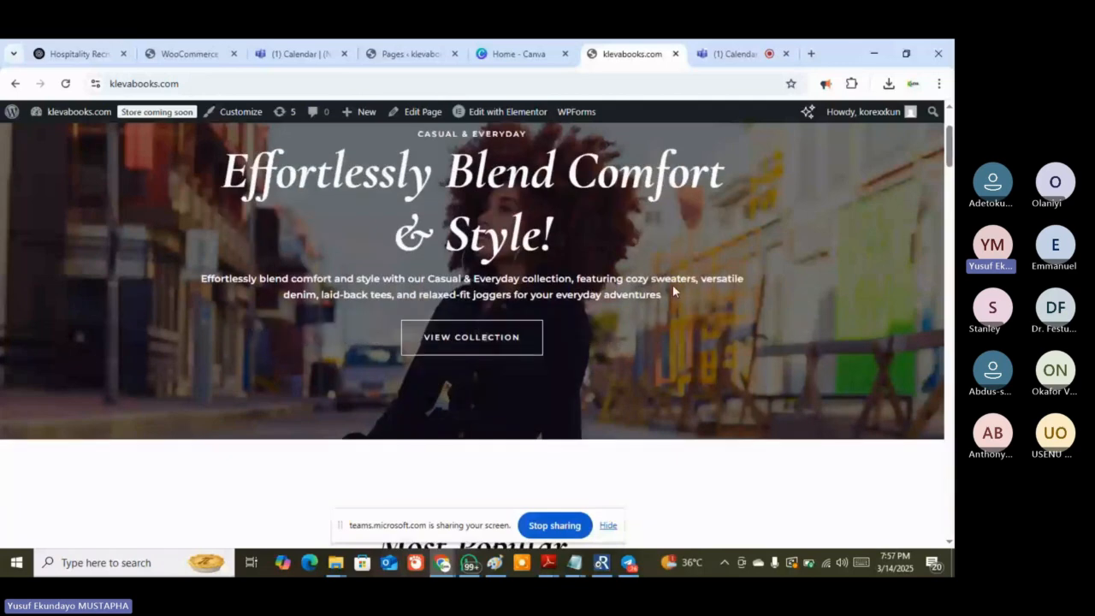
scroll(673, 284, "down", 3)
scroll(672, 291, "down", 2)
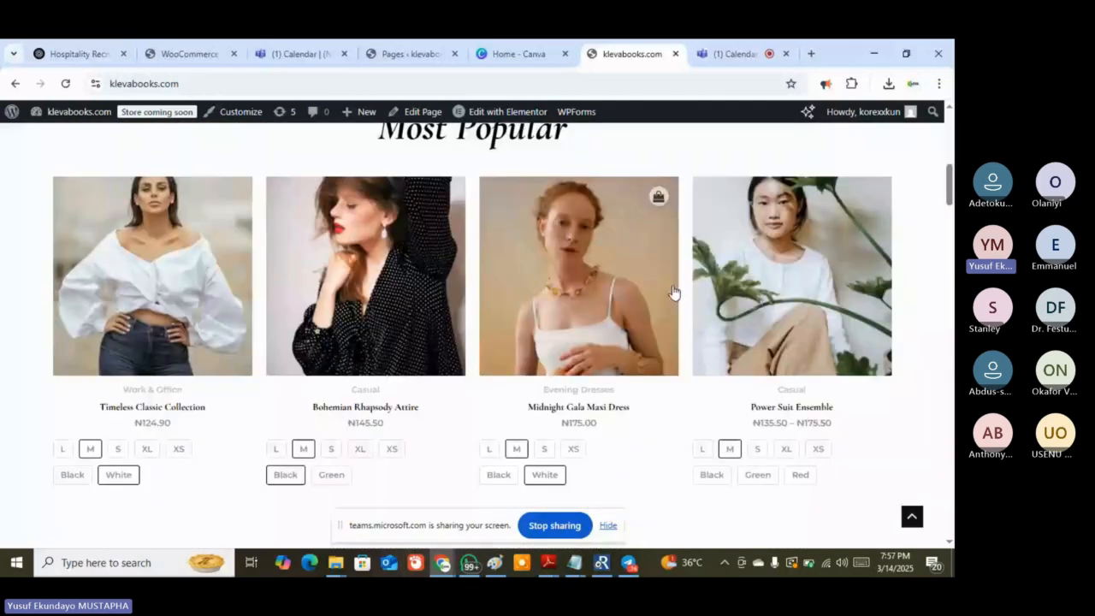
scroll(673, 291, "down", 1)
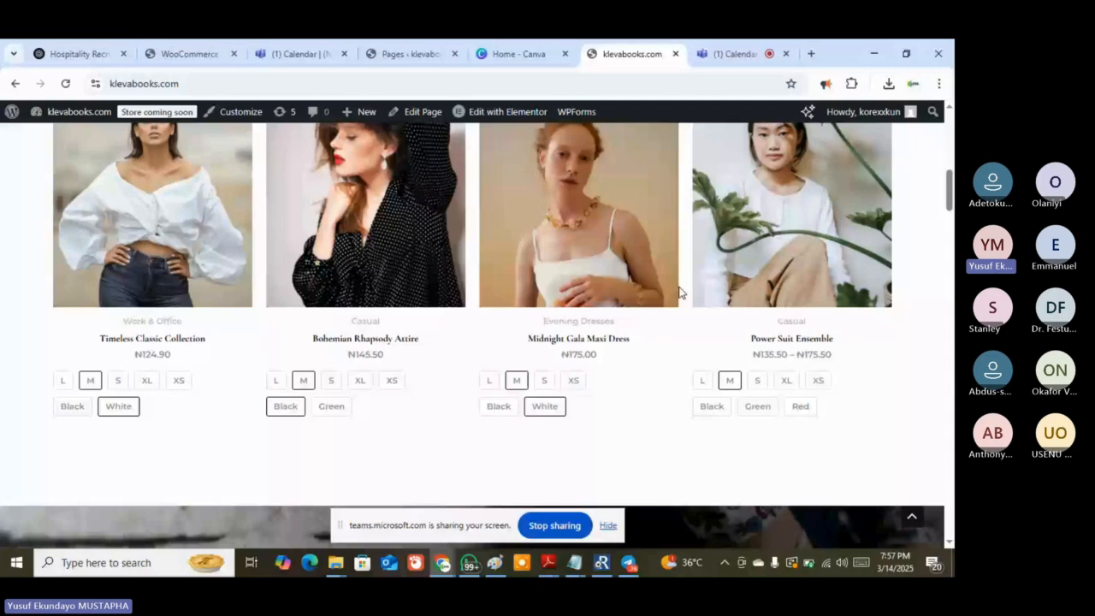
scroll(680, 292, "down", 5)
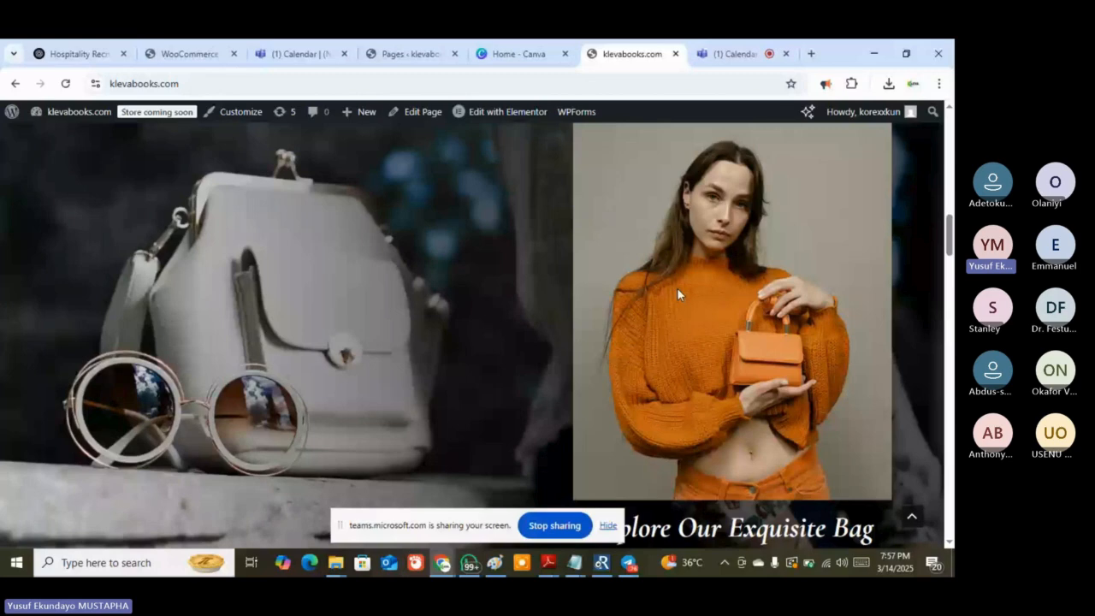
left_click(410, 53)
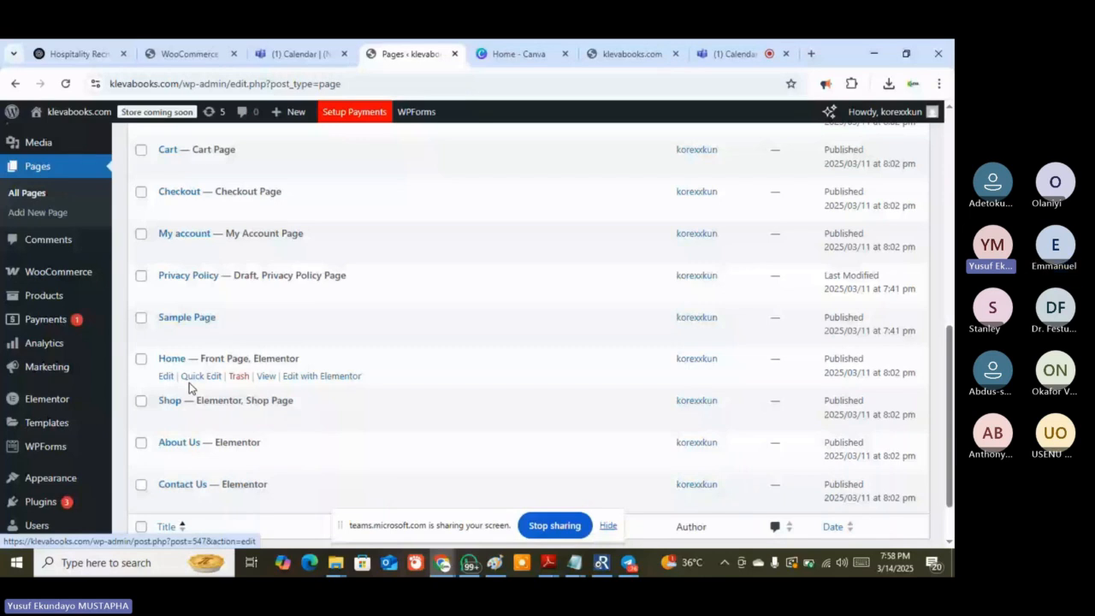
Open Home with Elementor and close the Notifications announcement popup
left_click(299, 376)
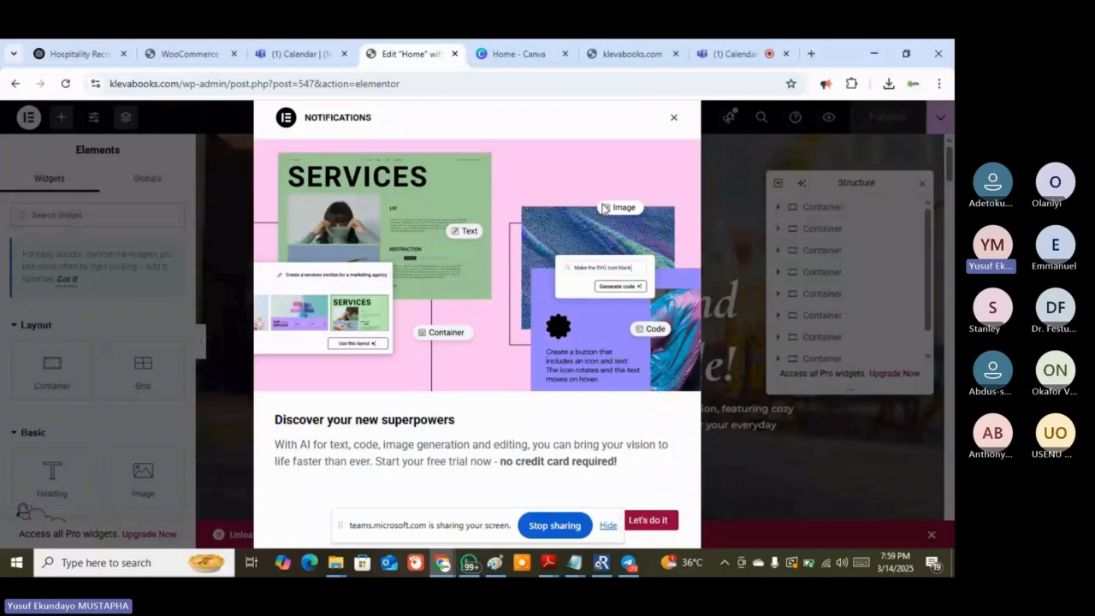
left_click(675, 120)
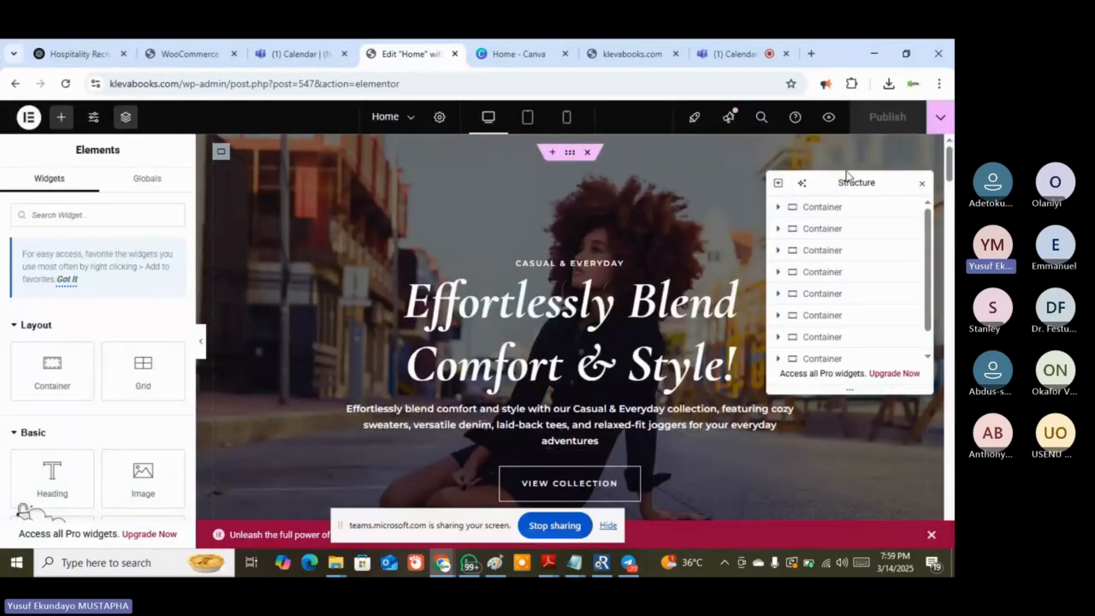
Close the structure outline, look over the live klevabooks.com homepage, then return to the Home editor
left_click(922, 182)
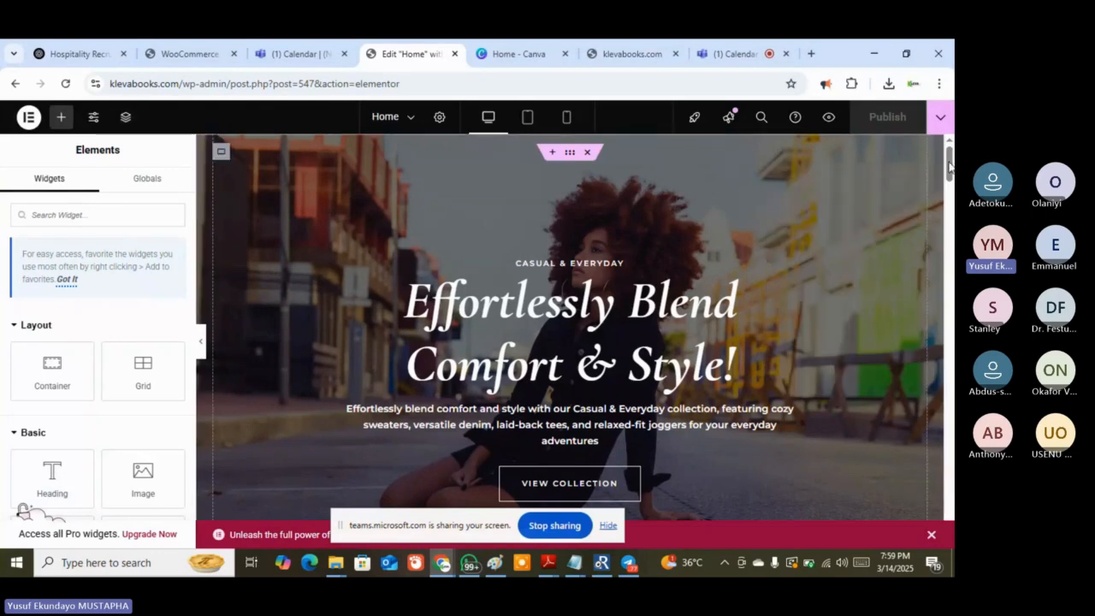
scroll(855, 154, "down", 2)
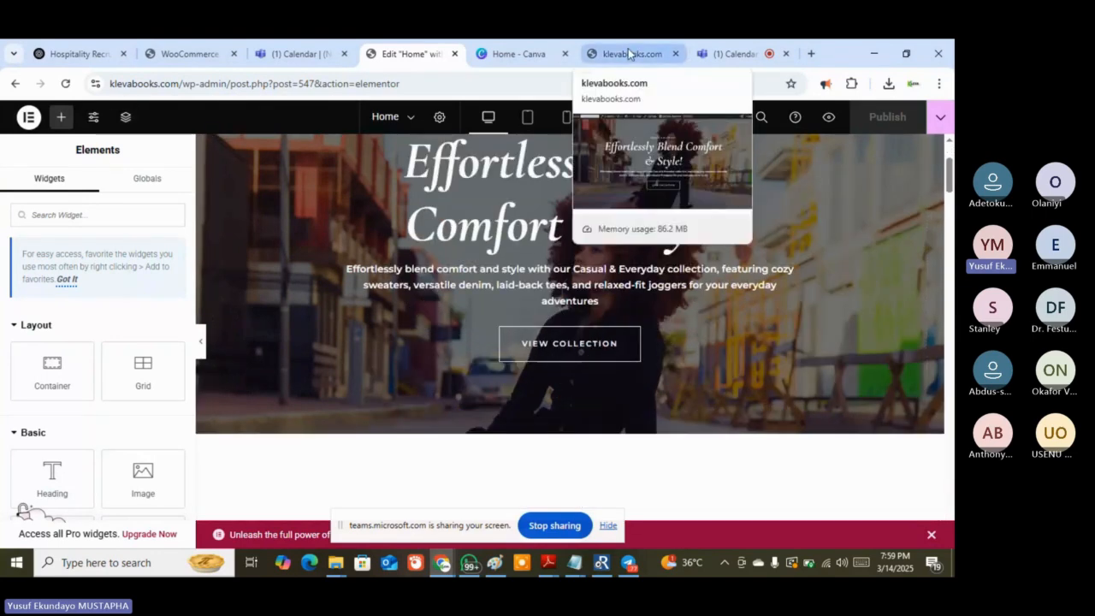
left_click(628, 53)
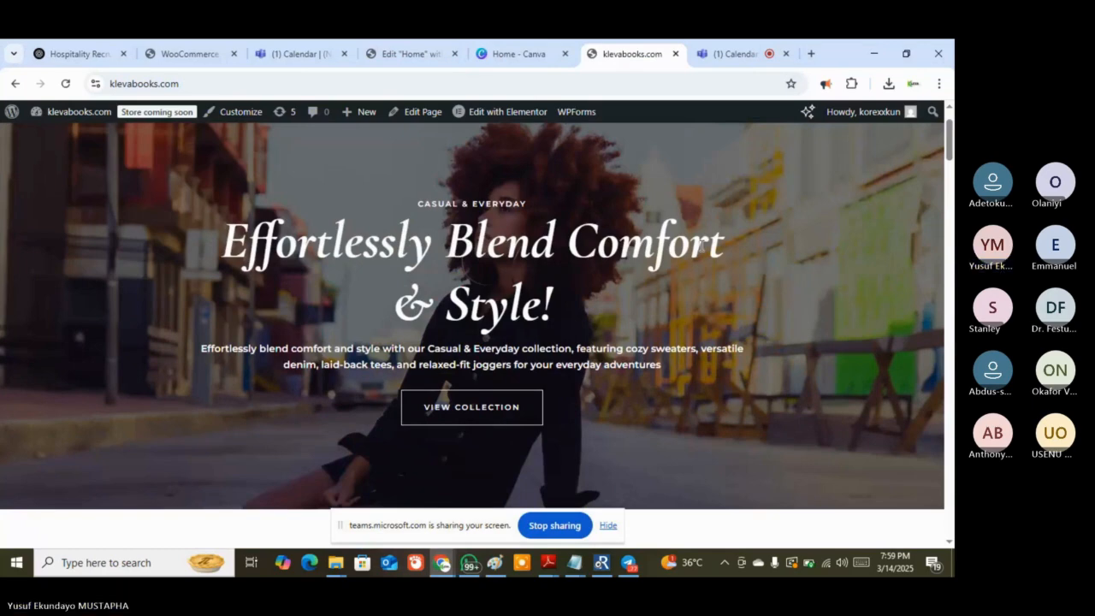
scroll(700, 246, "down", 1)
scroll(703, 249, "down", 4)
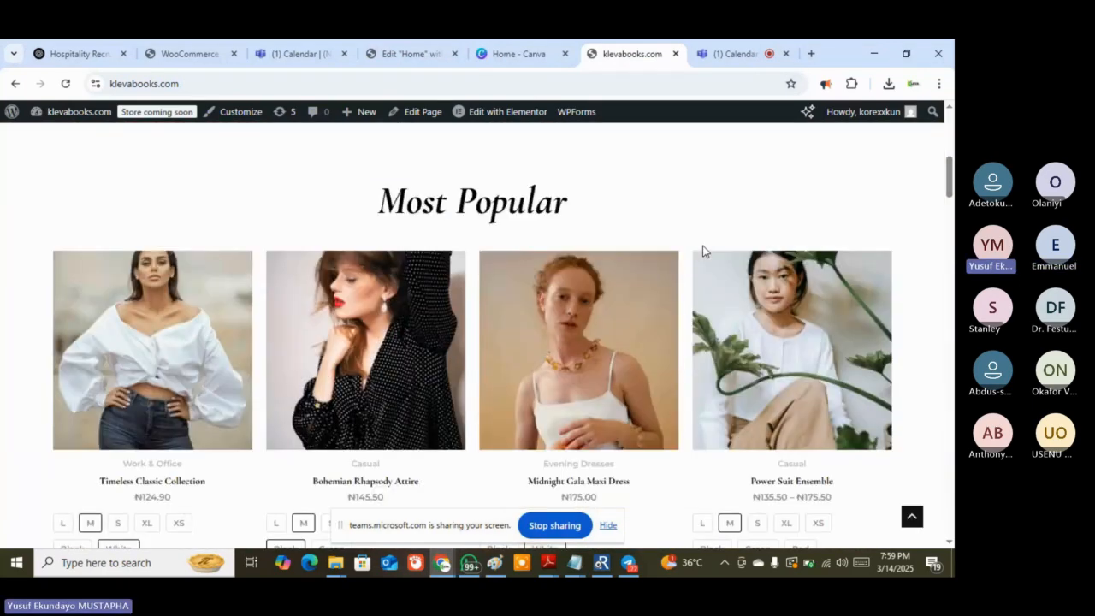
scroll(702, 251, "up", 3)
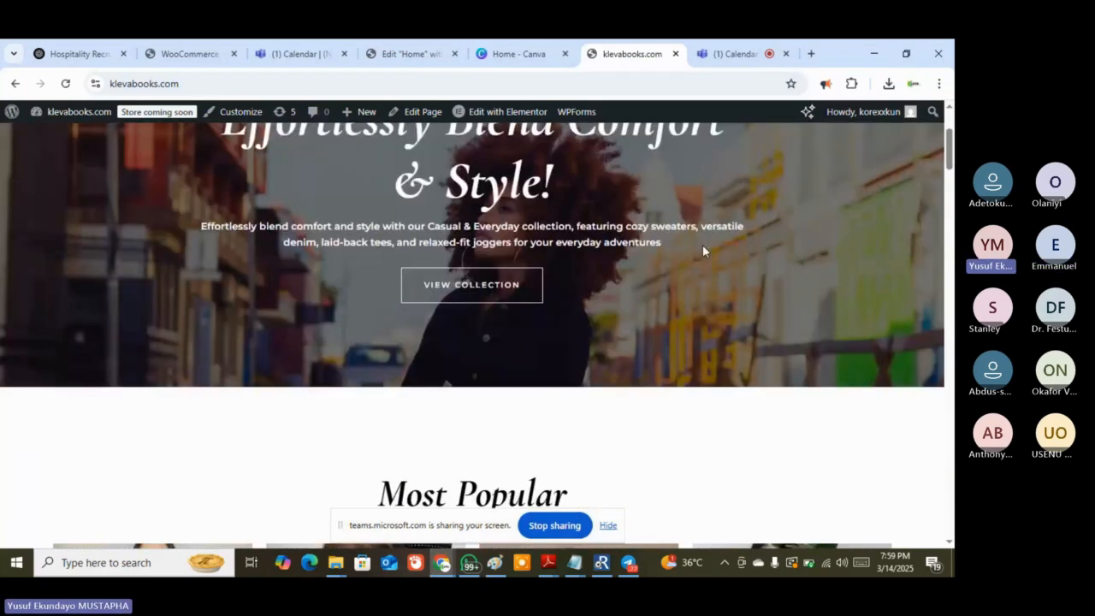
scroll(703, 248, "up", 2)
left_click(424, 51)
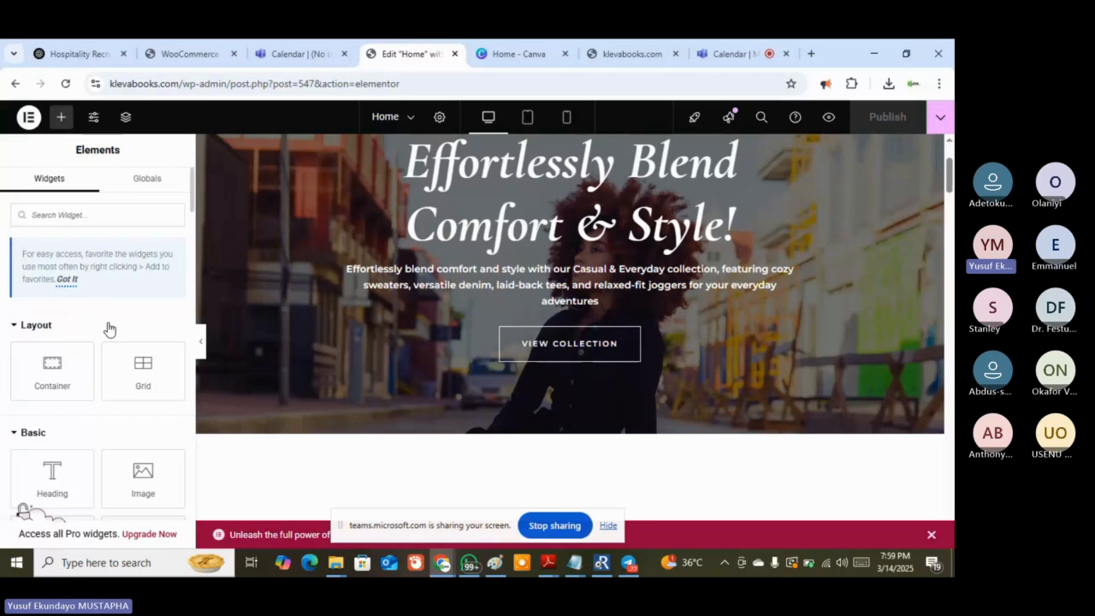
scroll(109, 329, "down", 2)
scroll(109, 325, "down", 4)
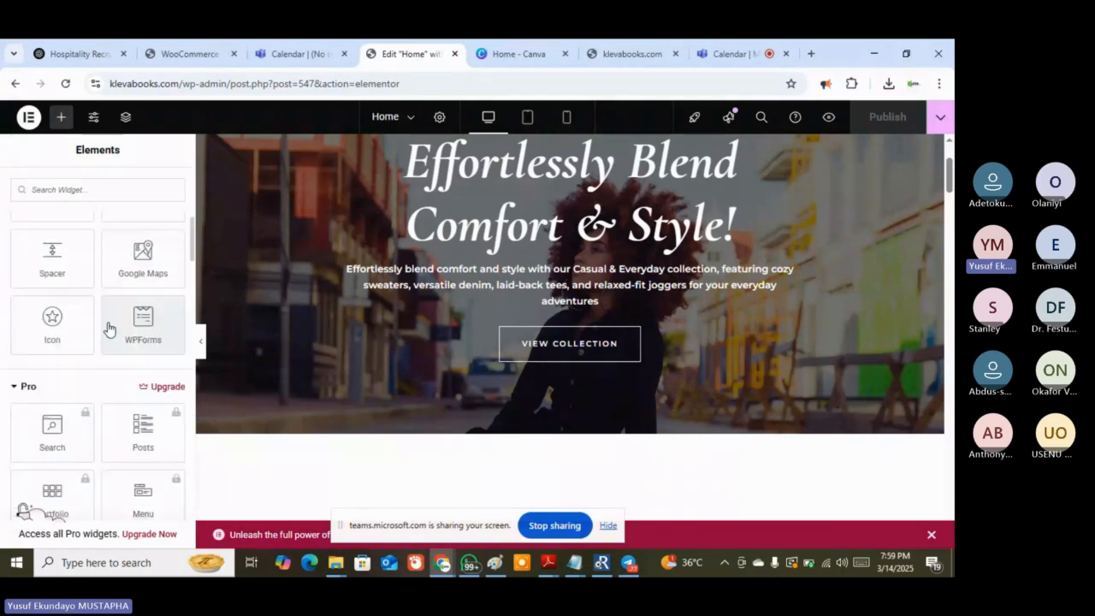
scroll(109, 328, "down", 2)
scroll(108, 328, "down", 4)
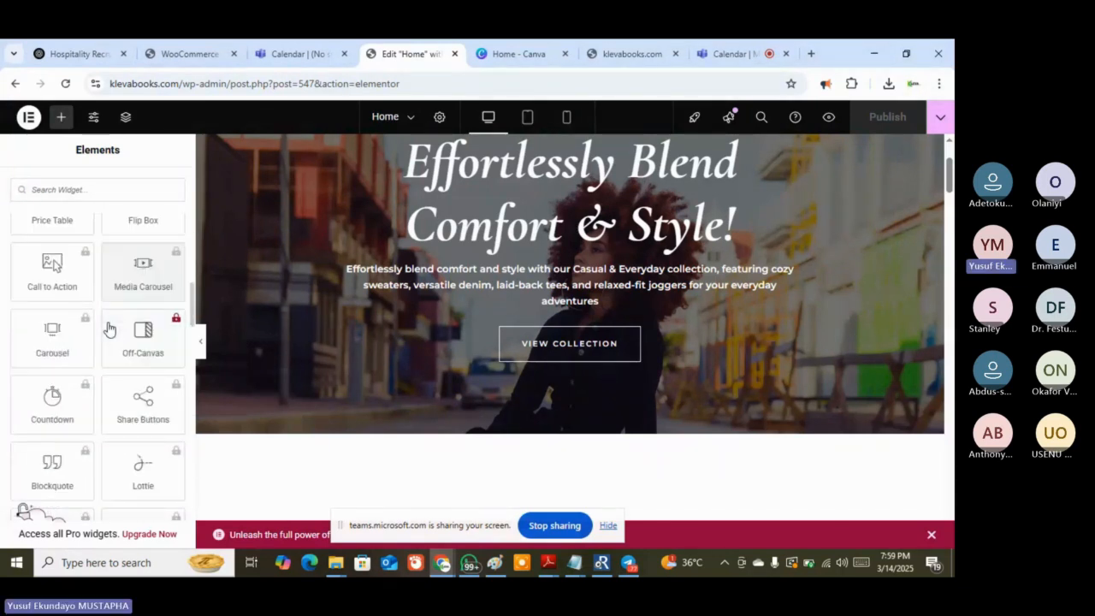
scroll(109, 329, "up", 3)
scroll(109, 325, "up", 5)
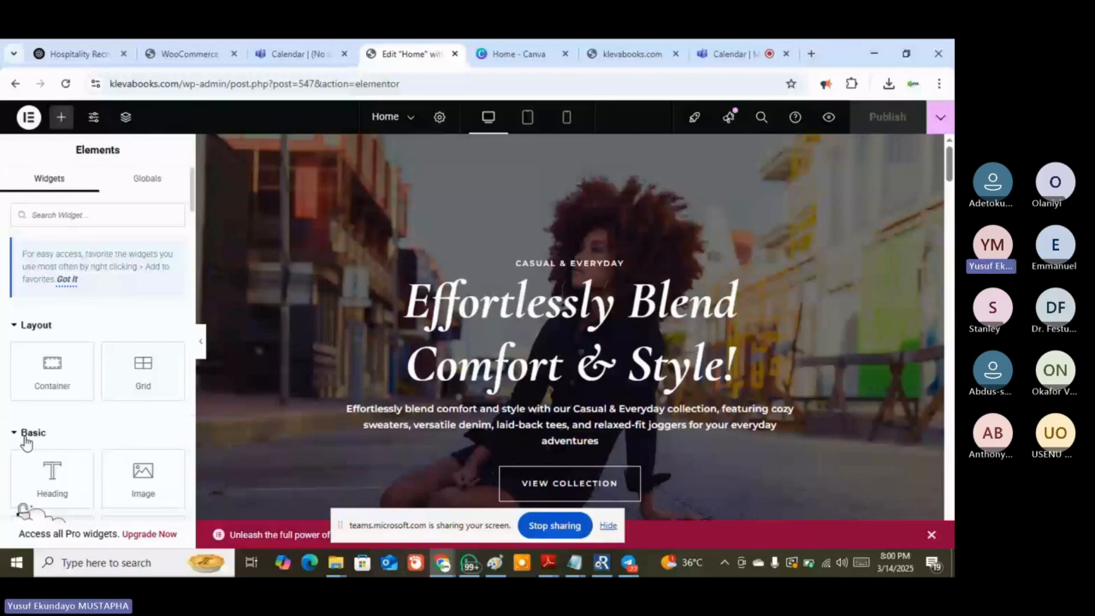
scroll(30, 435, "down", 1)
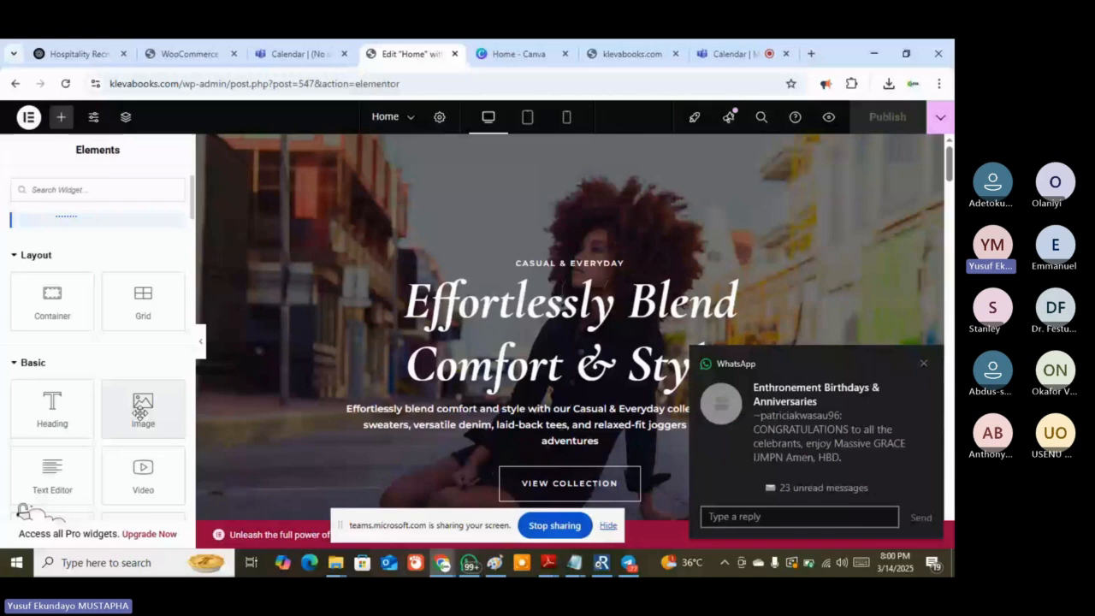
scroll(39, 466, "down", 1)
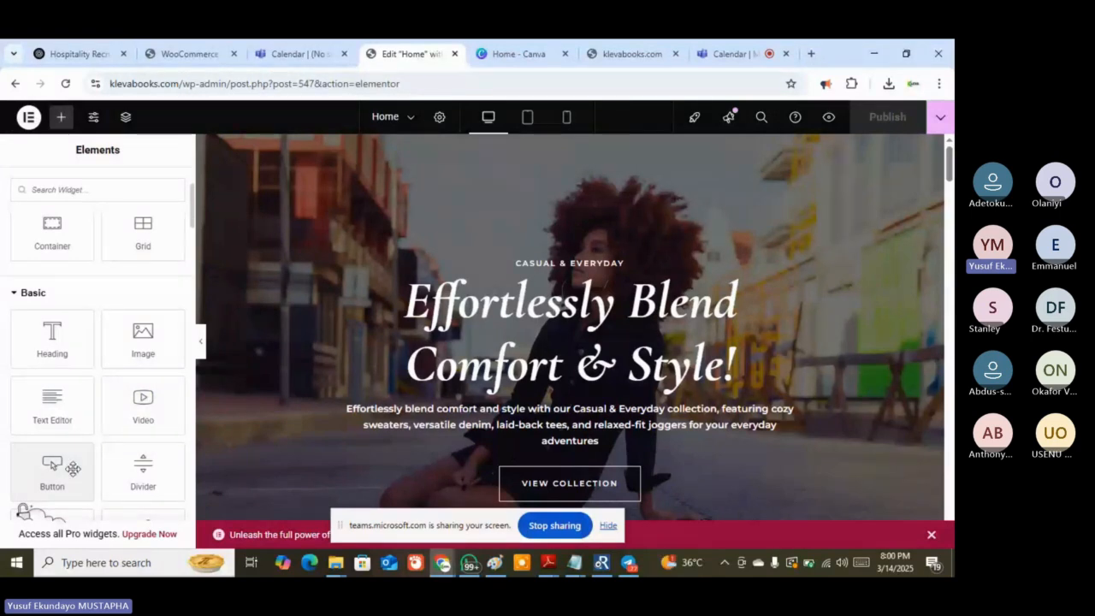
scroll(155, 477, "down", 2)
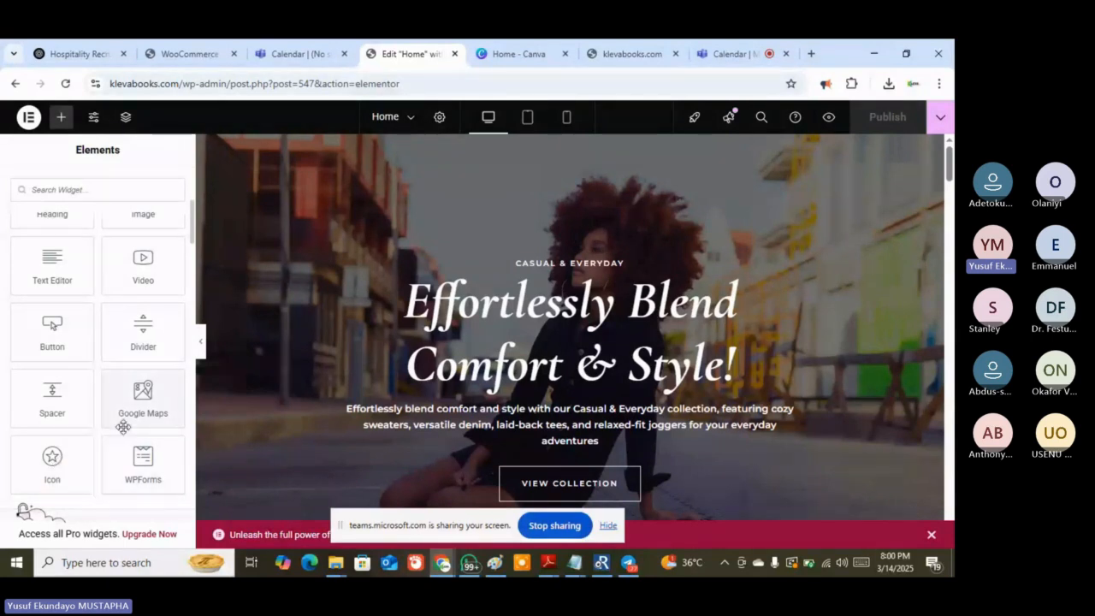
scroll(136, 408, "down", 15)
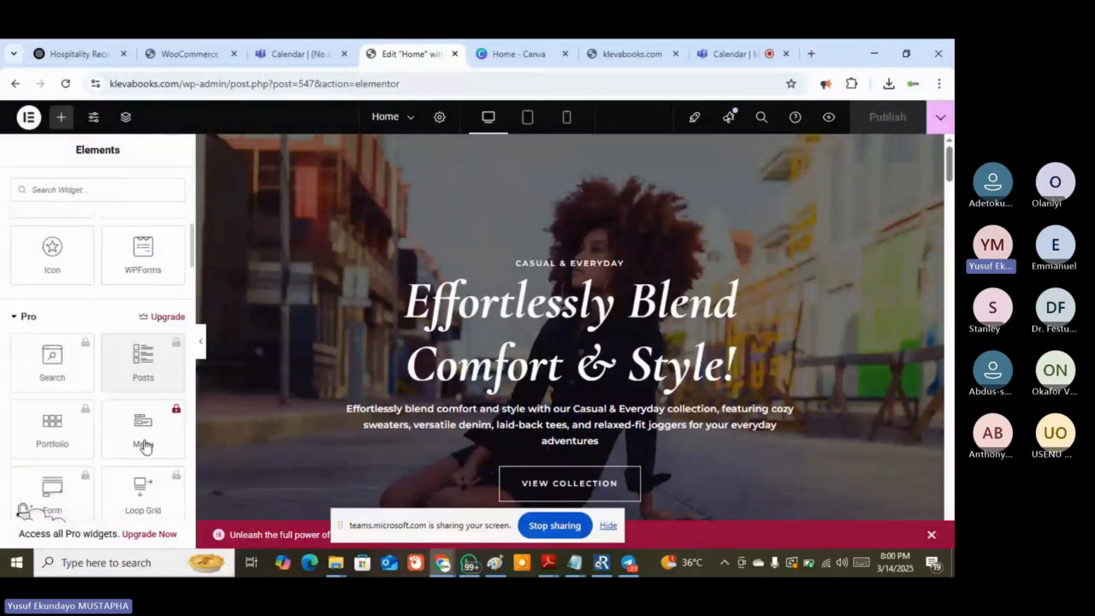
scroll(144, 445, "down", 3)
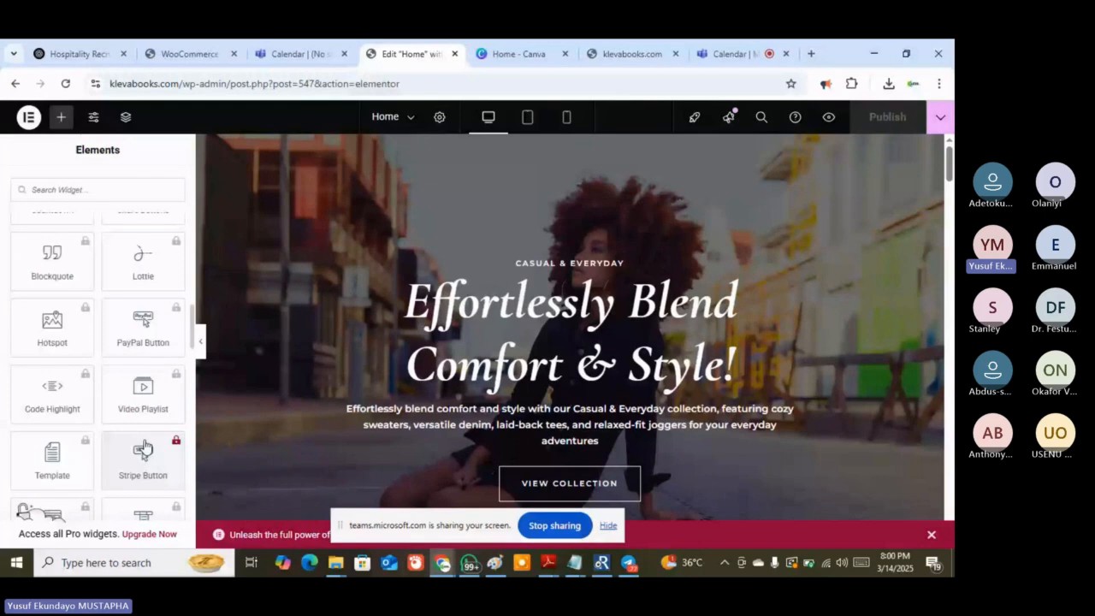
scroll(143, 445, "down", 5)
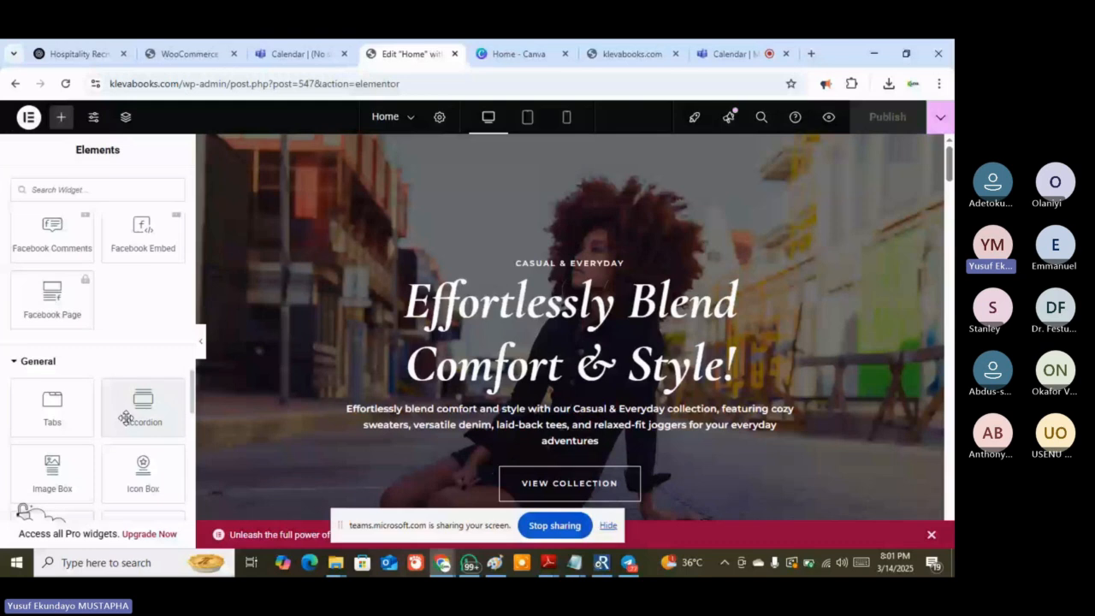
scroll(24, 340, "down", 3)
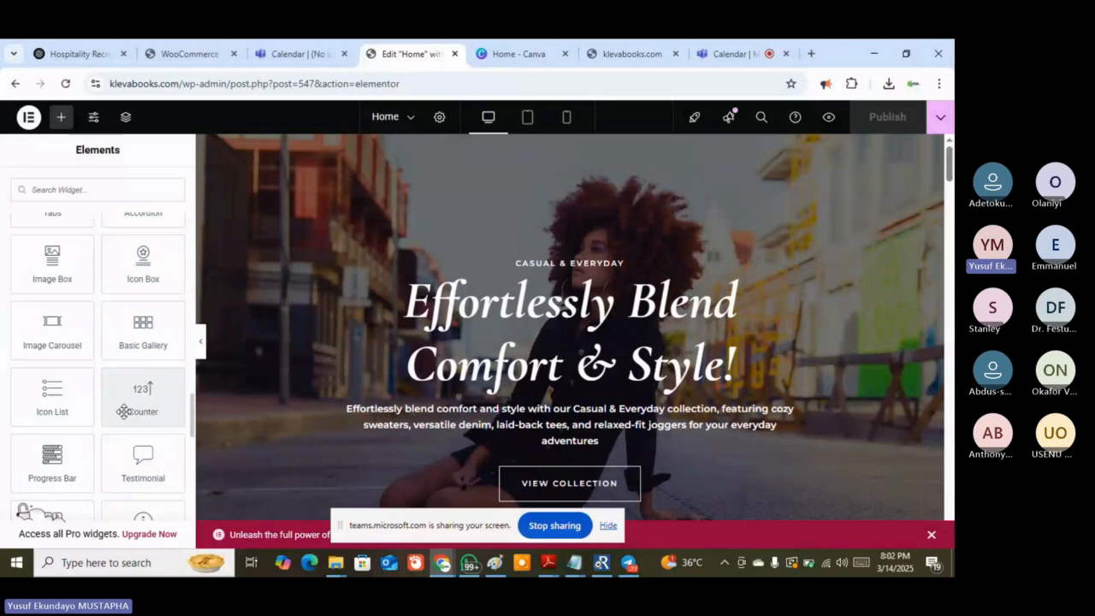
scroll(58, 405, "down", 2)
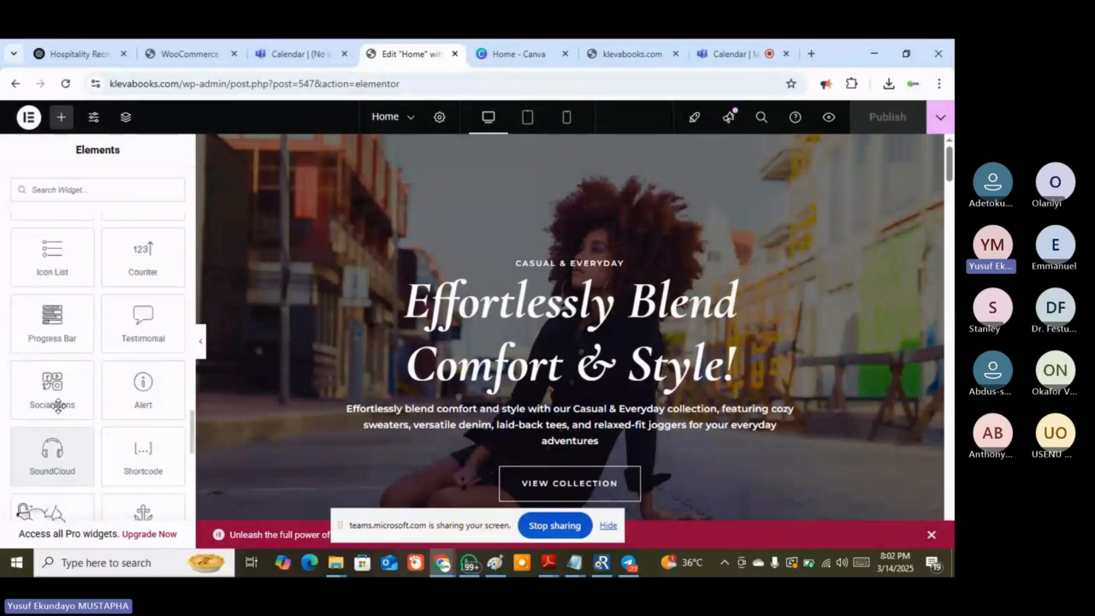
scroll(58, 405, "down", 3)
scroll(87, 456, "down", 2)
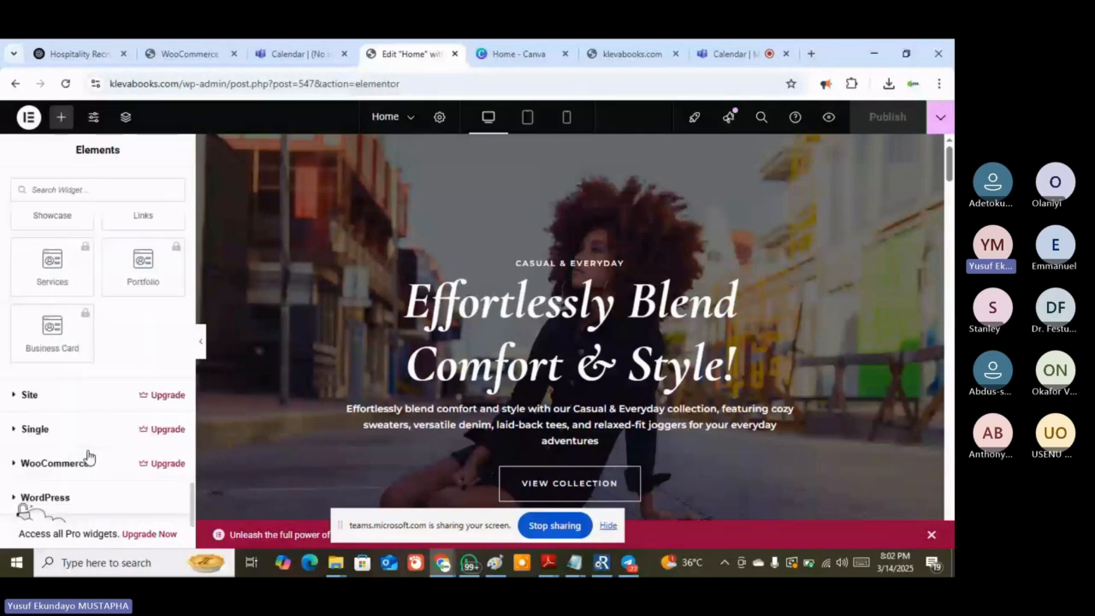
scroll(87, 456, "down", 1)
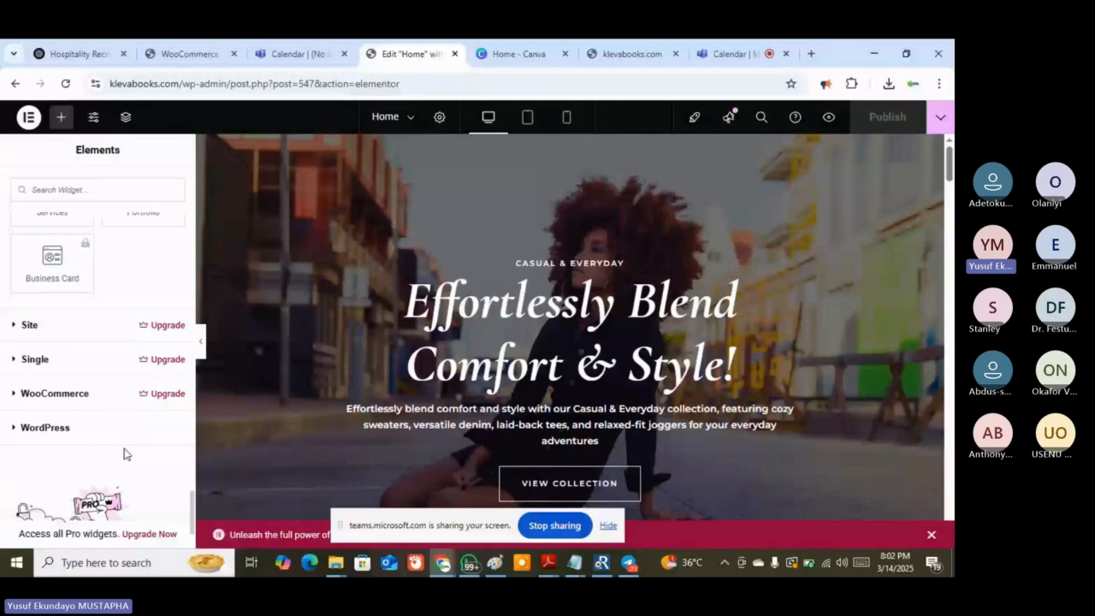
scroll(124, 453, "down", 2)
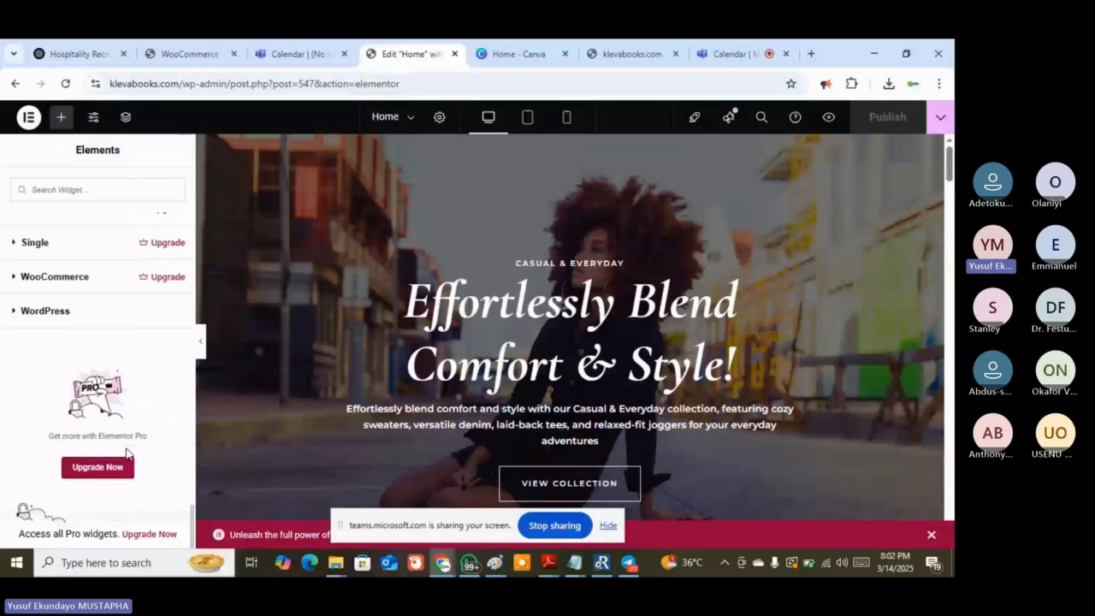
scroll(127, 454, "up", 3)
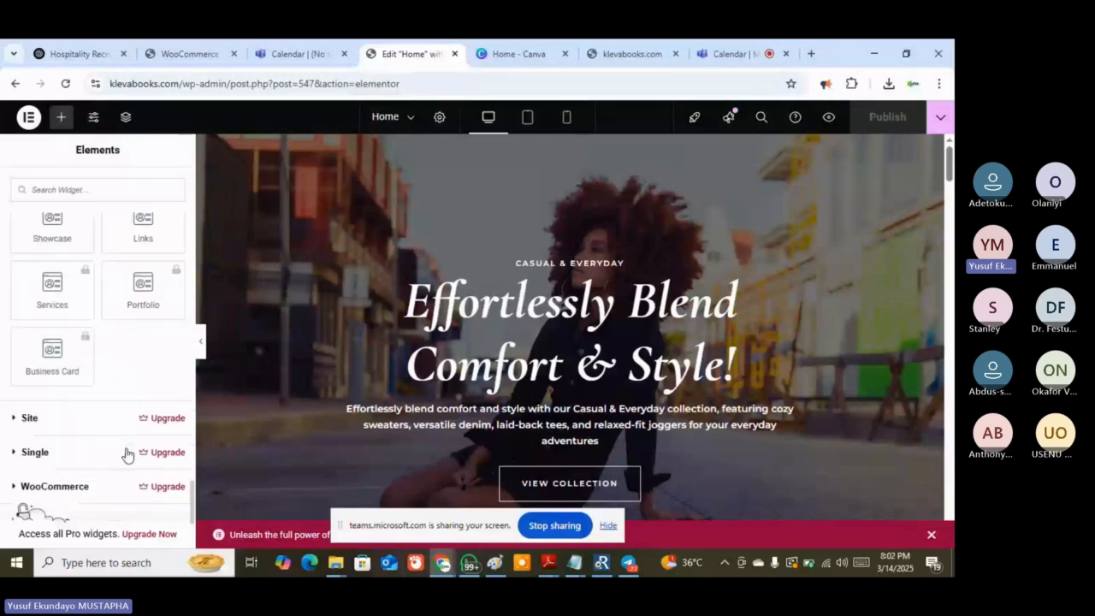
scroll(126, 453, "up", 2)
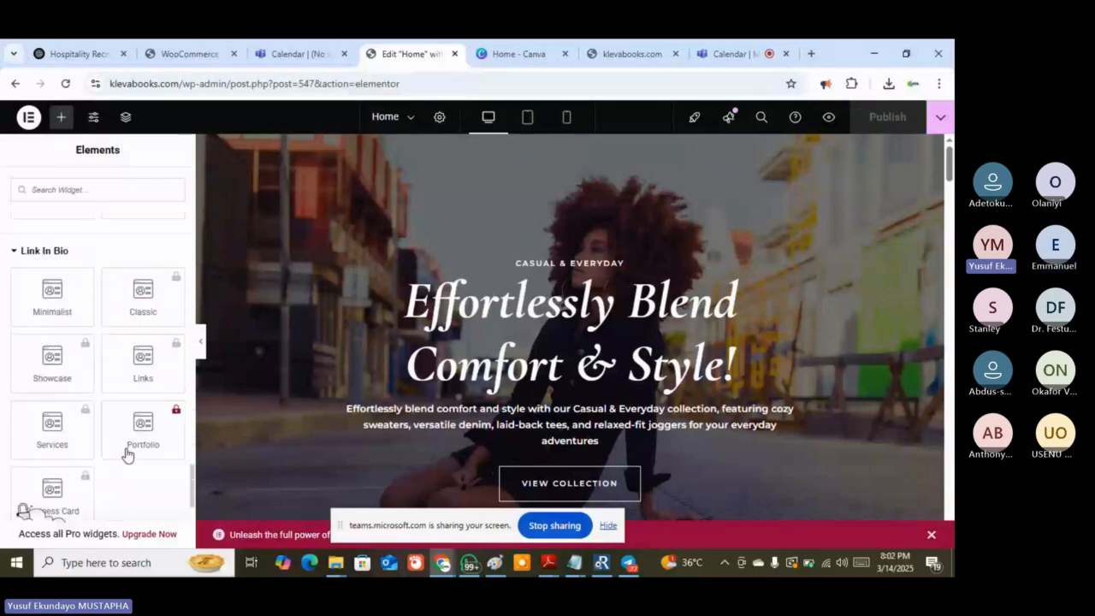
scroll(127, 453, "up", 10)
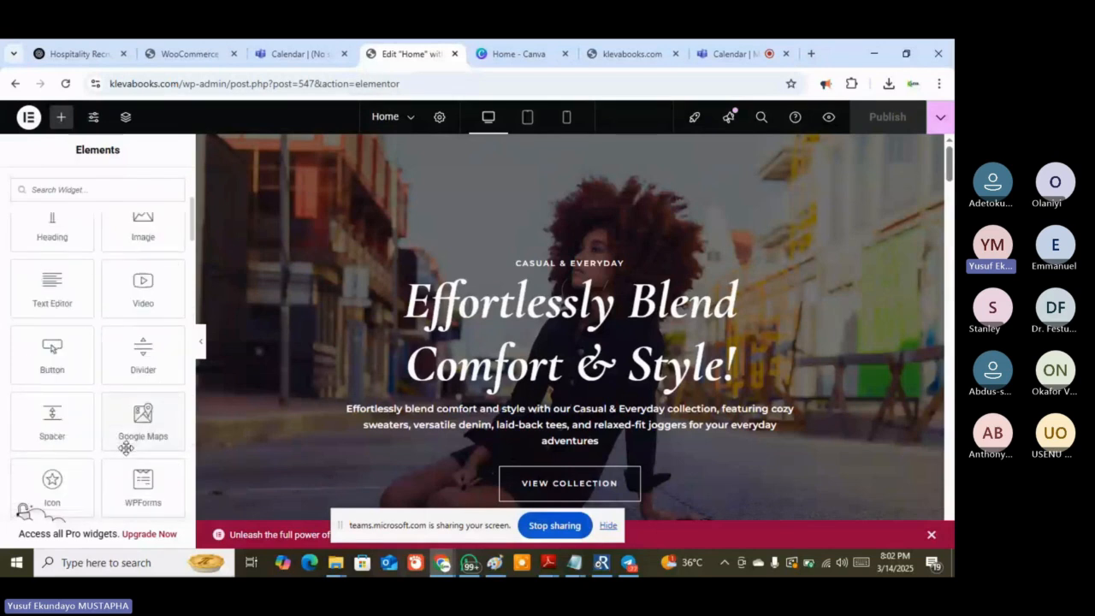
scroll(125, 448, "up", 4)
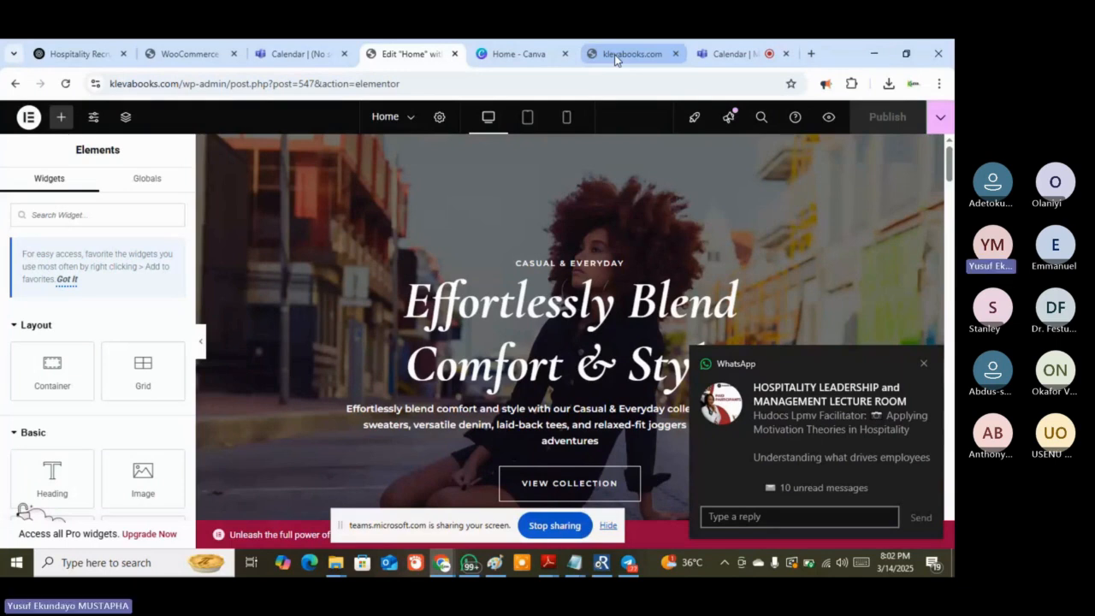
mouse_move(615, 59)
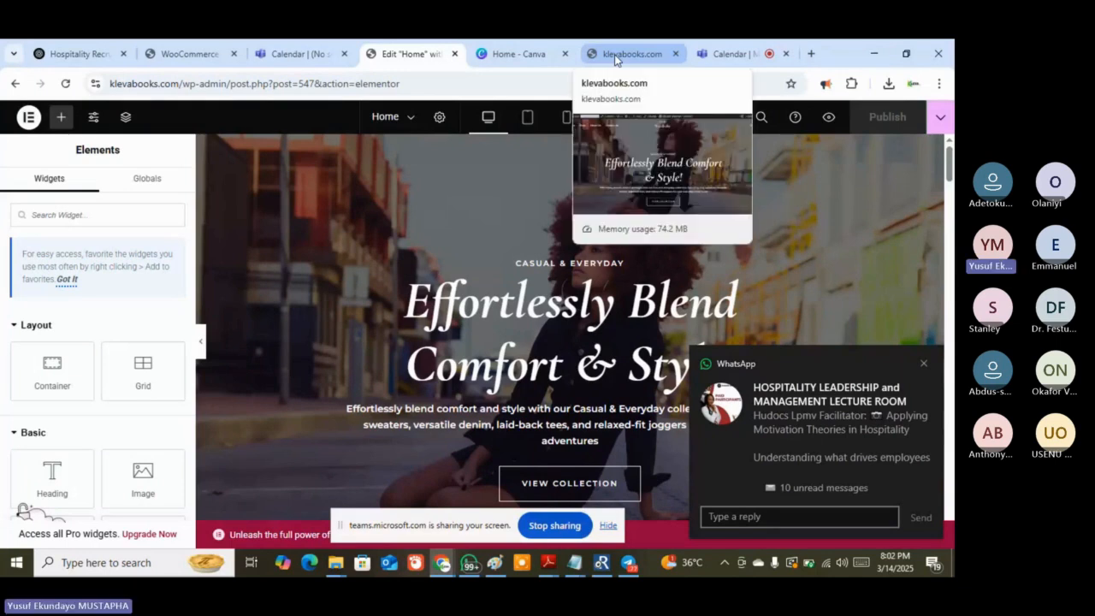
left_click(615, 55)
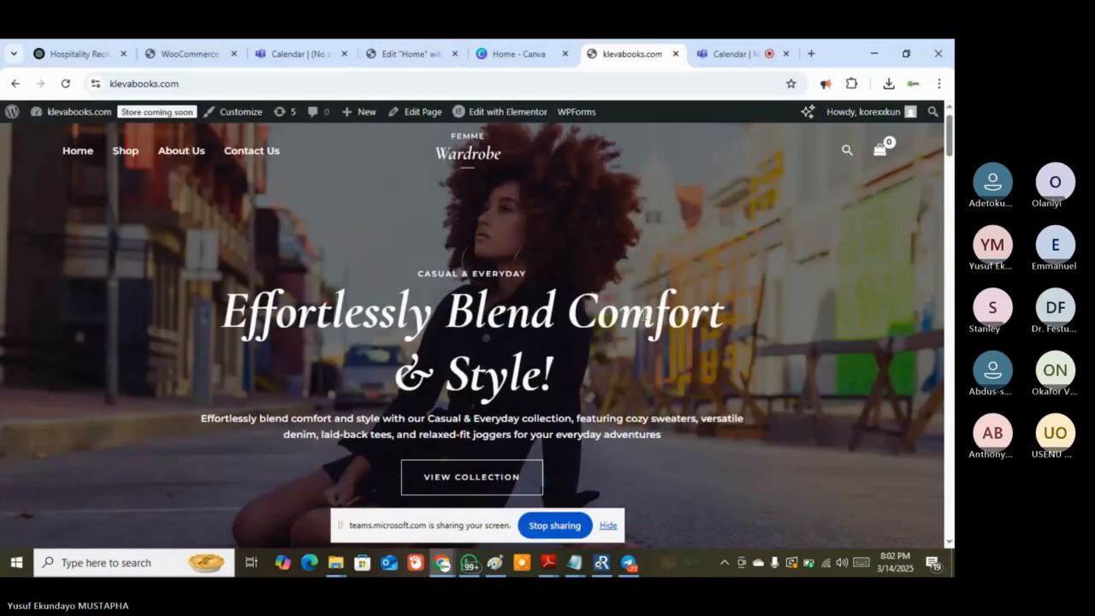
scroll(574, 310, "down", 3)
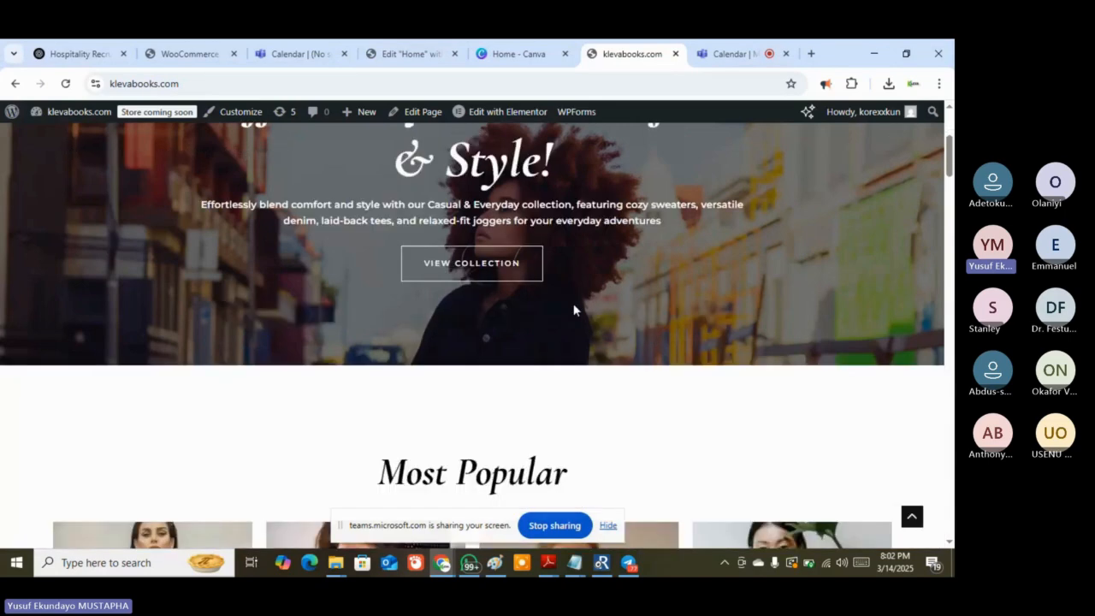
scroll(574, 310, "down", 2)
scroll(442, 366, "down", 2)
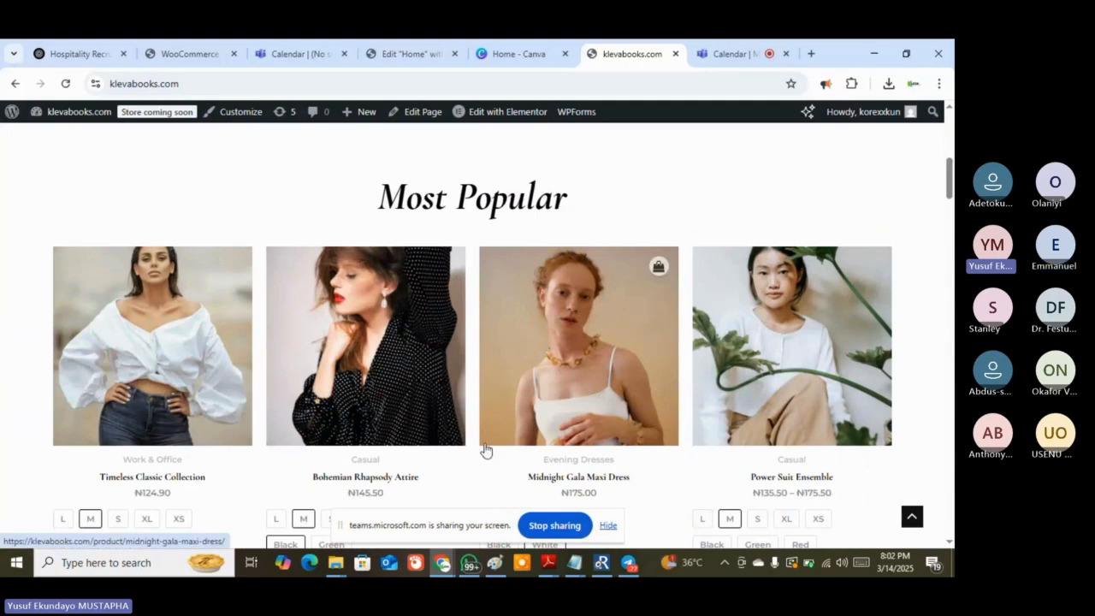
scroll(408, 429, "down", 1)
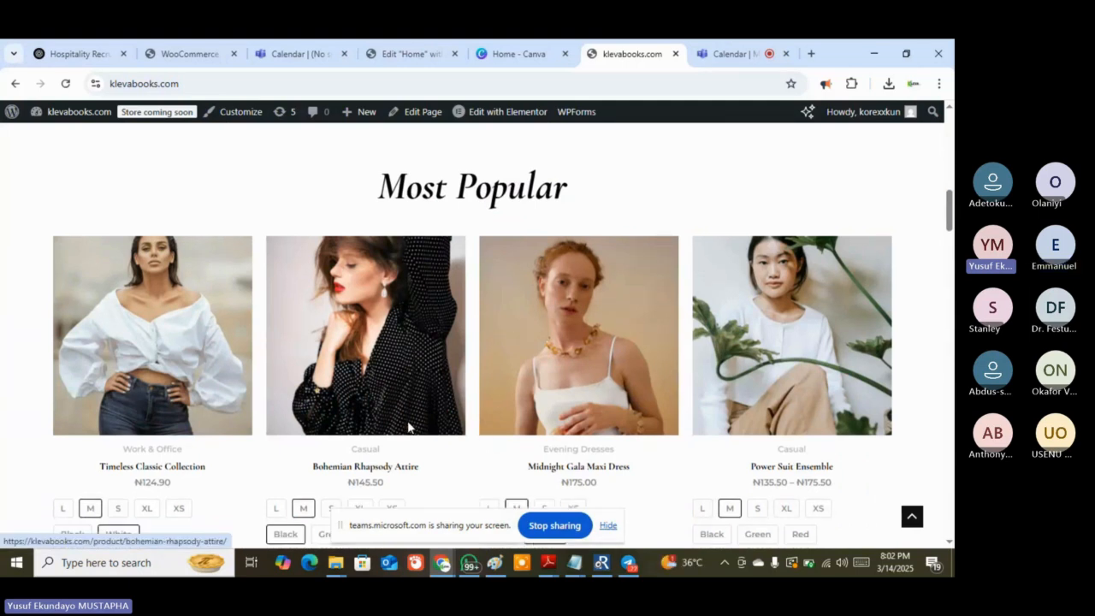
scroll(408, 428, "down", 5)
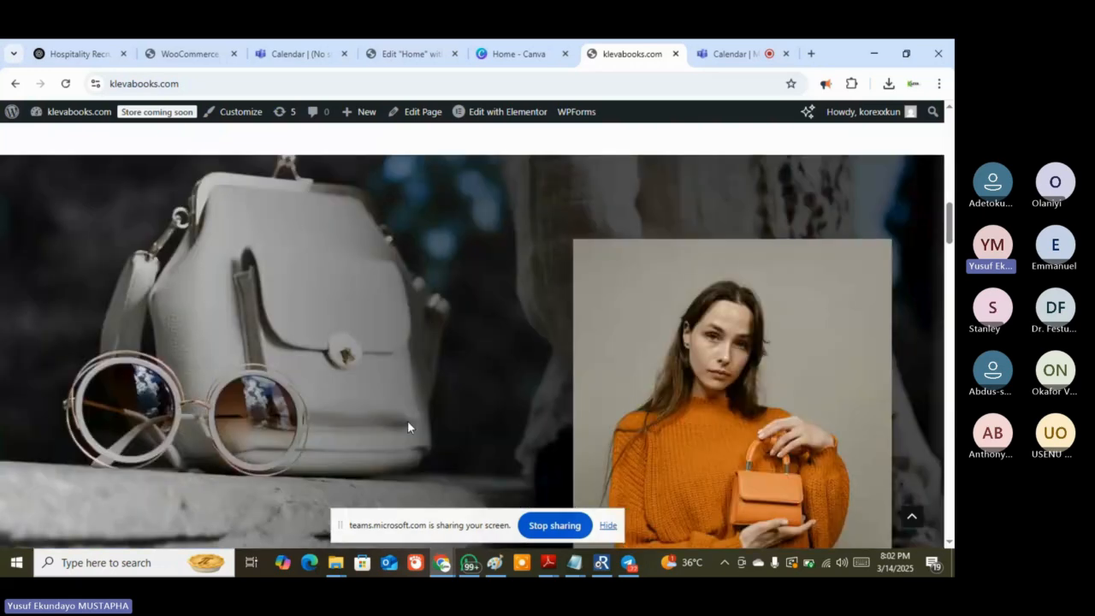
scroll(409, 420, "down", 3)
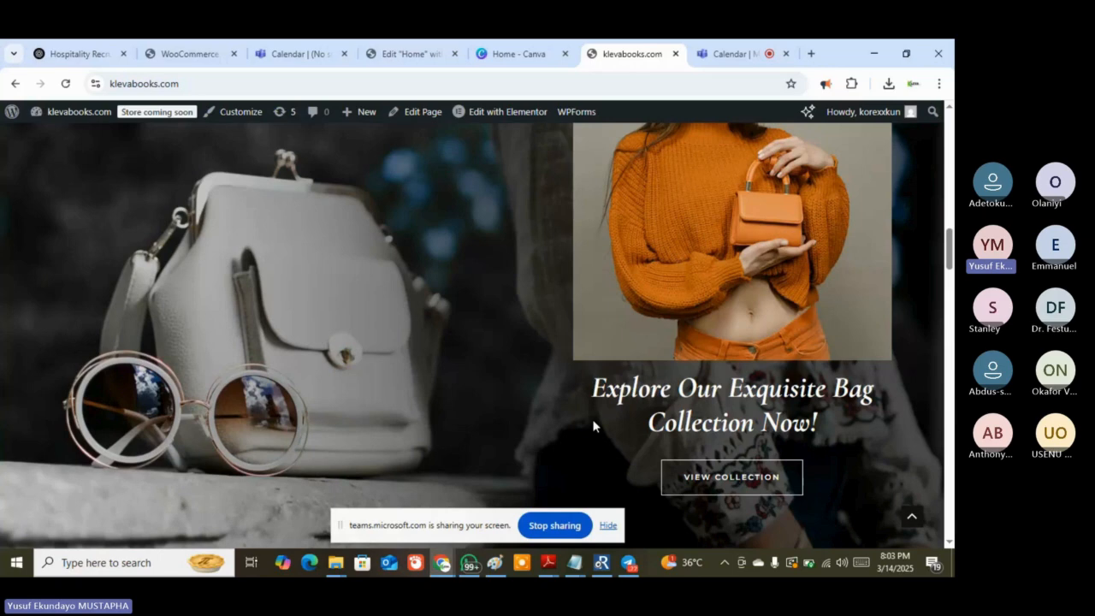
scroll(565, 423, "up", 1)
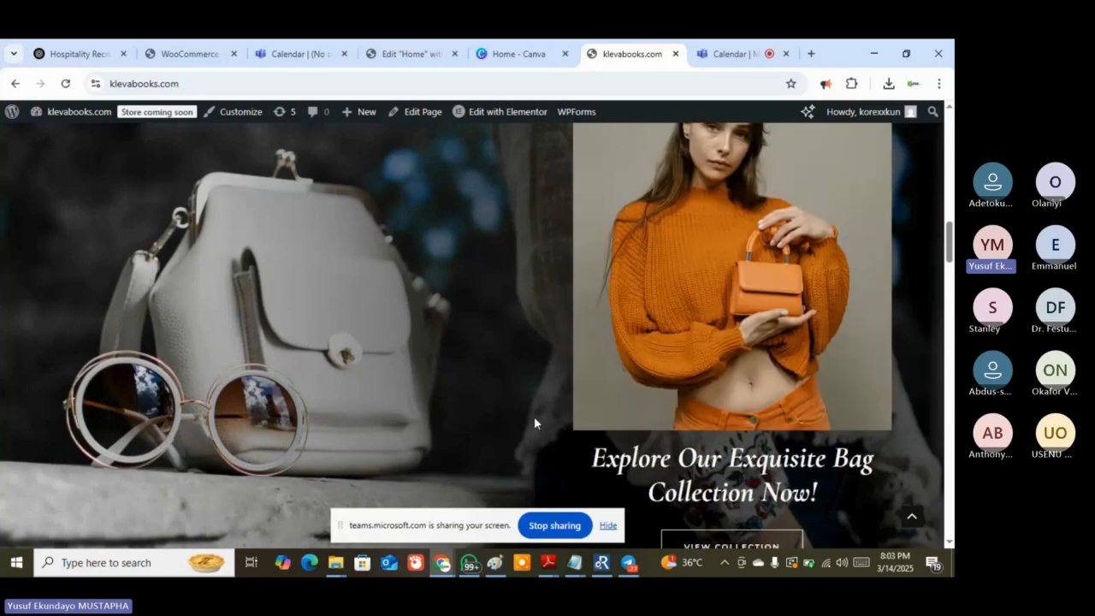
scroll(439, 419, "down", 5)
scroll(437, 419, "down", 3)
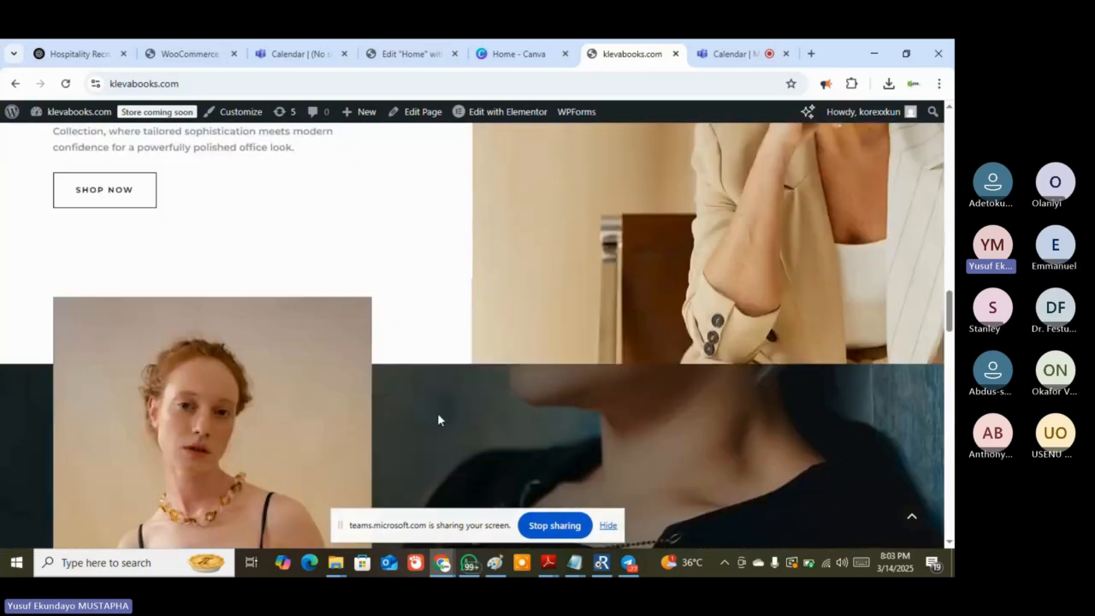
scroll(437, 420, "down", 4)
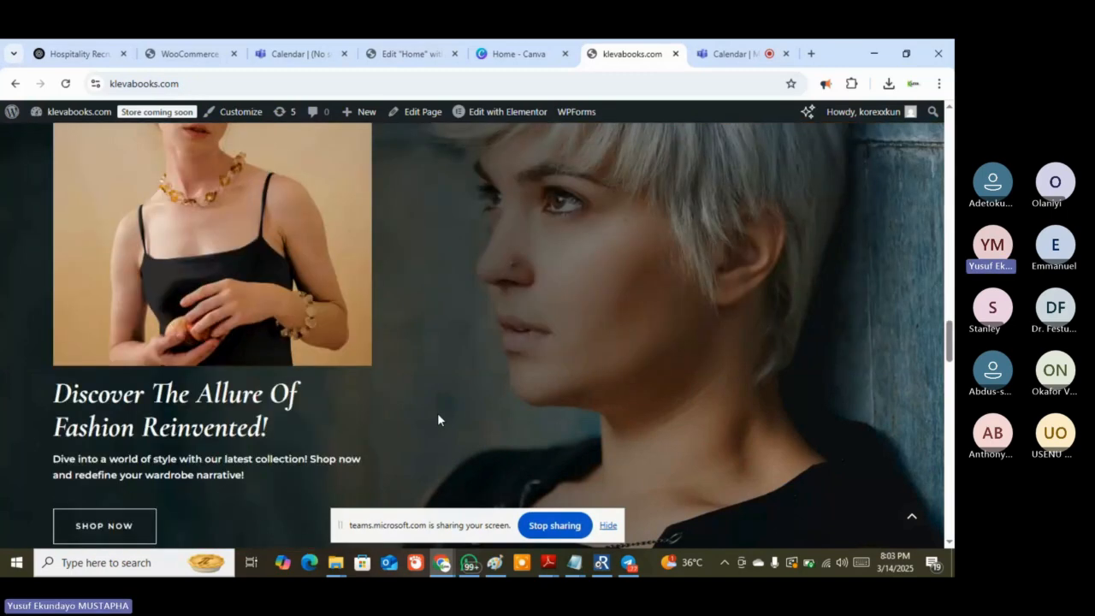
scroll(437, 419, "down", 4)
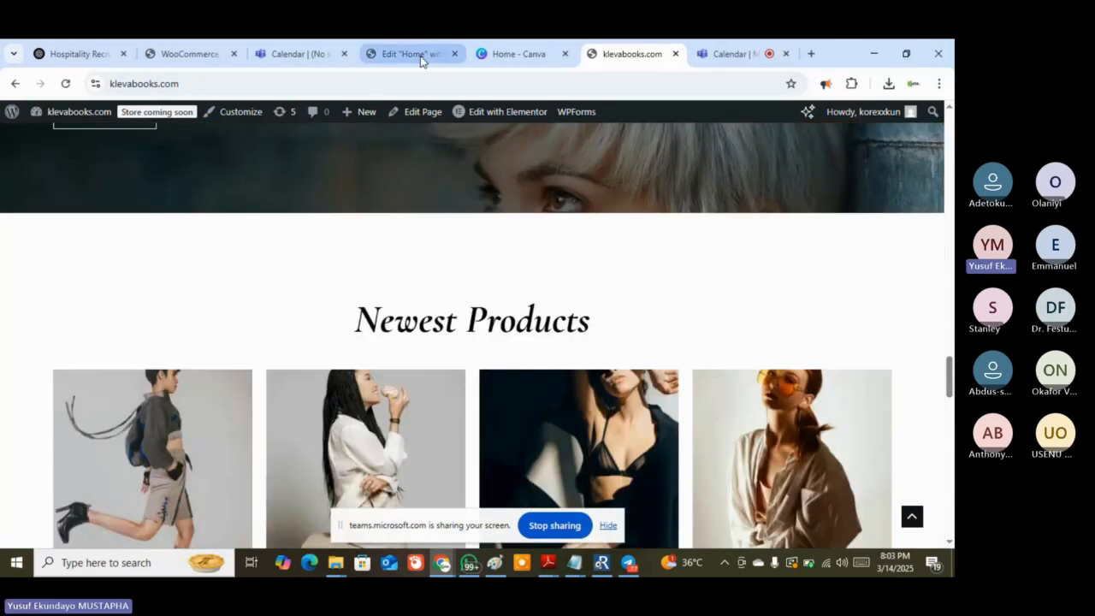
Switch back to the Elementor editor tab holding the Home page
left_click(422, 58)
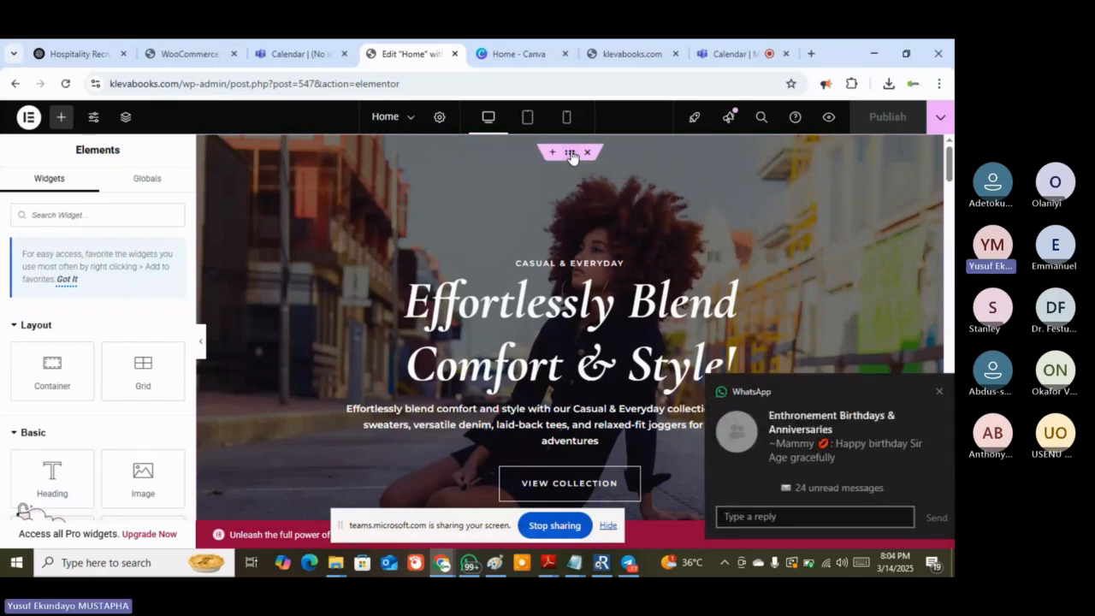
Select the hero container and show its Style settings with the street-photo background image
left_click(571, 154)
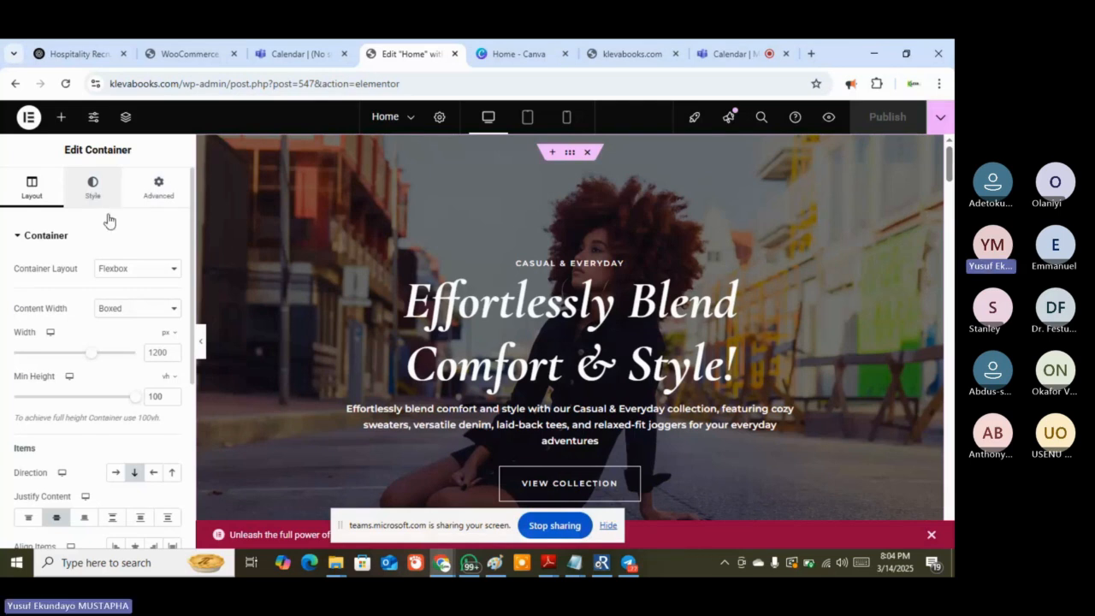
left_click(96, 190)
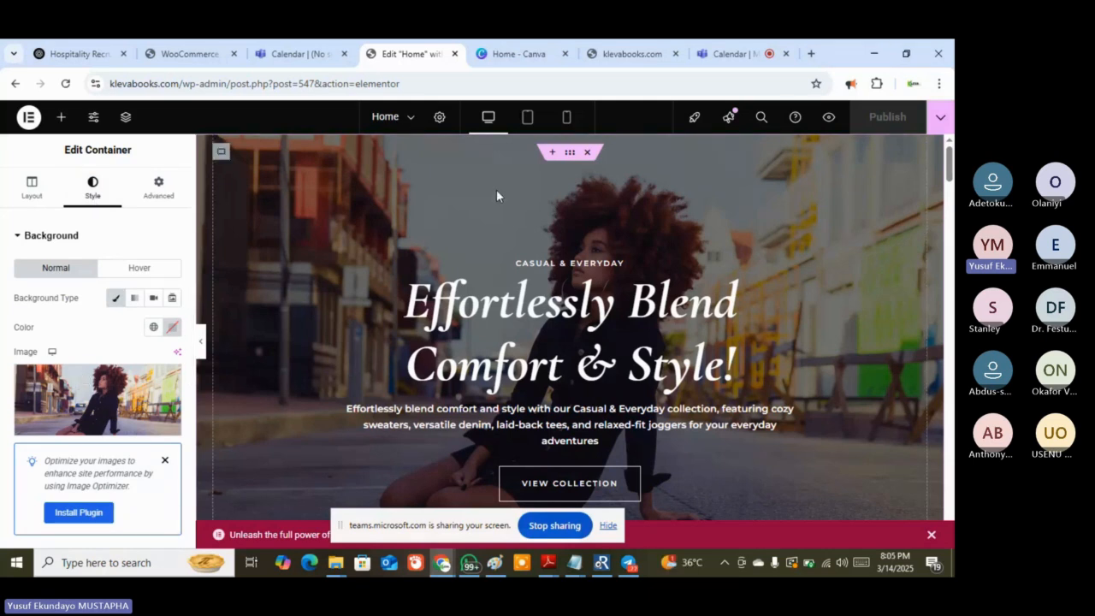
mouse_move(82, 404)
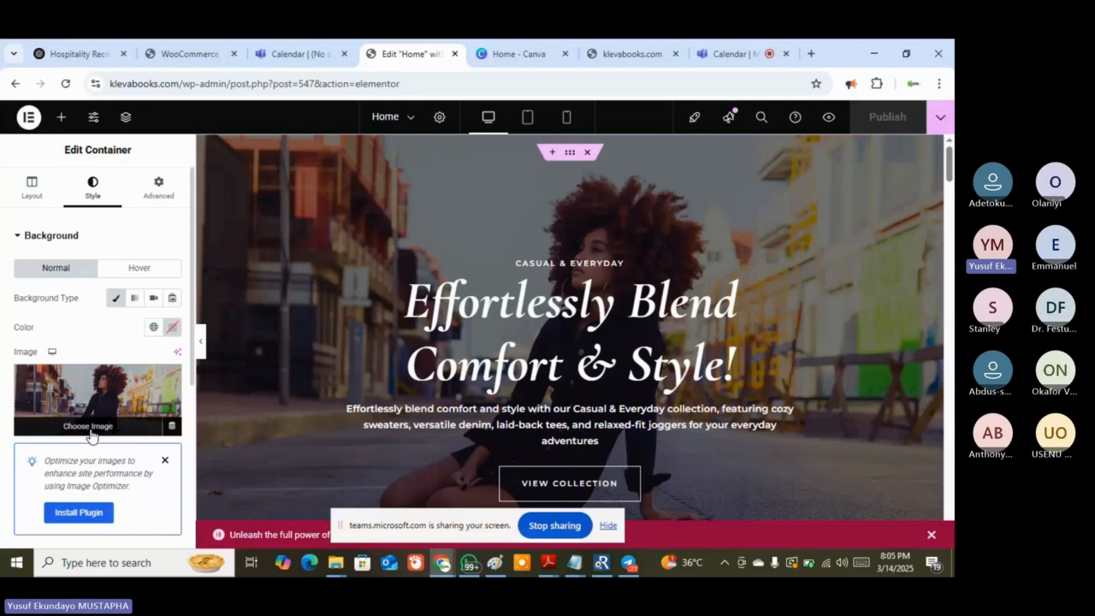
left_click(91, 434)
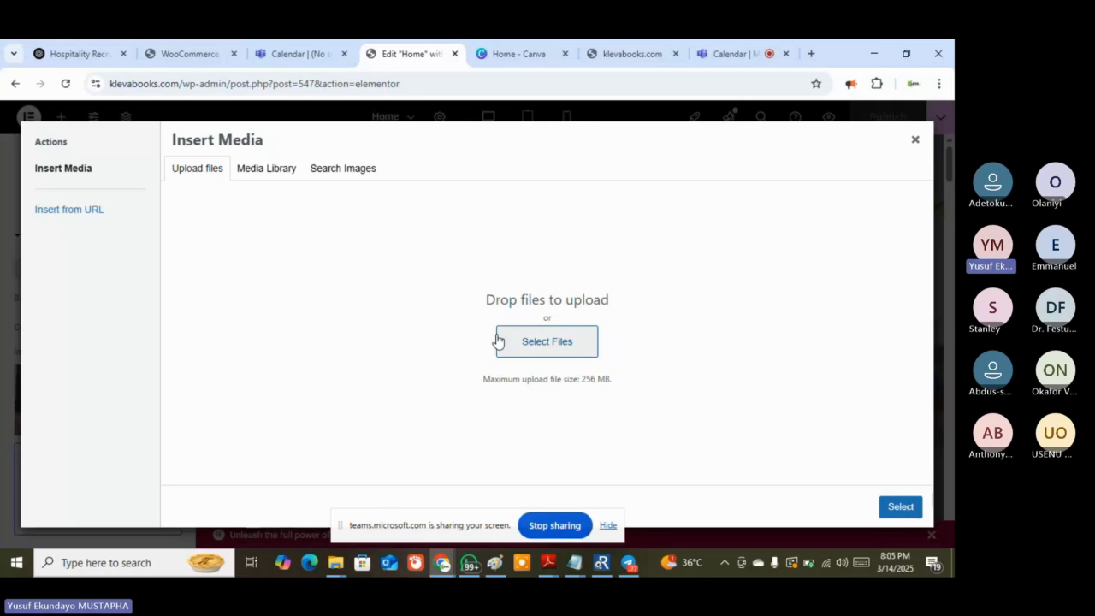
left_click(268, 175)
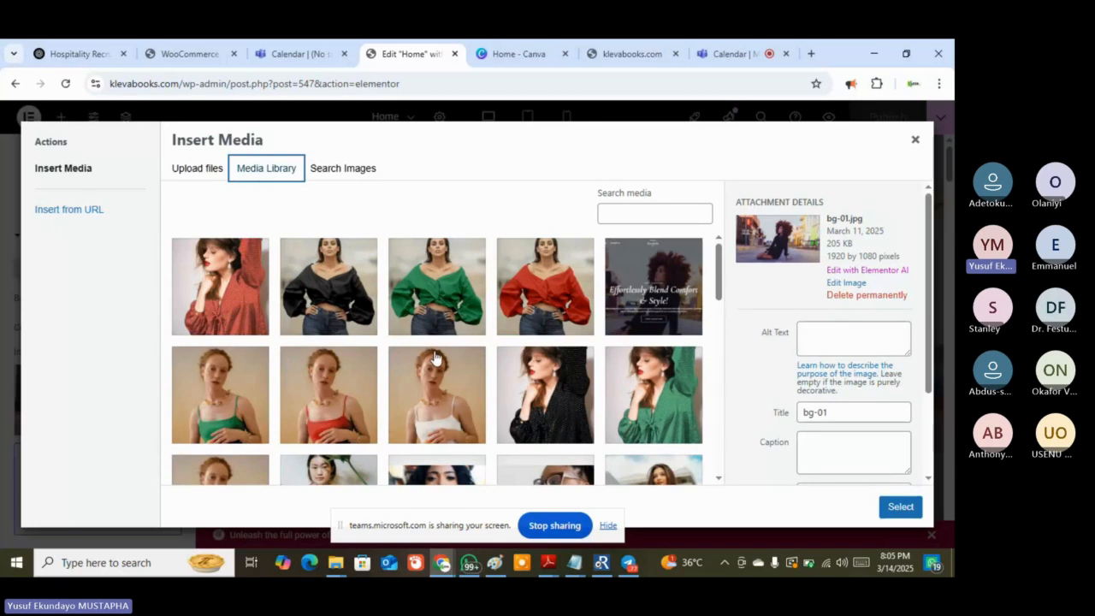
left_click(346, 170)
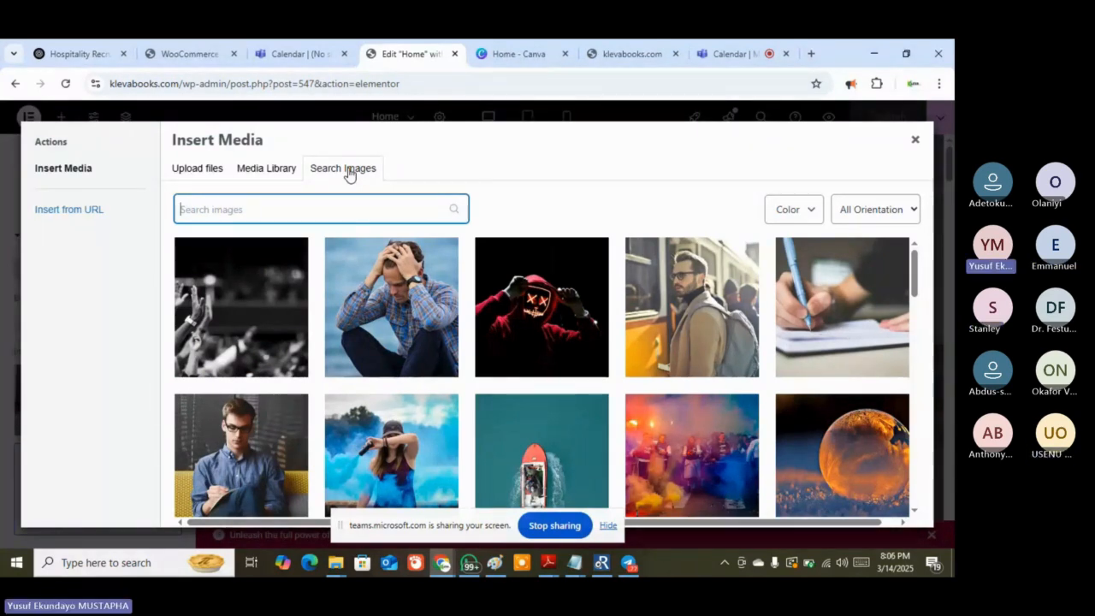
left_click(916, 141)
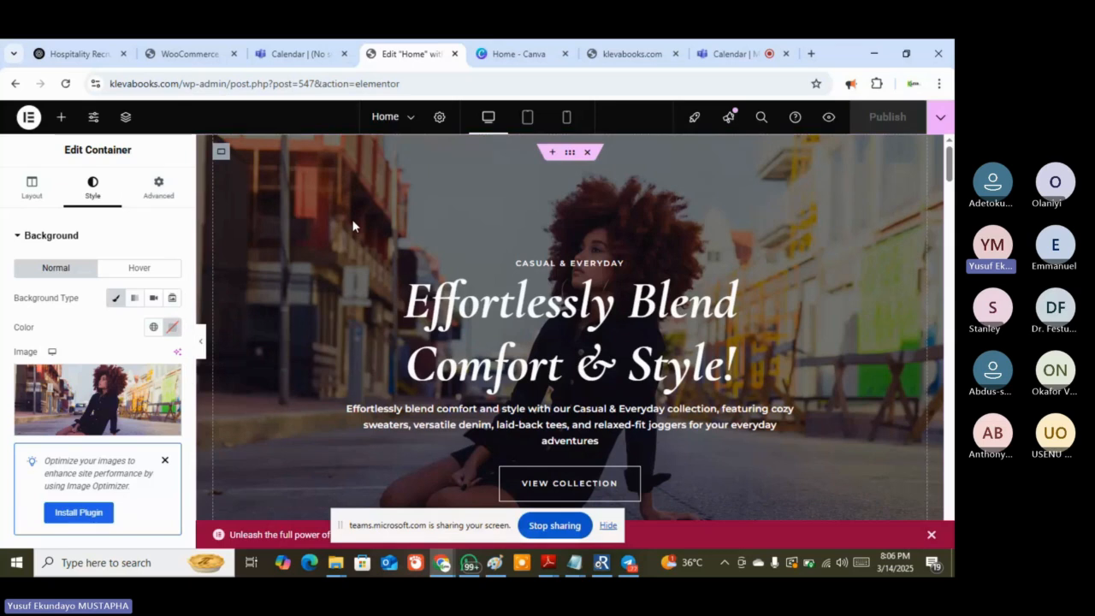
Reopen the background media picker and search stock images for 'books'
left_click(81, 428)
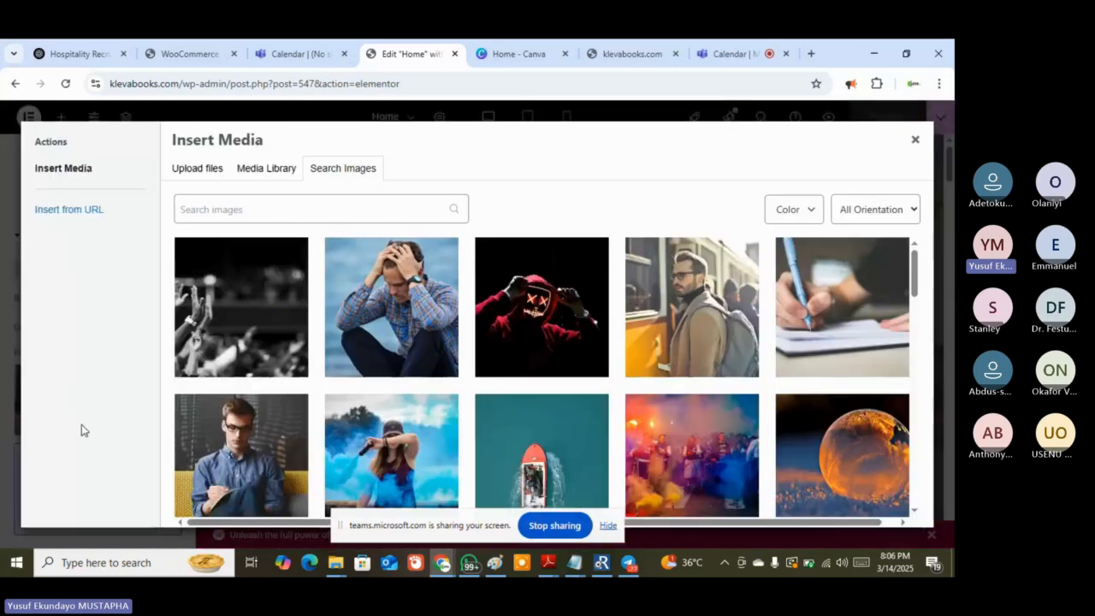
left_click(206, 175)
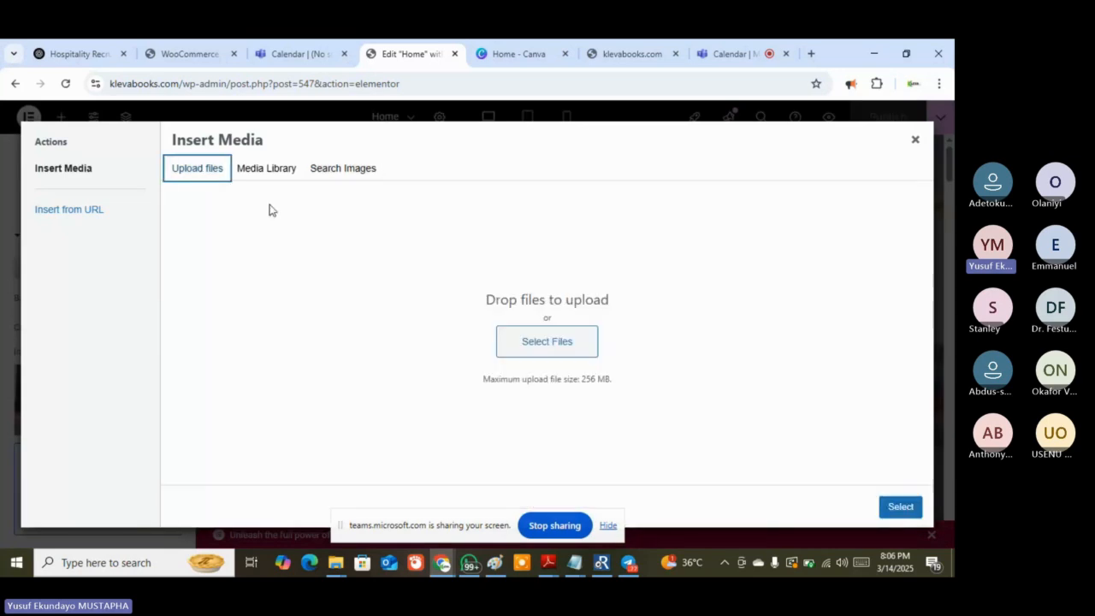
left_click(269, 174)
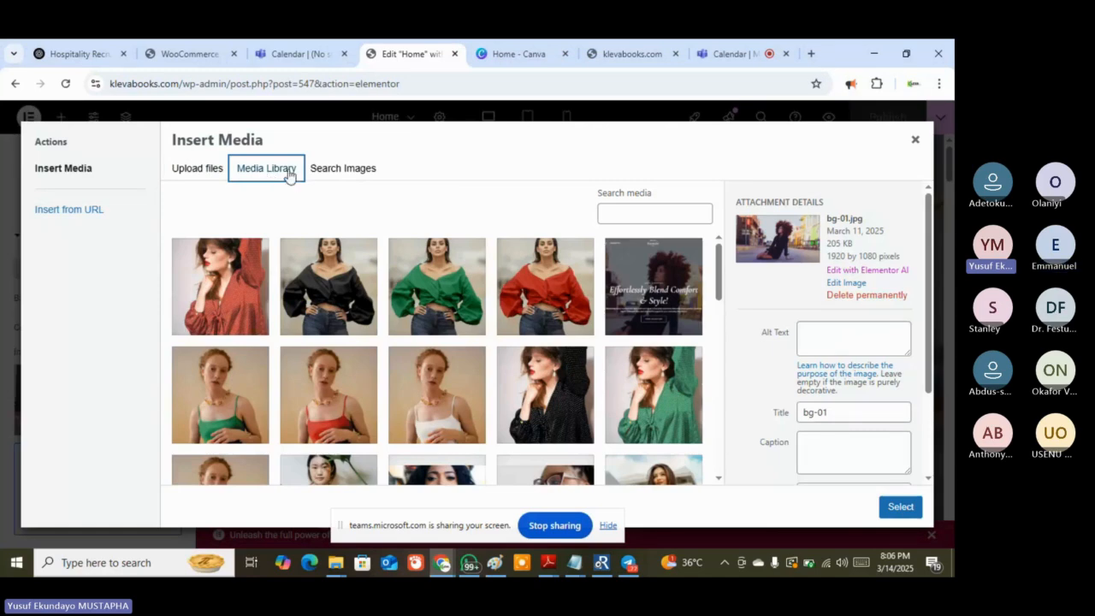
left_click(340, 168)
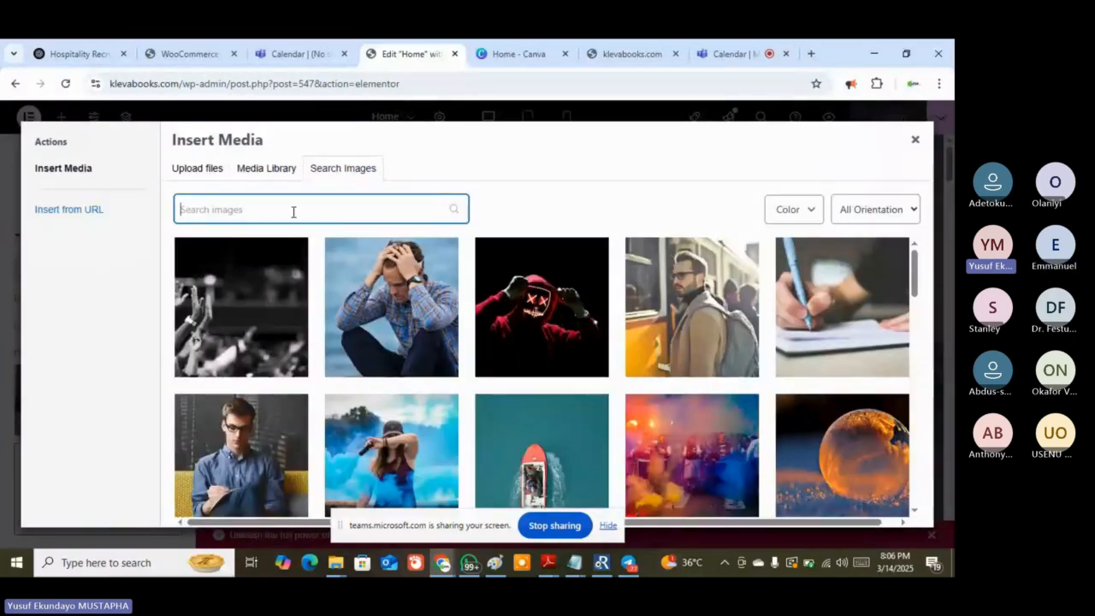
type("b")
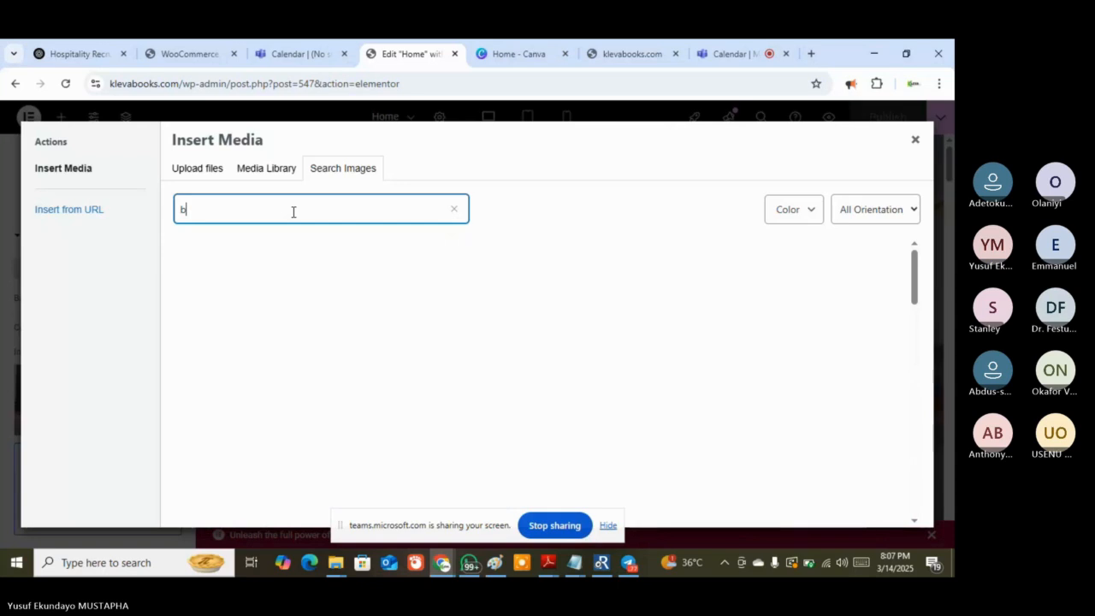
type("ooks")
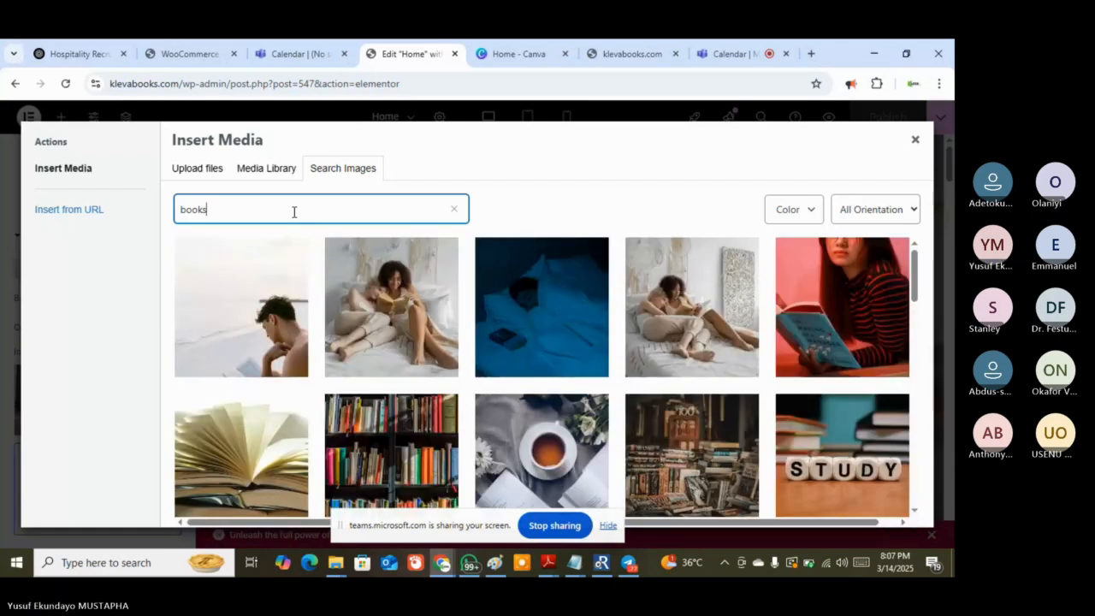
Browse the 'books' stock image results, then view the live klevabooks.com site
mouse_move(353, 348)
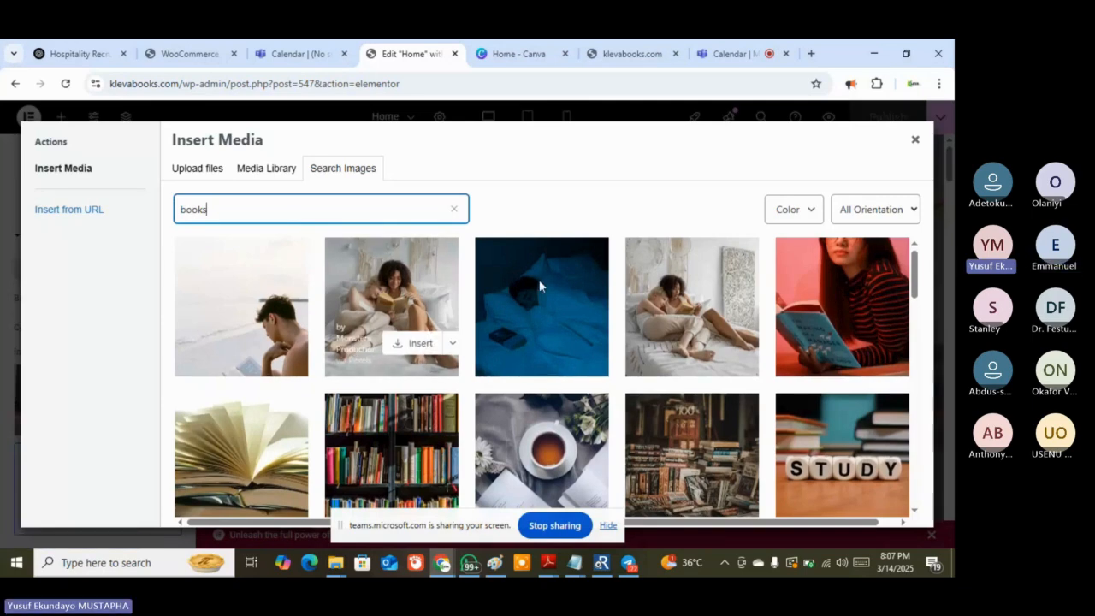
scroll(539, 291, "down", 2)
scroll(538, 323, "up", 2)
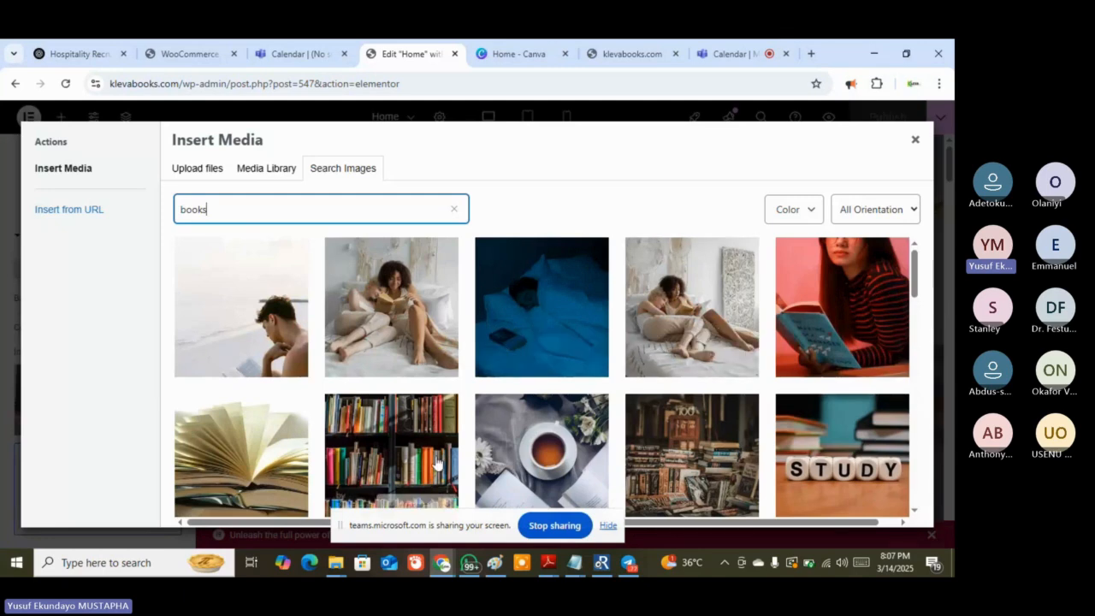
scroll(520, 388, "down", 2)
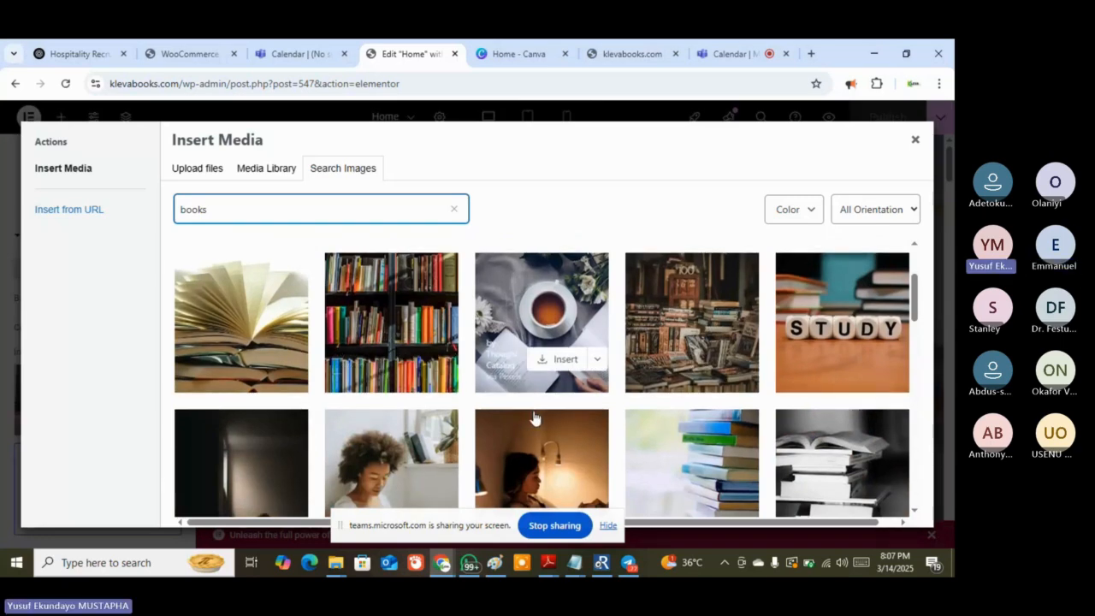
scroll(533, 417, "down", 2)
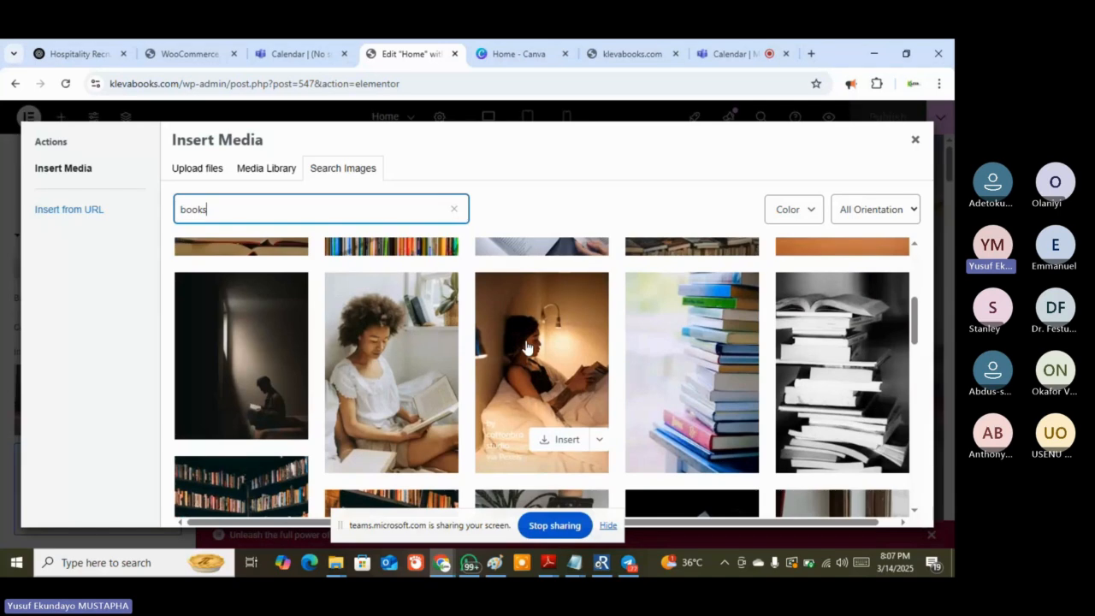
scroll(528, 325, "up", 2)
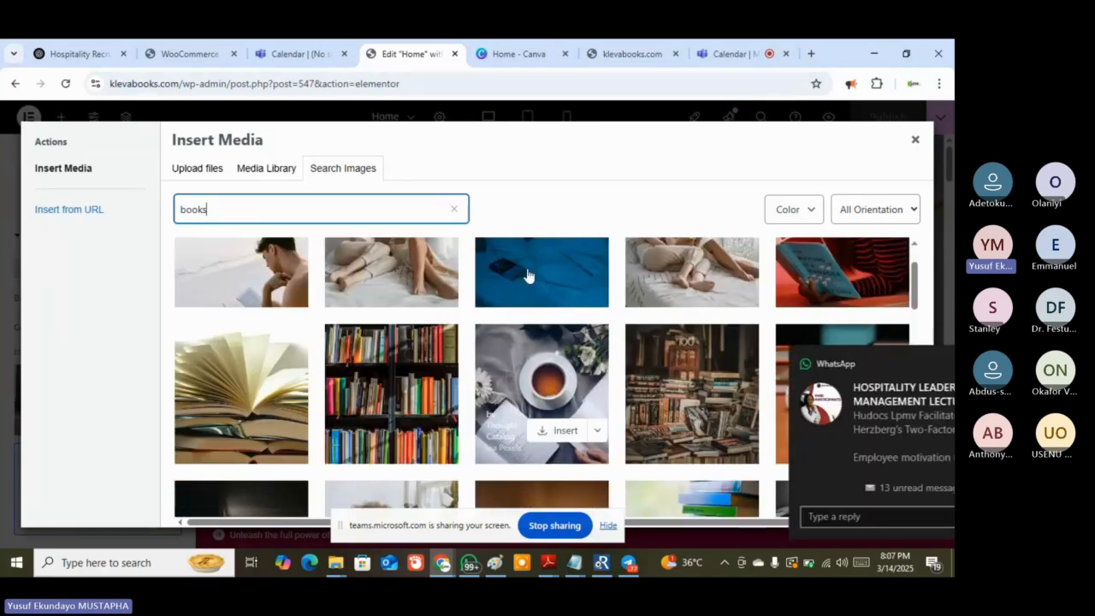
scroll(528, 283, "up", 2)
mouse_move(444, 371)
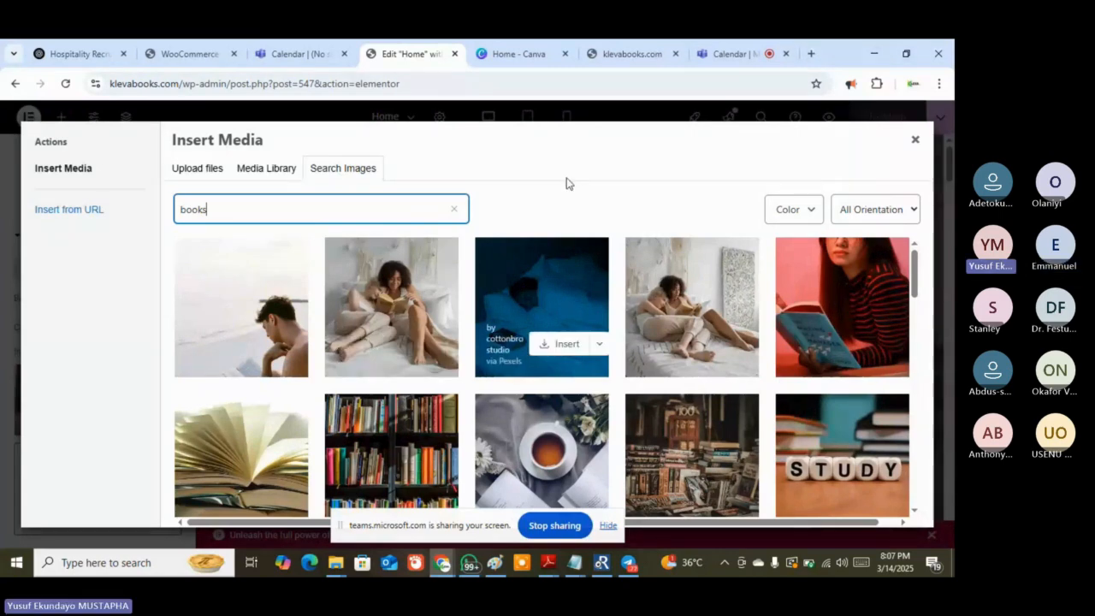
left_click(622, 54)
Scroll the live site up to its hero banner and open a new browser tab
scroll(555, 274, "up", 5)
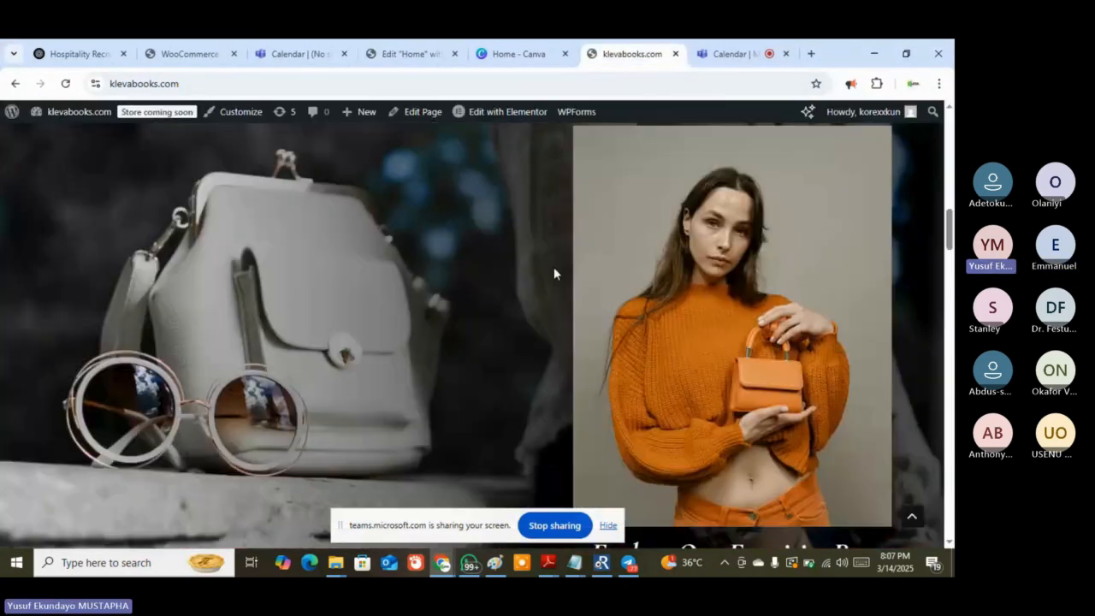
scroll(554, 273, "up", 5)
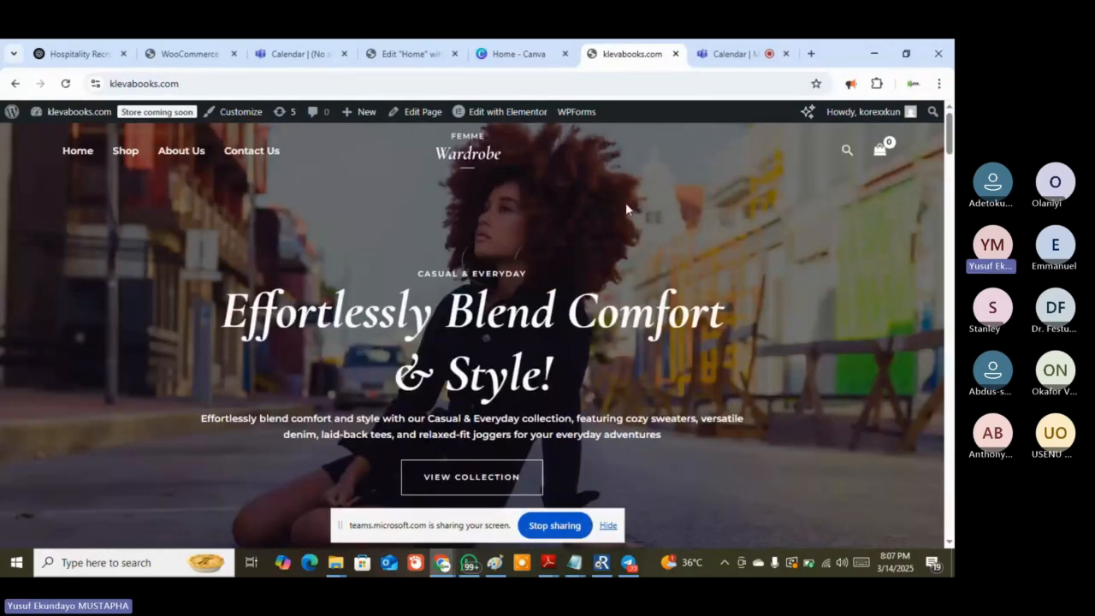
left_click(811, 53)
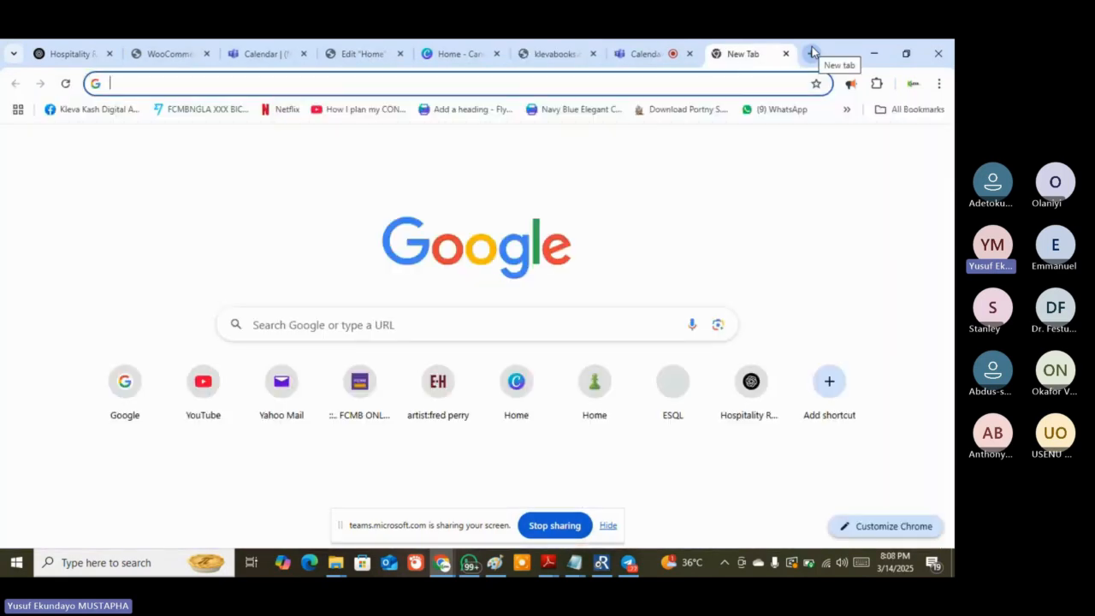
Search Google Images for 'portrait landscape' and preview the Wikipedia page-orientation diagram
type("g")
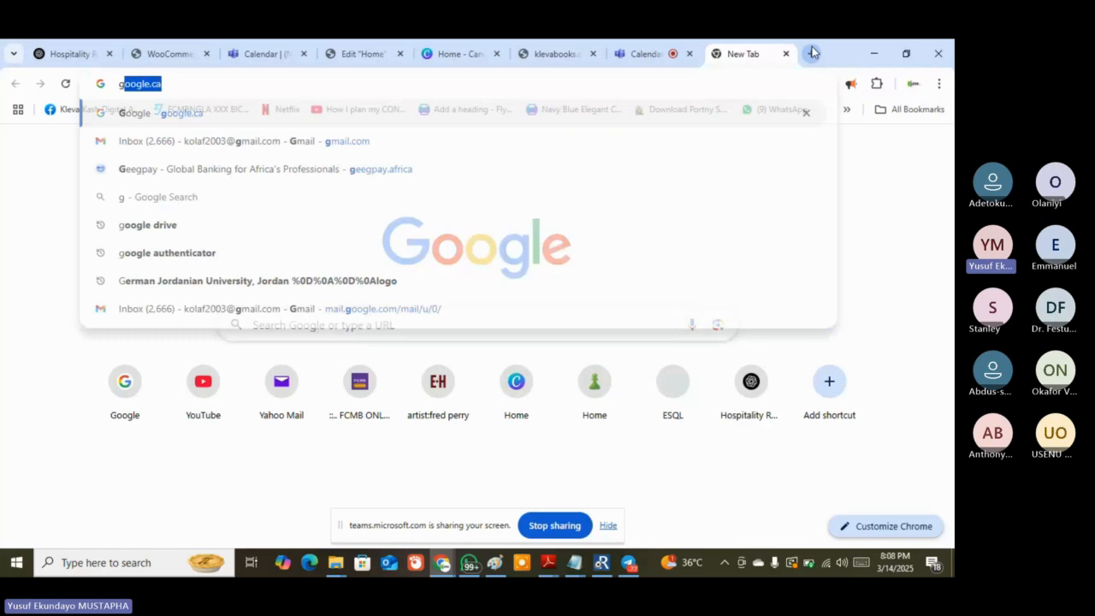
type("oo")
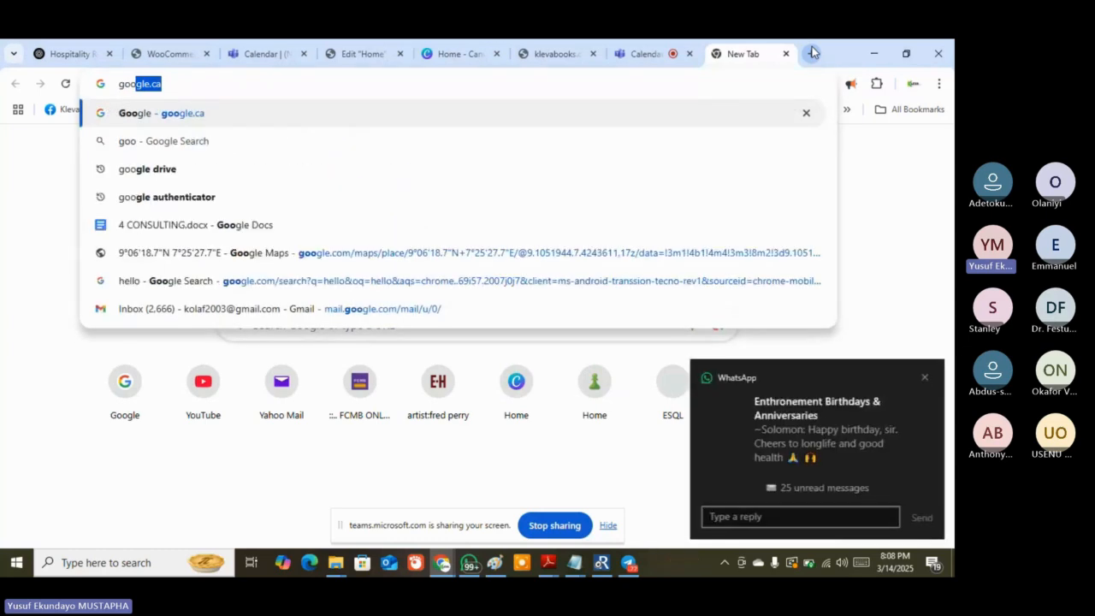
type("gl")
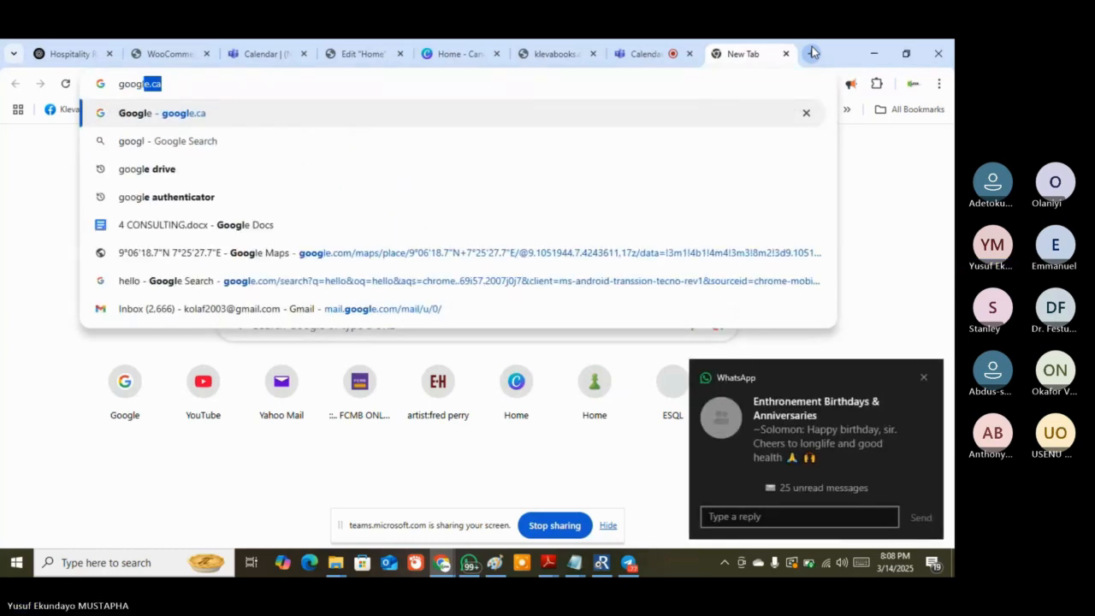
type("e")
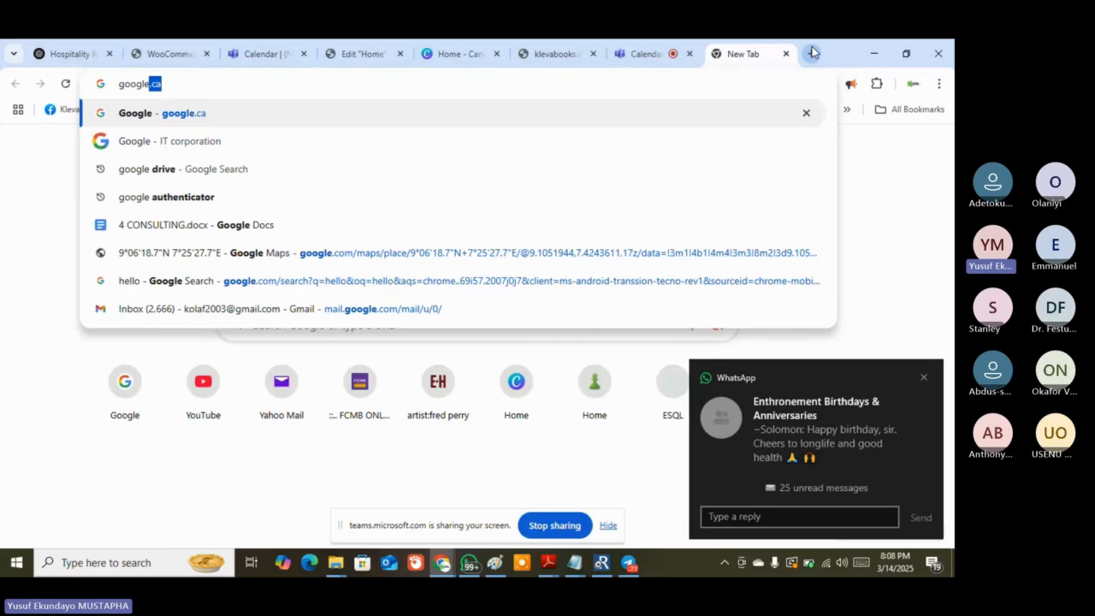
key("Return")
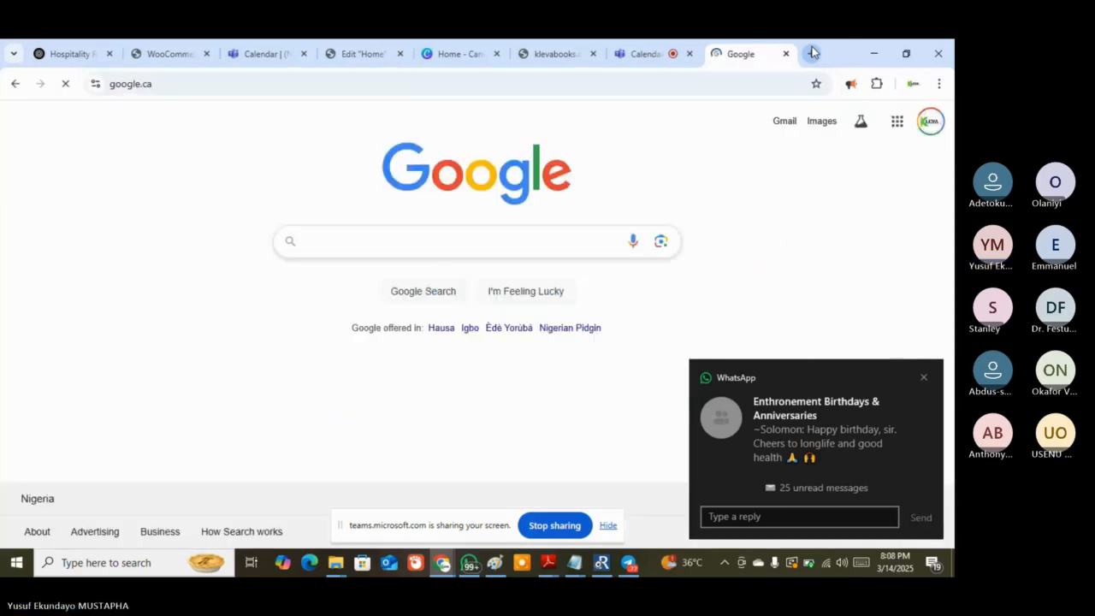
type("p")
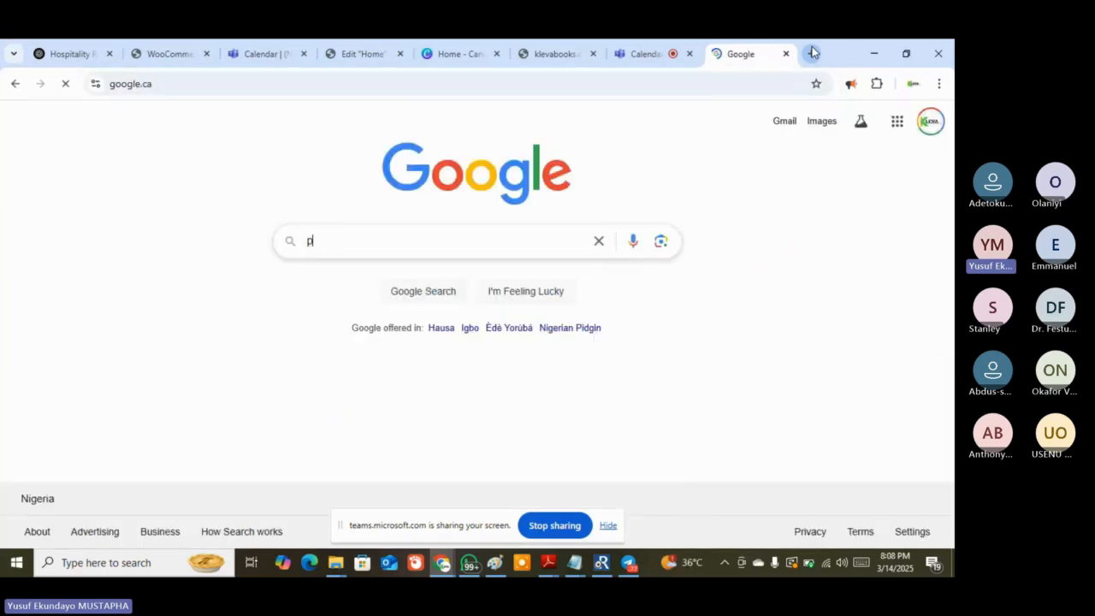
type("ortrait ")
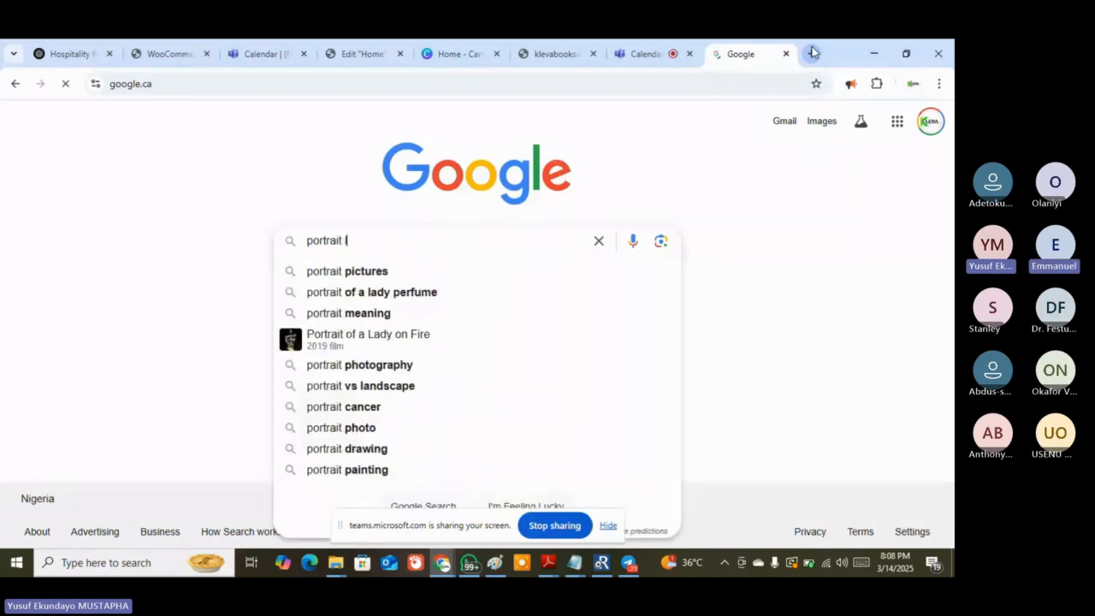
type("lan")
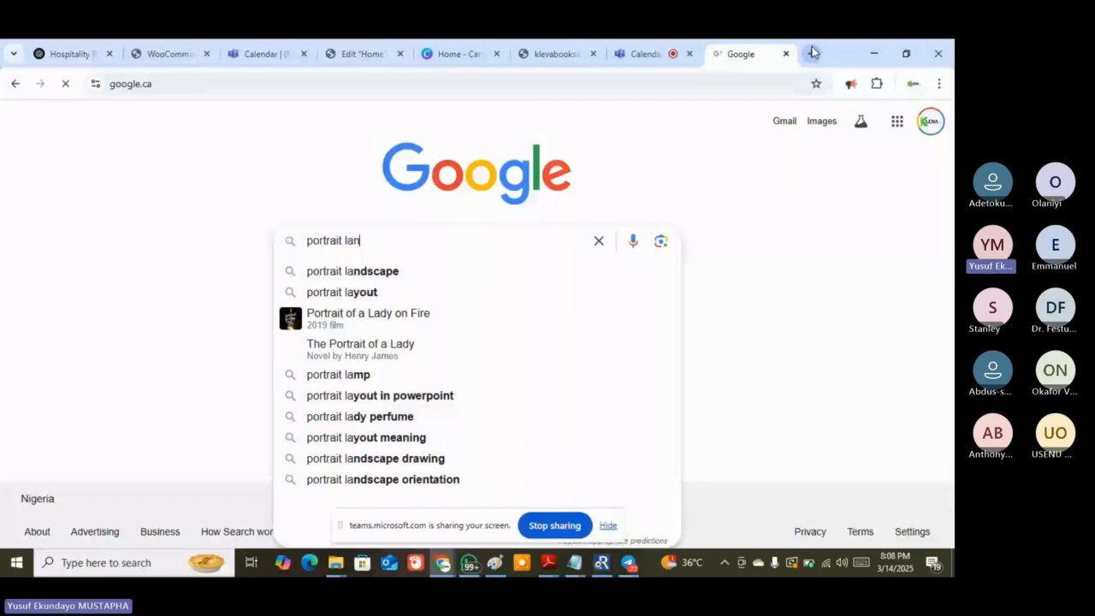
left_click(353, 271)
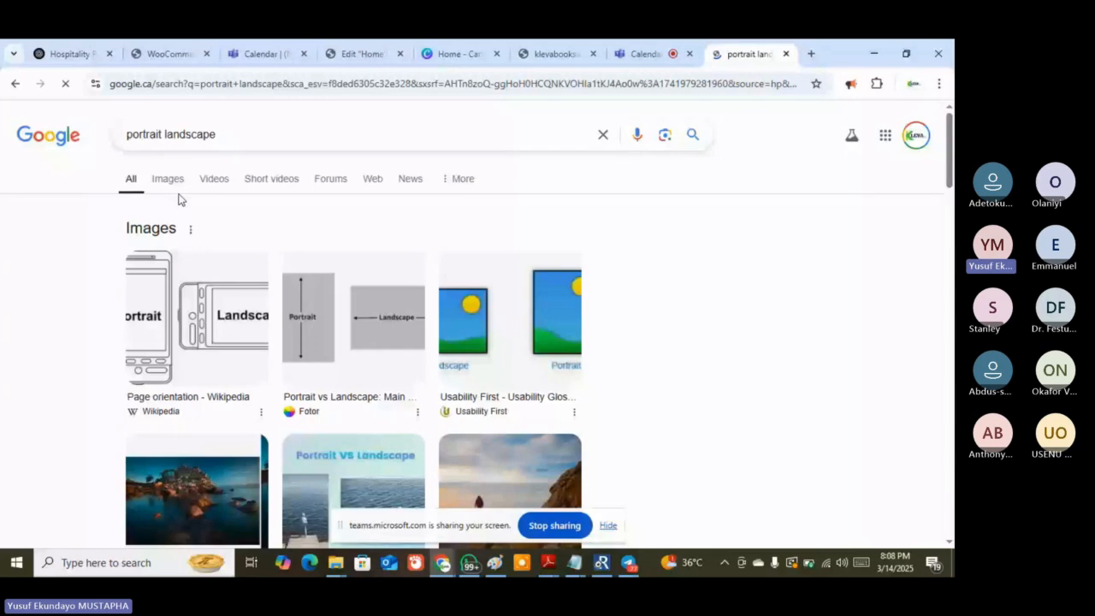
left_click(167, 178)
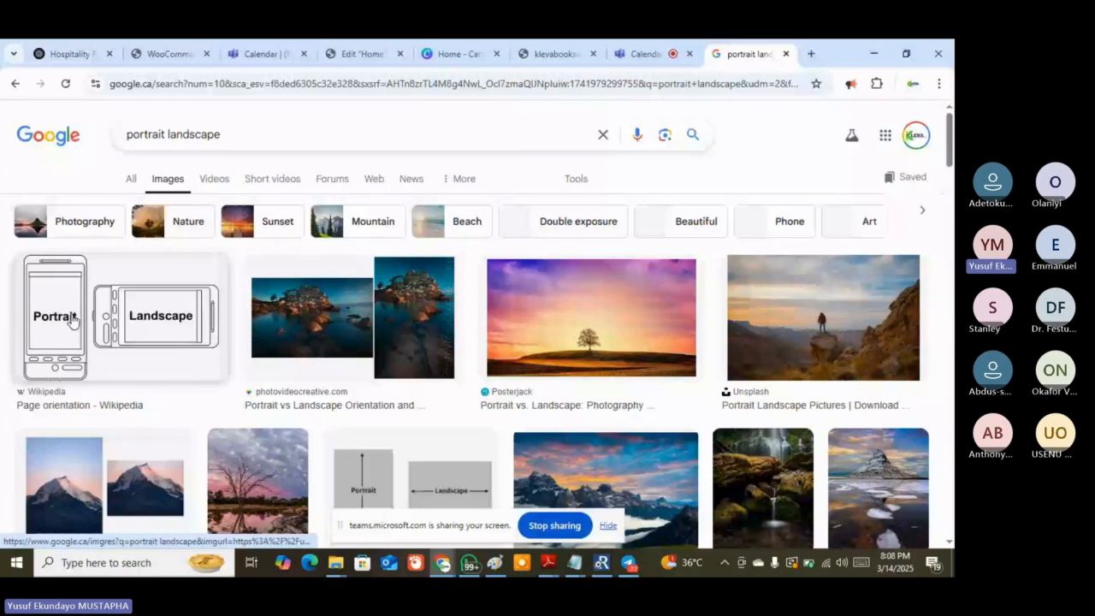
left_click(73, 320)
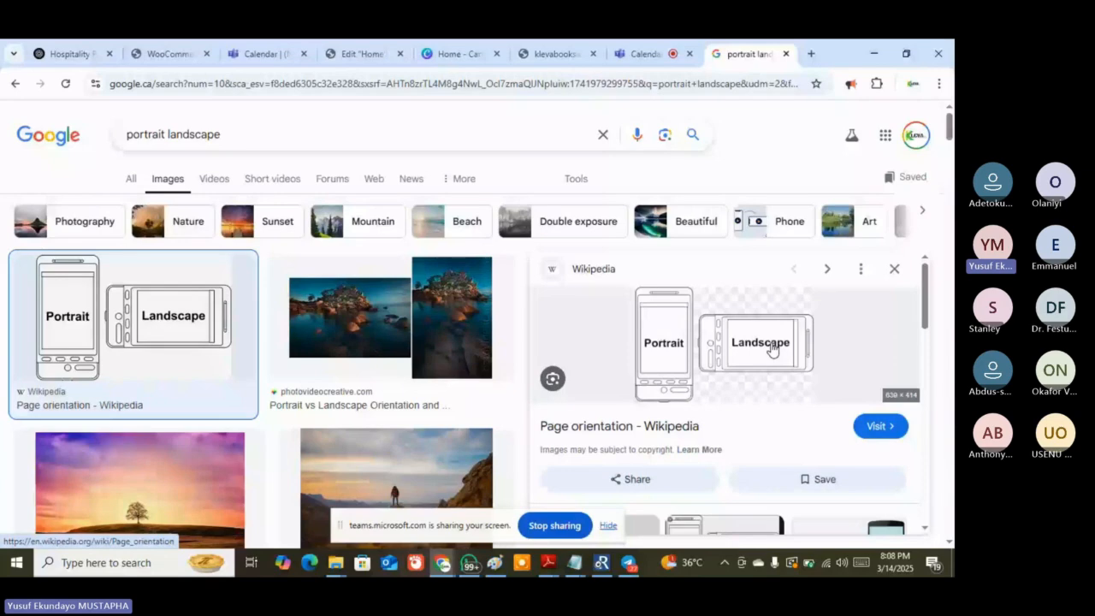
Scroll the live klevabooks.com homepage past Most Popular down to the orange-sweater handbag banner
left_click(539, 54)
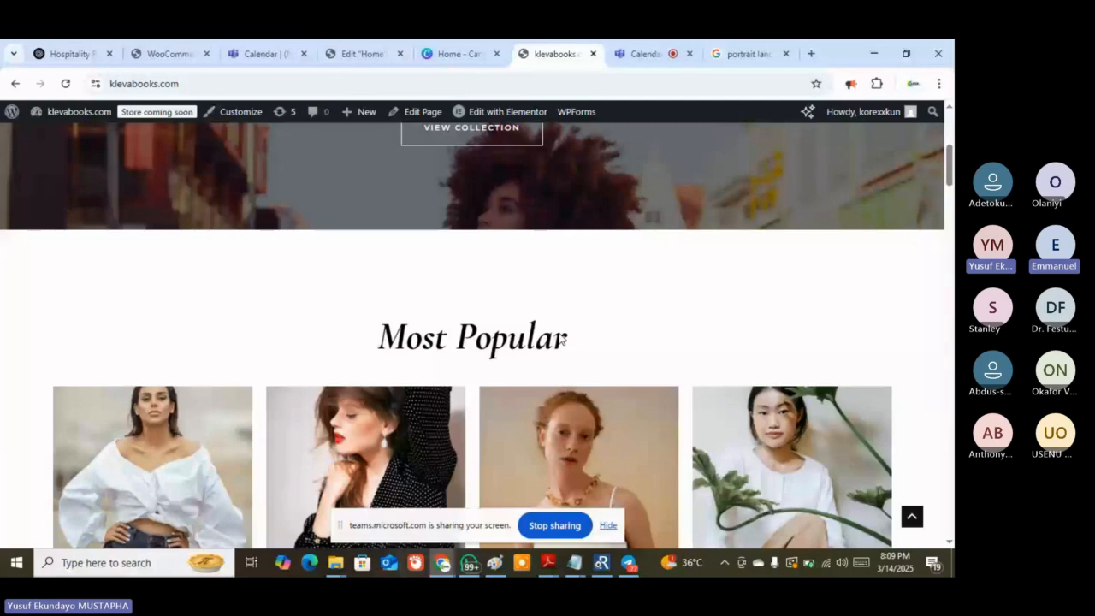
scroll(562, 340, "down", 2)
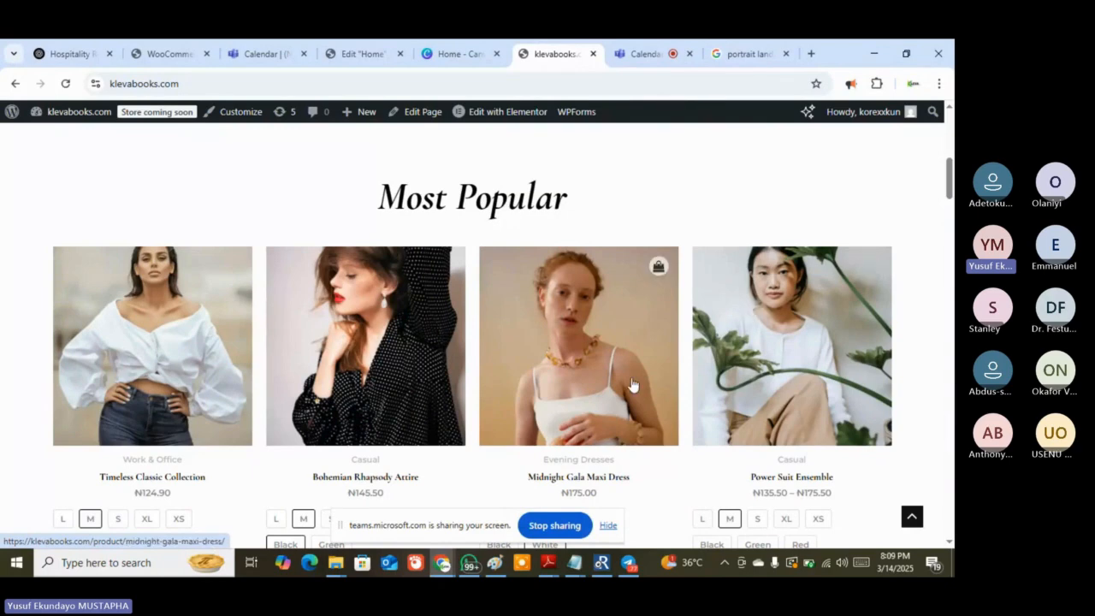
scroll(634, 385, "down", 1)
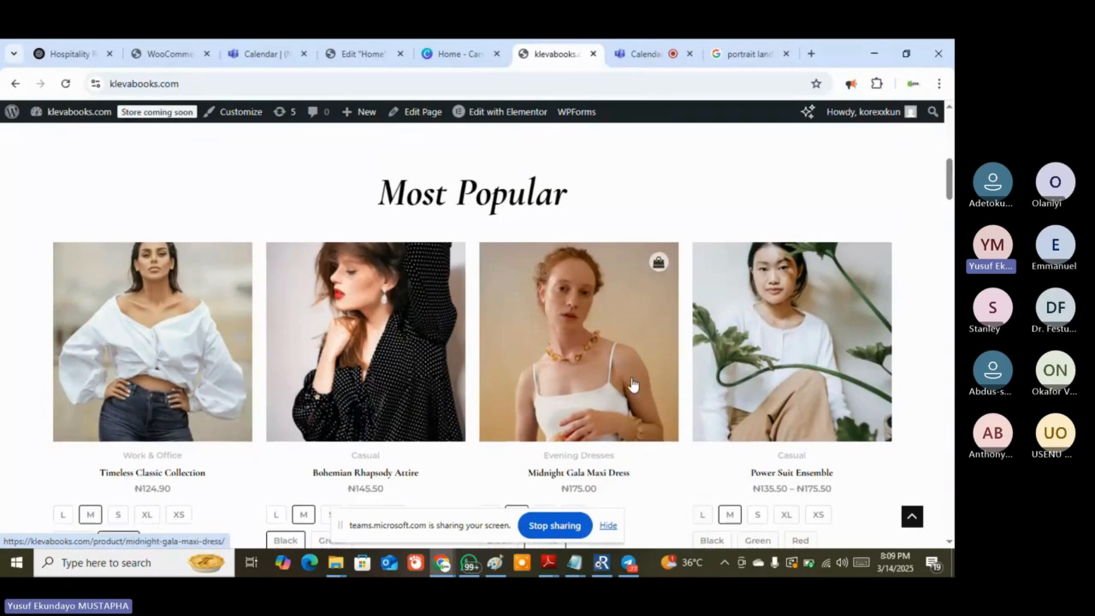
scroll(633, 385, "down", 4)
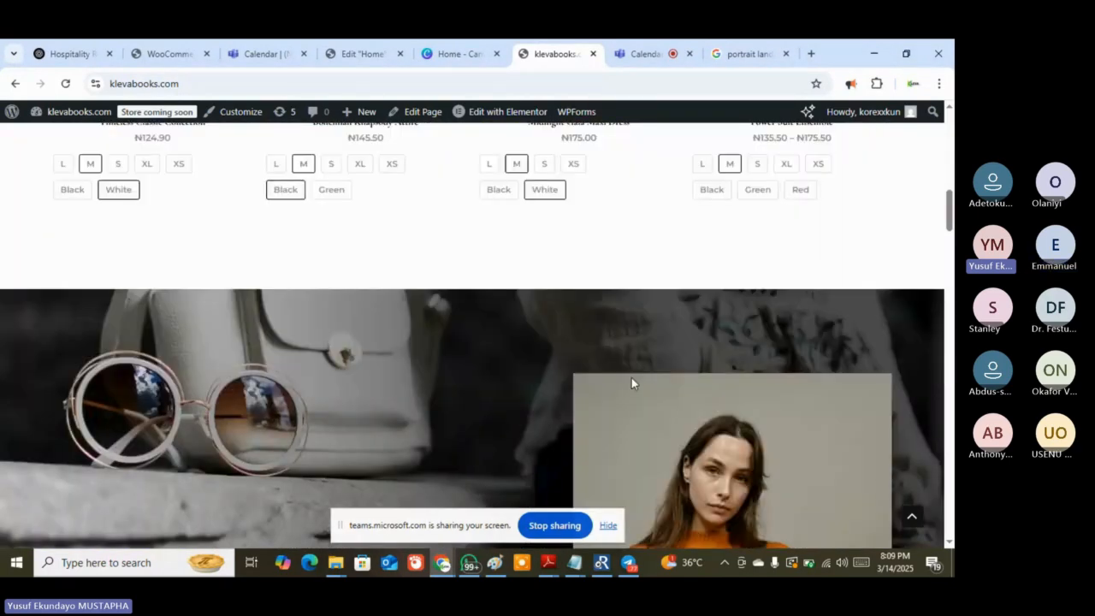
scroll(631, 378, "down", 2)
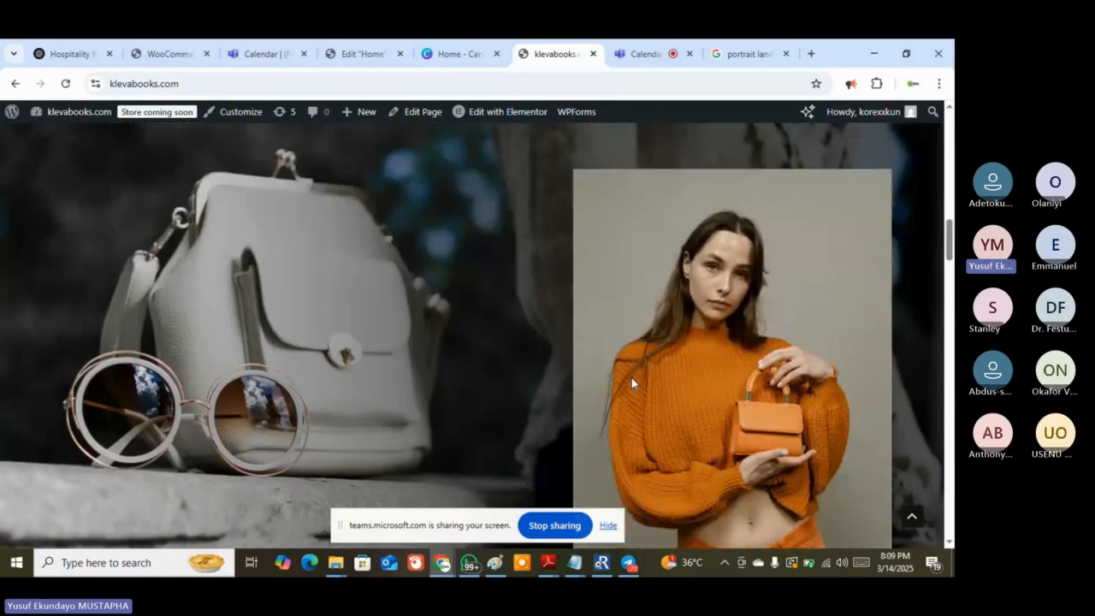
scroll(631, 377, "down", 2)
scroll(631, 377, "down", 3)
scroll(632, 378, "down", 2)
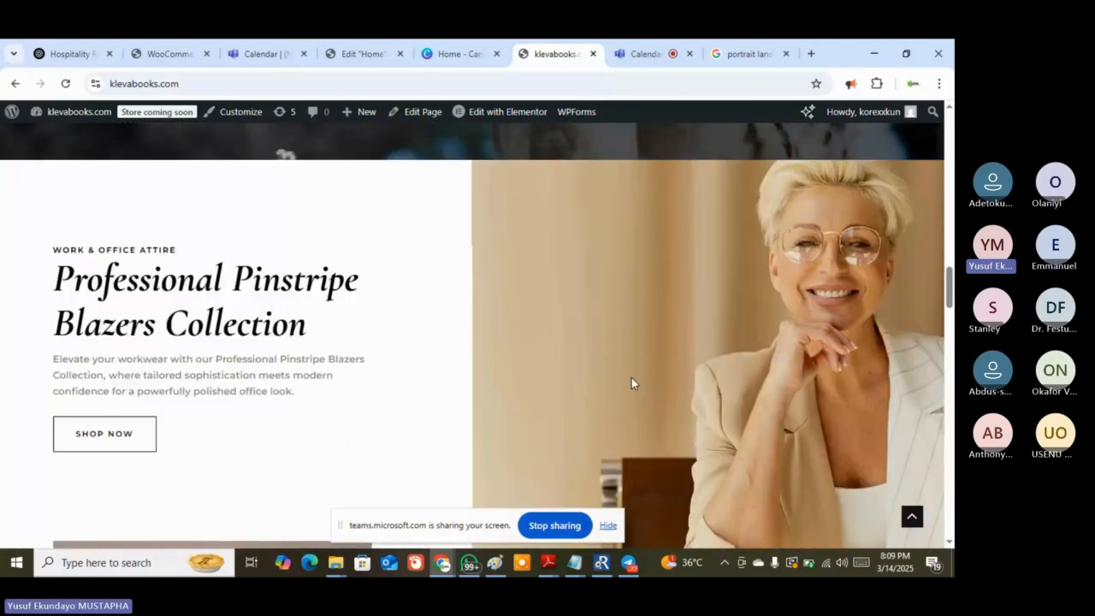
scroll(631, 382, "down", 2)
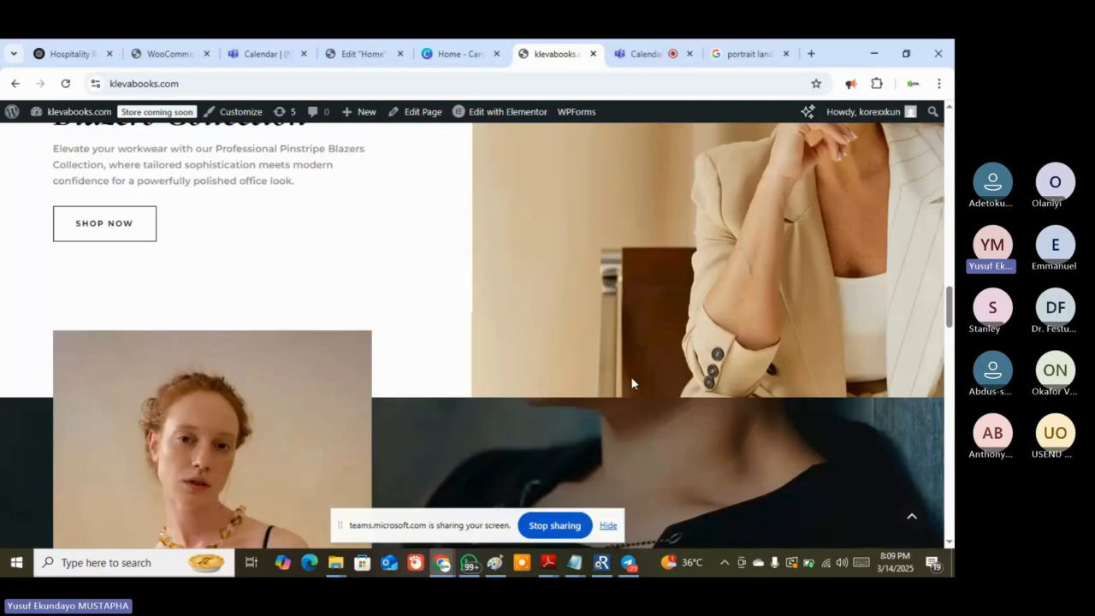
scroll(632, 383, "down", 3)
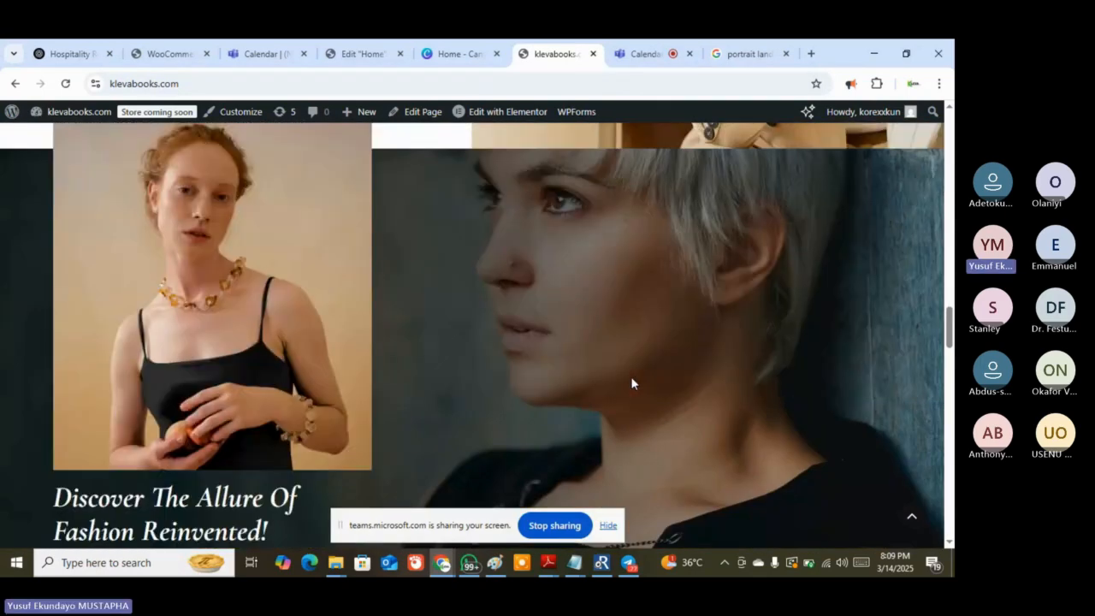
scroll(631, 382, "up", 10)
scroll(631, 376, "up", 3)
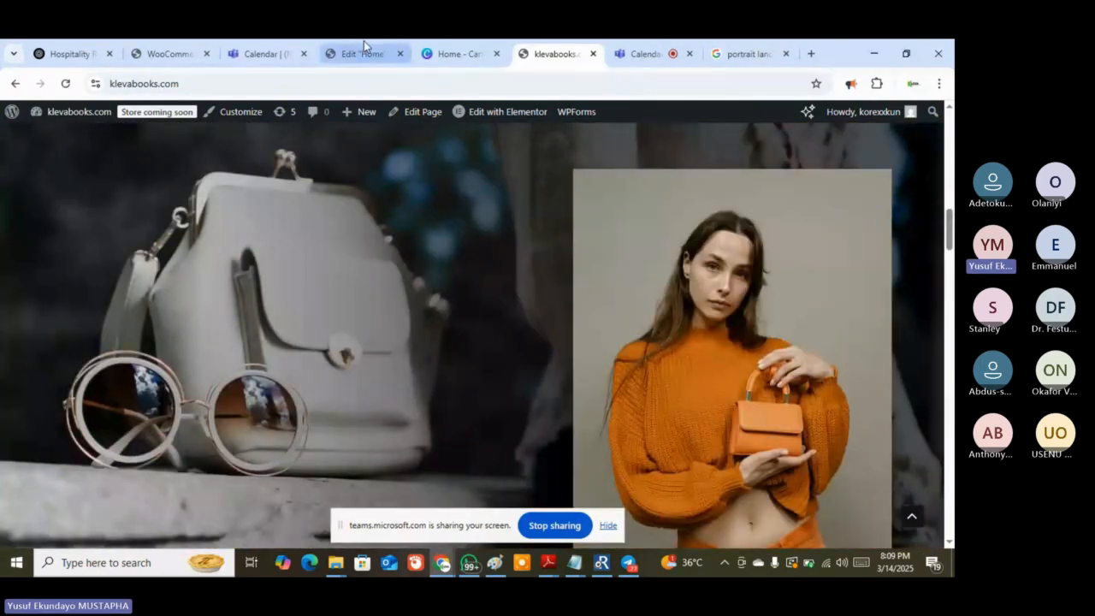
Return to the Home editor and scroll through the 'books' stock image results
left_click(363, 42)
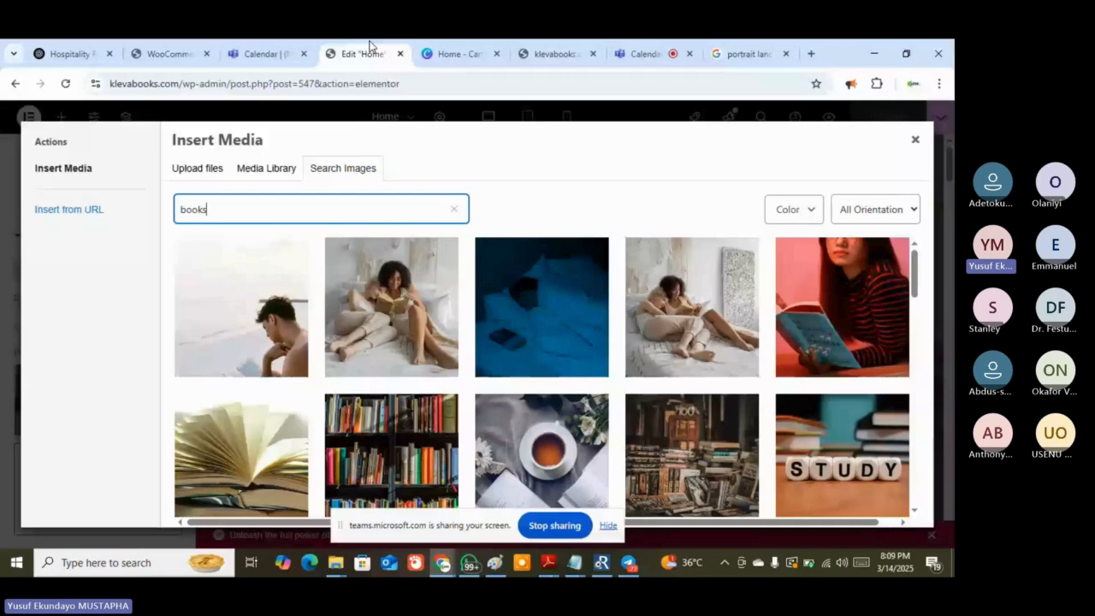
left_click(554, 53)
scroll(545, 237, "up", 5)
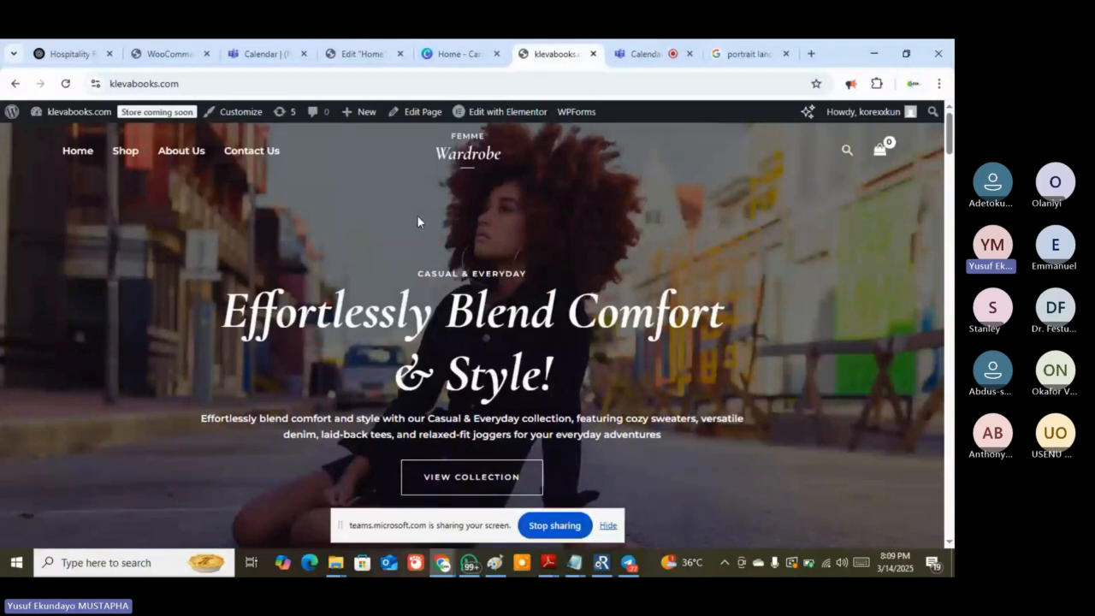
left_click(343, 58)
scroll(637, 370, "down", 1)
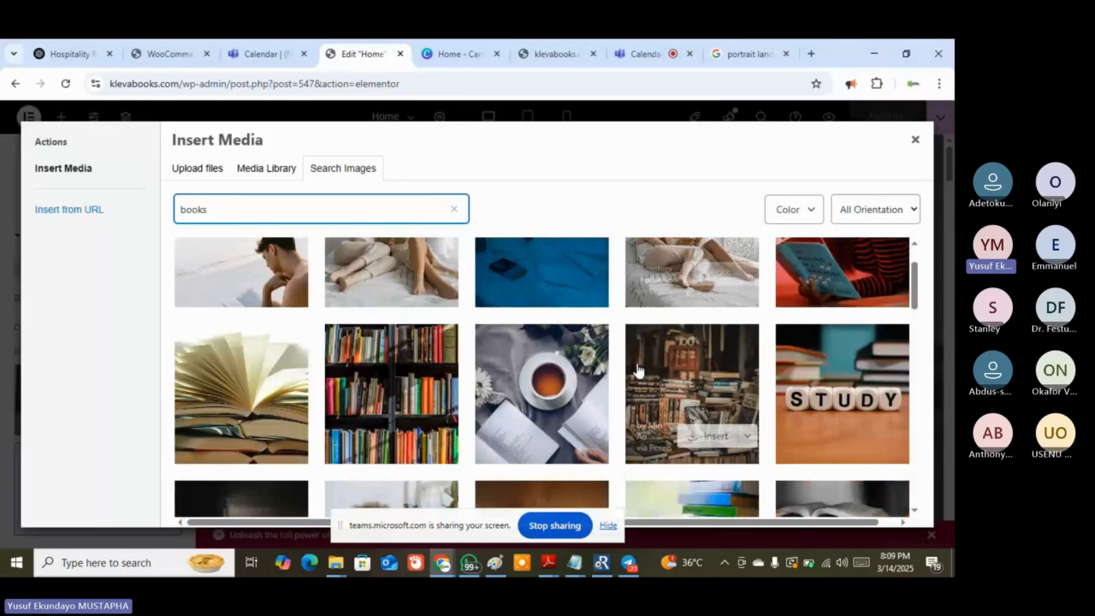
scroll(637, 370, "down", 2)
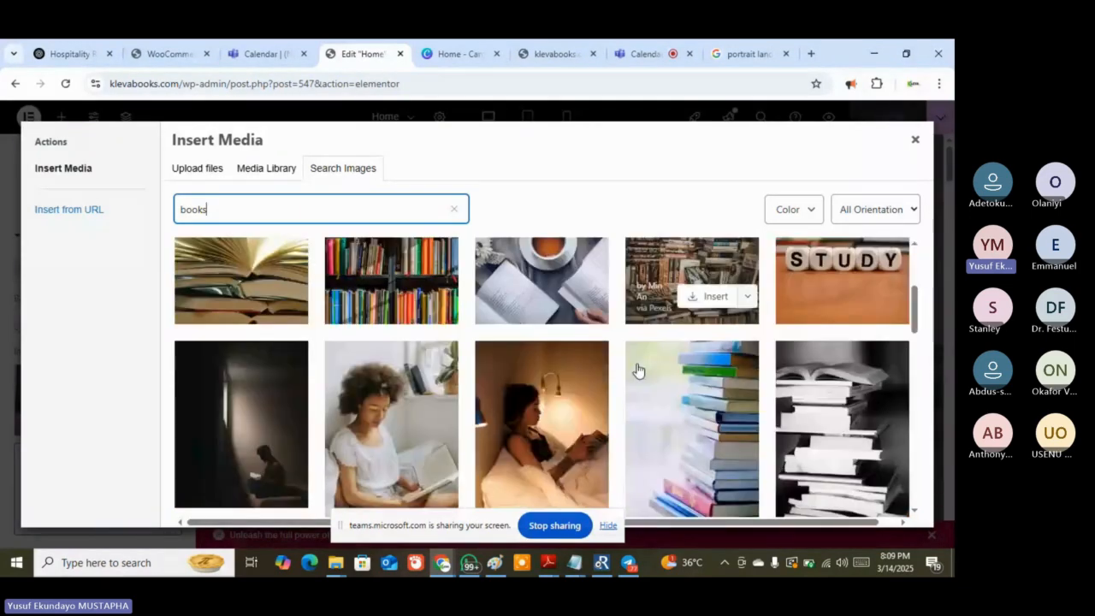
scroll(637, 367, "up", 1)
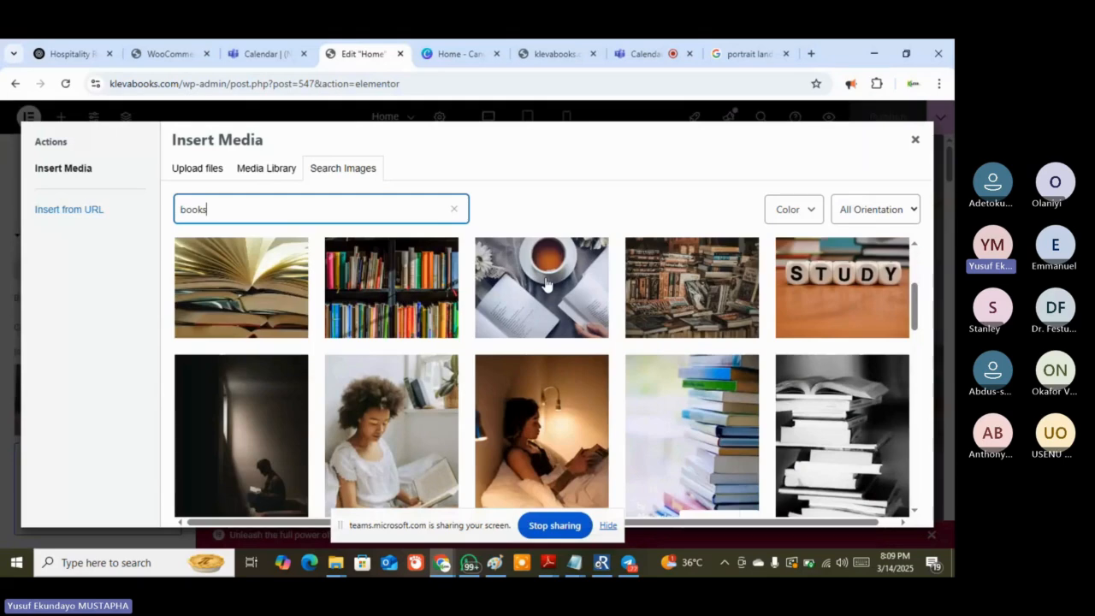
scroll(547, 282, "up", 2)
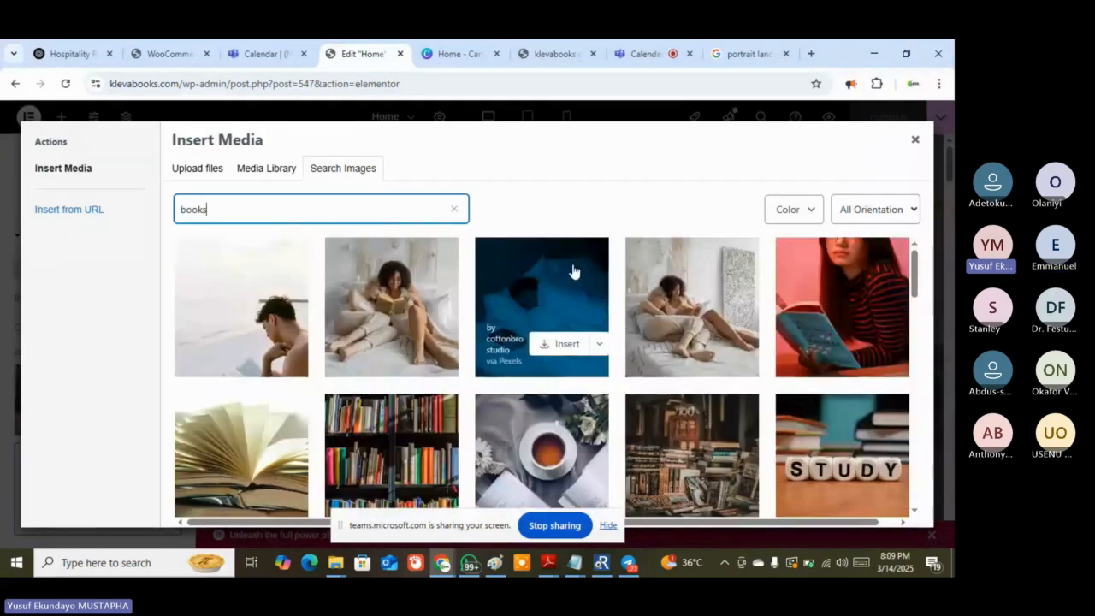
Insert the two-women-reading-on-a-bed stock photo at Landscape size as the hero background
left_click(418, 300)
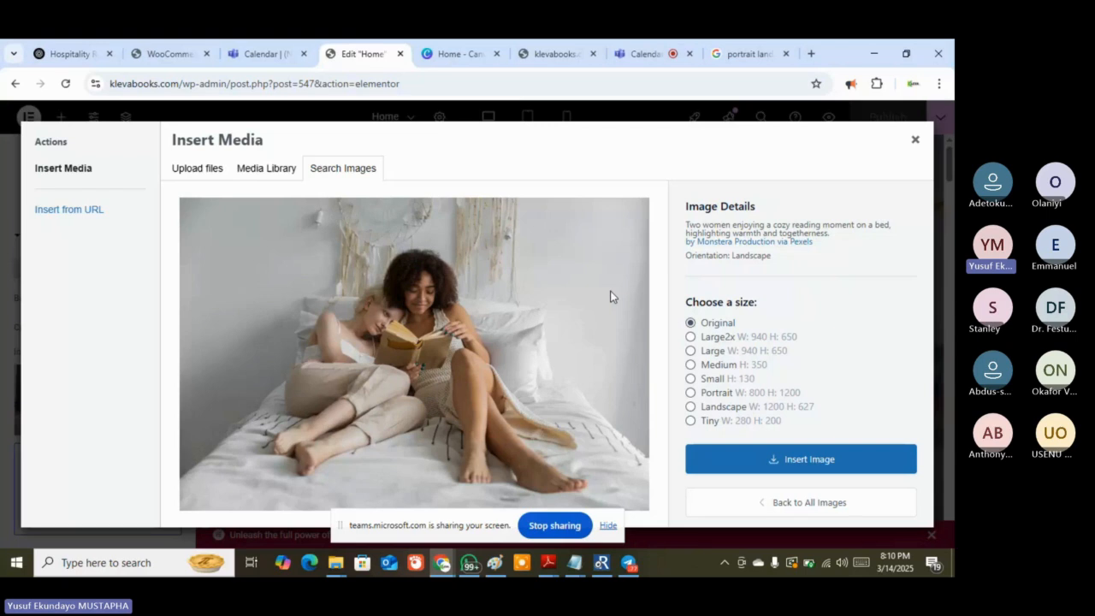
left_click(691, 409)
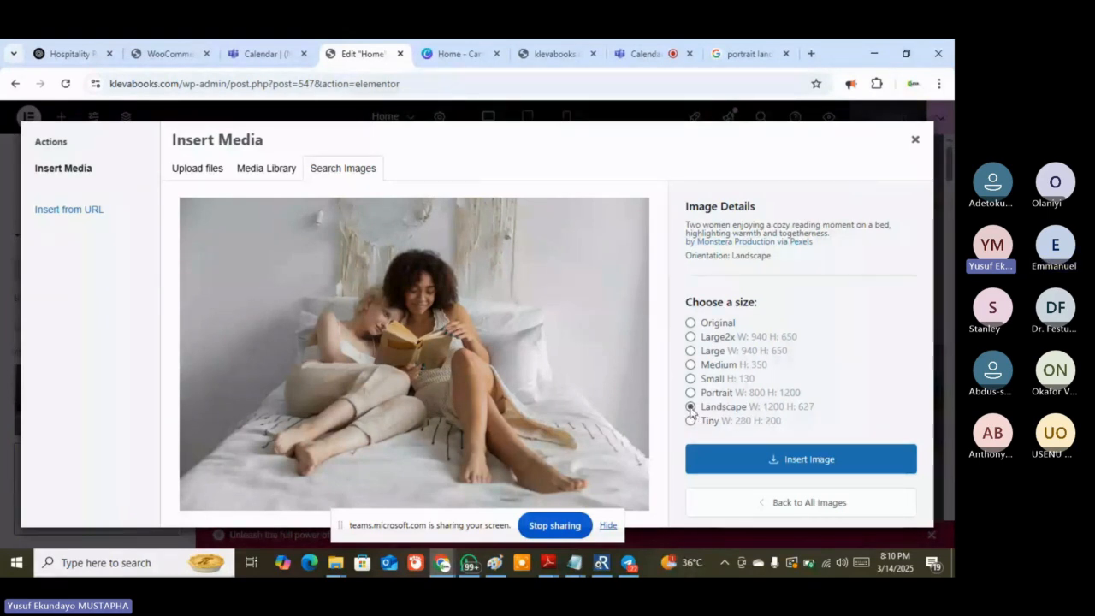
left_click(750, 464)
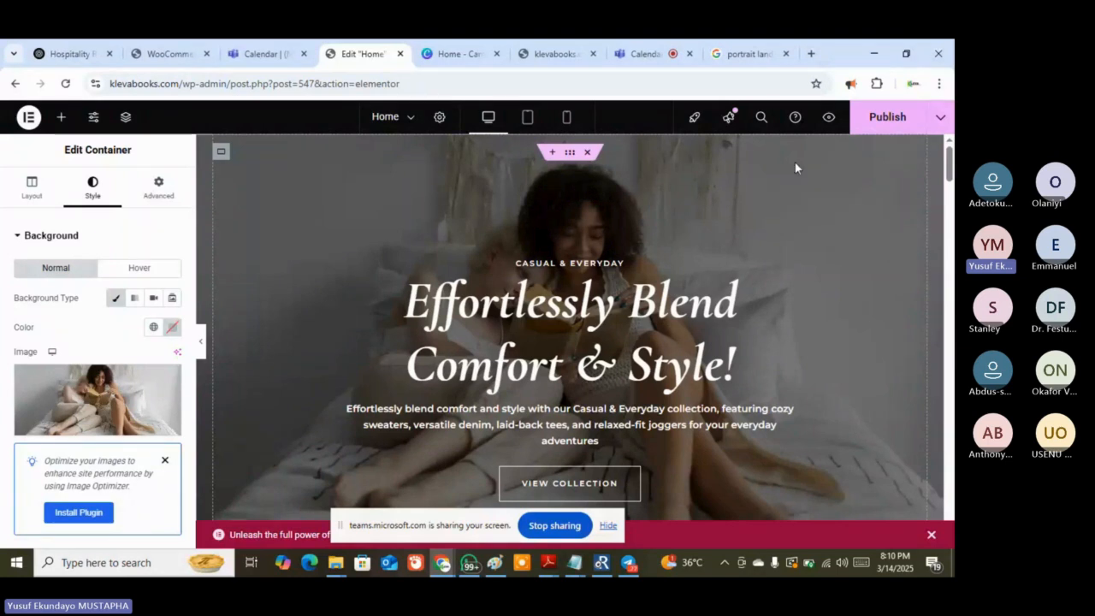
Publish the updated Home page and switch to the live klevabooks.com tab
left_click(887, 124)
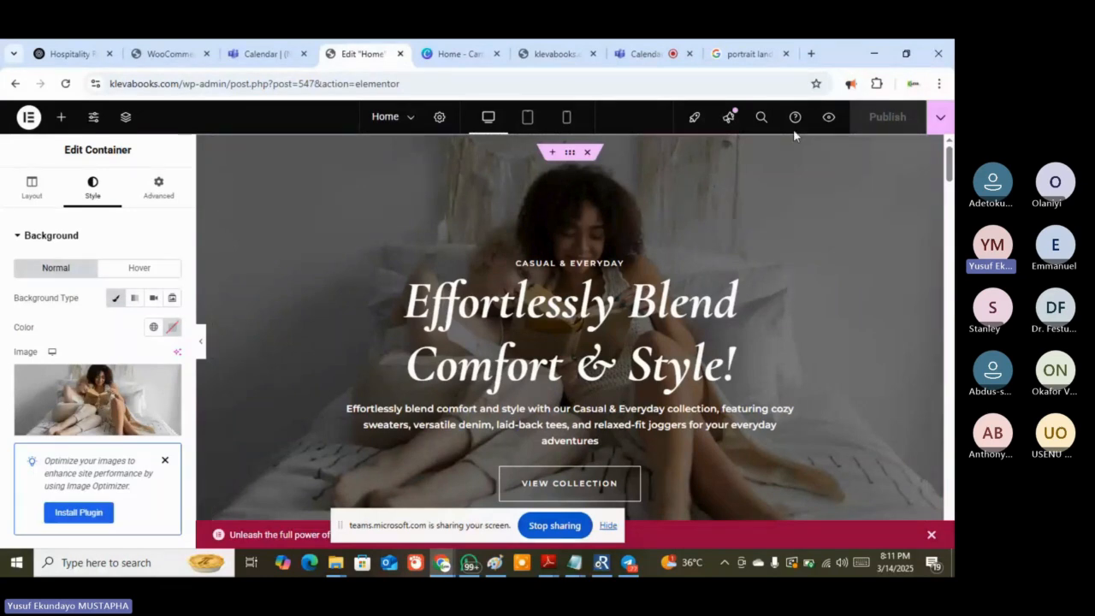
left_click(551, 53)
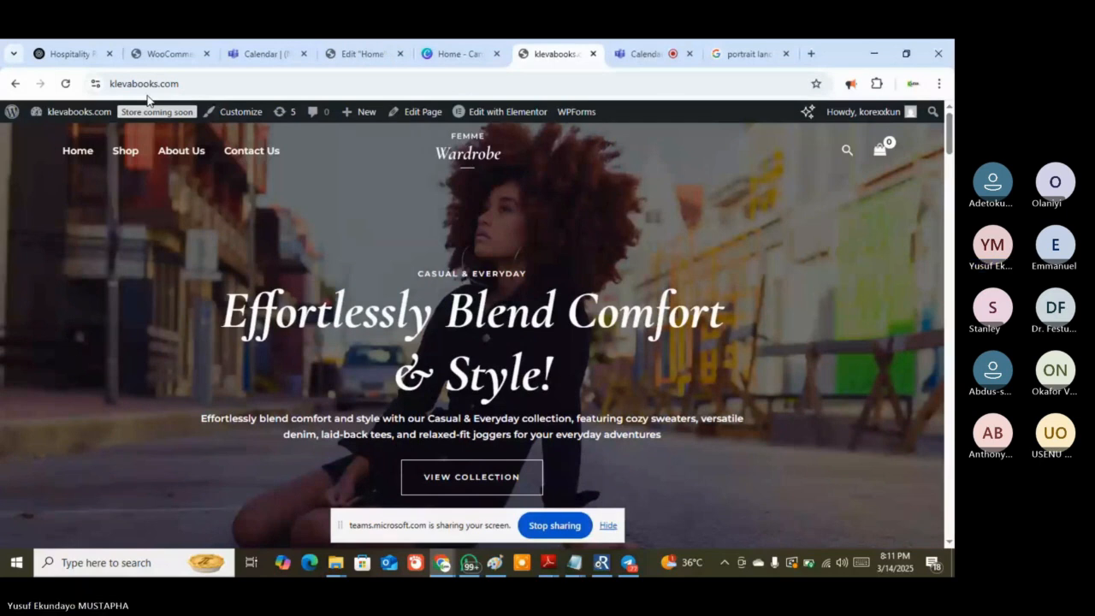
Reload live klevabooks.com to confirm the two-women-reading hero, then go back to the Home editor
left_click(67, 83)
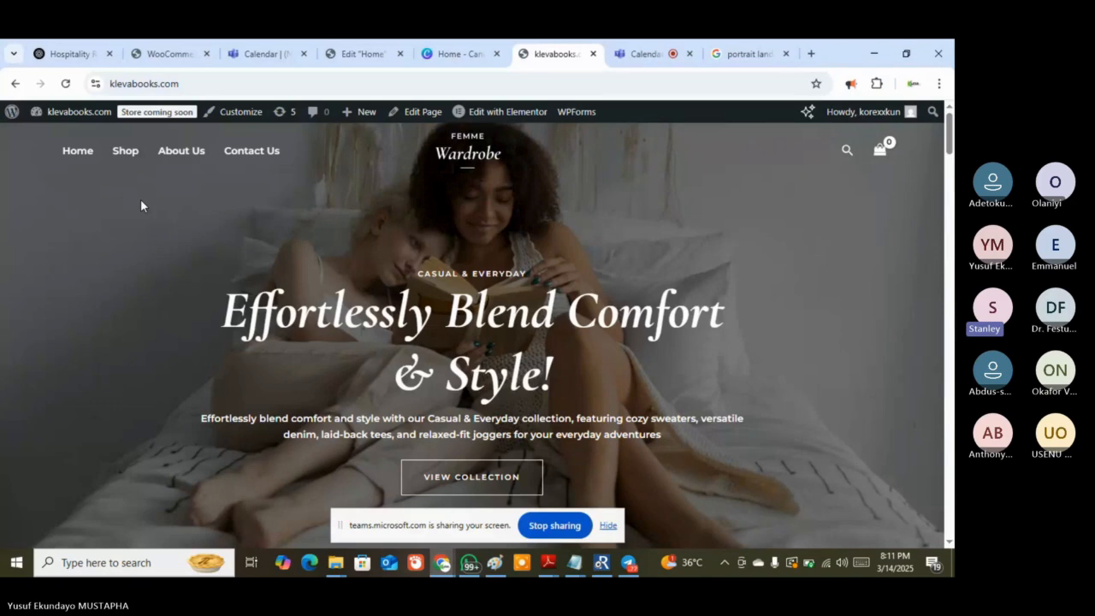
left_click(334, 51)
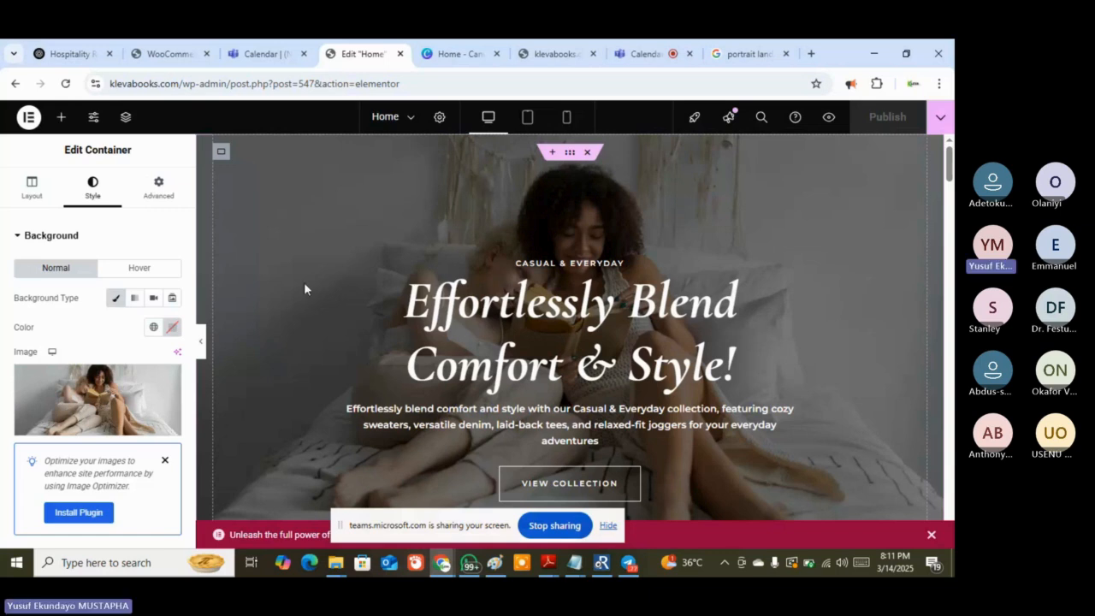
Scroll the Elementor canvas to inspect the hero's new reading-on-bed background
scroll(304, 289, "down", 1)
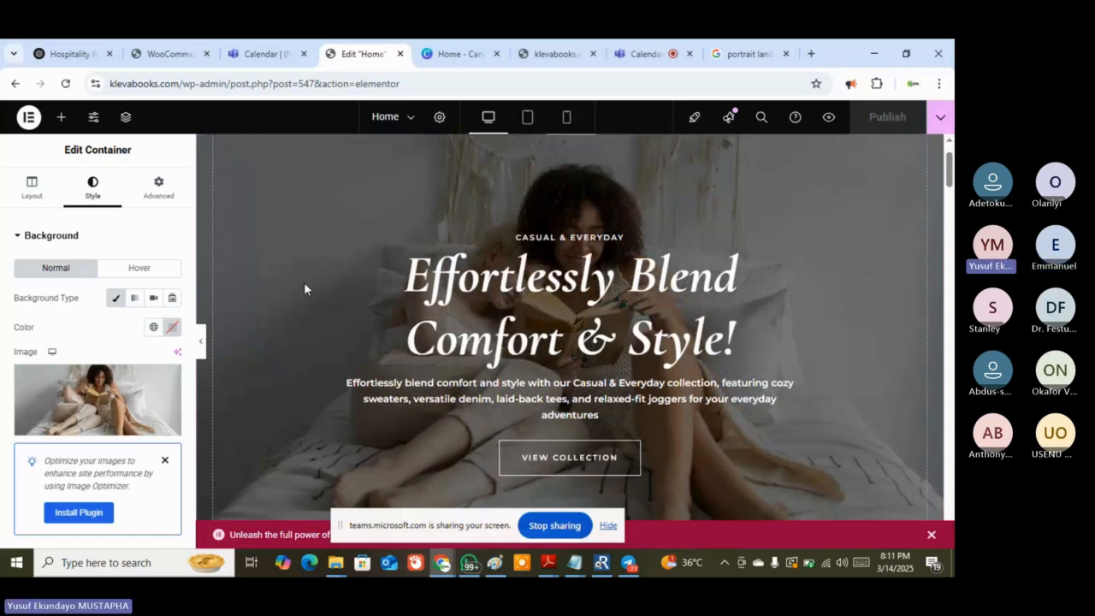
scroll(304, 289, "down", 2)
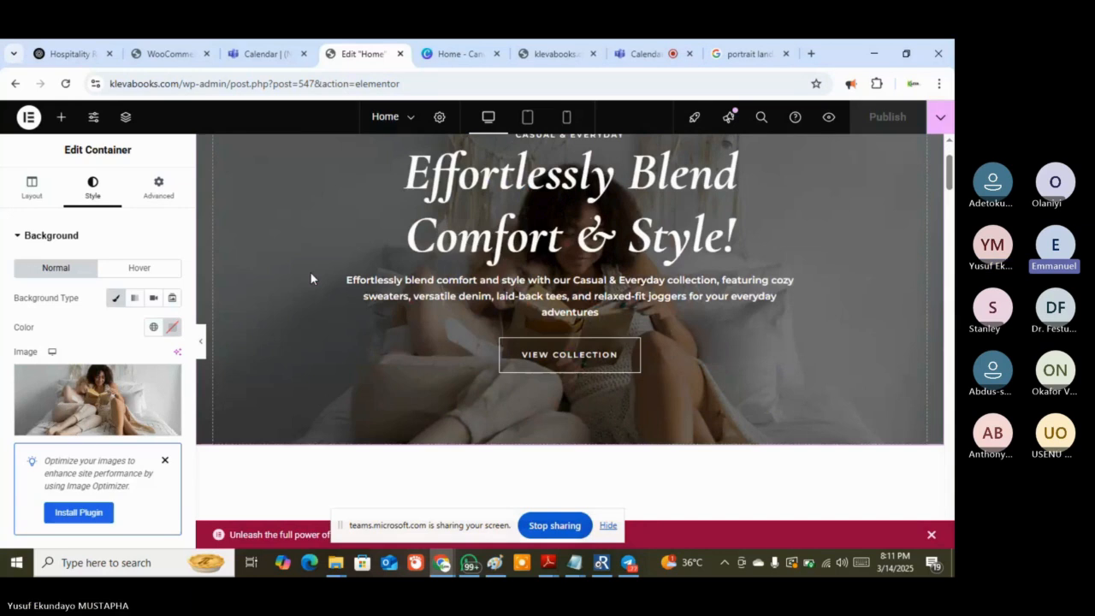
scroll(311, 275, "up", 2)
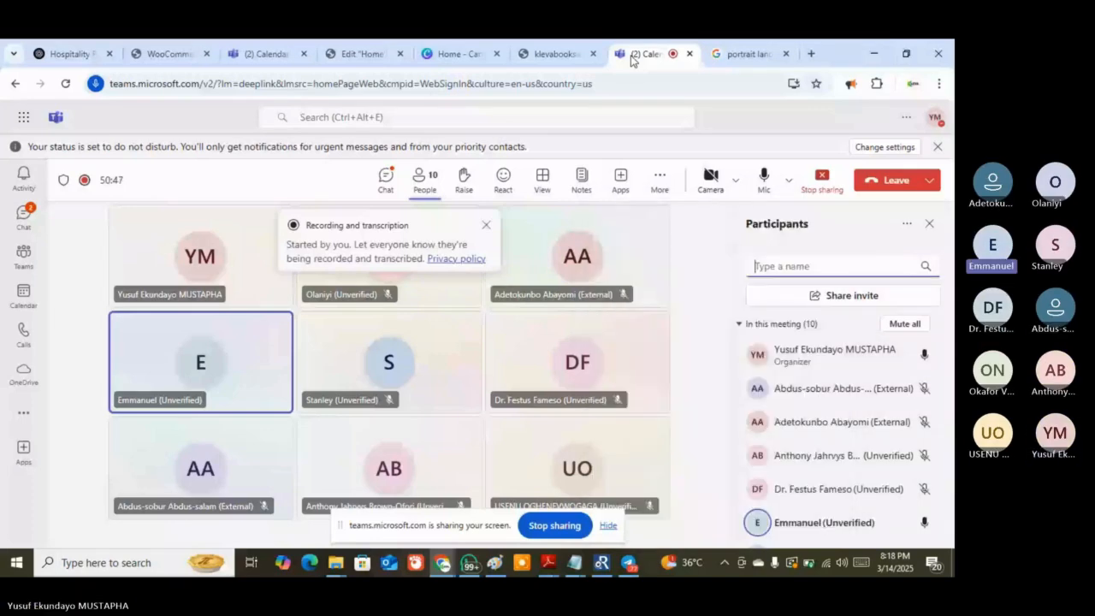
Switch to the live klevabooks.com homepage showing the new hero photo
left_click(555, 53)
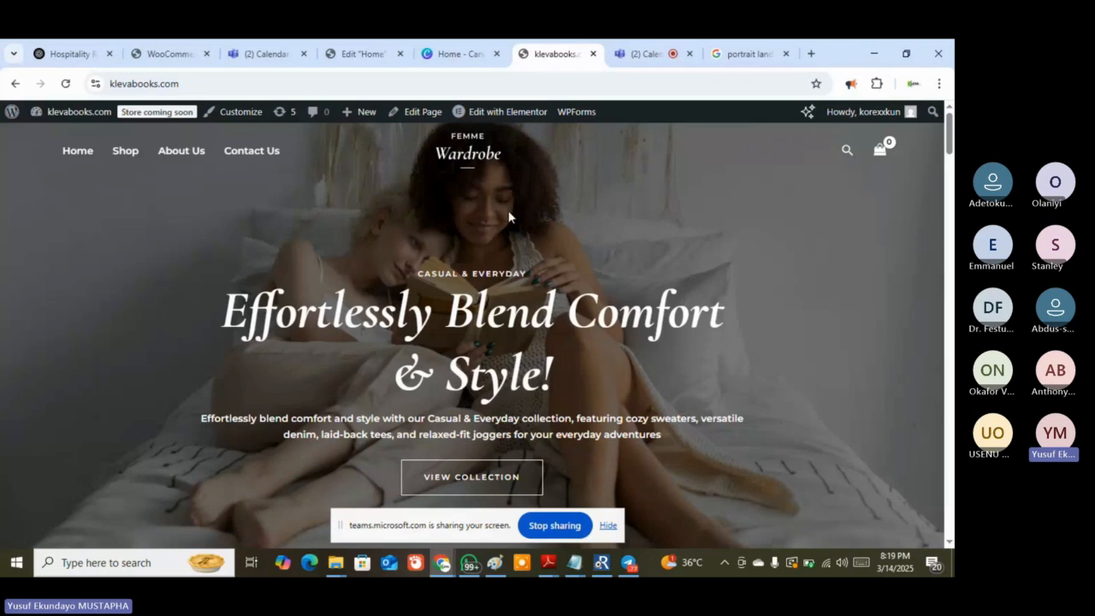
Switch back to the Elementor editor tab for the Home page
left_click(355, 55)
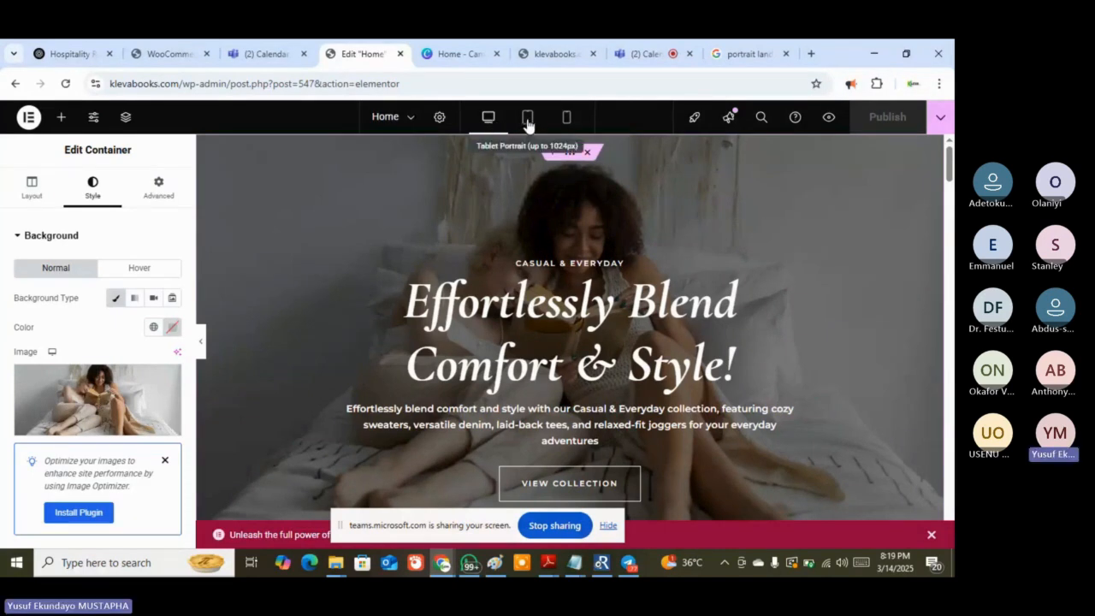
Preview Home at tablet and mobile widths, return to desktop, then view live klevabooks.com
left_click(528, 125)
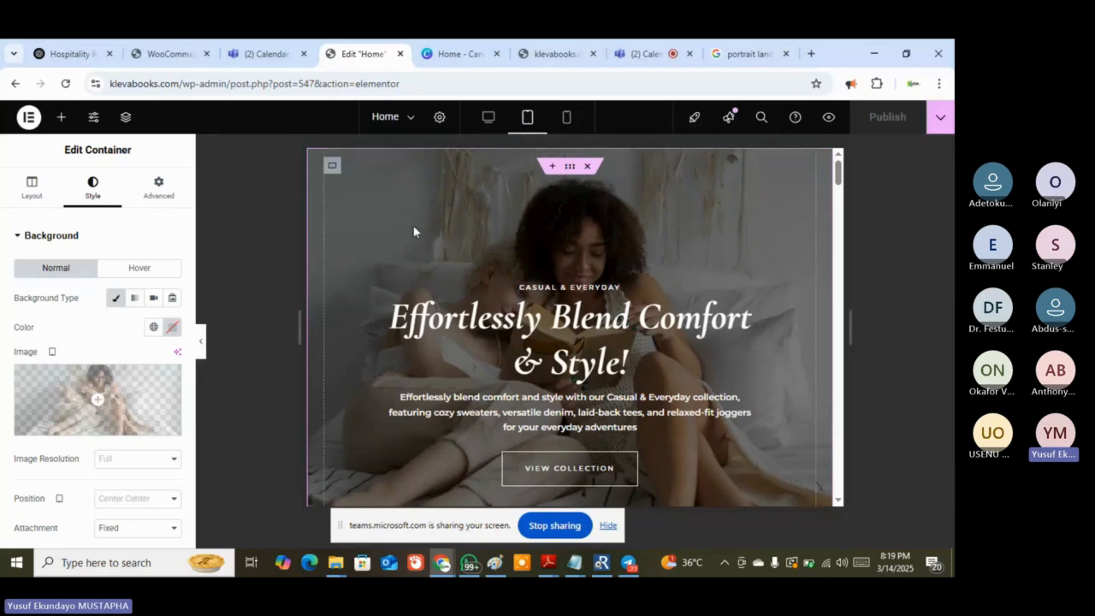
left_click(564, 124)
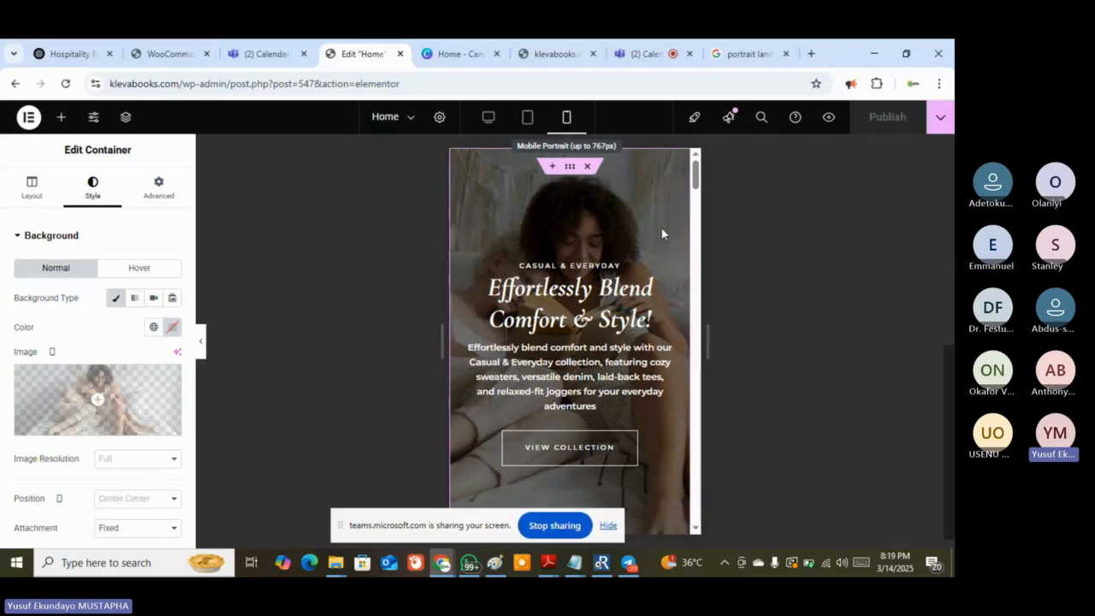
scroll(662, 233, "down", 5)
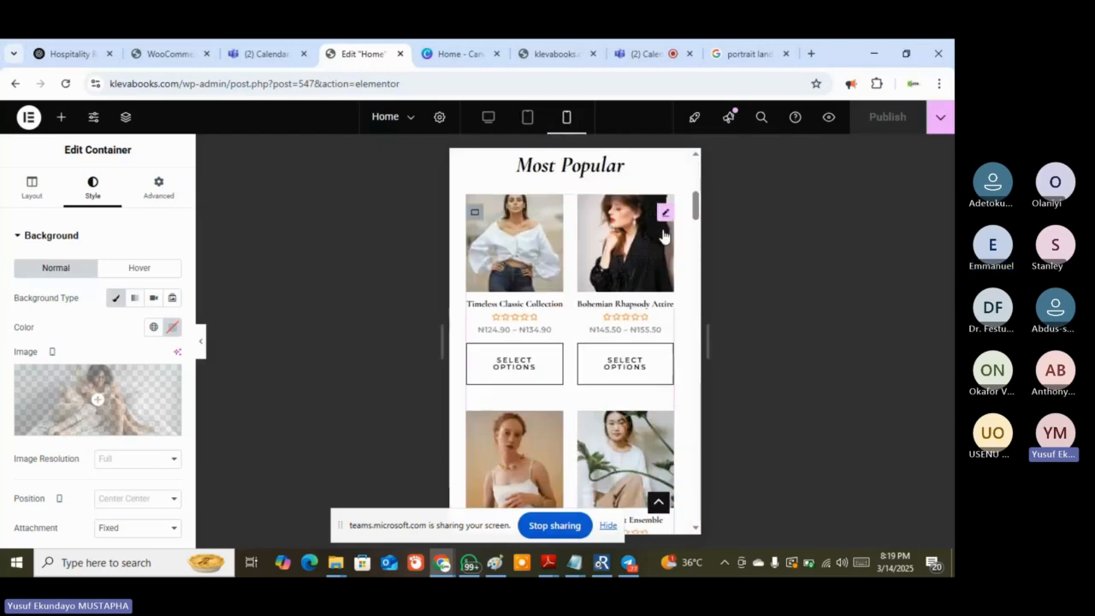
scroll(662, 232, "down", 3)
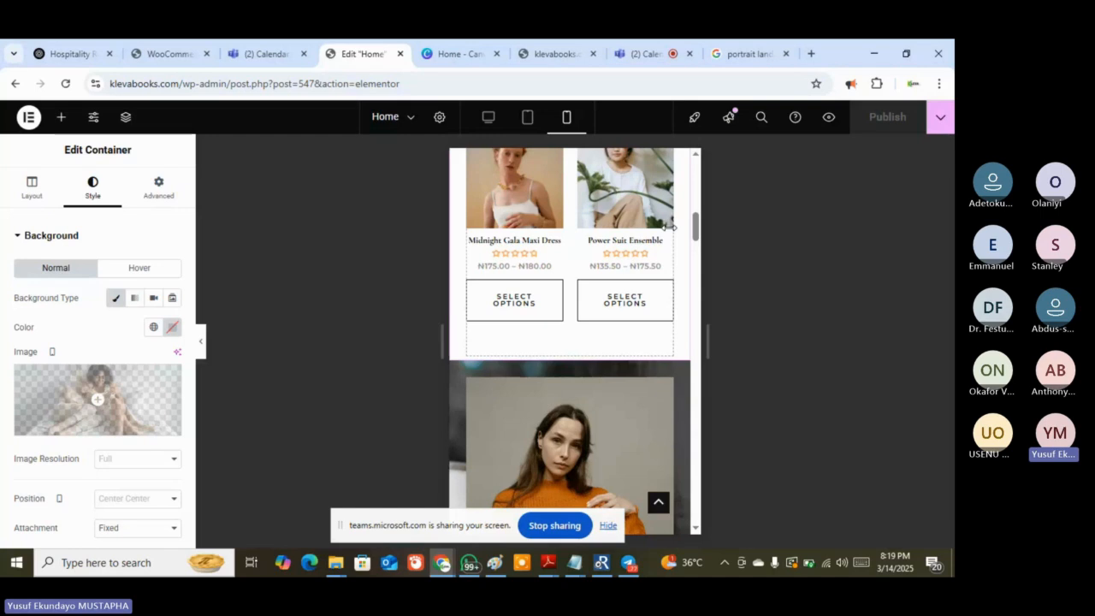
left_click(489, 120)
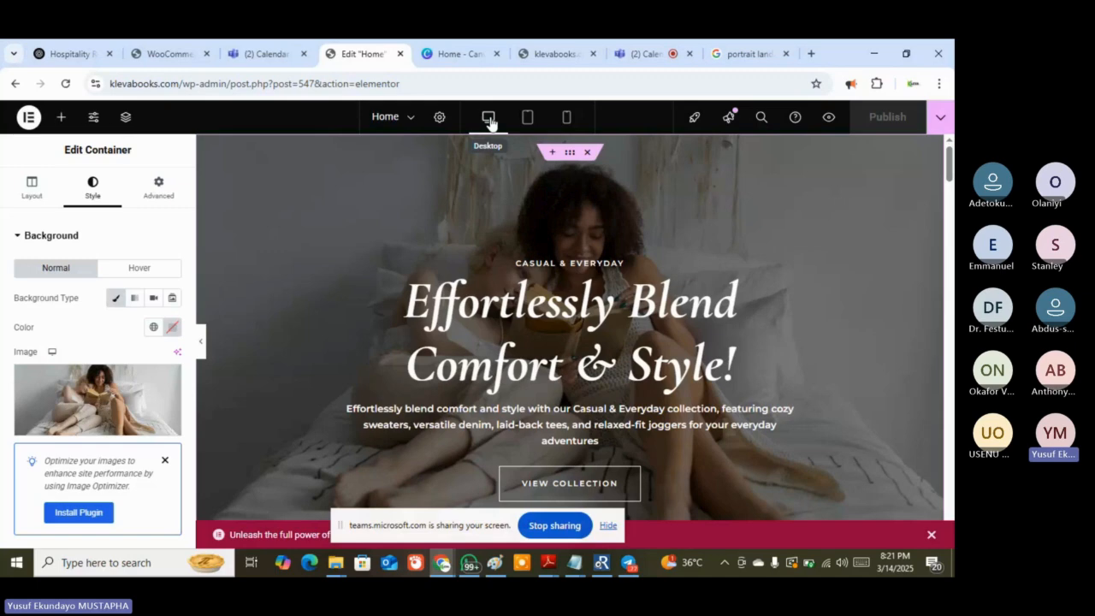
left_click(553, 43)
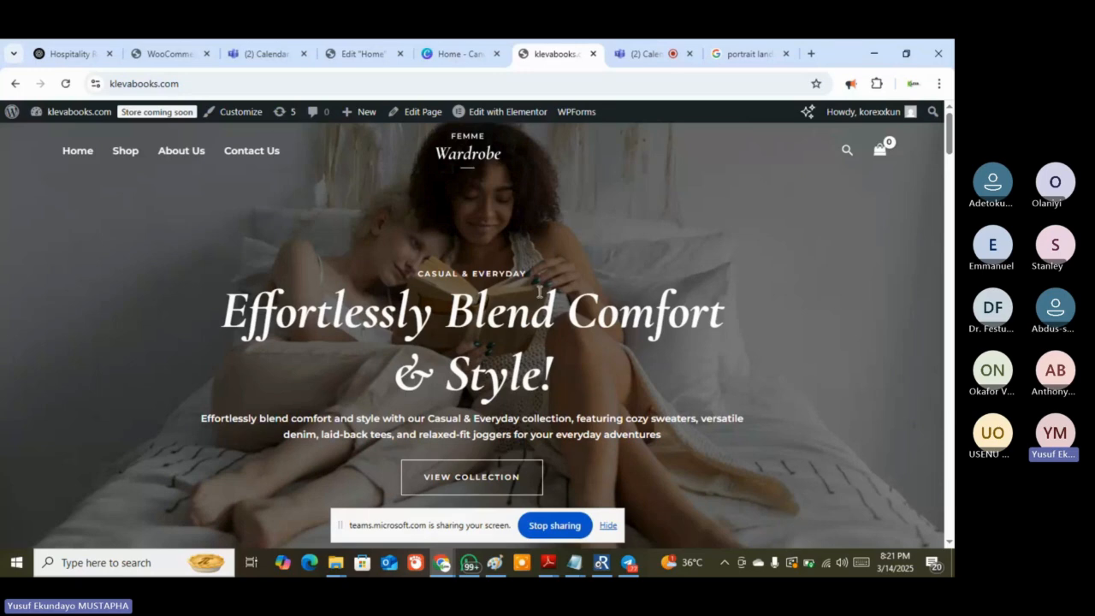
Reopen the Elementor editor tab for the Home page
left_click(367, 51)
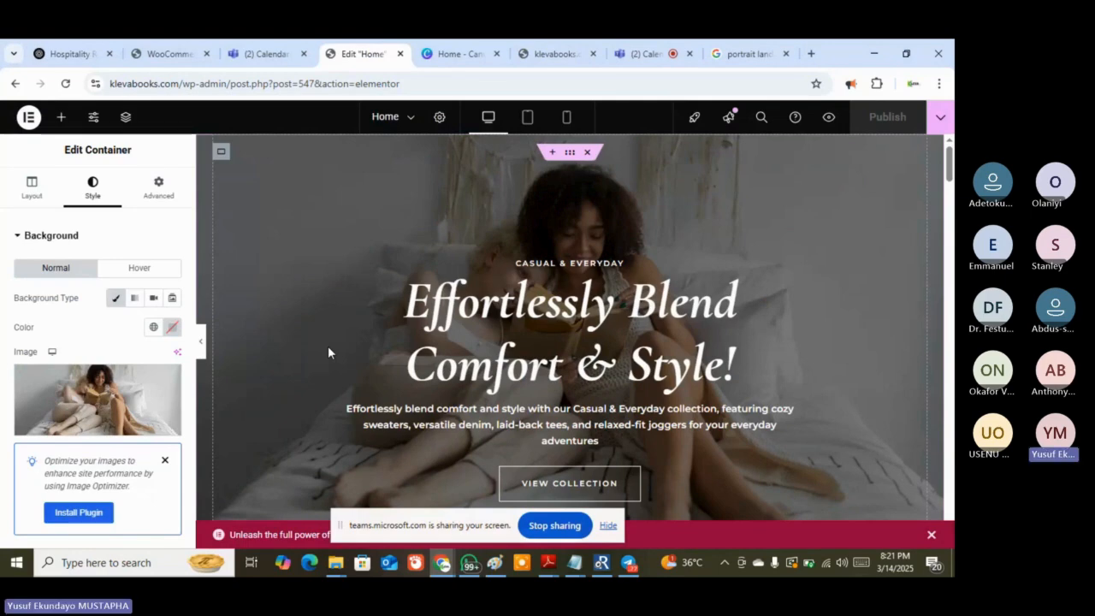
scroll(328, 347, "down", 1)
scroll(327, 351, "up", 1)
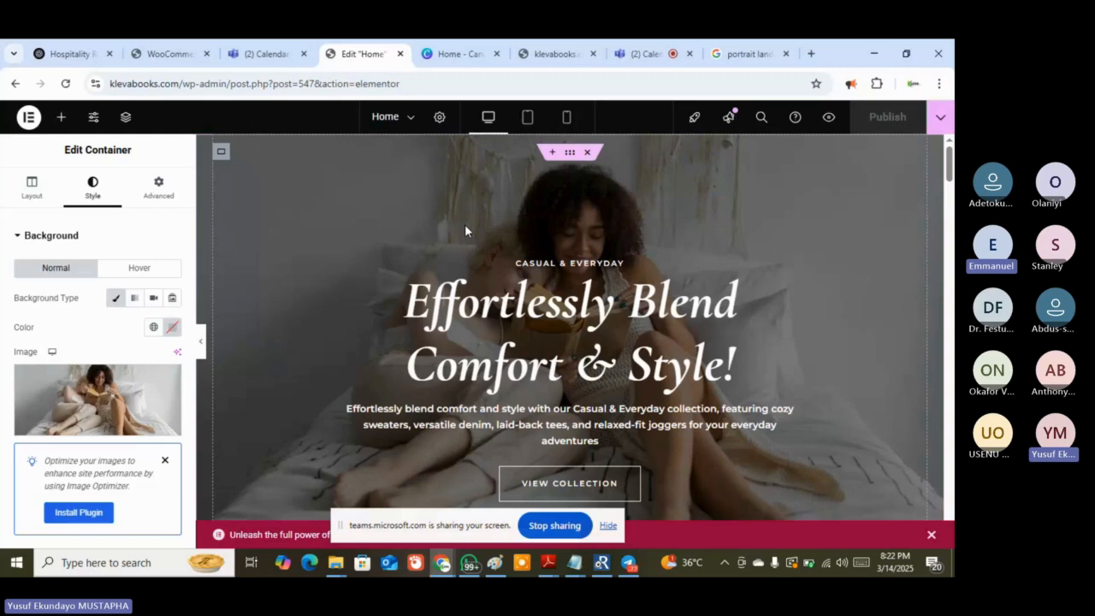
mouse_move(89, 428)
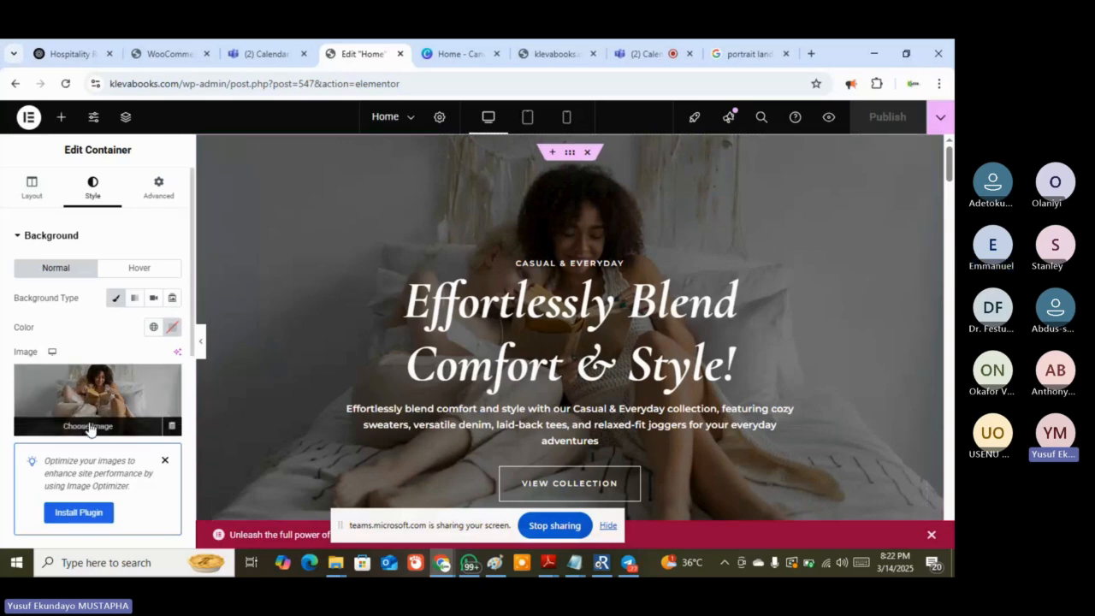
Open the background image's media picker on Search Images and browse the stock photo grid
left_click(89, 426)
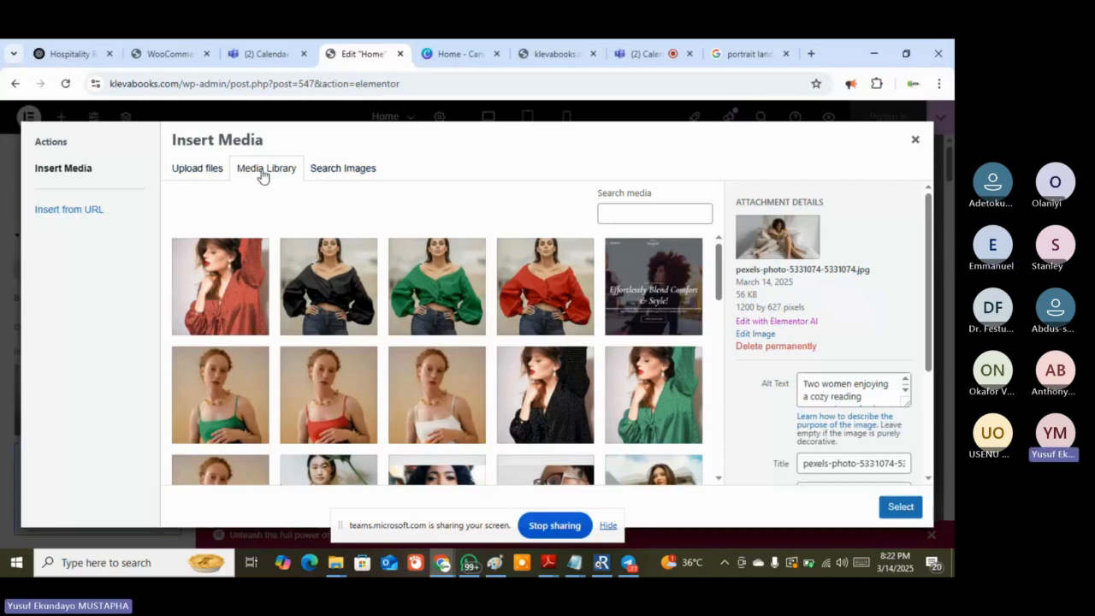
left_click(346, 170)
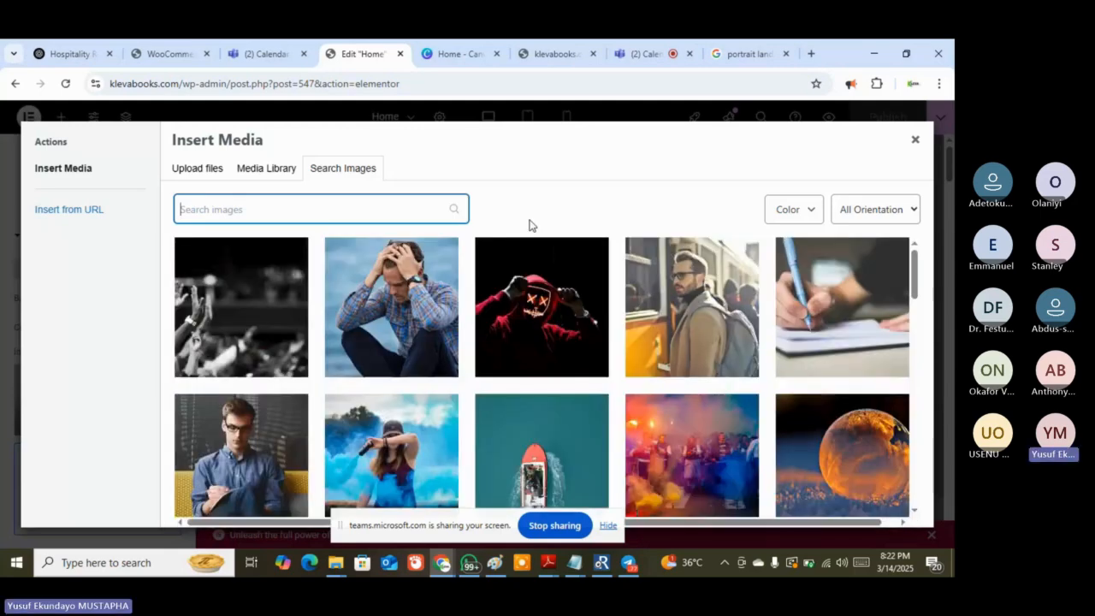
scroll(560, 256, "down", 2)
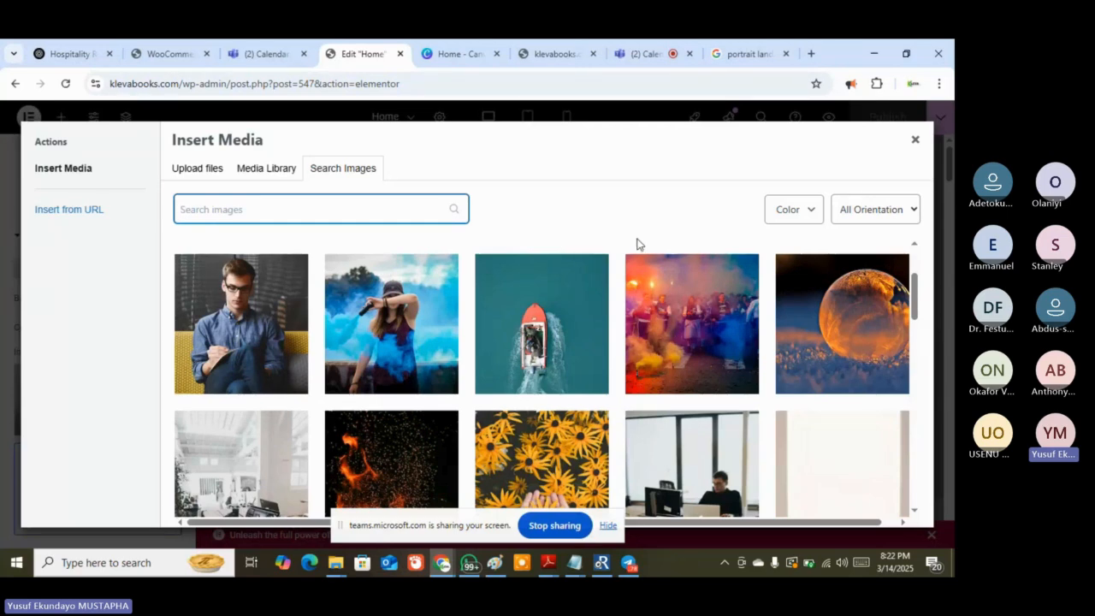
scroll(905, 315, "down", 2)
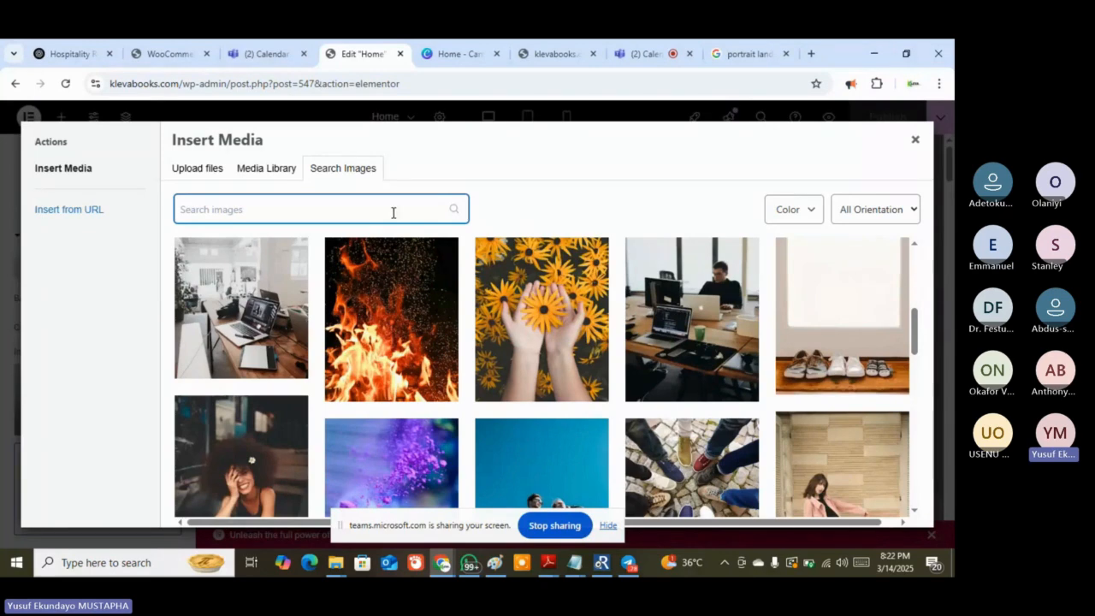
From the 'portrait landscape' Google Images results, enter pexels.com in the address bar
left_click(757, 54)
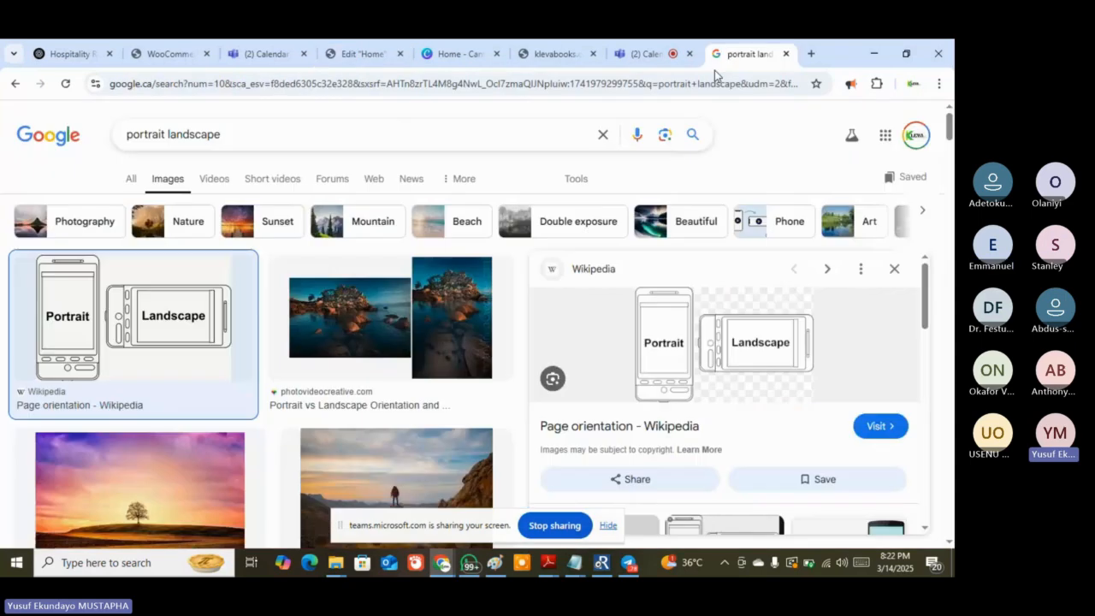
left_click(630, 86)
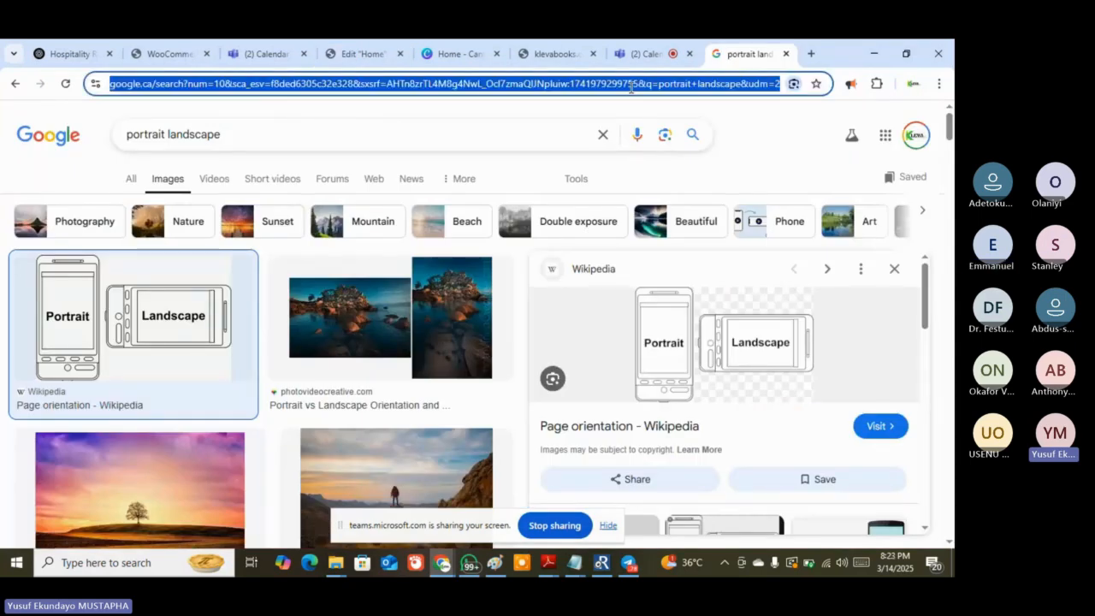
key("Escape")
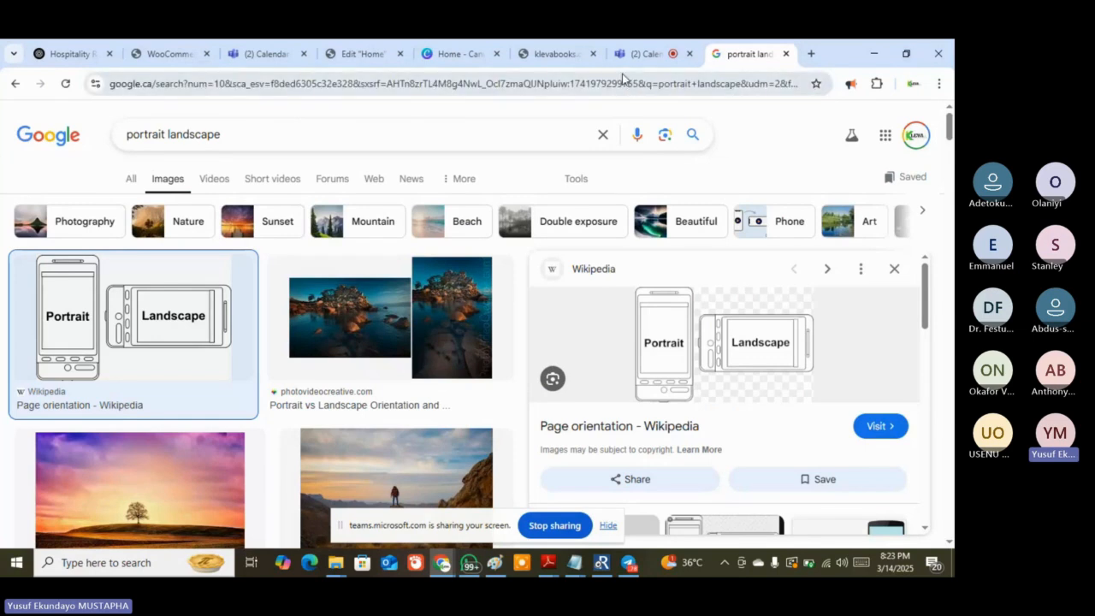
left_click(573, 84)
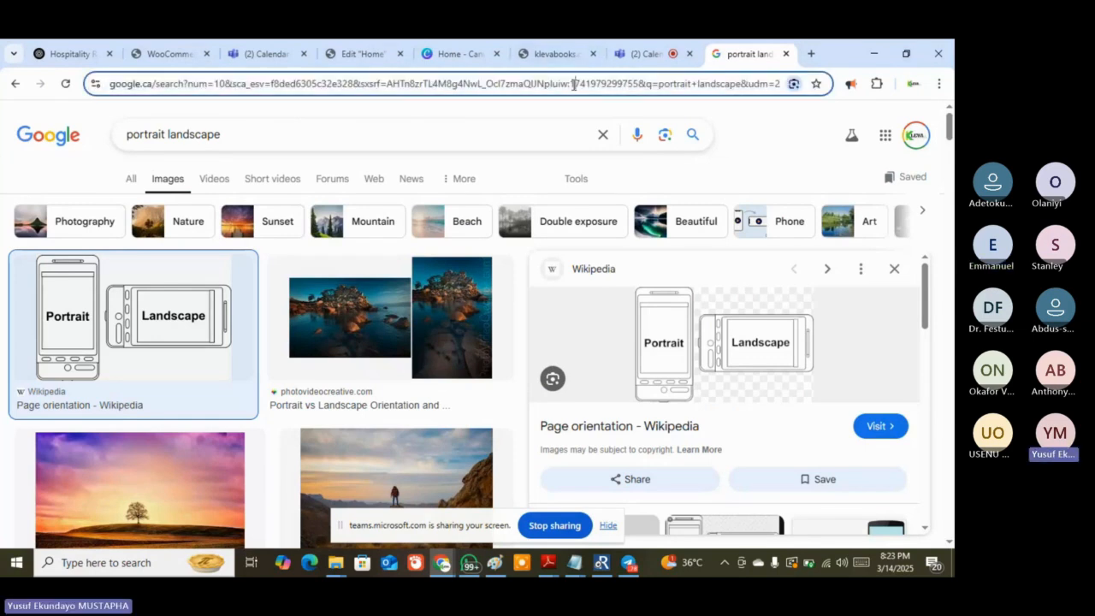
type("pexe")
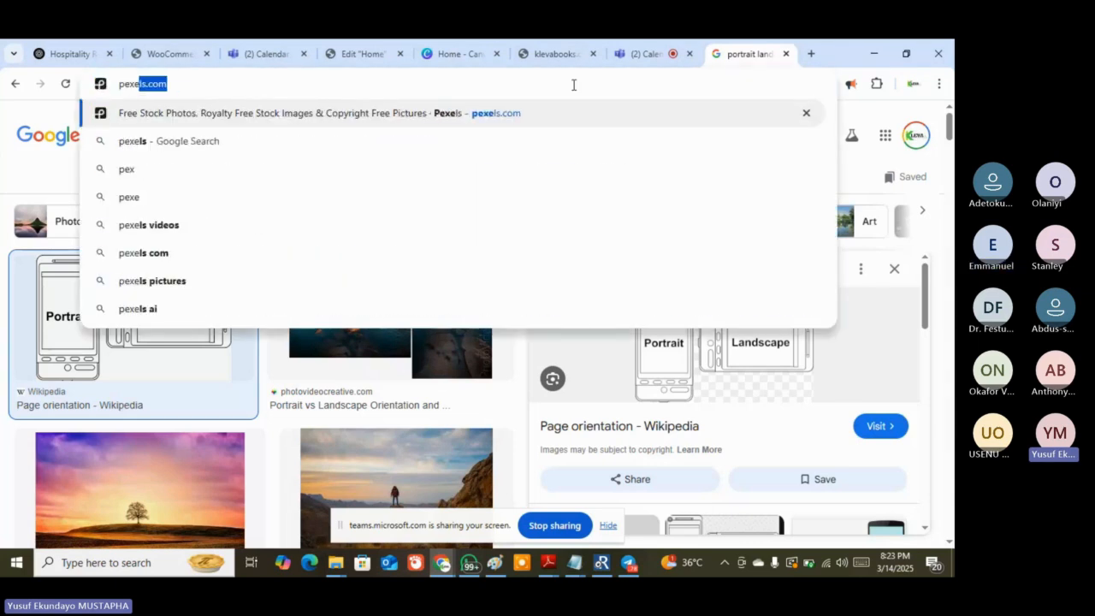
type("ls.")
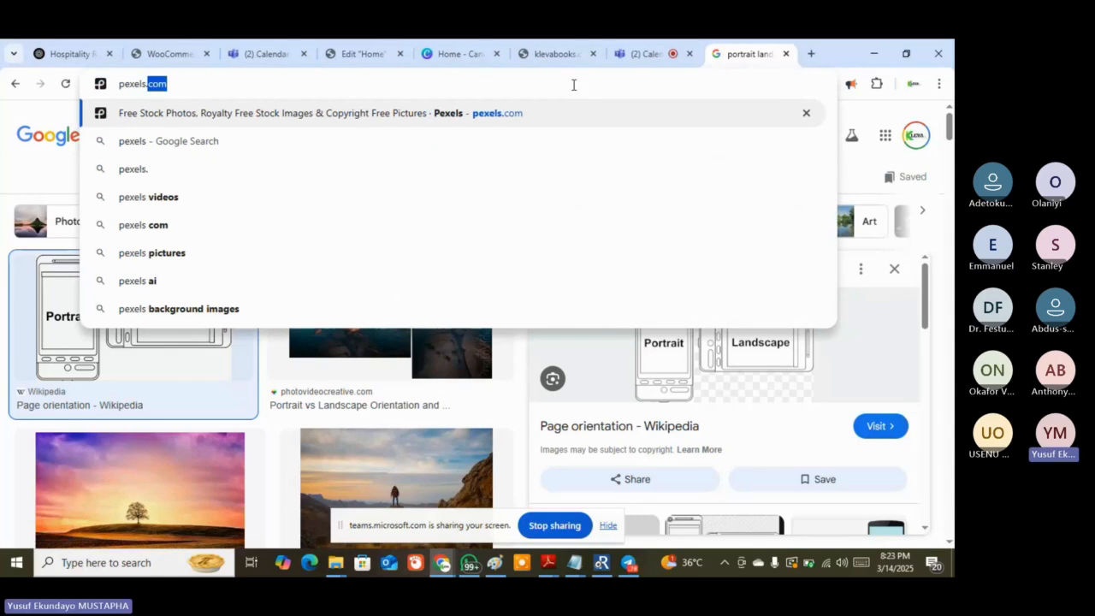
type("com")
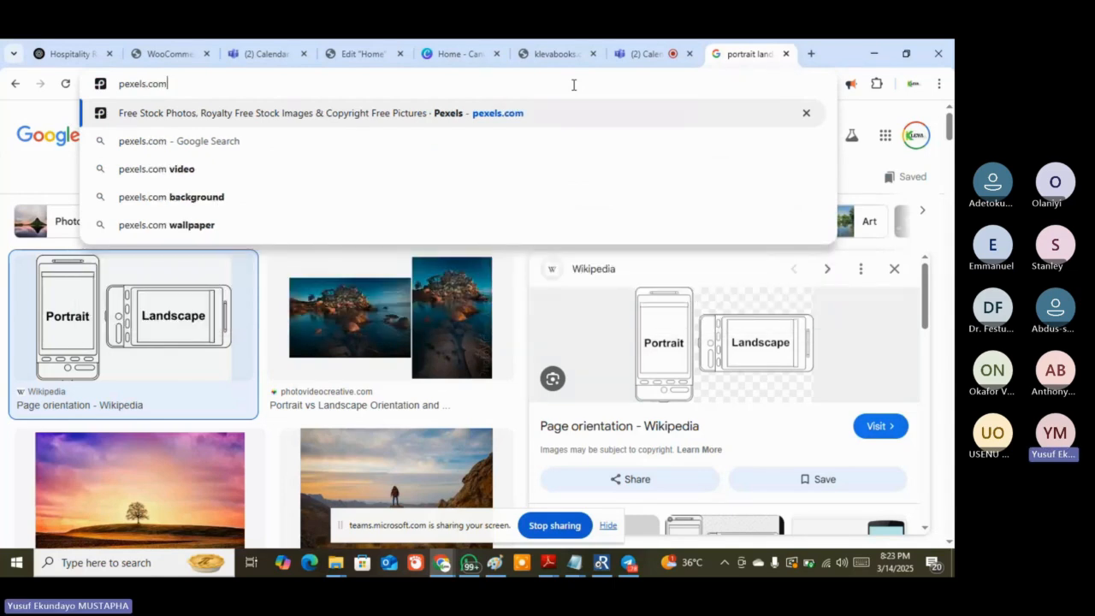
Load pexels.com and scroll down the trending free stock photos feed
key("Return")
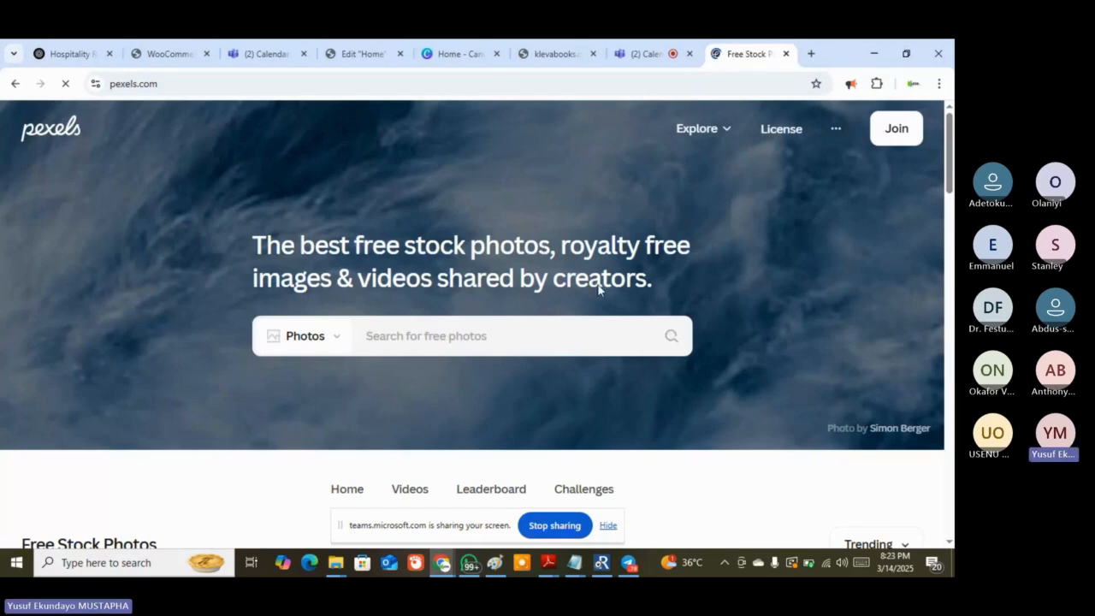
scroll(381, 396, "down", 3)
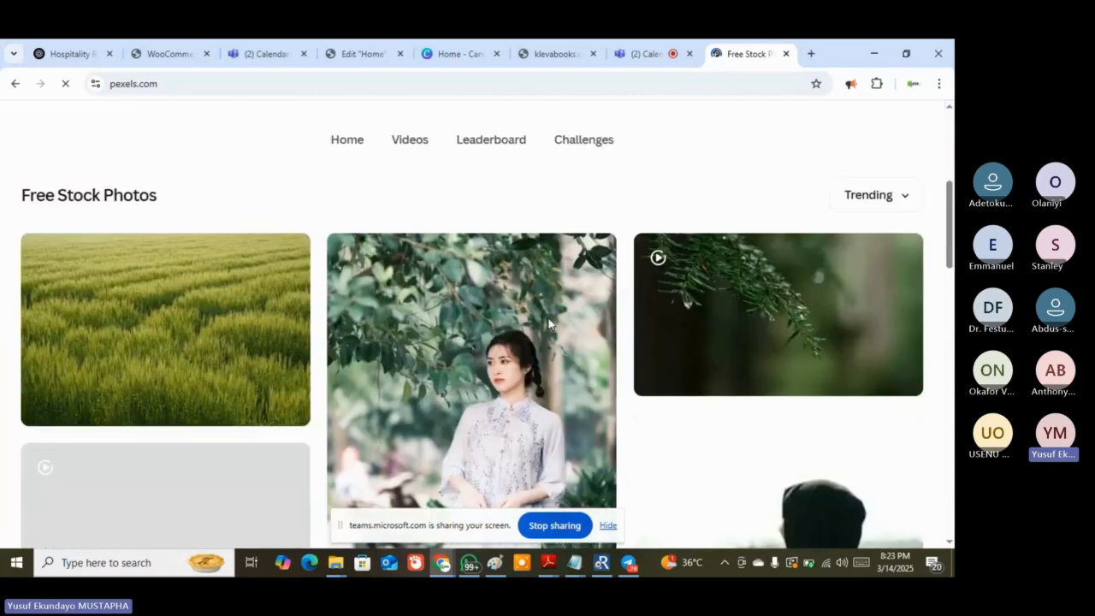
scroll(550, 322, "down", 2)
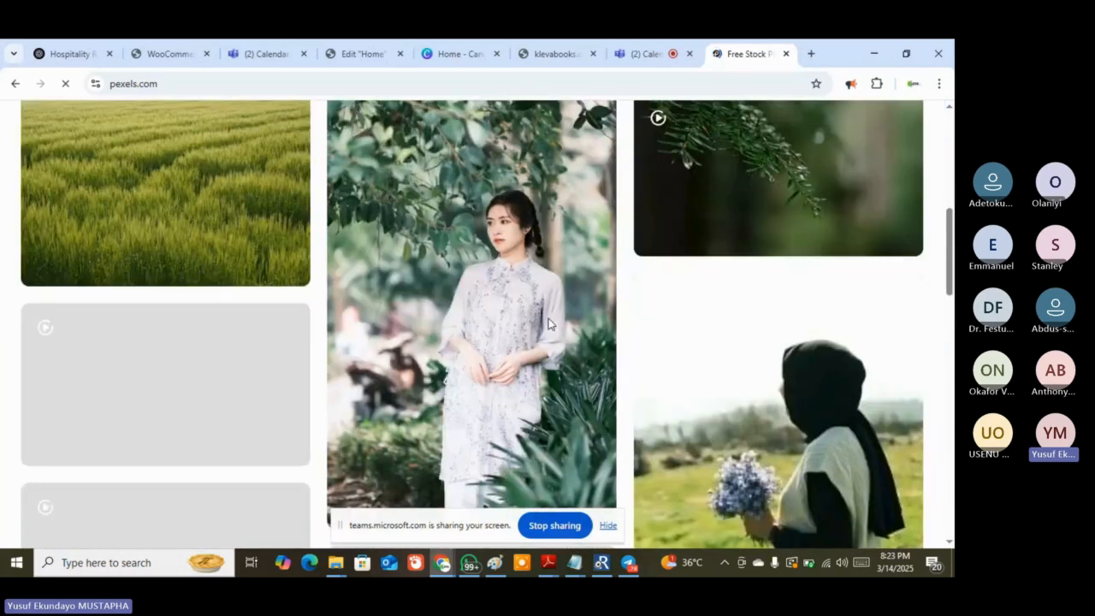
scroll(550, 324, "down", 2)
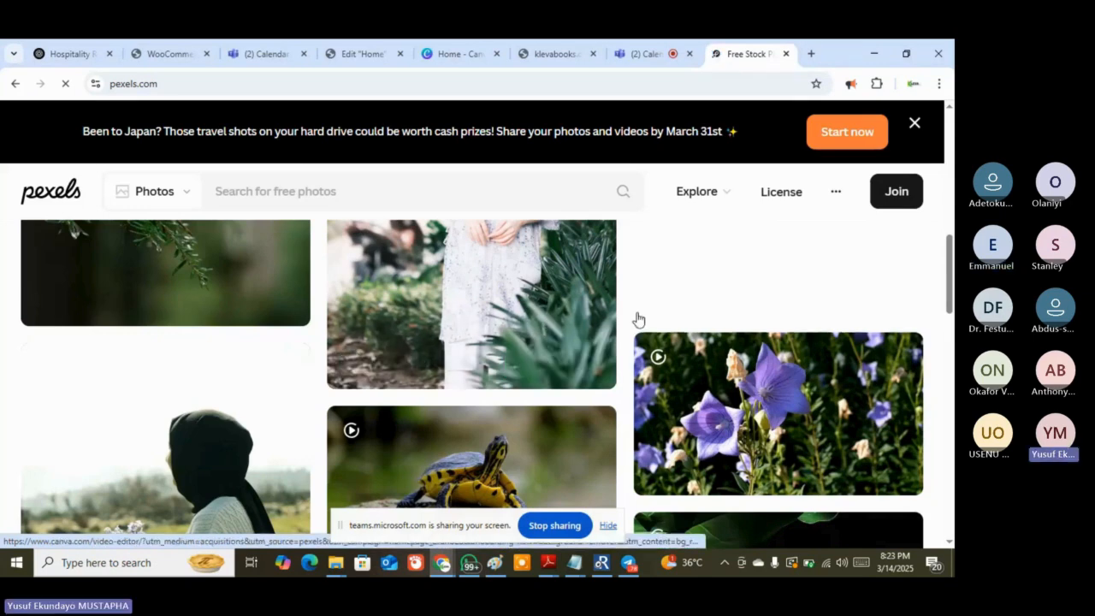
scroll(637, 320, "down", 3)
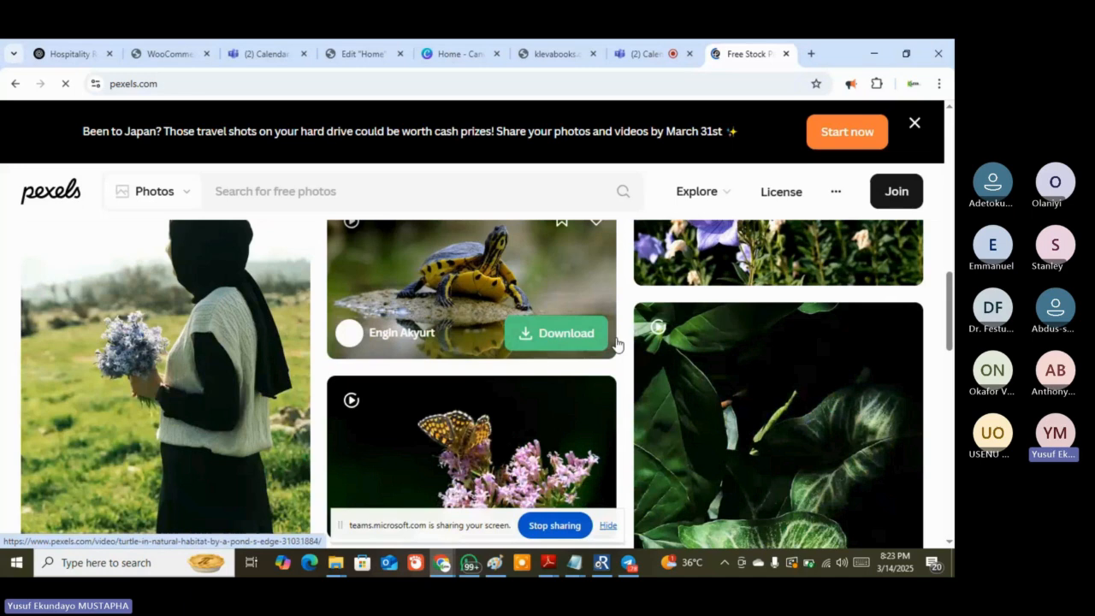
Go to flaticon.com, correcting the mistyped 'flaticon.cm' address
left_click(107, 84)
type("flat")
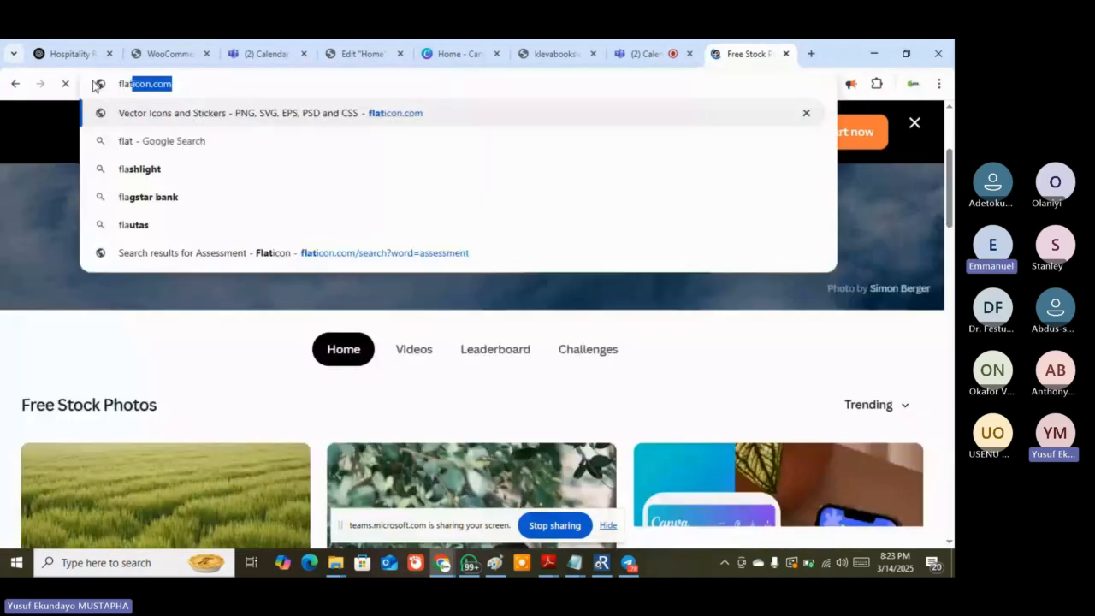
type("icon.cm")
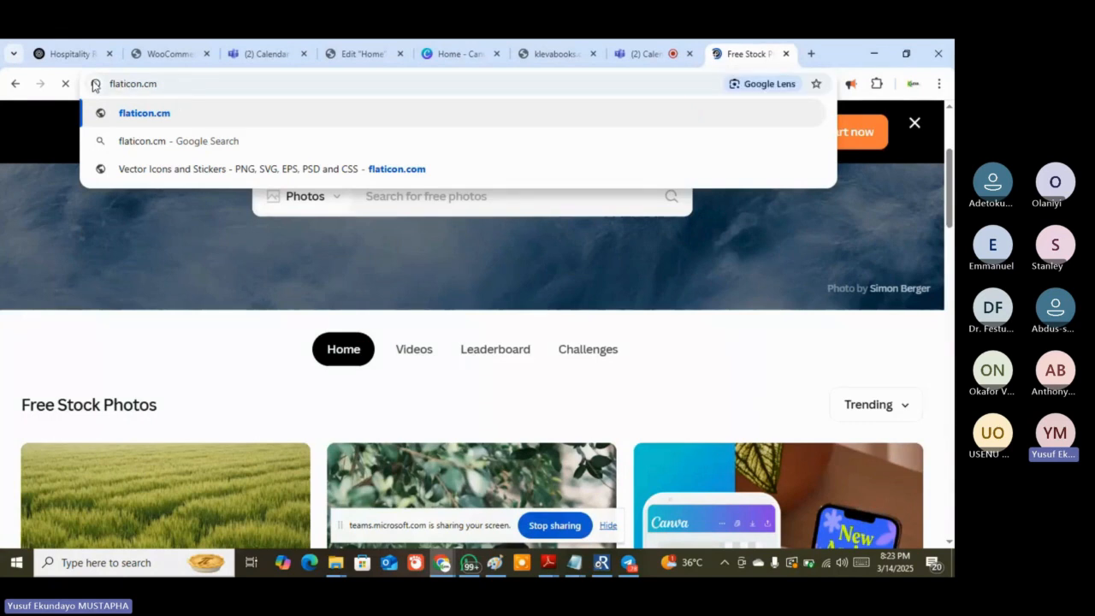
key("Return")
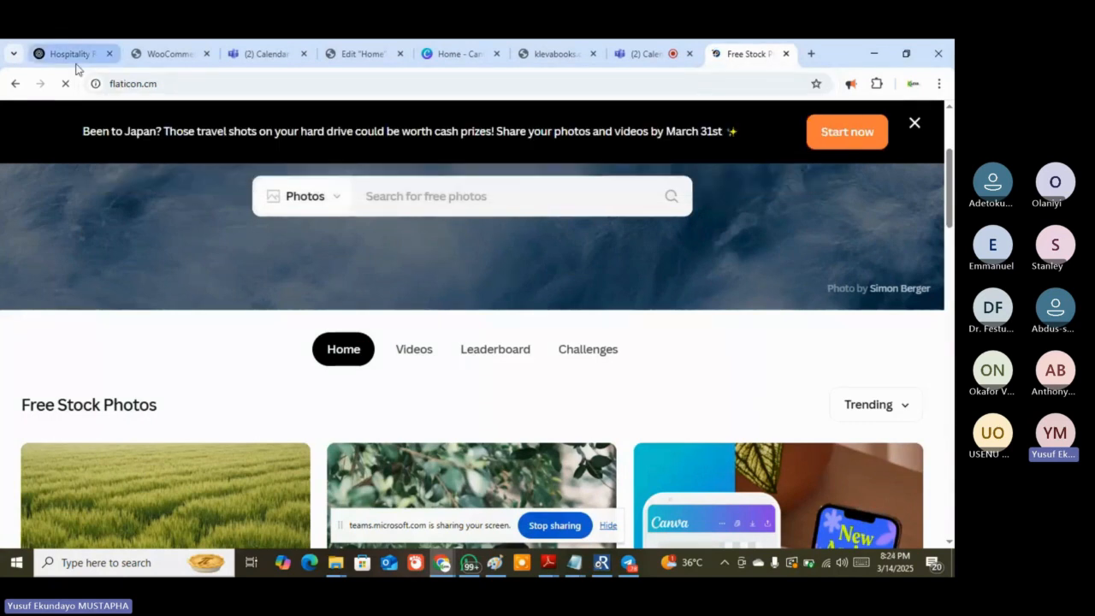
left_click(181, 85)
key("BackSpace")
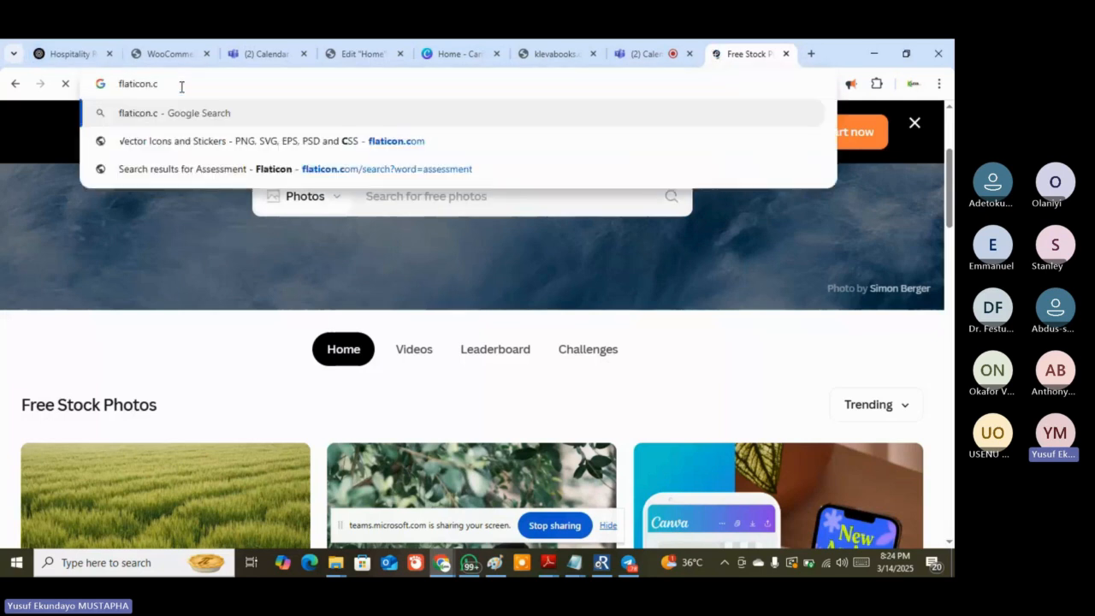
type("o")
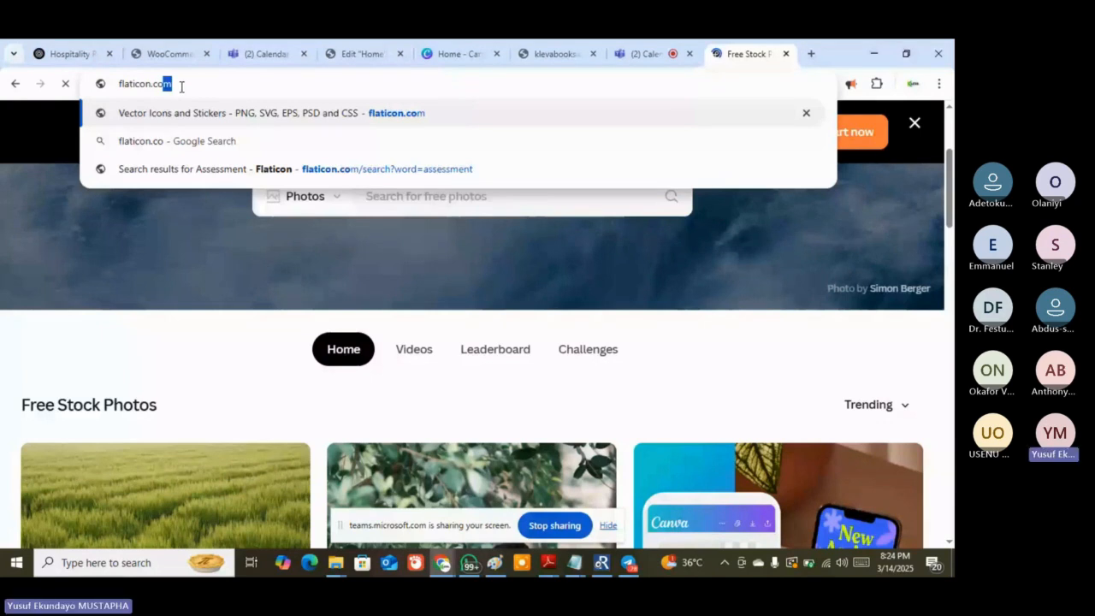
key("Return")
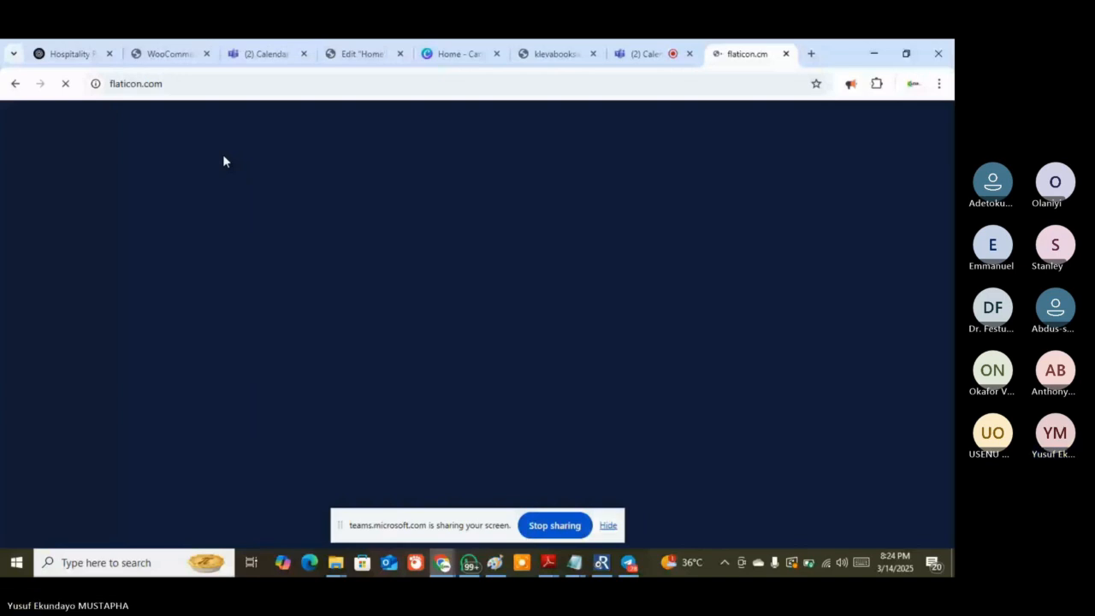
left_click(286, 83)
key("Return")
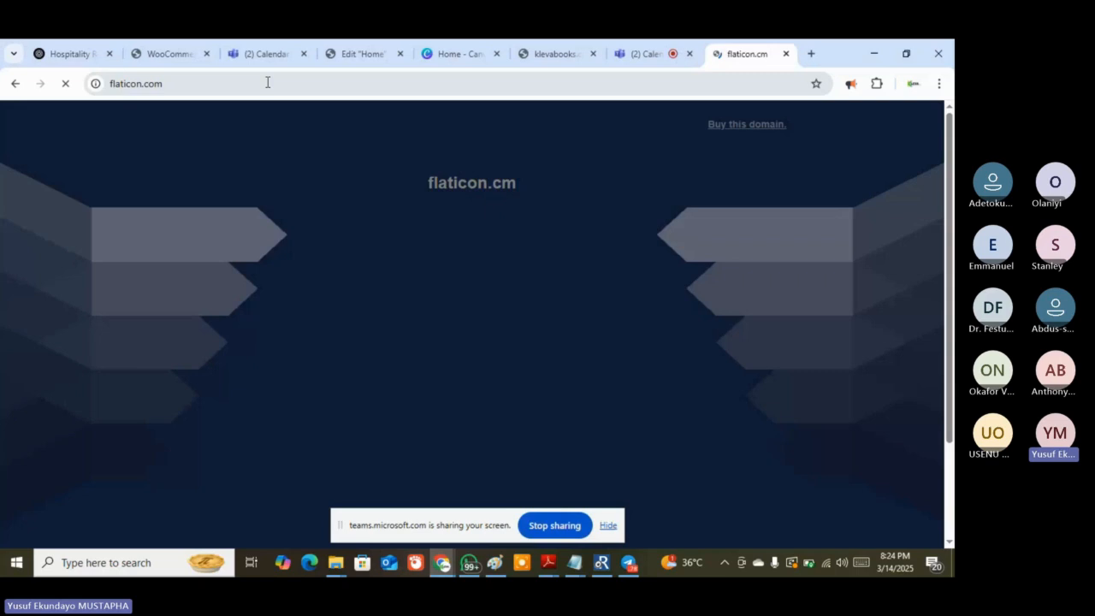
left_click(267, 82)
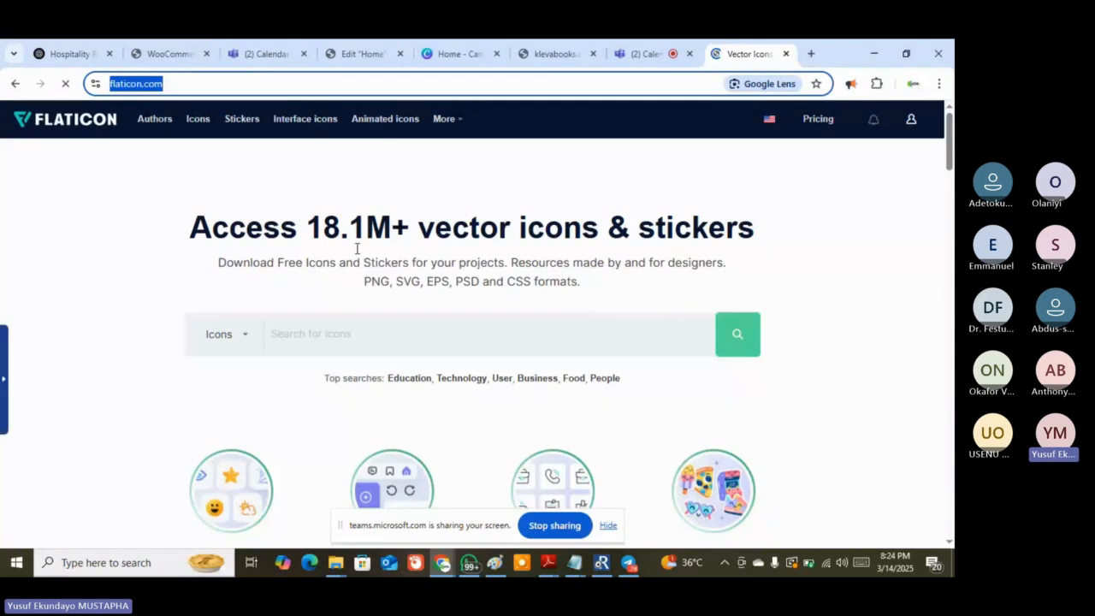
Browse Flaticon's icon style collections, then switch over to the Canva home page
scroll(539, 332, "down", 3)
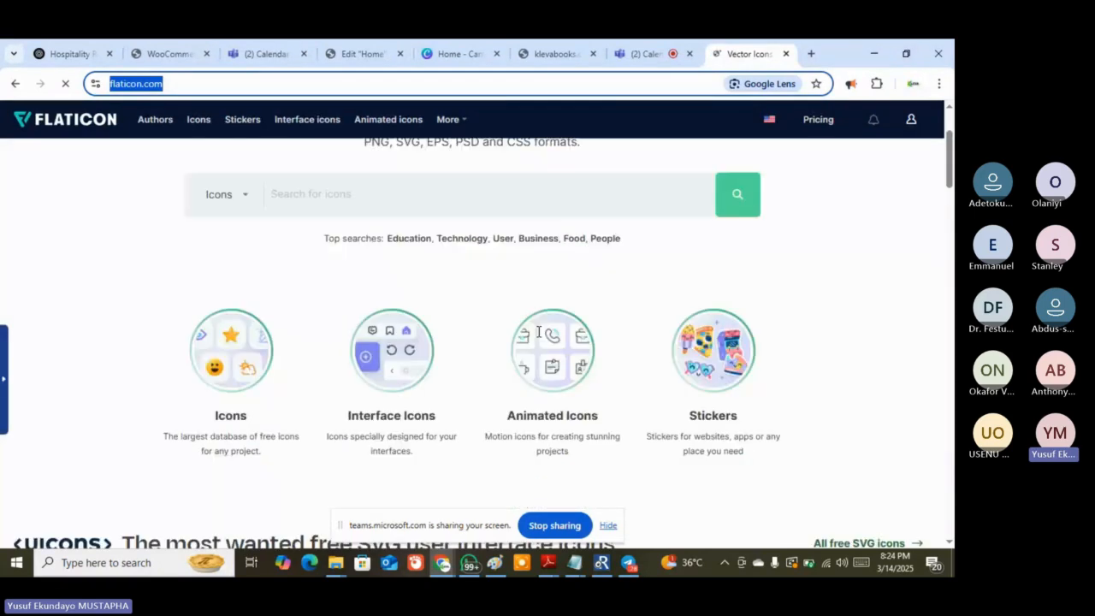
scroll(107, 353, "down", 5)
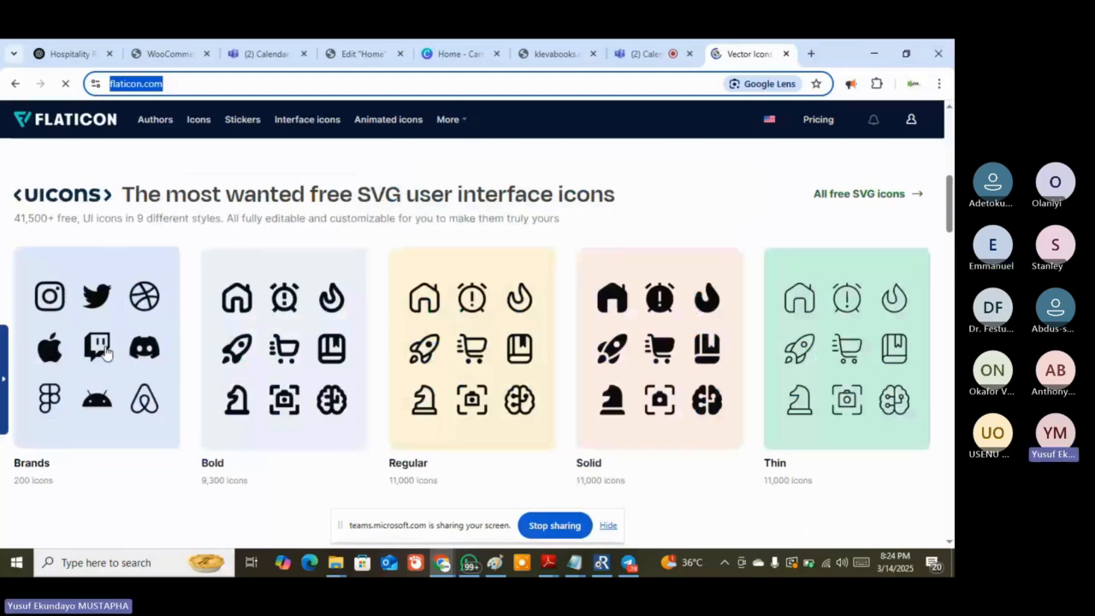
scroll(107, 352, "down", 6)
scroll(440, 355, "up", 4)
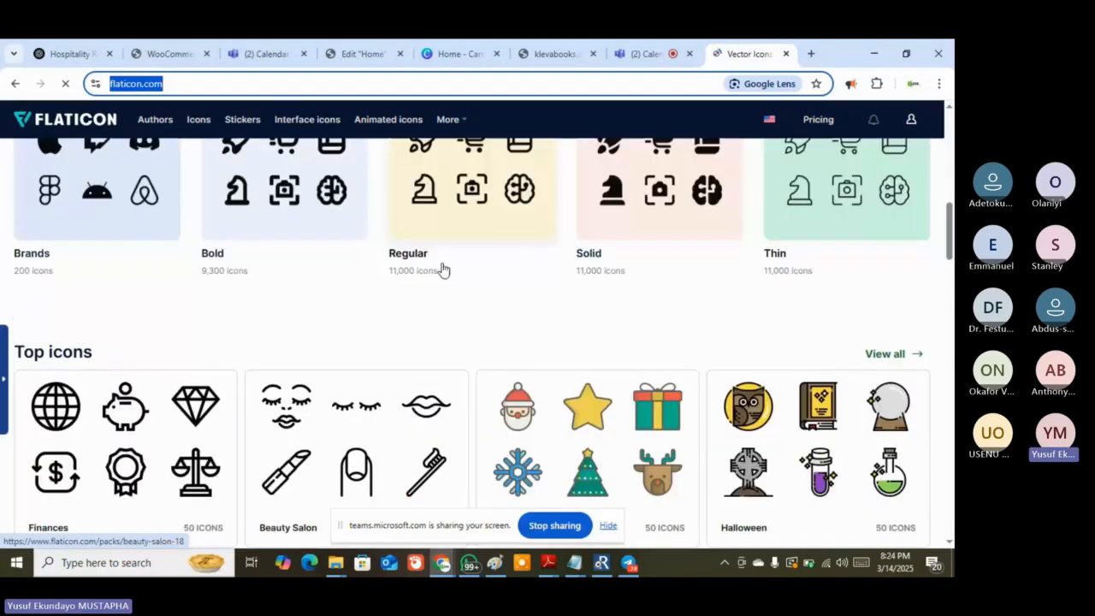
scroll(442, 270, "up", 2)
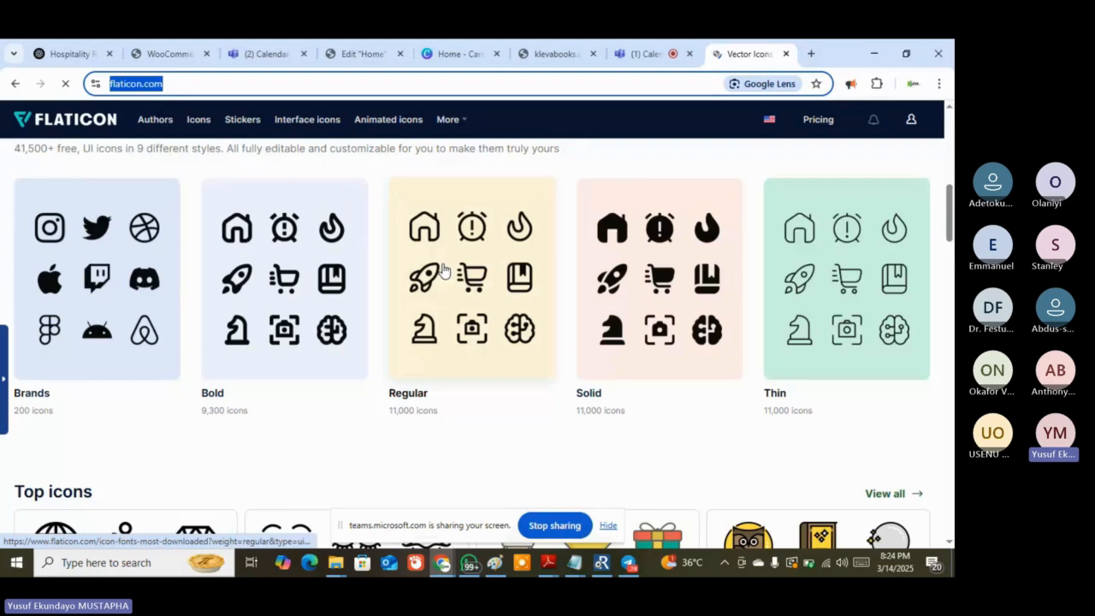
left_click(454, 54)
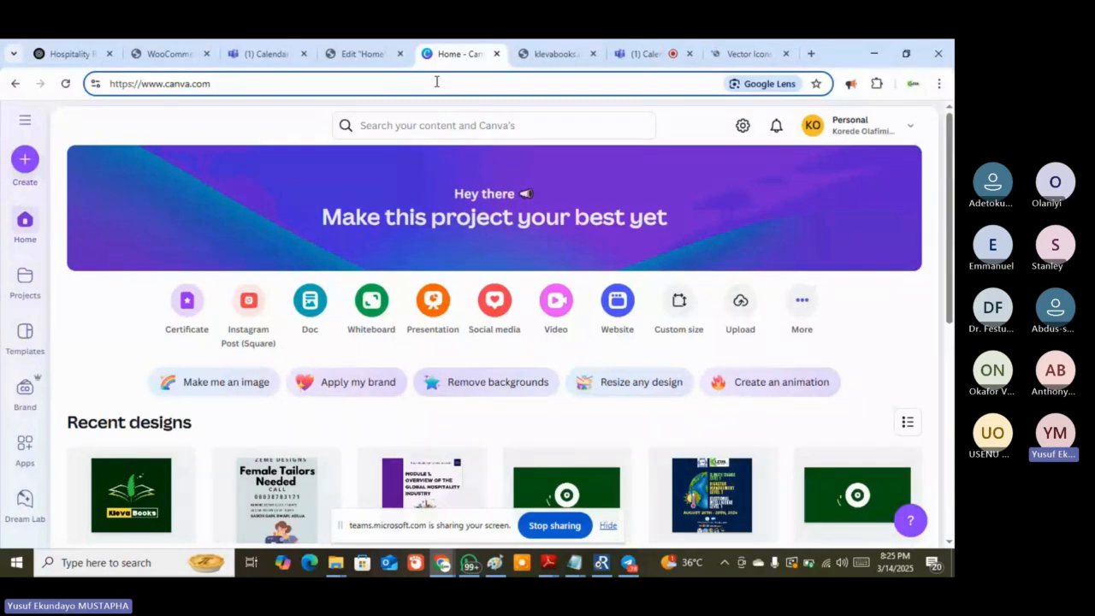
Reload Canva, then return to the klevabooks Home editor's Insert Media image search field
key("Return")
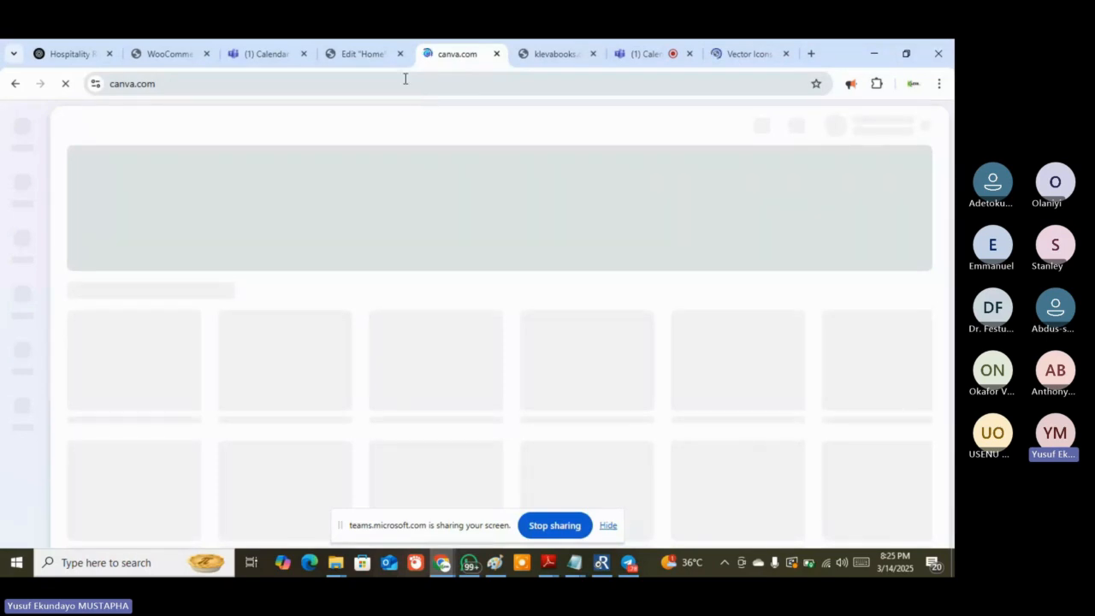
left_click(347, 54)
left_click(396, 206)
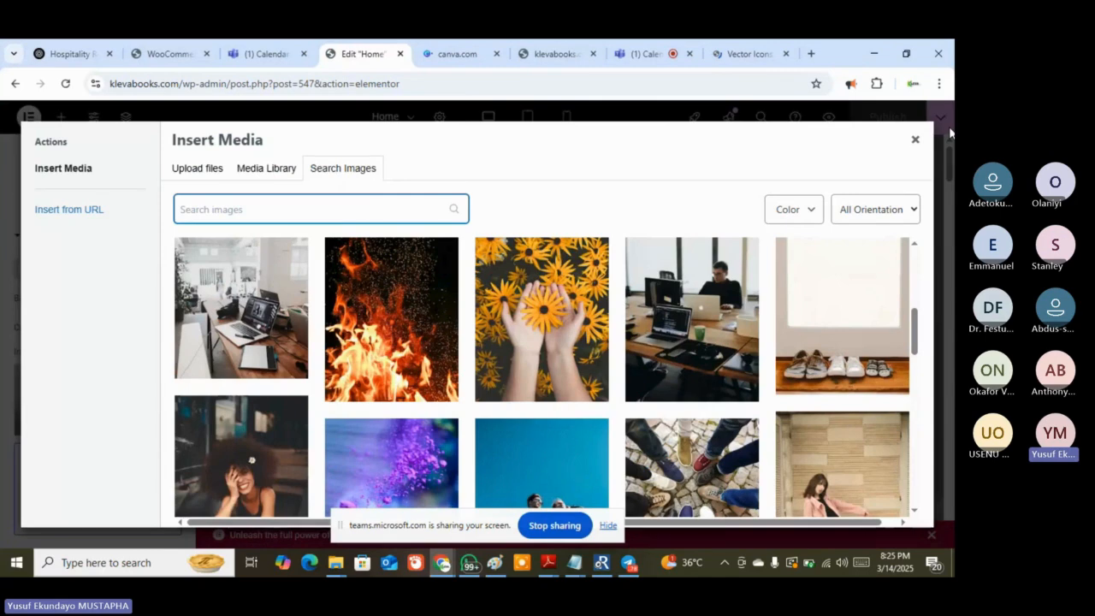
Close the Insert Media image search and scroll down the Home page canvas
left_click(914, 138)
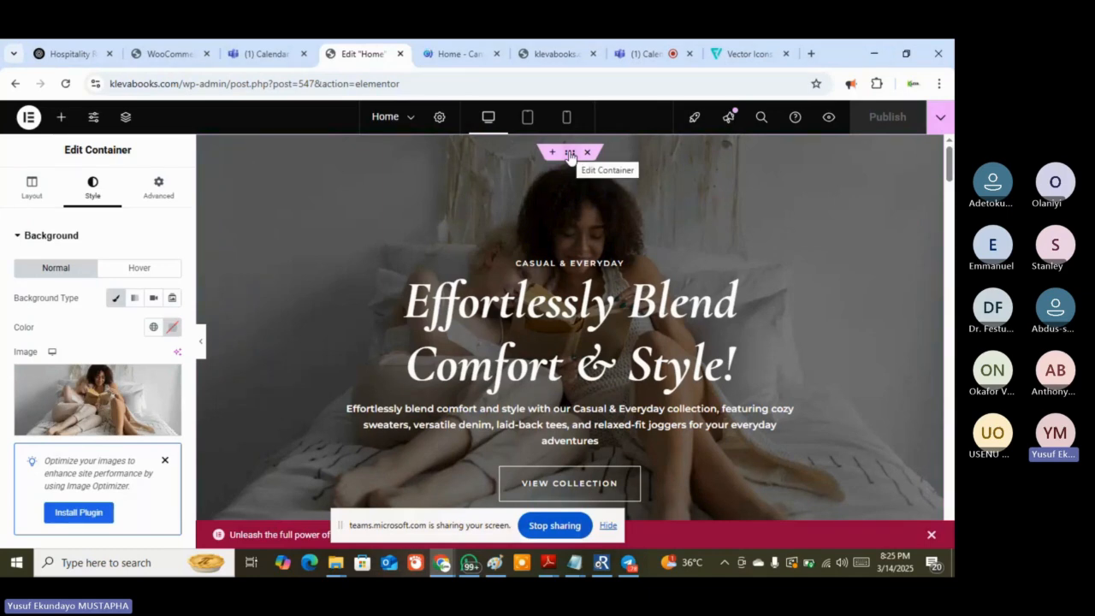
scroll(606, 233, "down", 2)
scroll(591, 239, "down", 4)
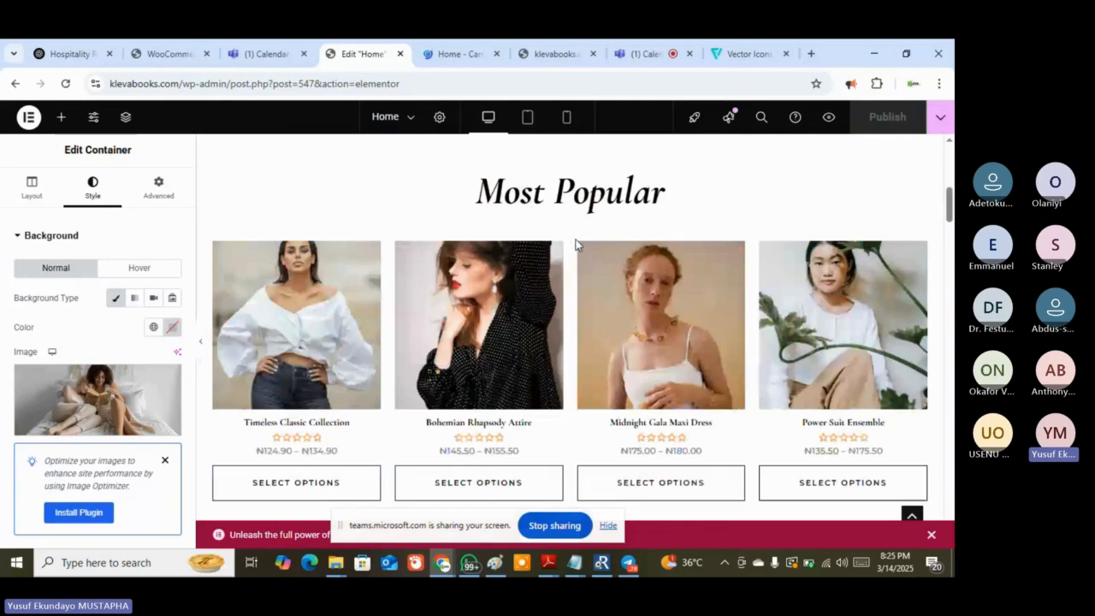
Select the Most Popular product grid and keep scrolling toward the handbag banner
left_click(308, 284)
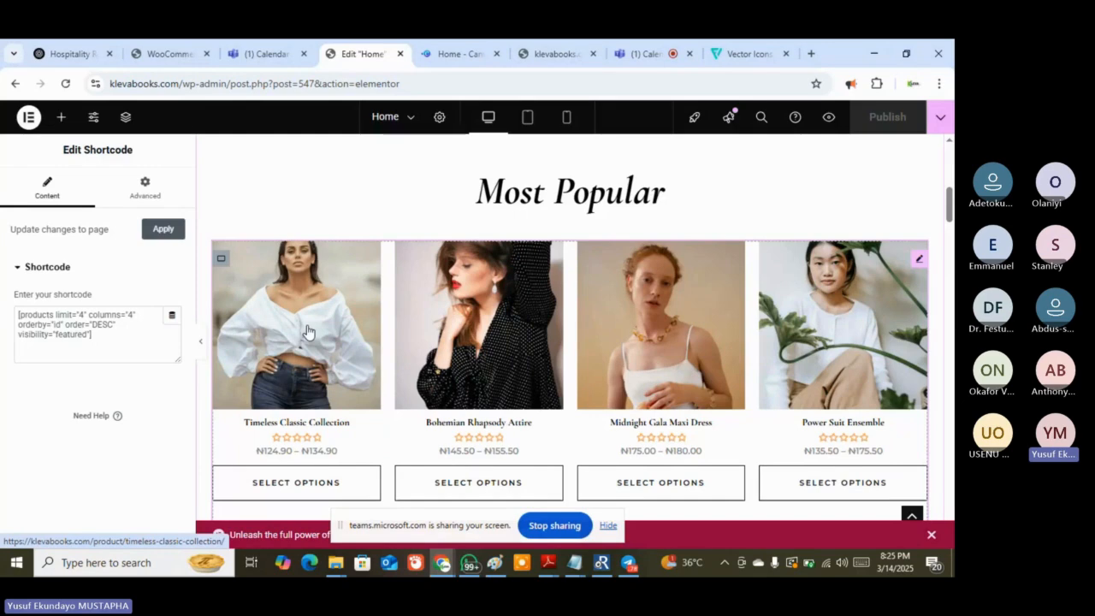
scroll(308, 331, "down", 3)
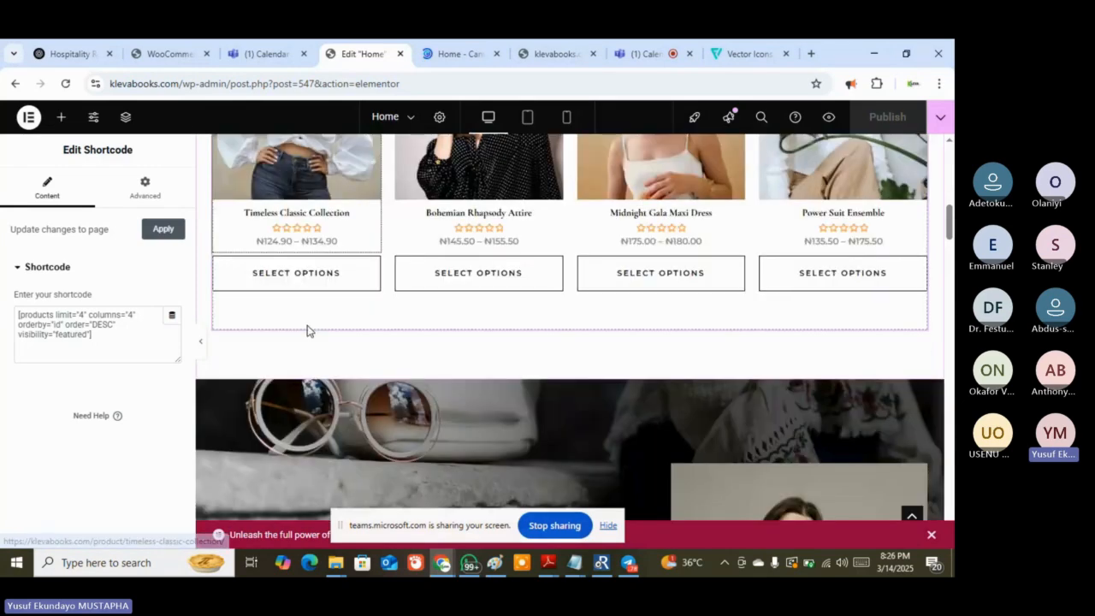
scroll(308, 331, "down", 2)
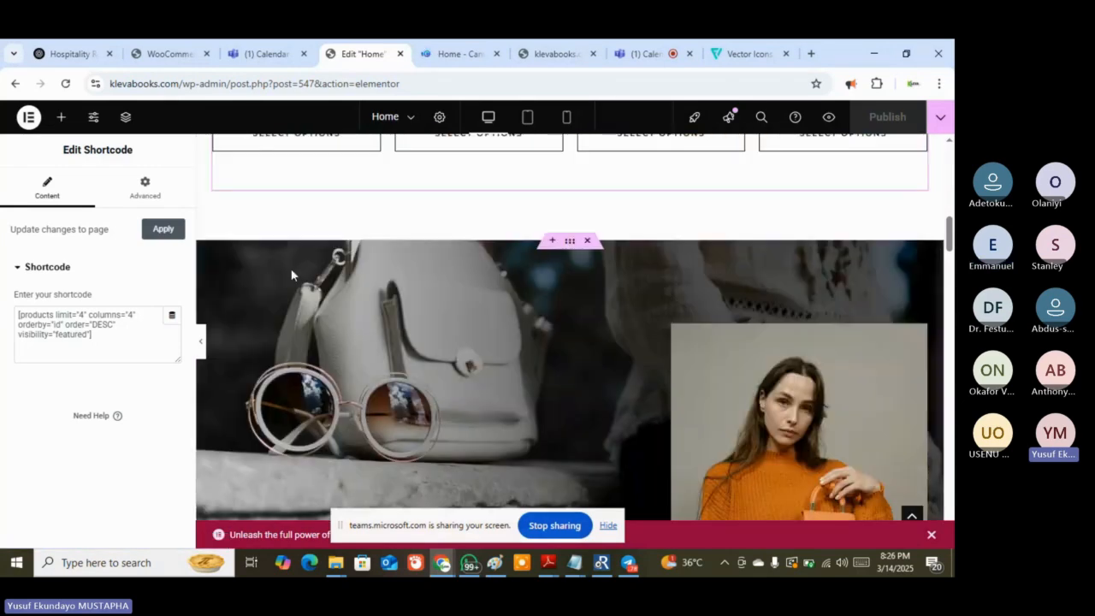
Select the handbag-and-sunglasses banner container and choose a new Style background image
left_click(569, 243)
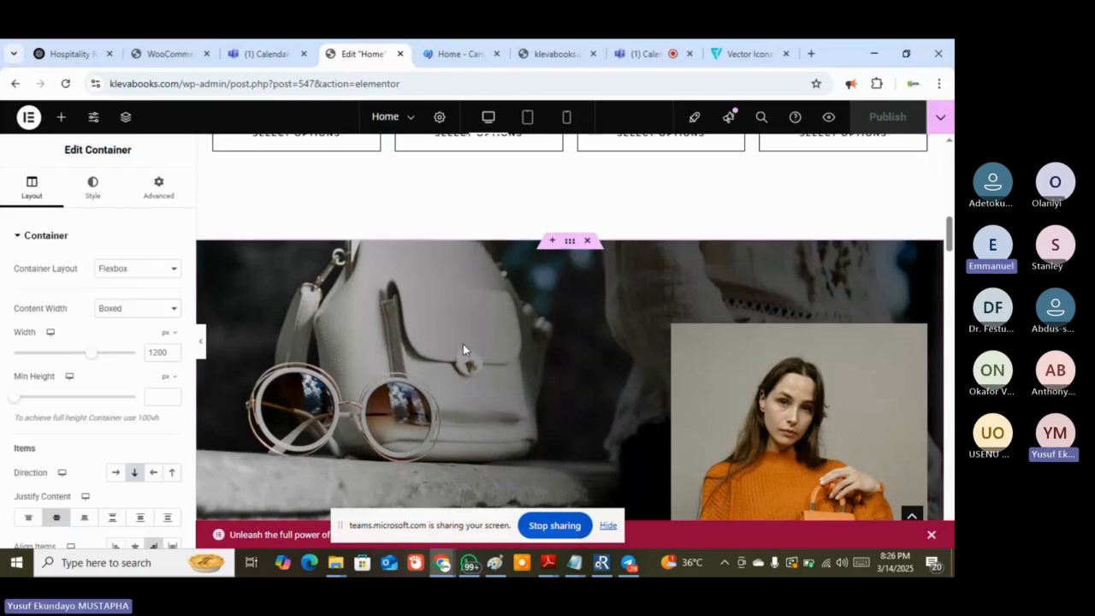
left_click(91, 189)
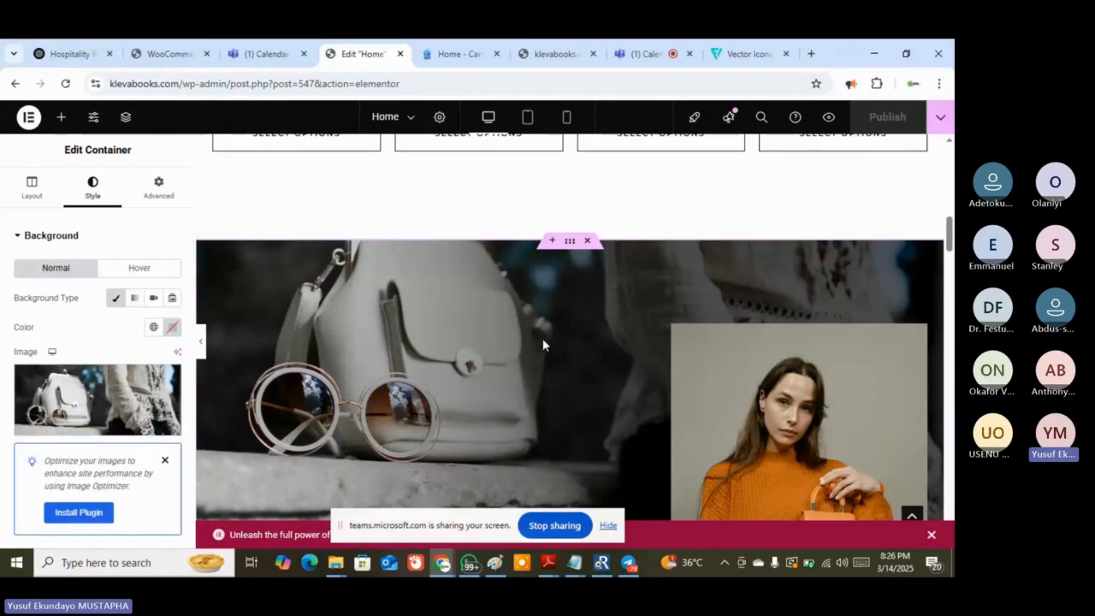
left_click(63, 431)
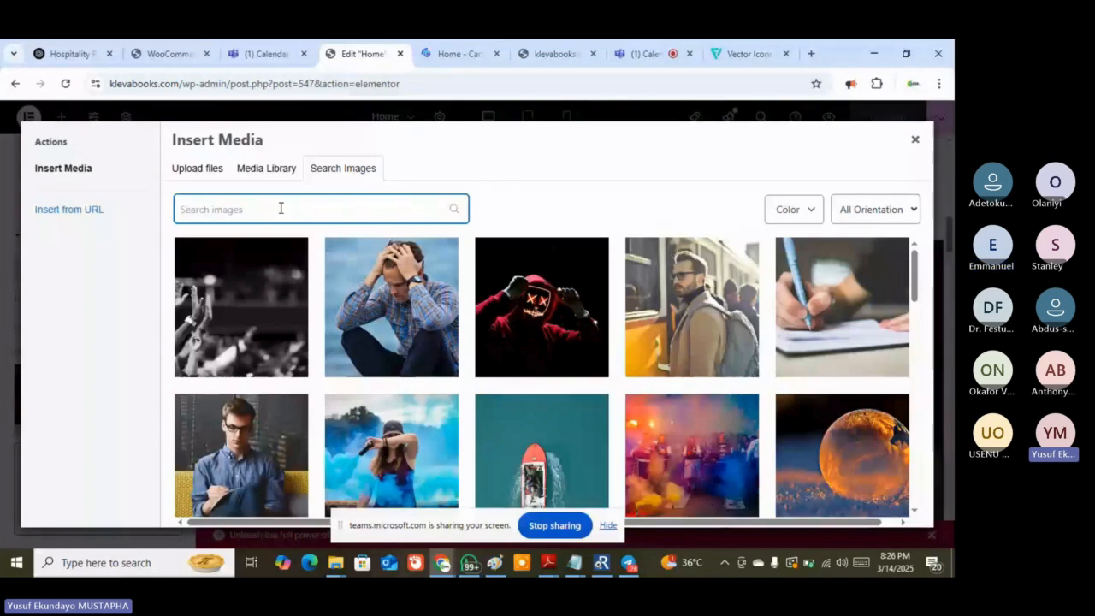
Search stock images for 'library' and insert the warmly lit curved library room photo
type("lib")
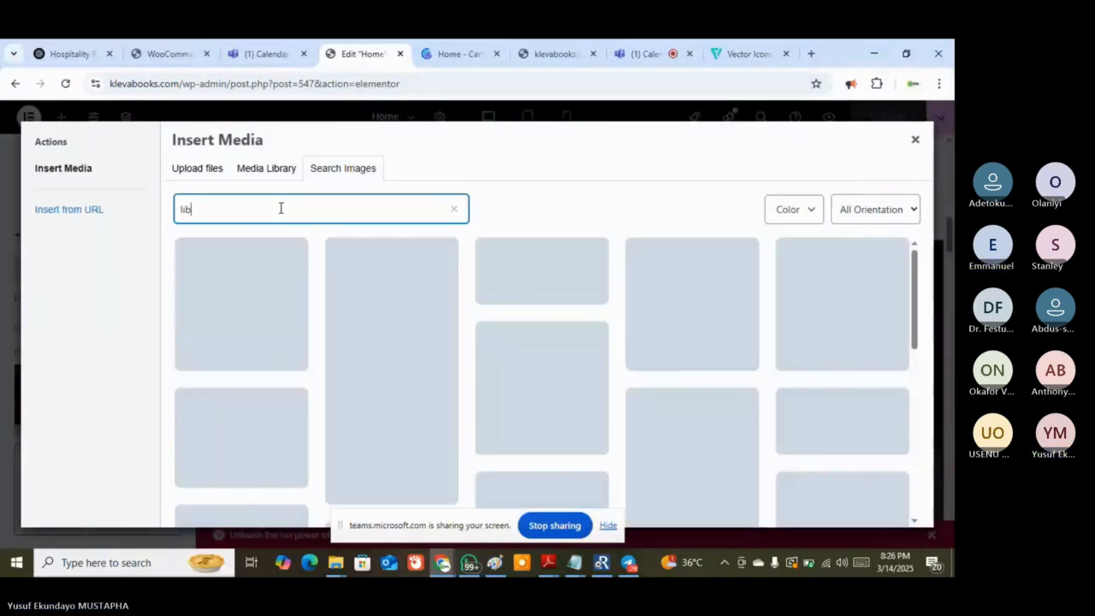
type("rary")
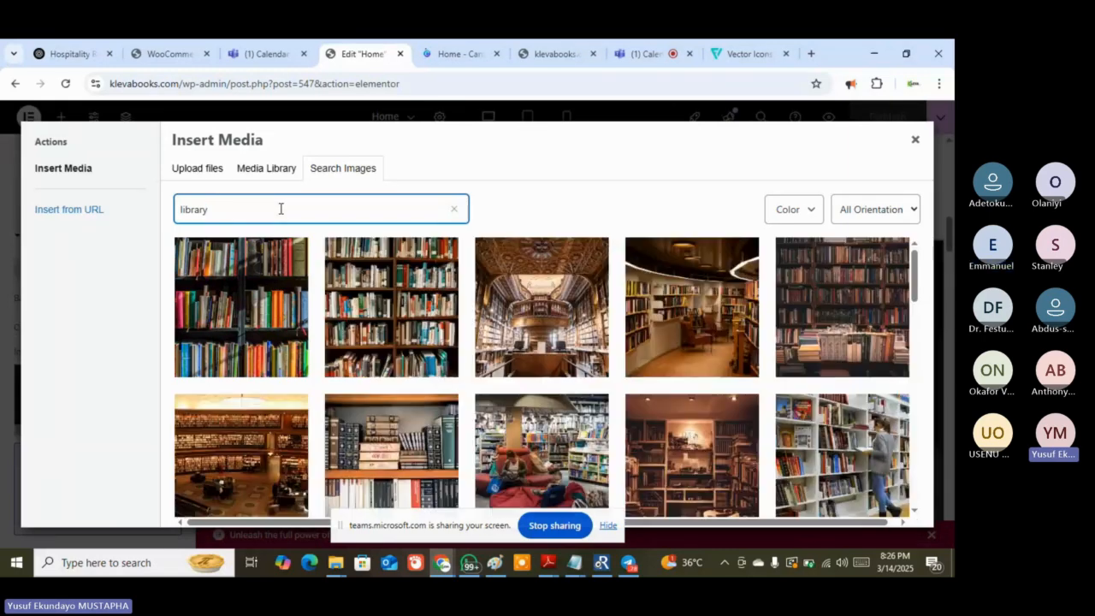
mouse_move(659, 415)
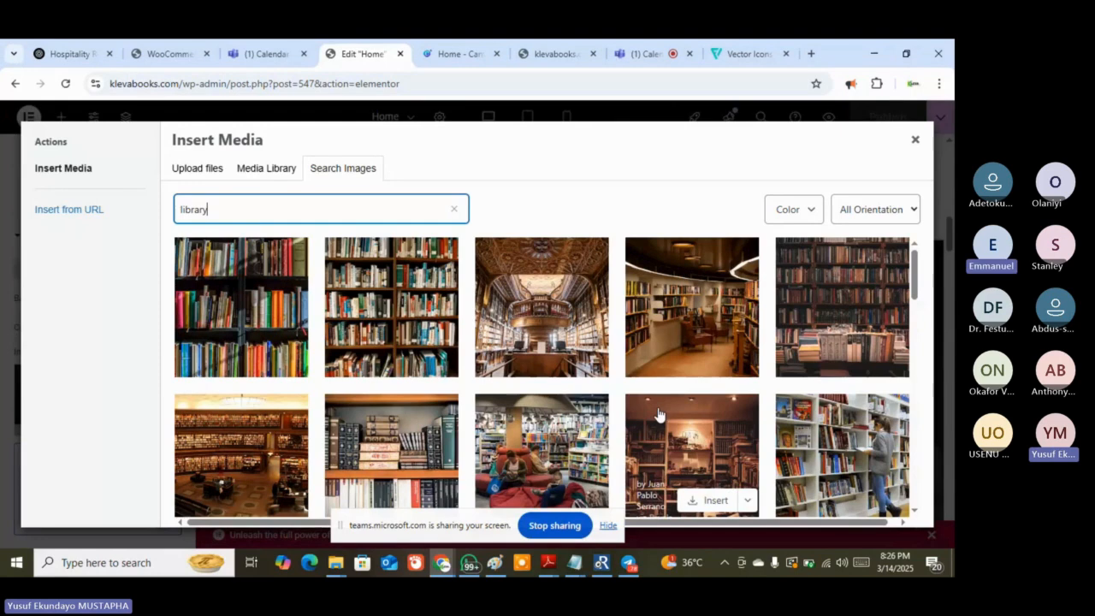
mouse_move(694, 306)
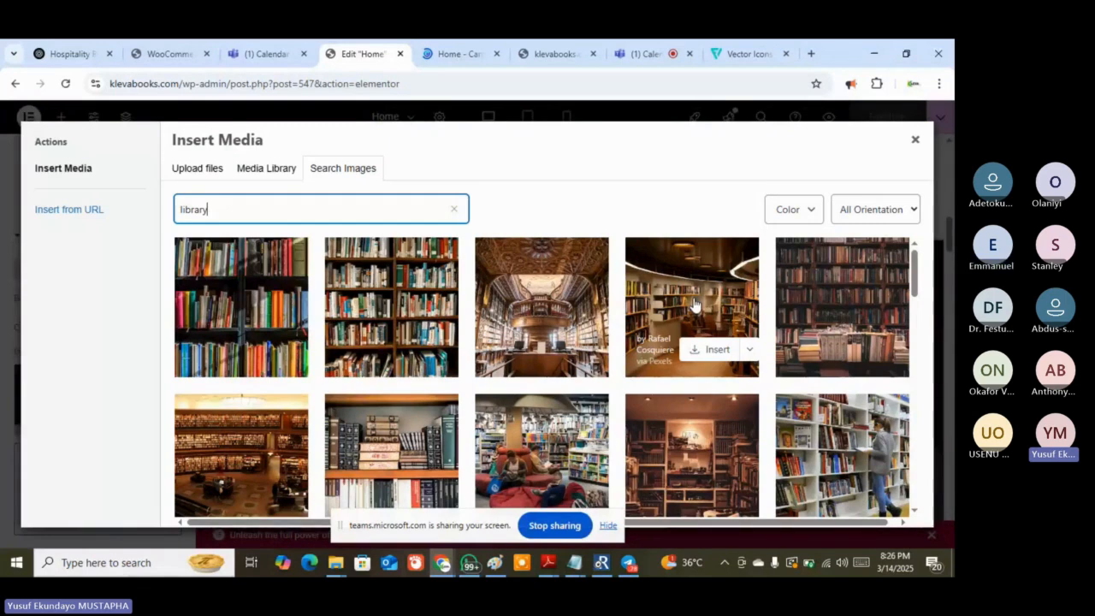
left_click(699, 349)
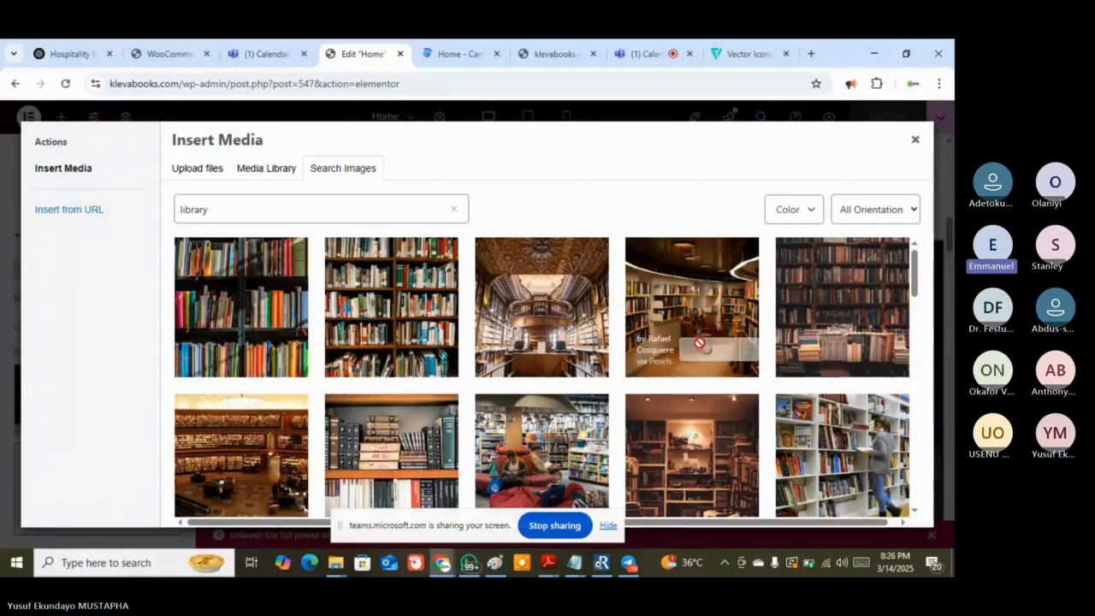
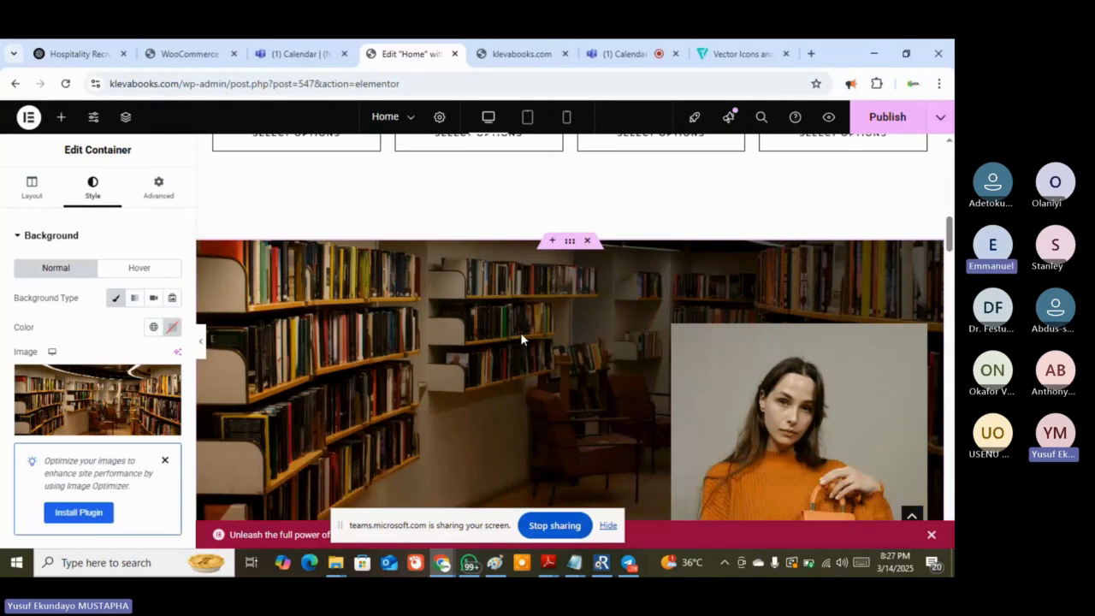
Scroll the canvas to inspect the library background and the bag-collection image box
scroll(521, 332, "down", 5)
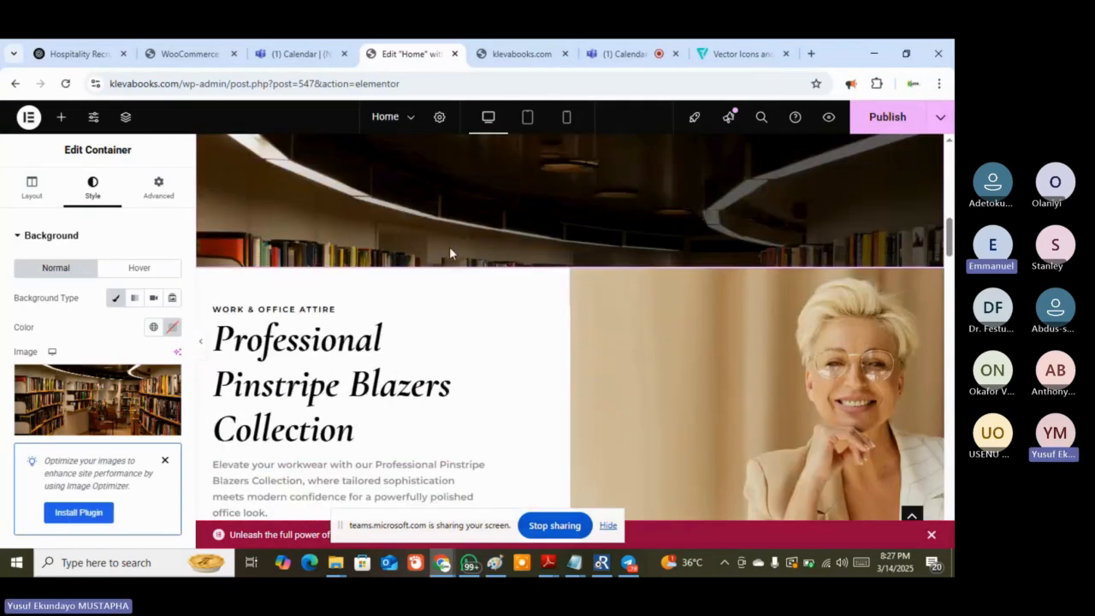
scroll(450, 253, "up", 5)
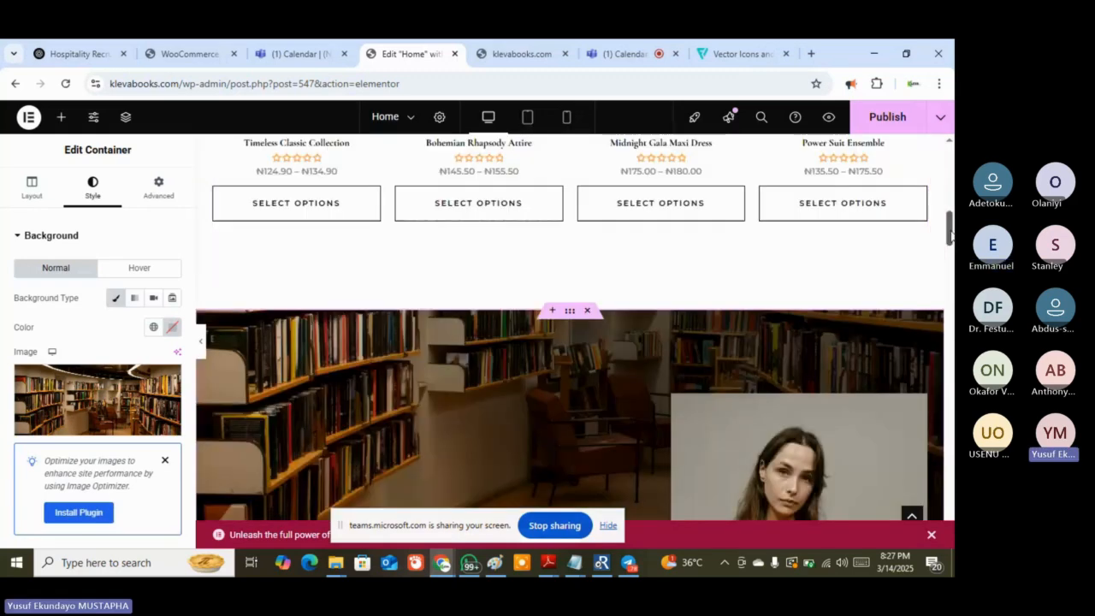
left_click_drag(948, 229, 948, 249)
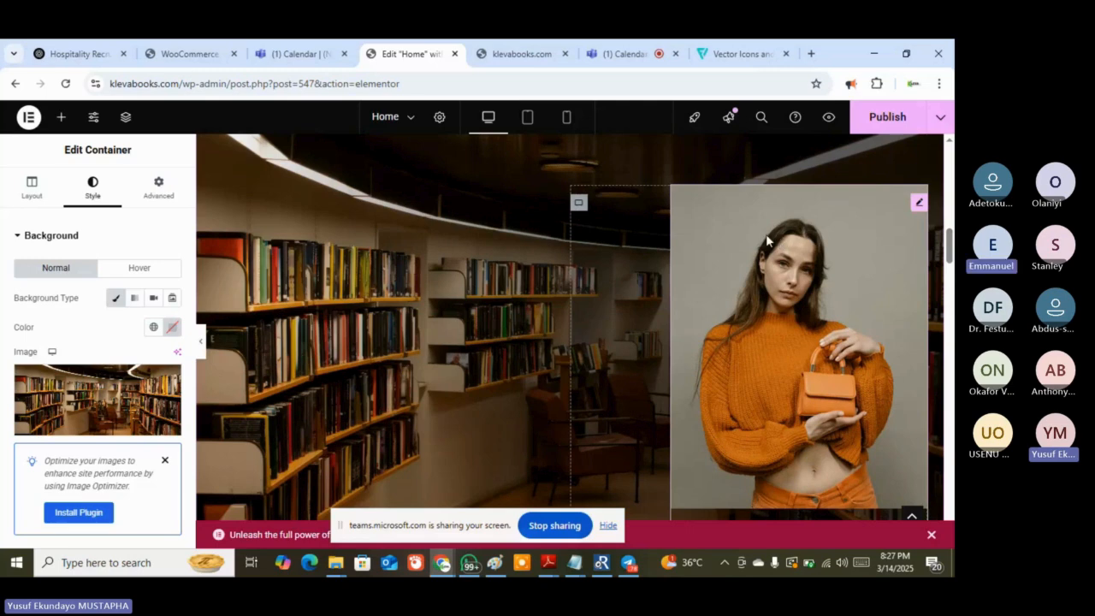
scroll(798, 282, "down", 2)
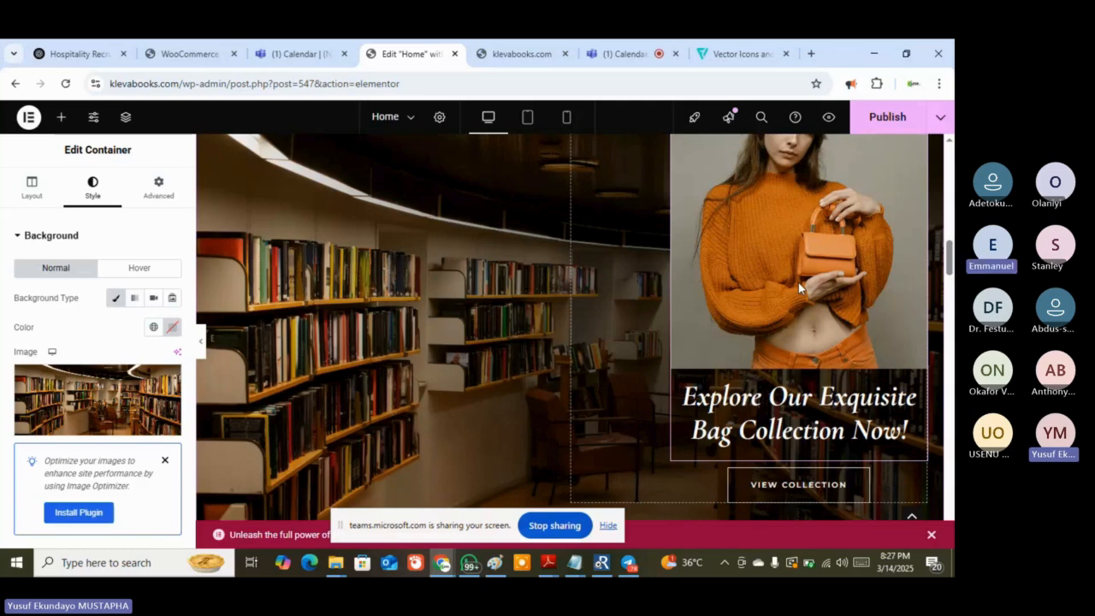
scroll(807, 299, "up", 1)
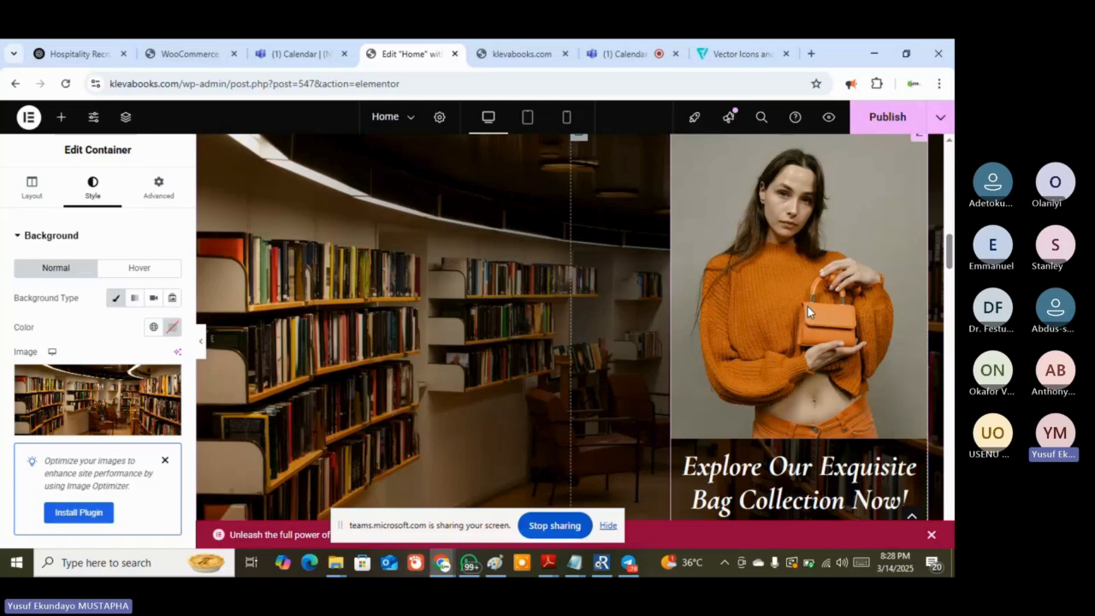
scroll(808, 307, "up", 1)
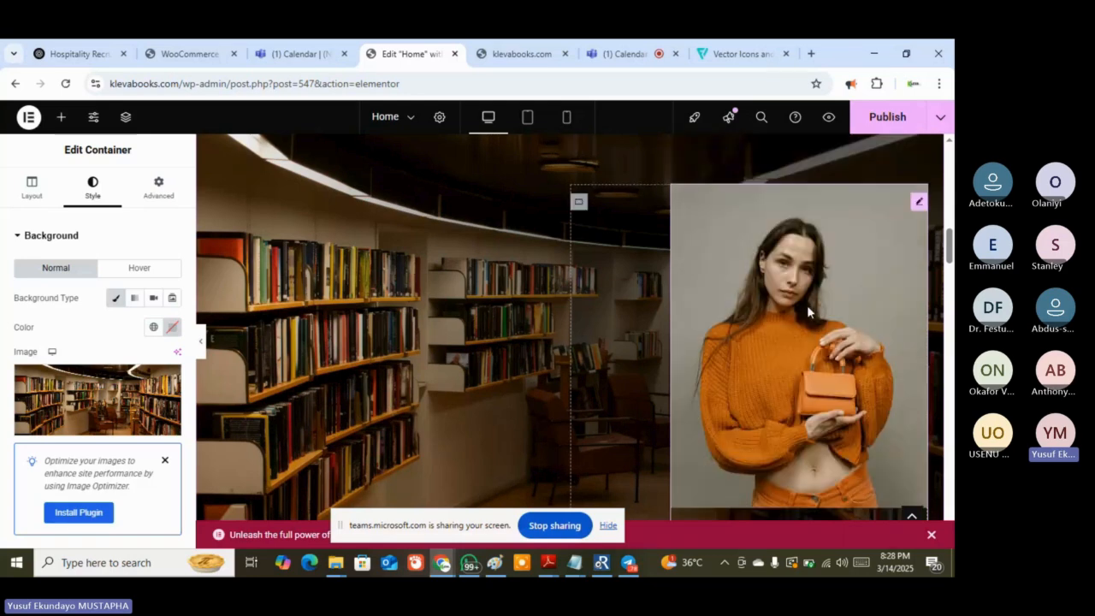
scroll(807, 308, "down", 2)
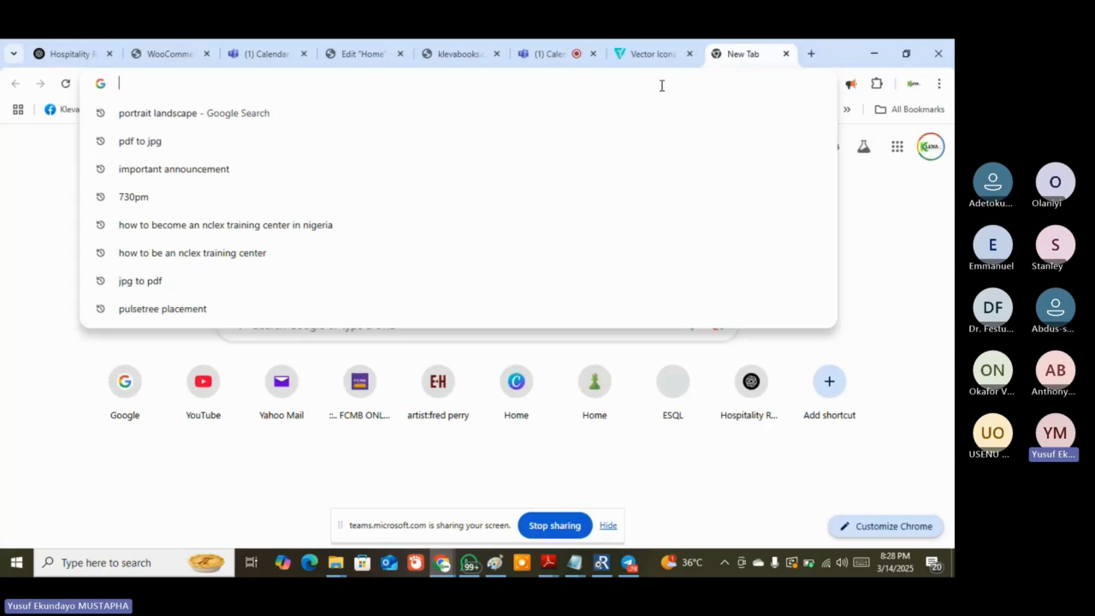
Search Google for 'tolkien series'
type("goo")
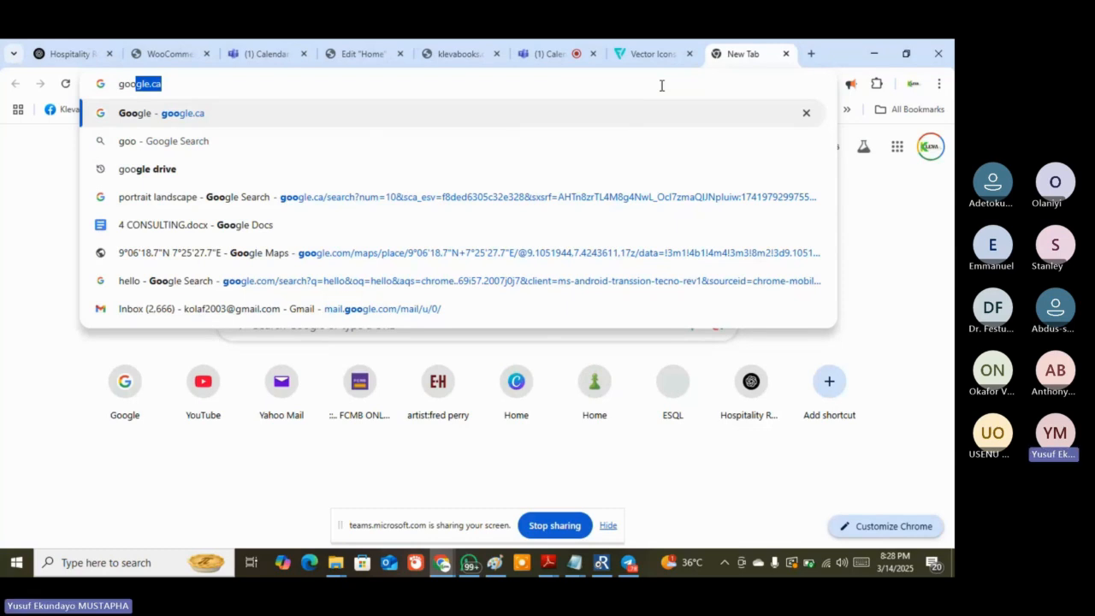
key("Return")
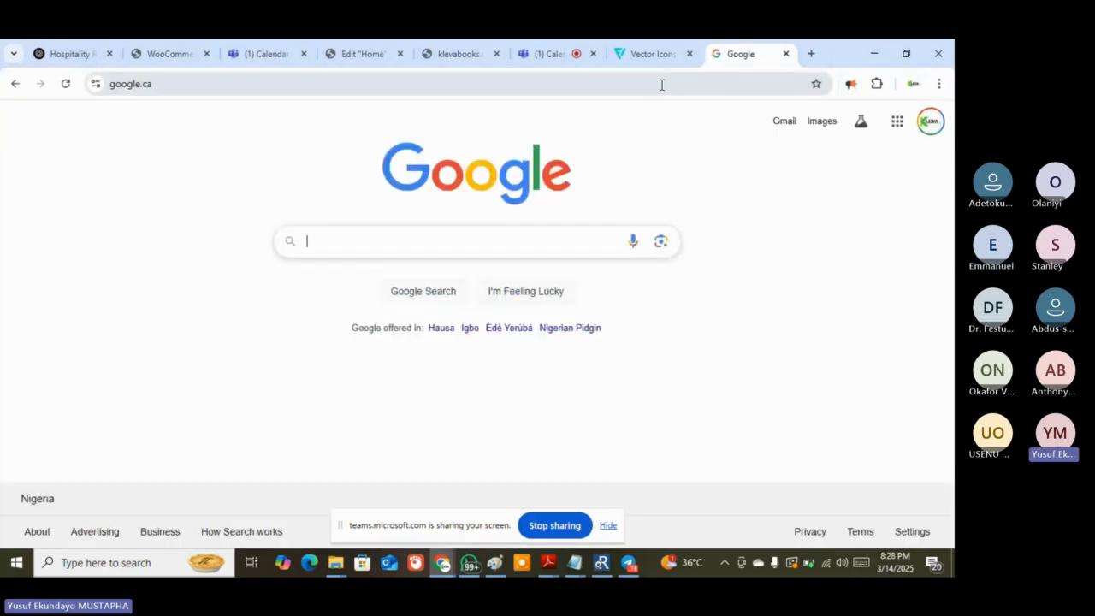
type("to")
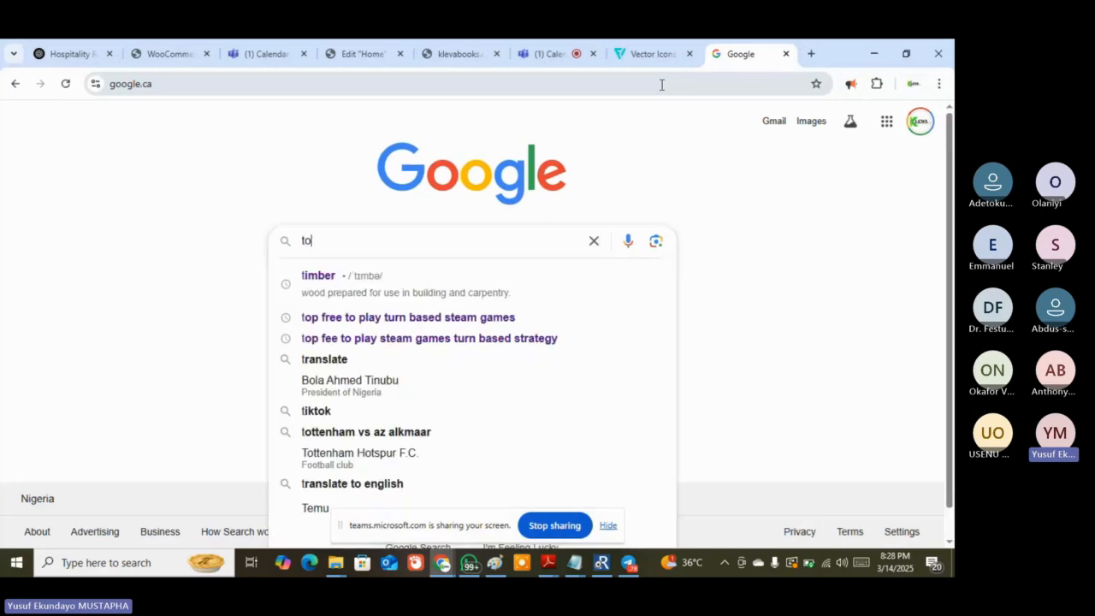
type("lkien series")
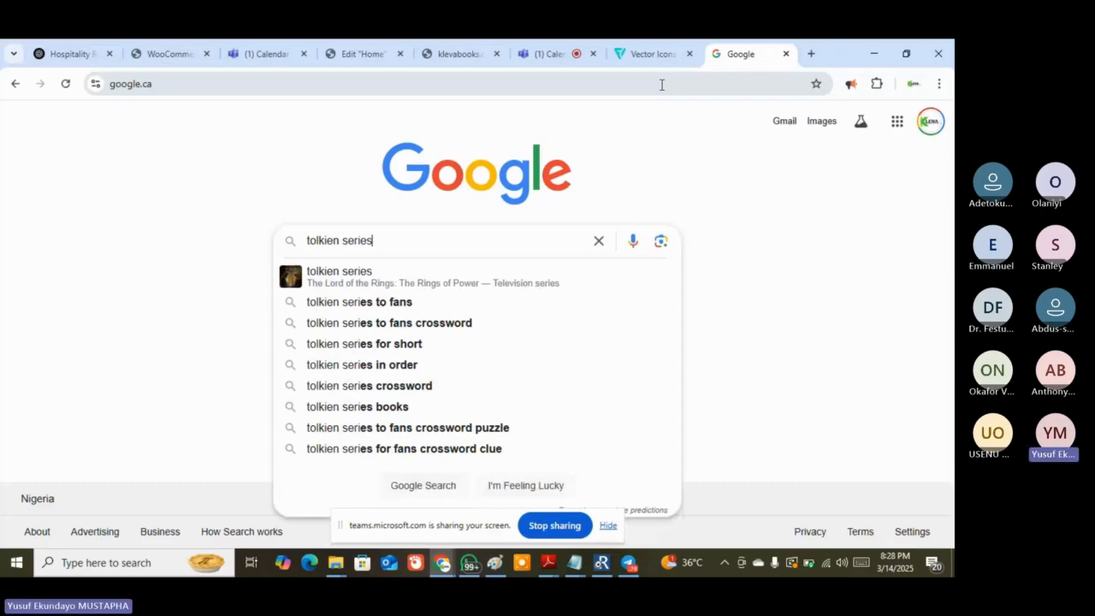
key("Return")
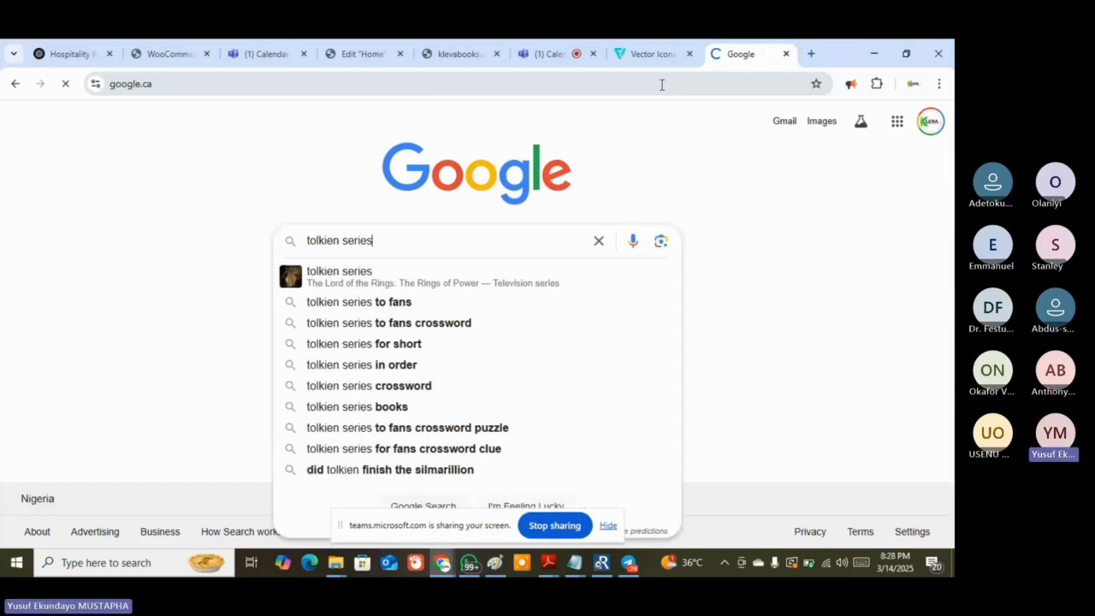
Admit the guest waiting in the meeting lobby, then return to the search results
left_click(575, 54)
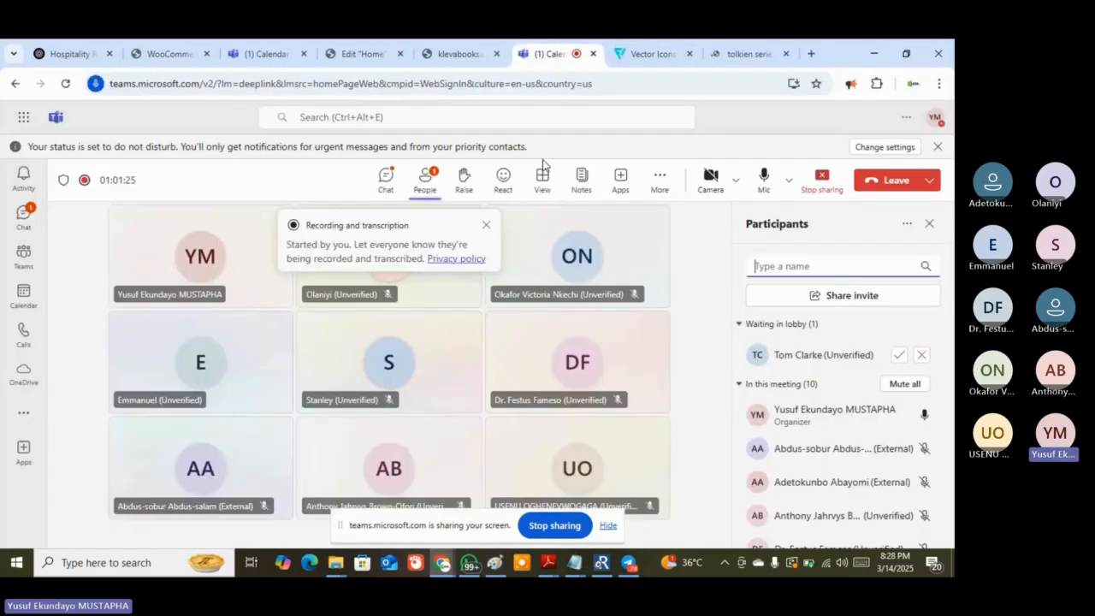
left_click(898, 354)
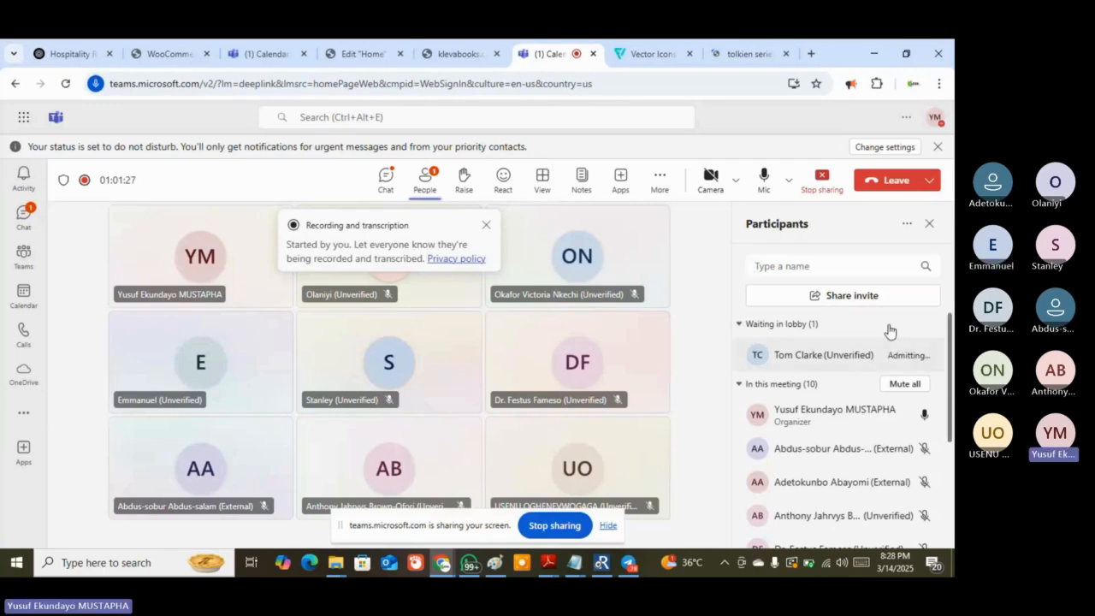
left_click(731, 53)
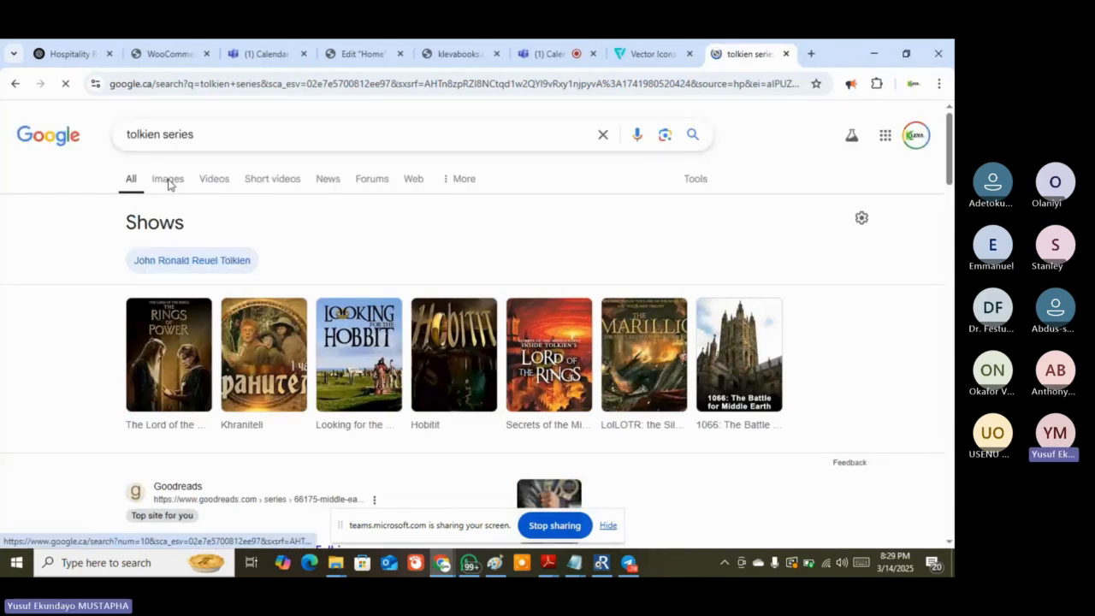
Show image results for tolkien series and preview the eBay Lord of the Rings box set
left_click(169, 181)
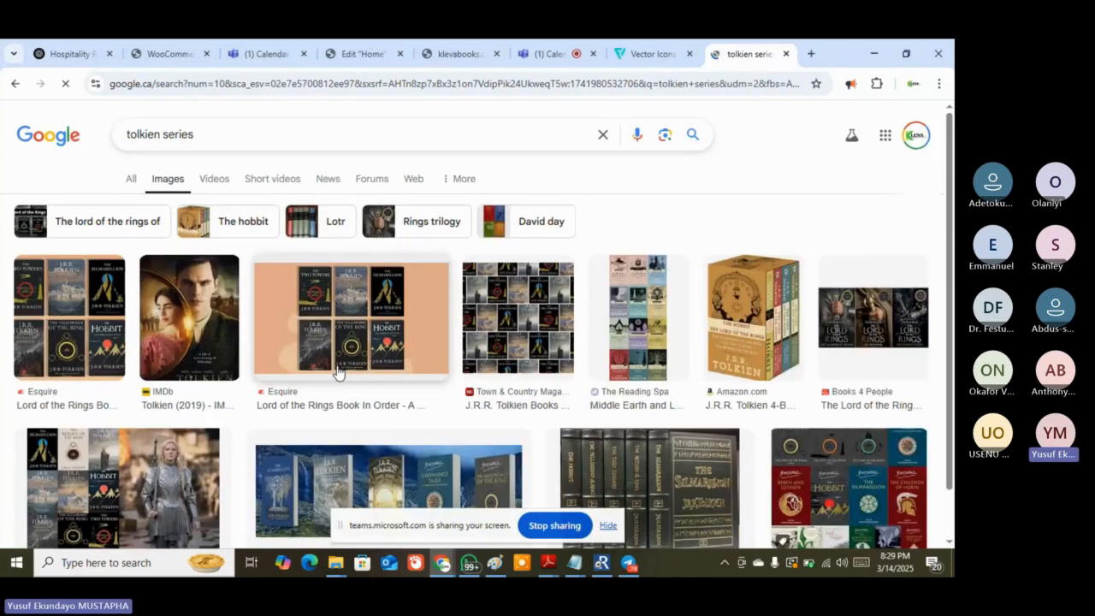
left_click(368, 54)
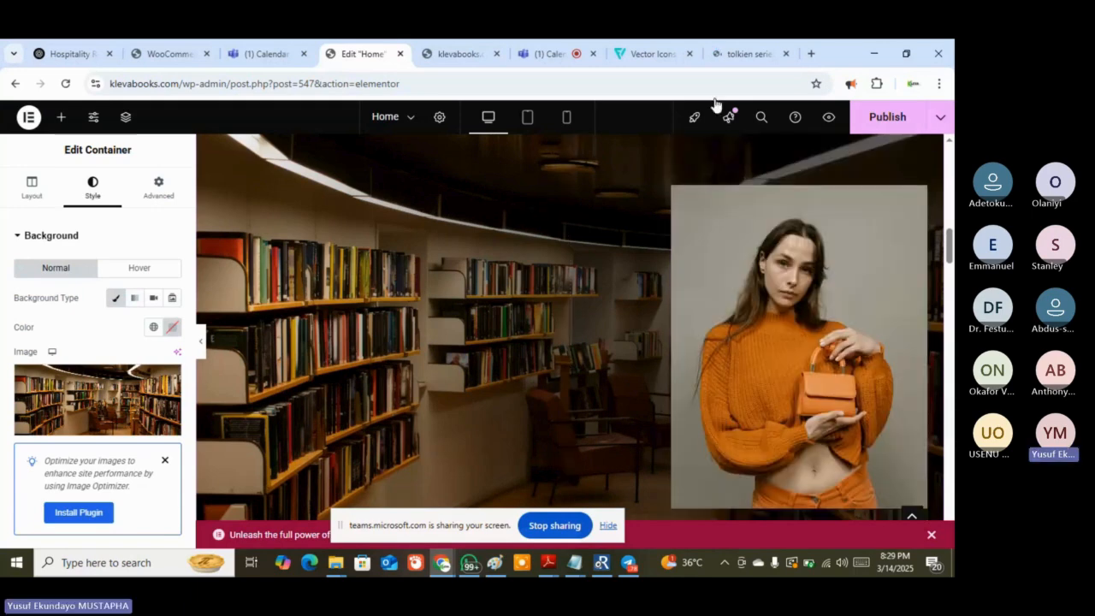
left_click(743, 54)
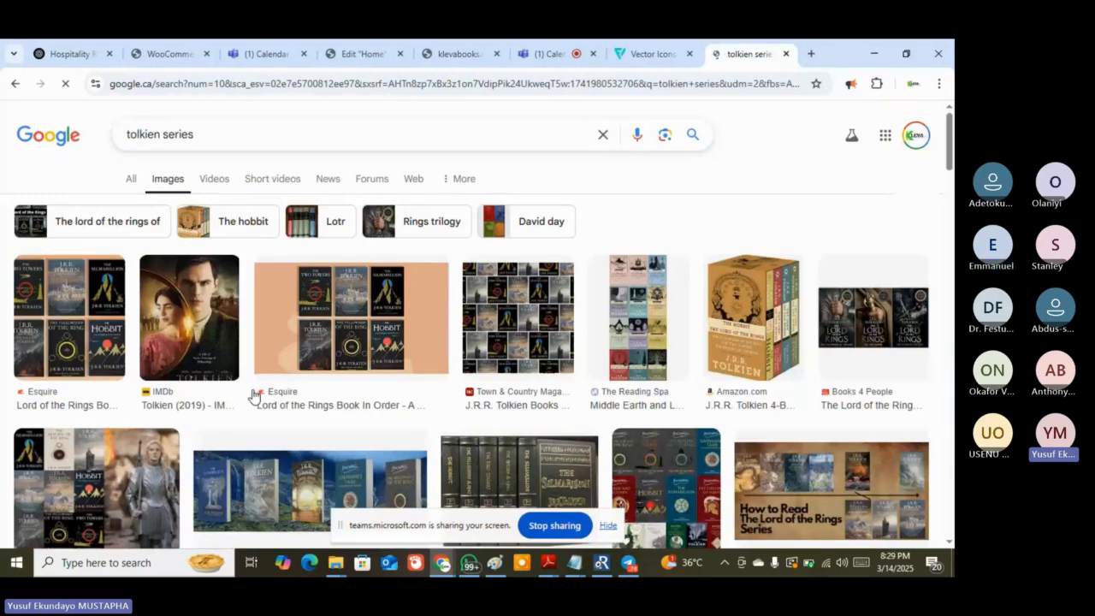
scroll(225, 264, "down", 3)
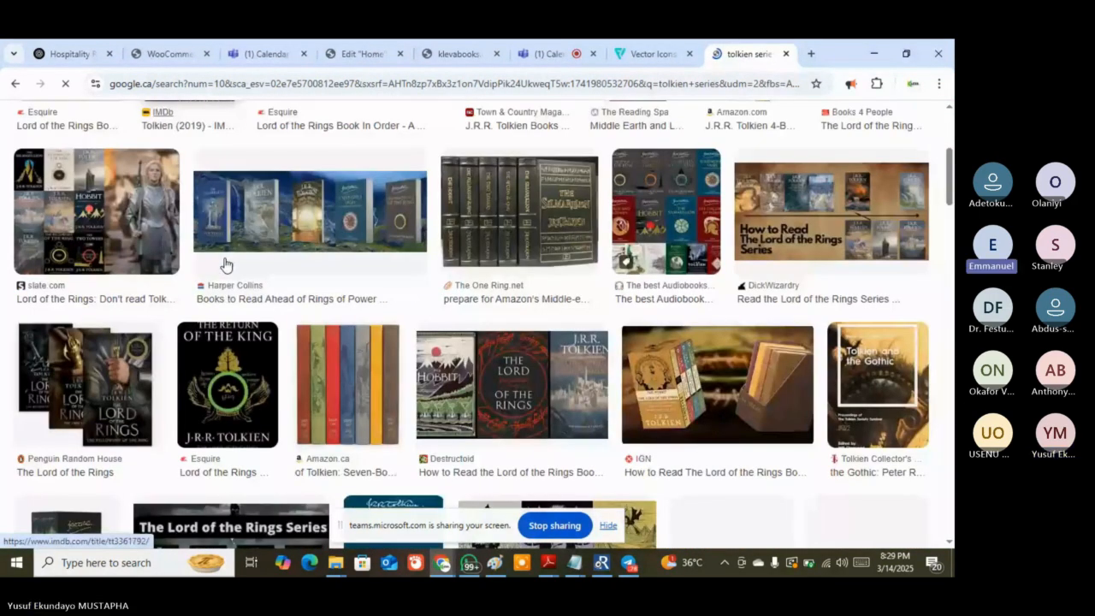
scroll(224, 391, "down", 2)
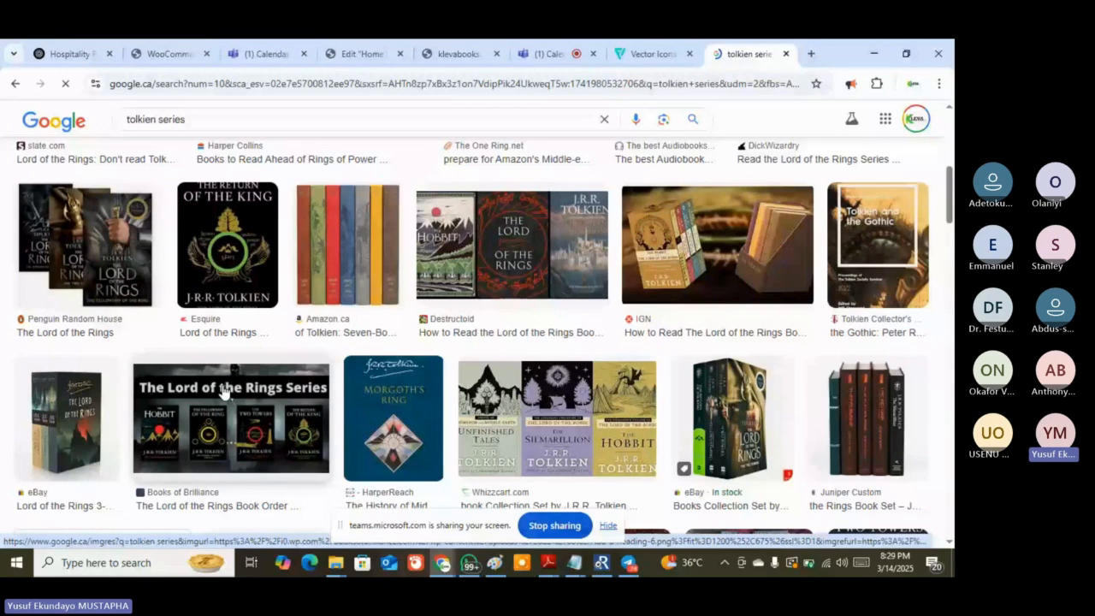
left_click(748, 412)
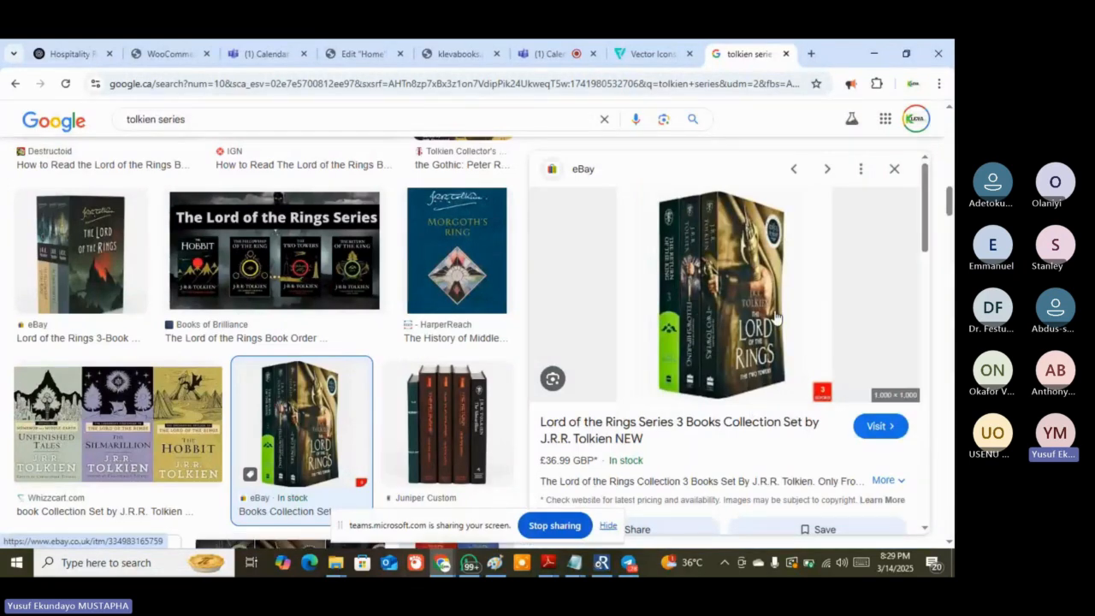
Save the box-set image to Downloads as s-l1200.jpg and return to the Home page editor
right_click(728, 324)
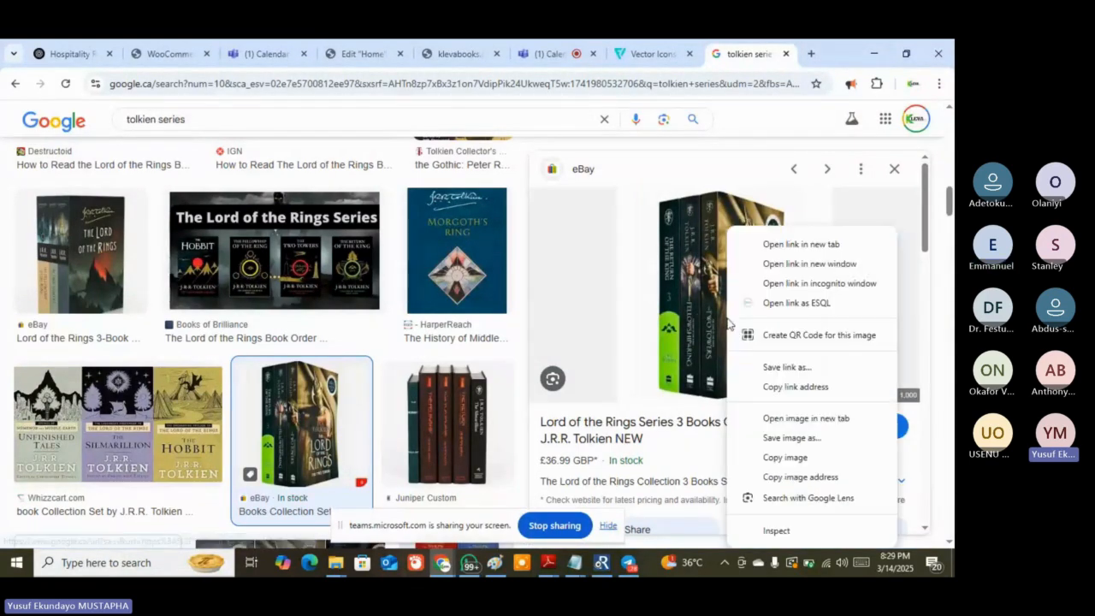
left_click(811, 441)
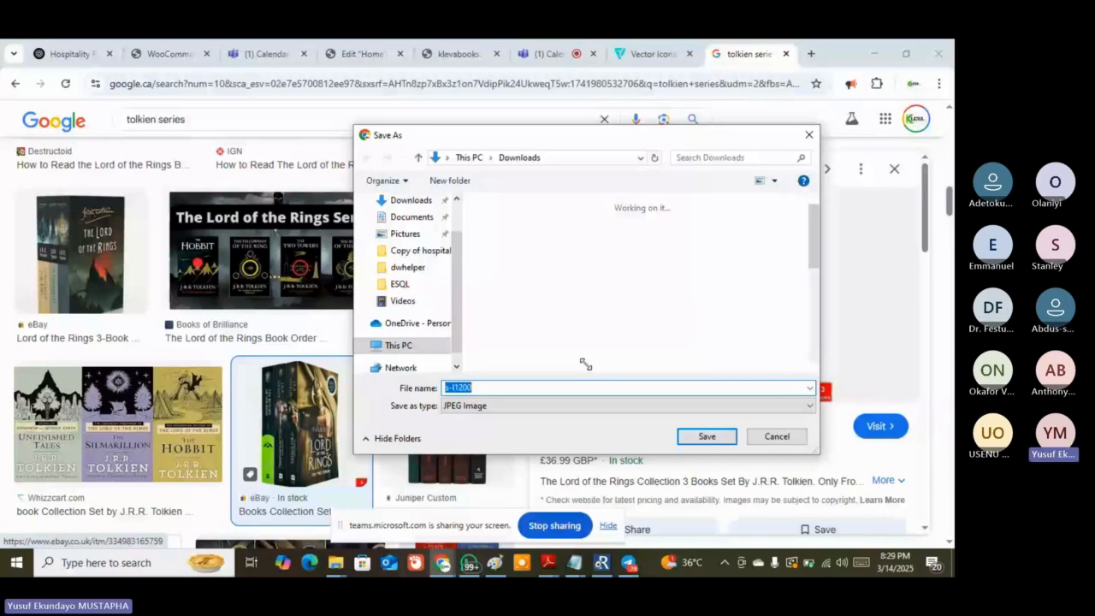
key("Return")
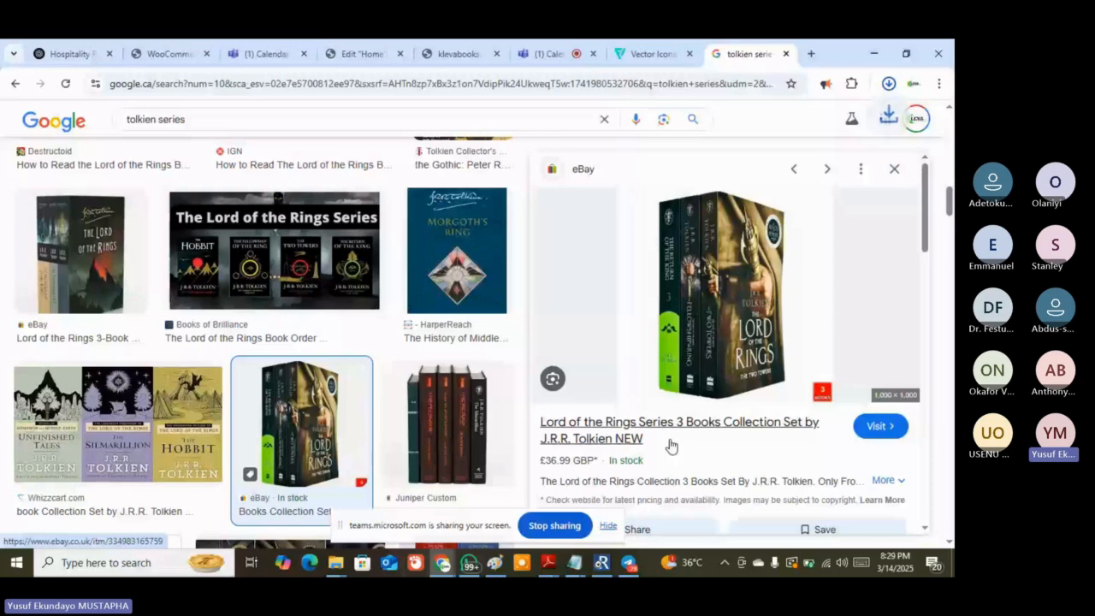
left_click(363, 54)
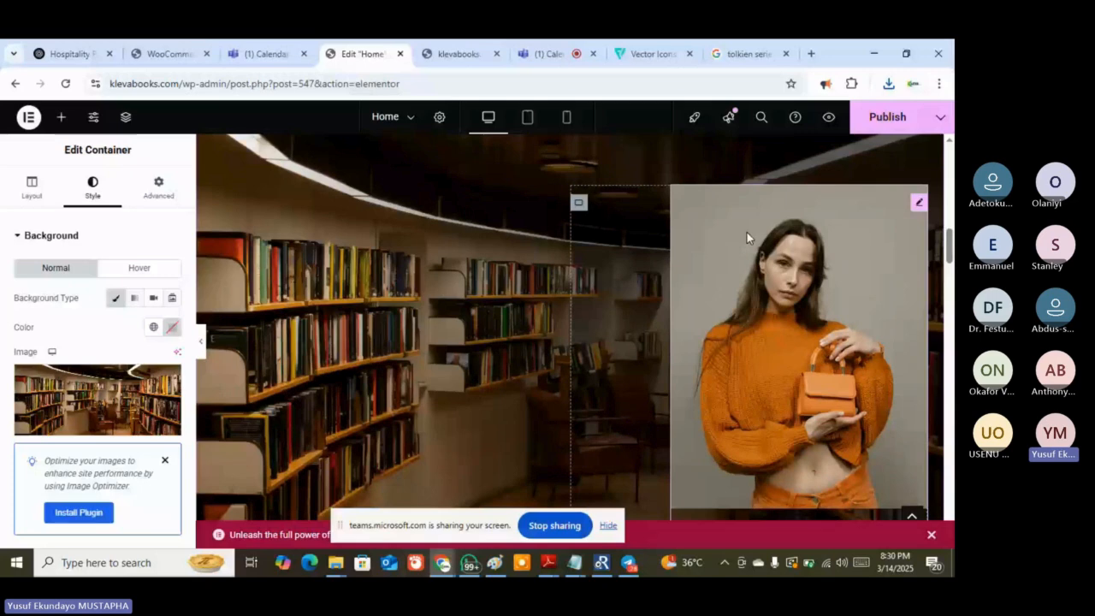
Edit the bag-collection image box and start uploading a replacement image from the computer
left_click(920, 205)
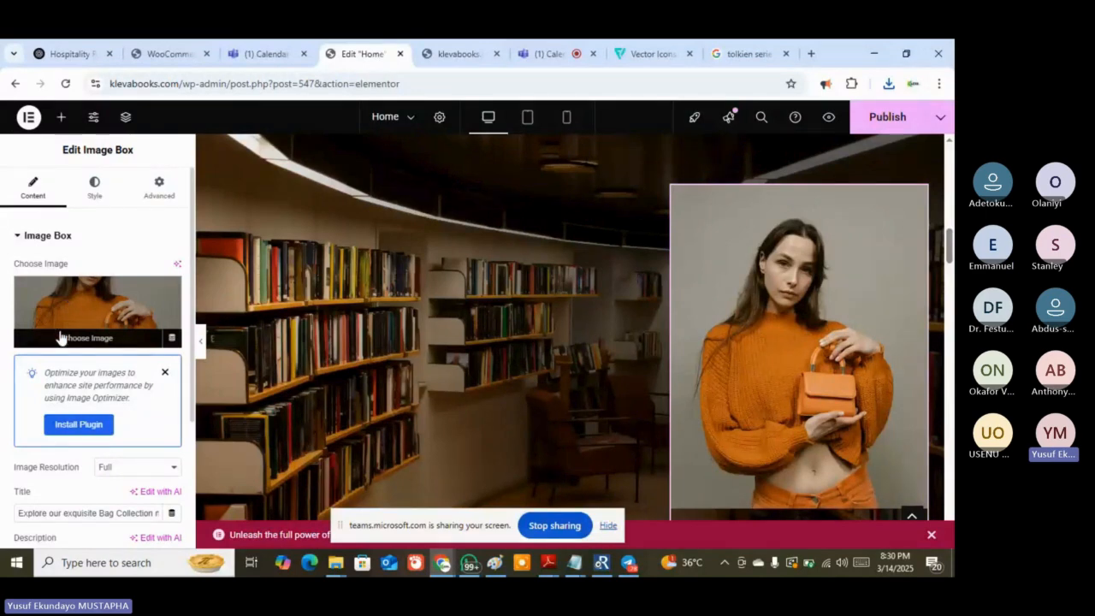
left_click(62, 338)
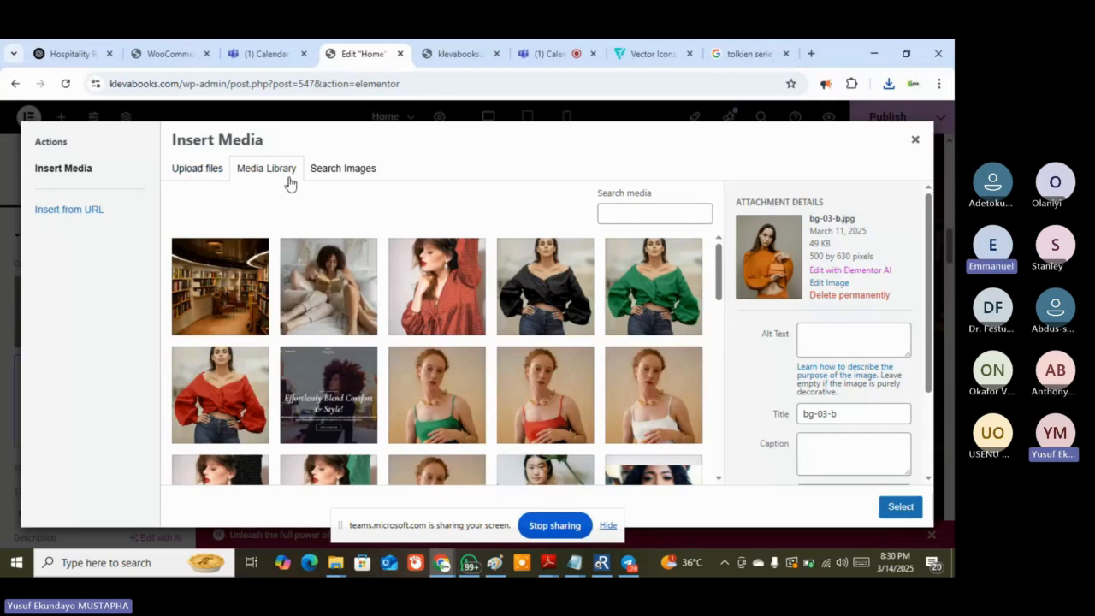
left_click(187, 169)
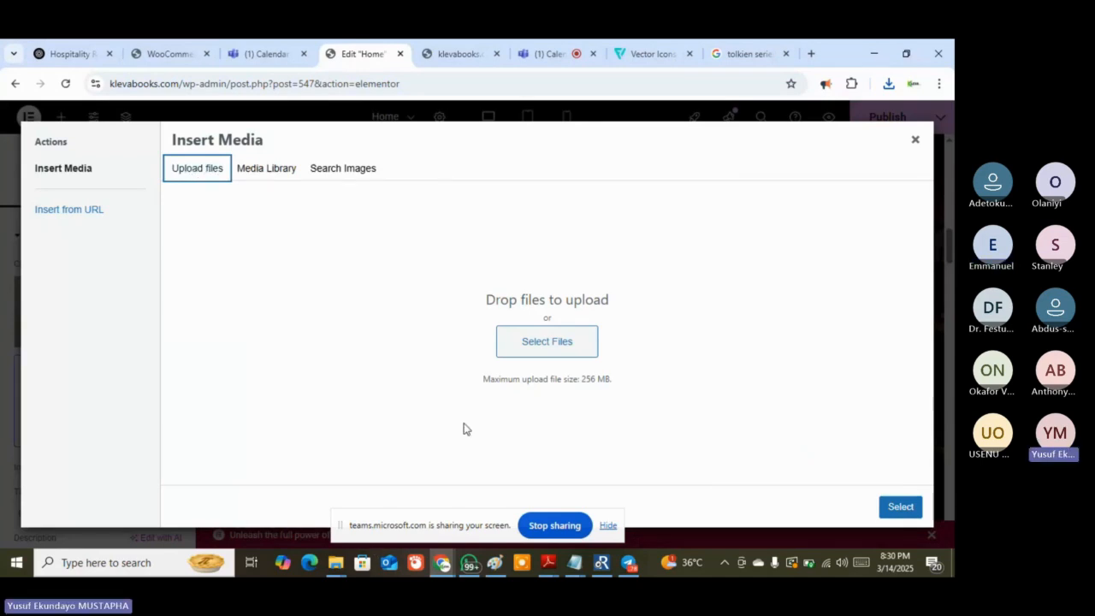
left_click(530, 346)
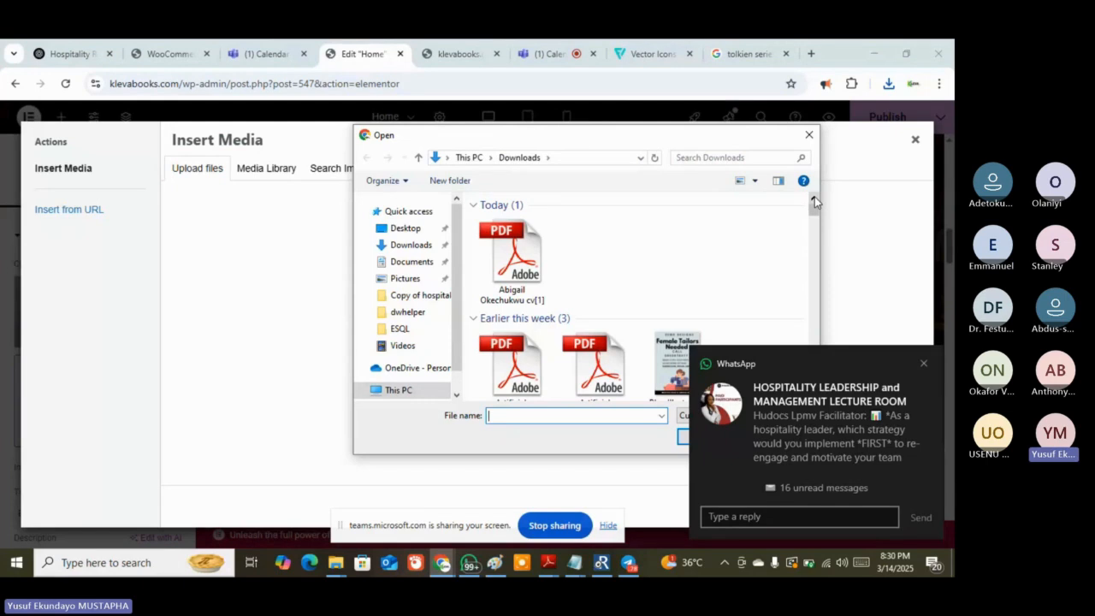
Browse Downloads in the file picker, cancel the upload, and return to the tolkien series images
left_click(395, 246)
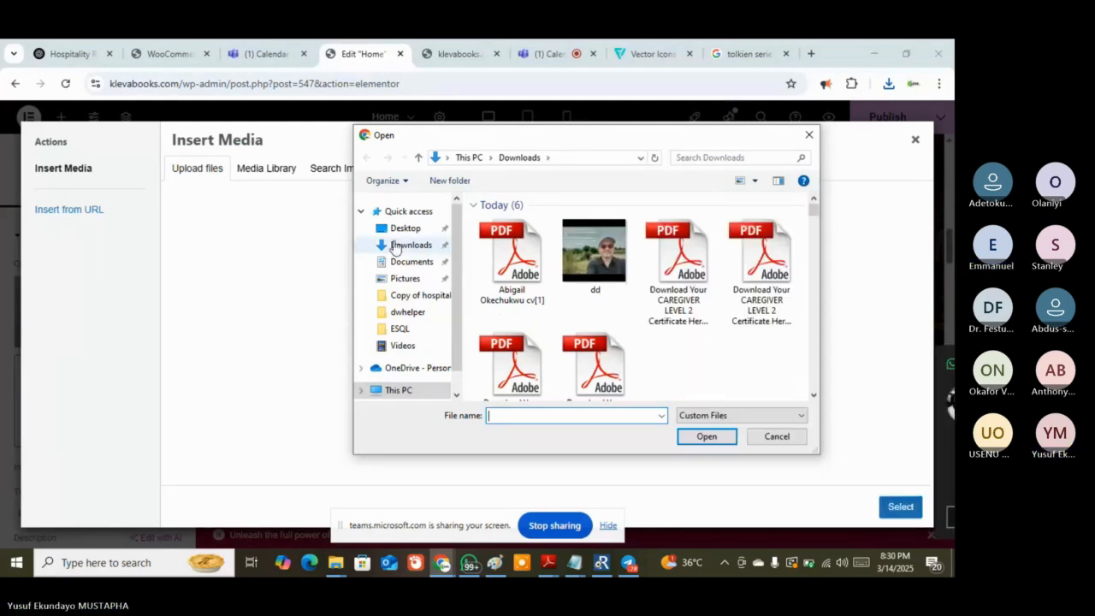
scroll(536, 241, "down", 4)
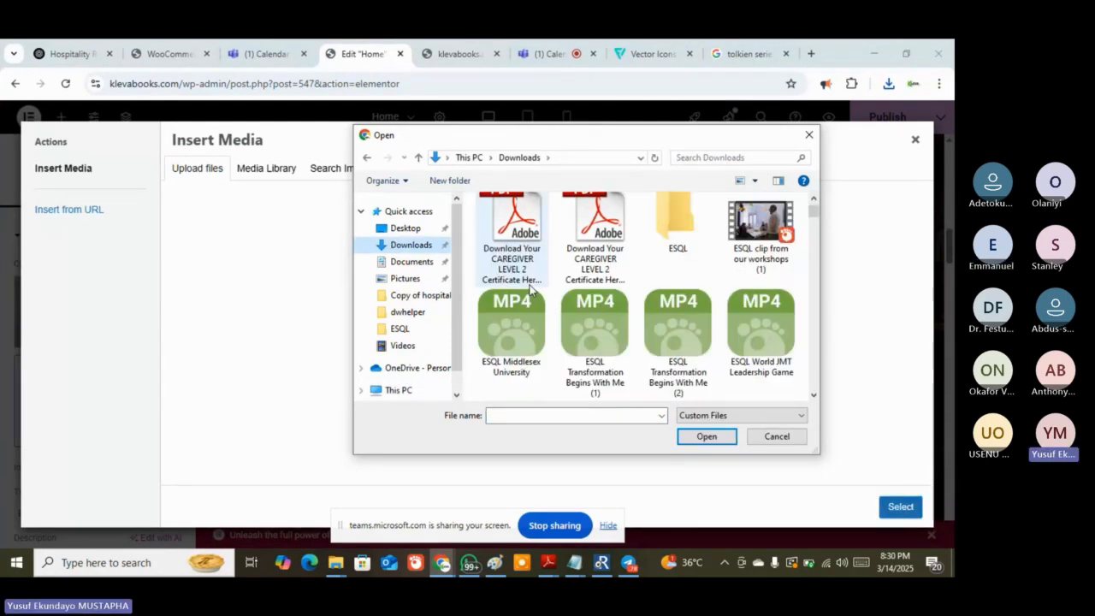
scroll(531, 291, "up", 3)
scroll(530, 291, "down", 3)
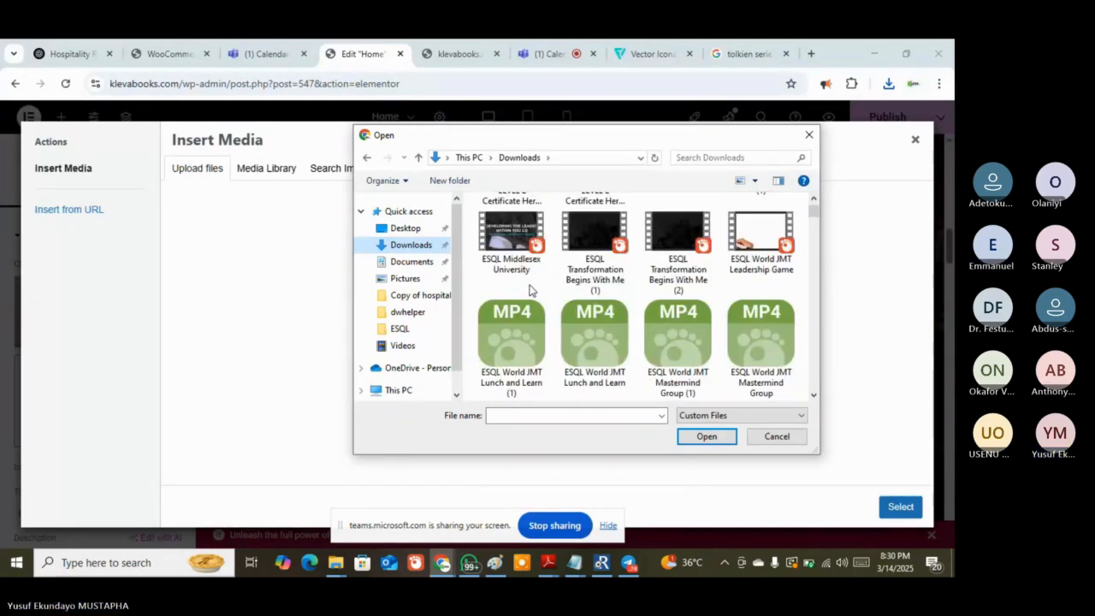
scroll(530, 291, "up", 4)
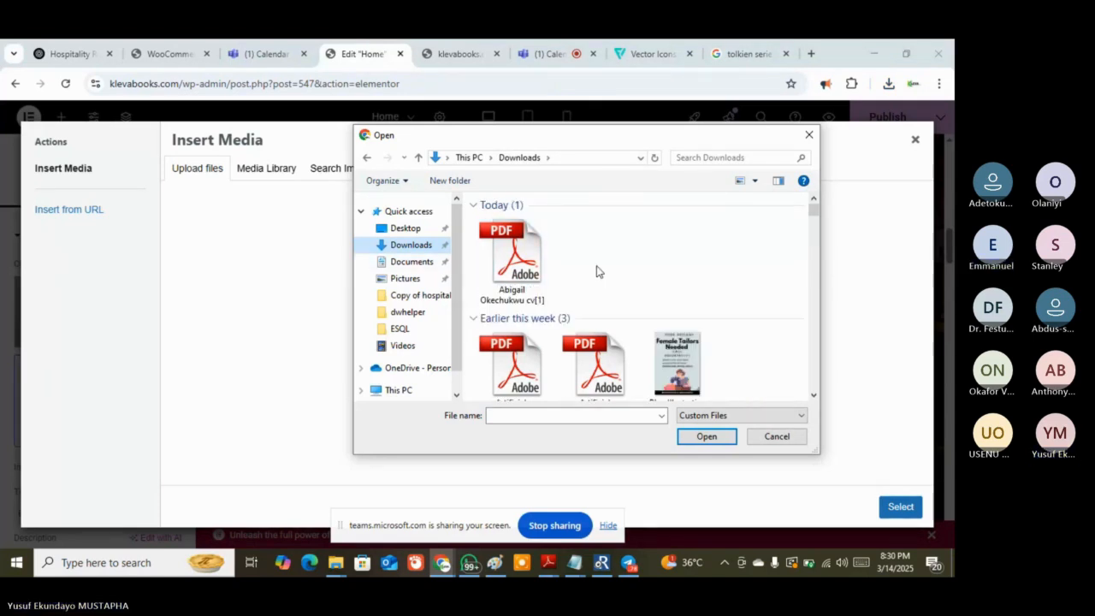
scroll(597, 272, "down", 3)
scroll(597, 271, "up", 1)
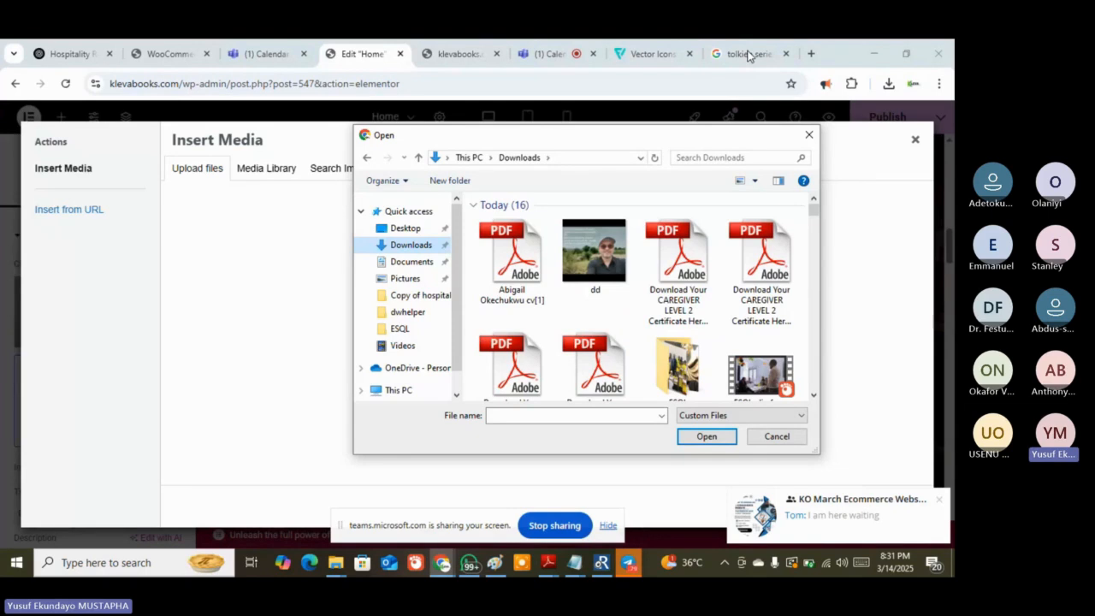
left_click(791, 442)
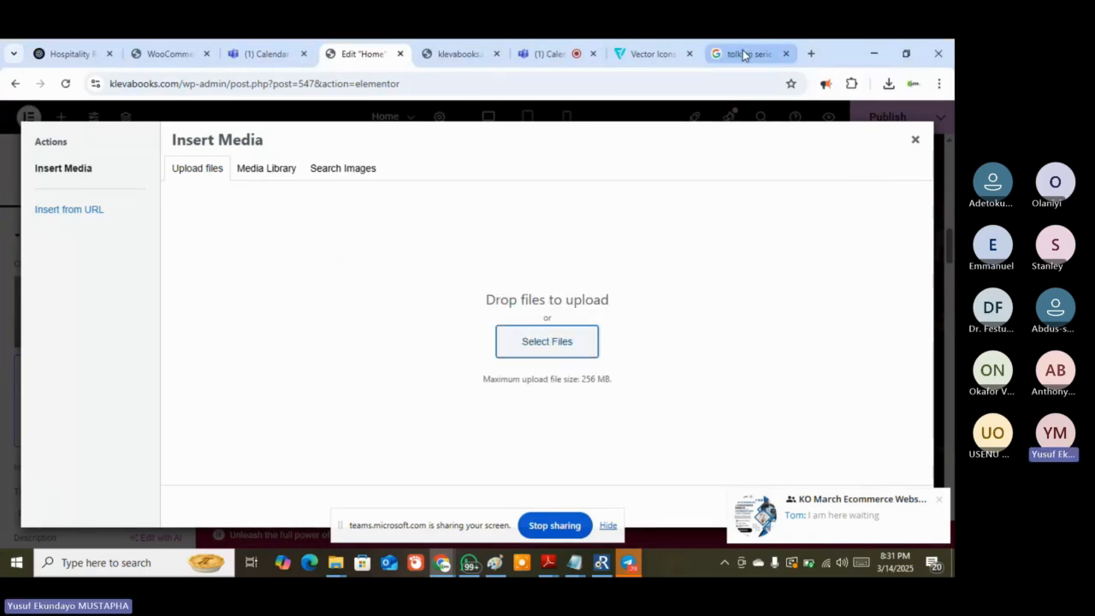
left_click(743, 55)
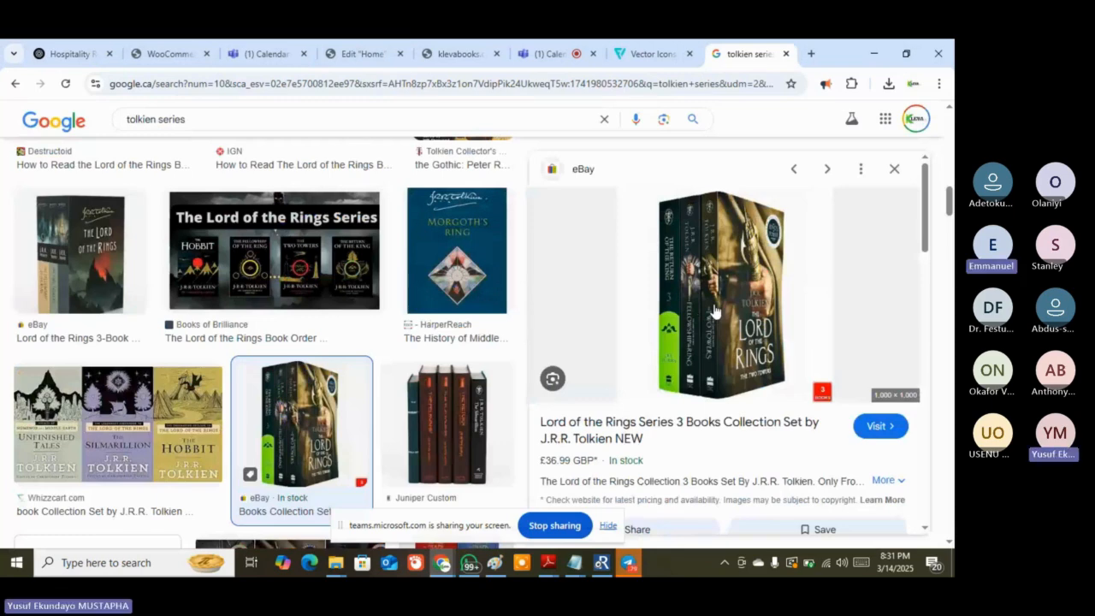
Save the Lord of the Rings image as 'lord' and reopen WordPress's upload file picker
right_click(767, 332)
left_click(671, 317)
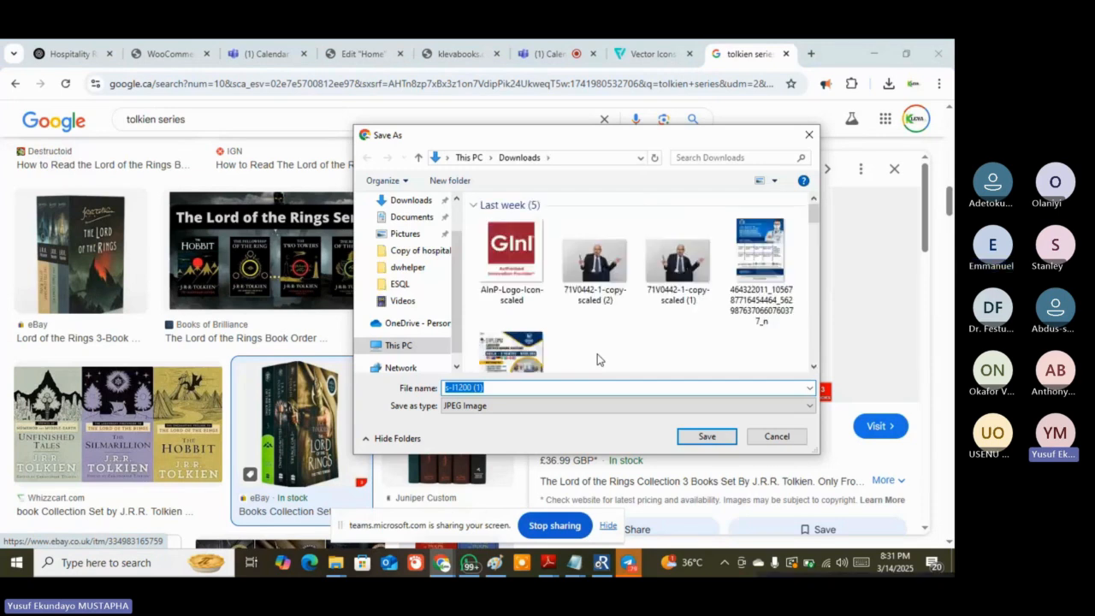
type("lord")
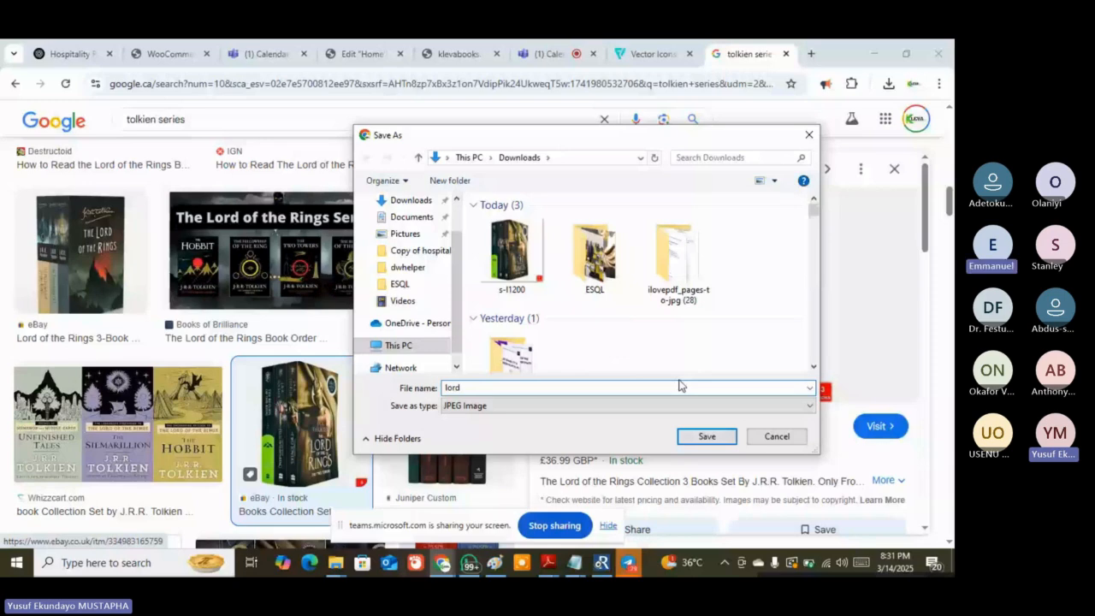
left_click(699, 437)
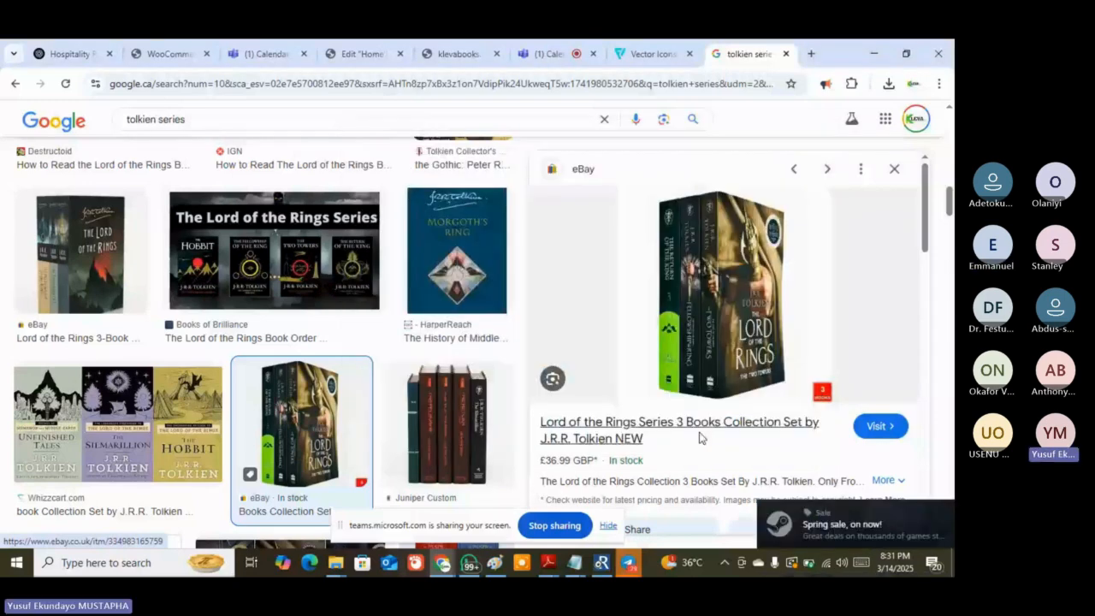
left_click(362, 53)
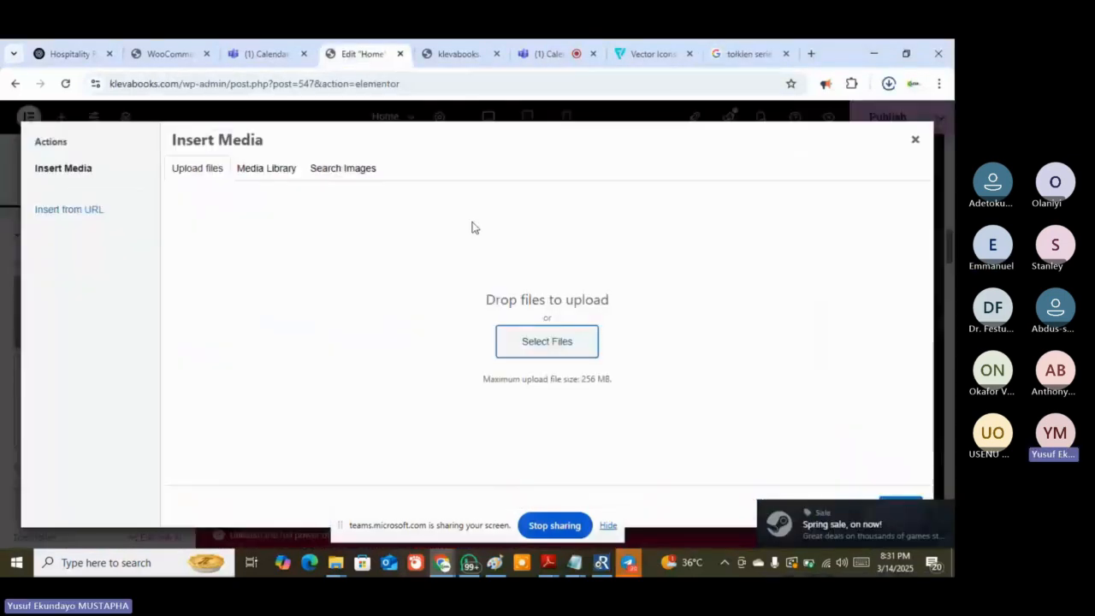
left_click(565, 343)
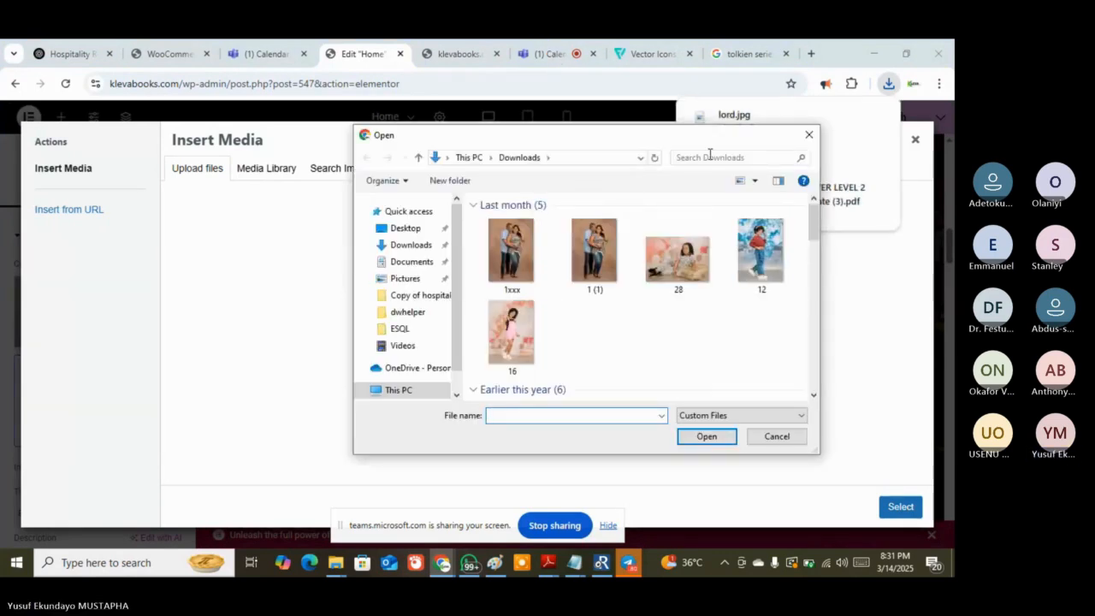
Search the file picker for 'lord', then close it without choosing a file
left_click(711, 157)
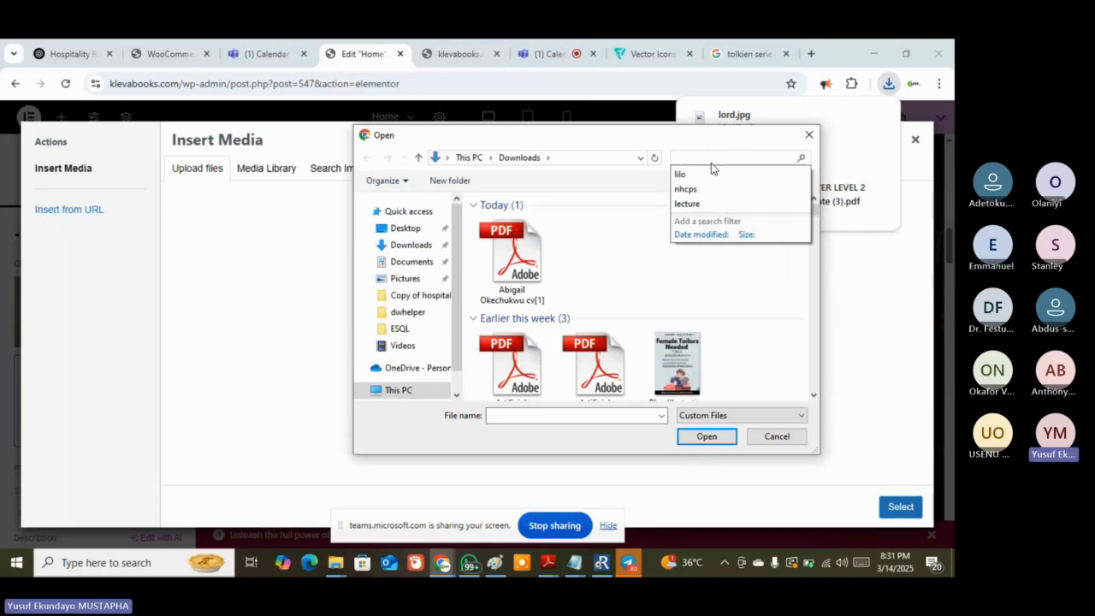
type("lord")
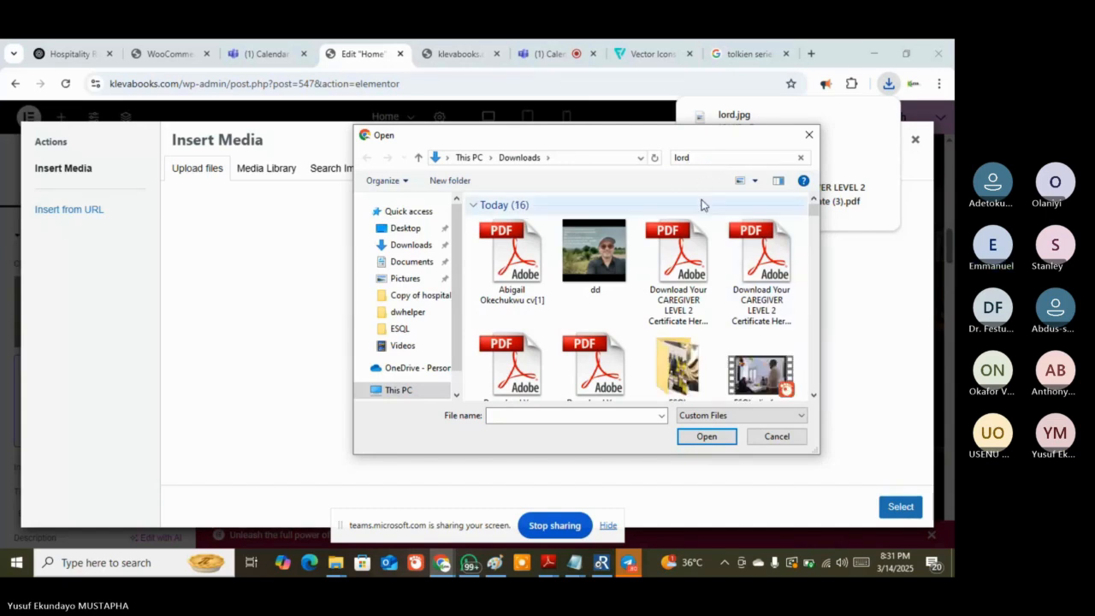
left_click(704, 157)
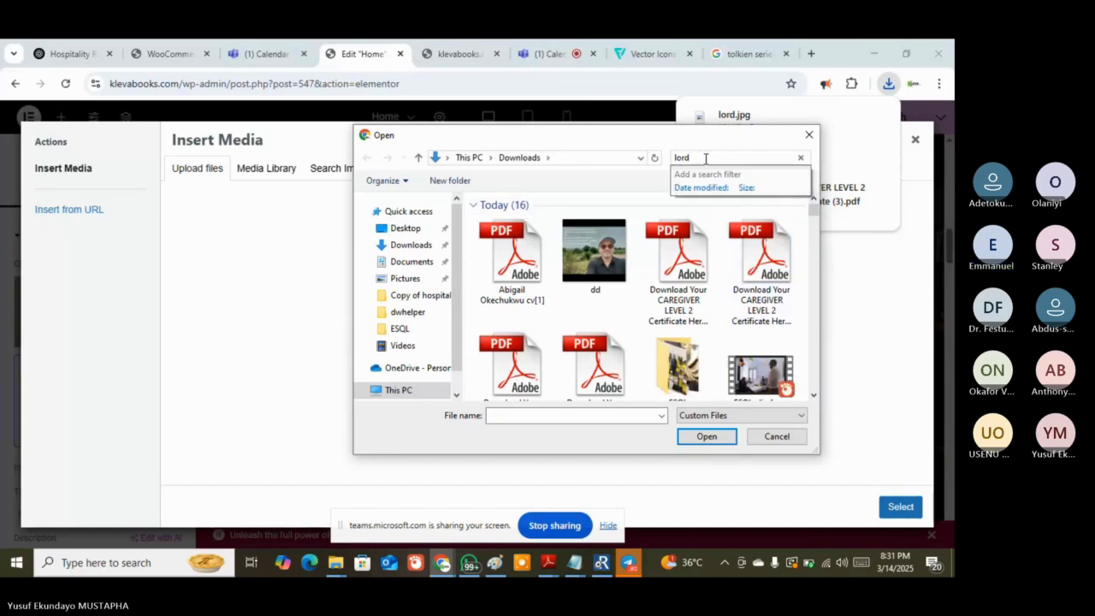
key("Return")
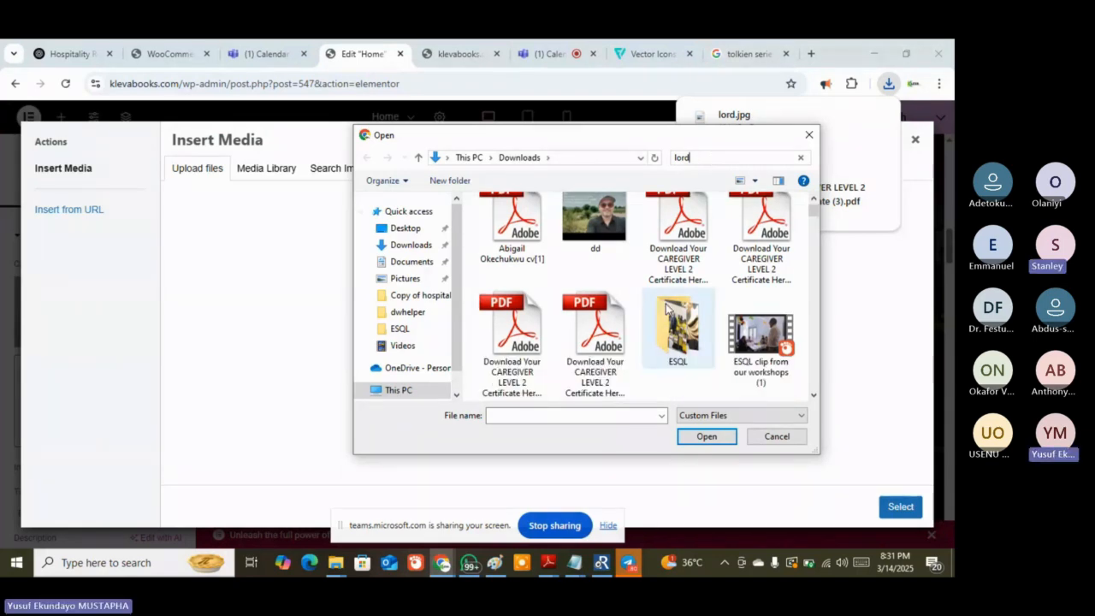
scroll(697, 277, "down", 3)
left_click(612, 231)
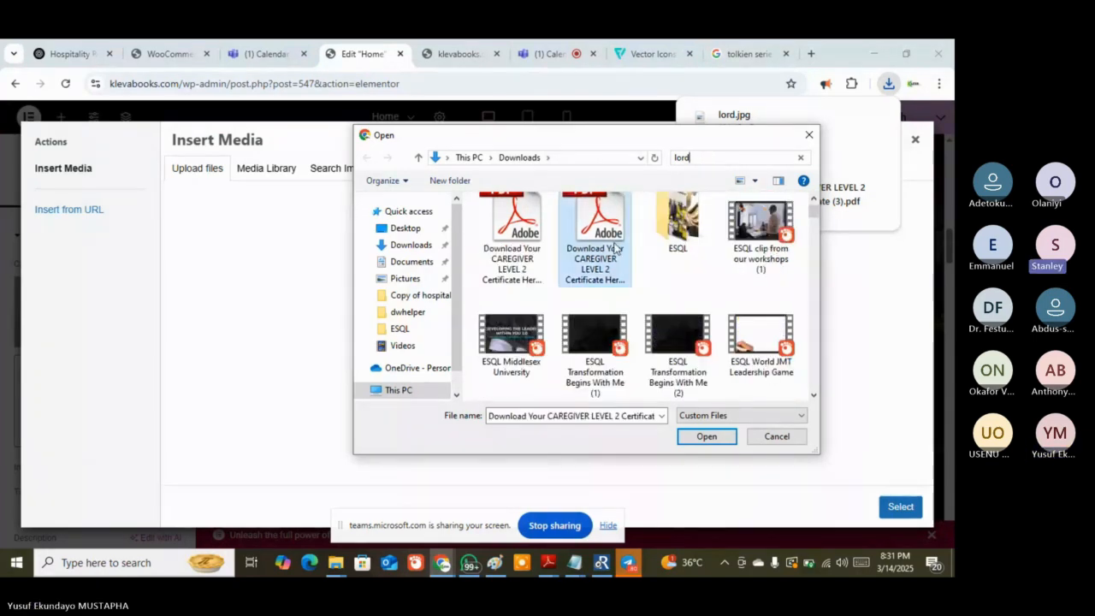
scroll(614, 248, "up", 1)
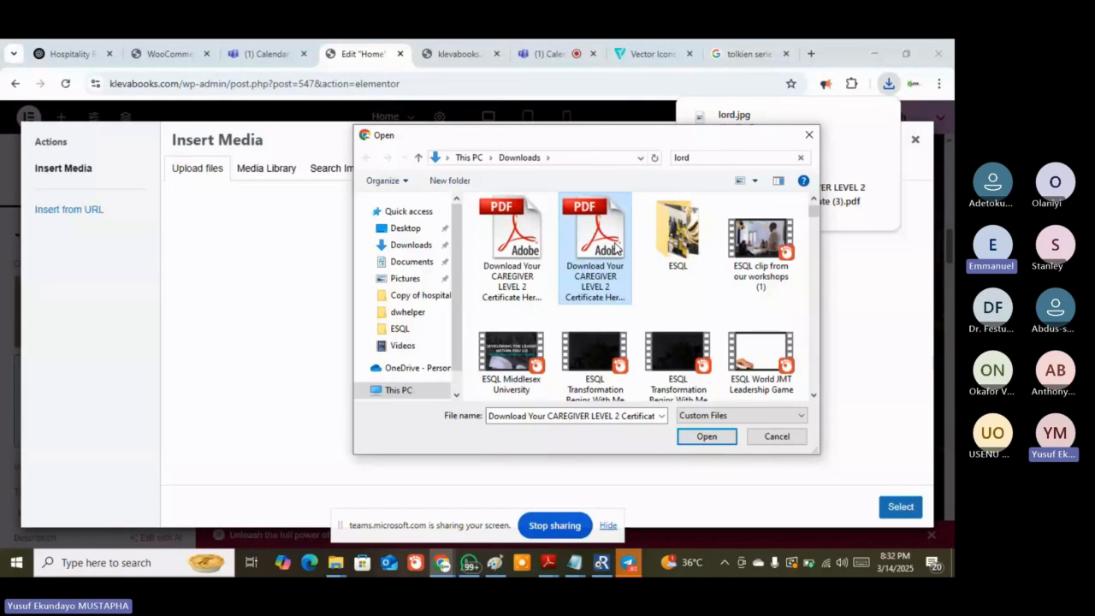
scroll(614, 248, "up", 1)
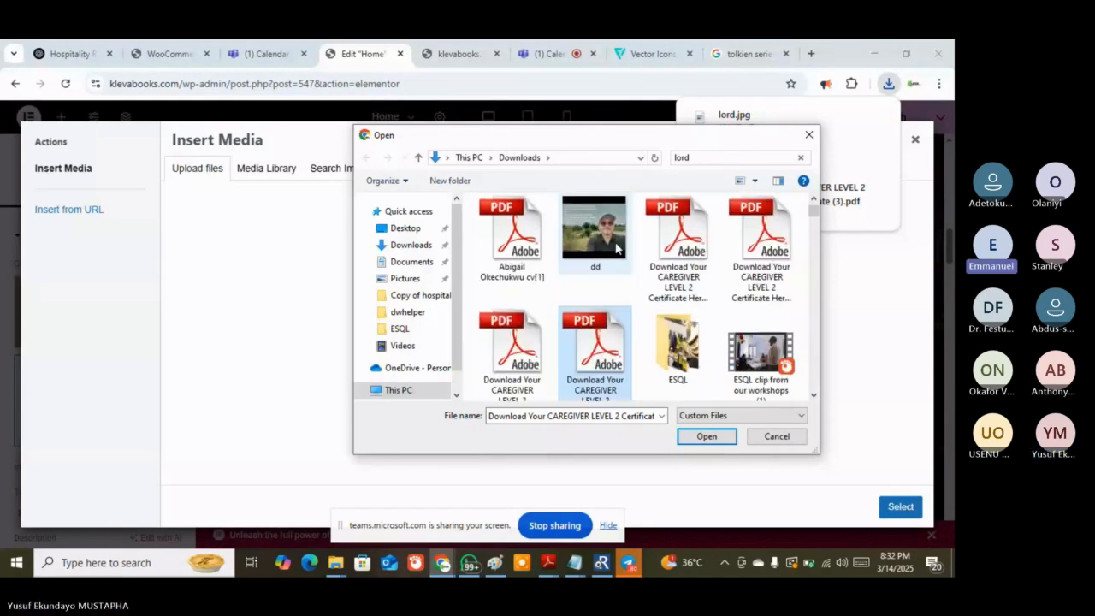
left_click(808, 135)
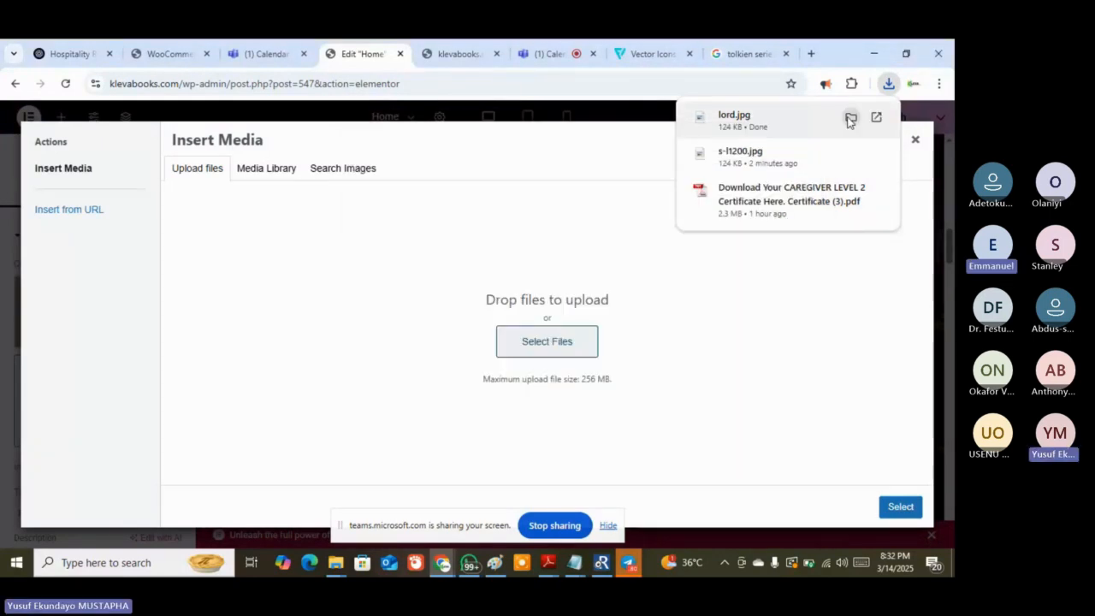
Drag lord.jpg from its Downloads folder into Insert Media and set it as the image box picture
left_click(851, 118)
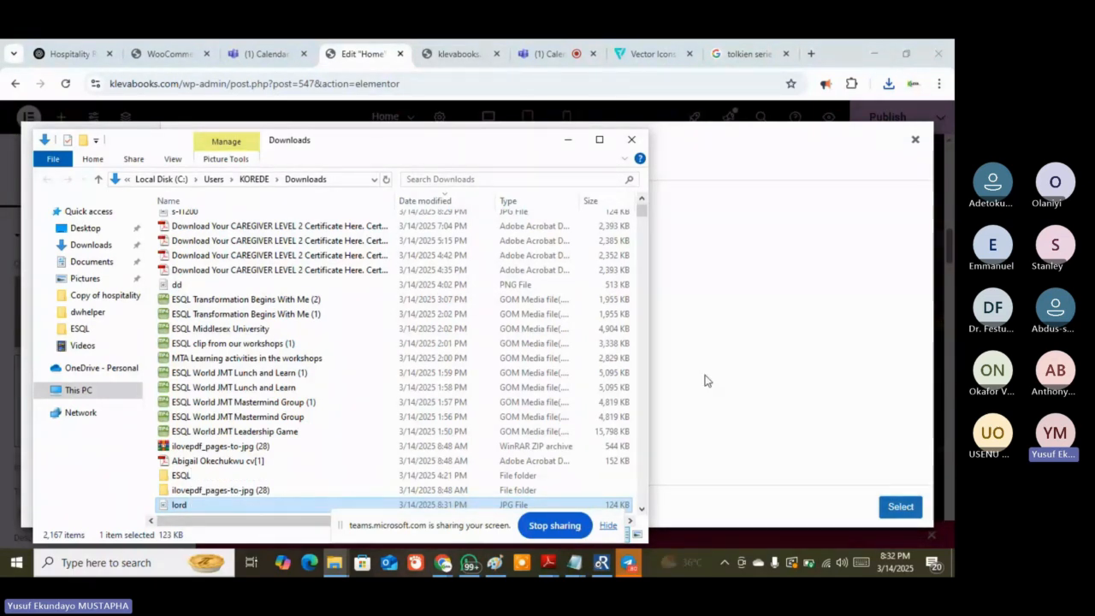
left_click_drag(705, 379, 760, 353)
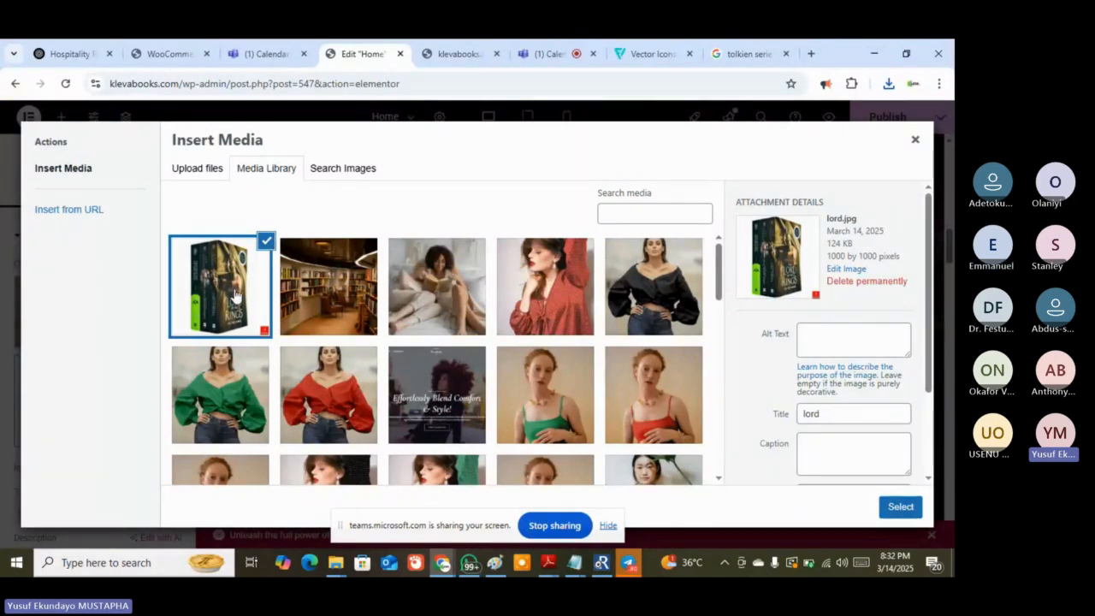
left_click(900, 506)
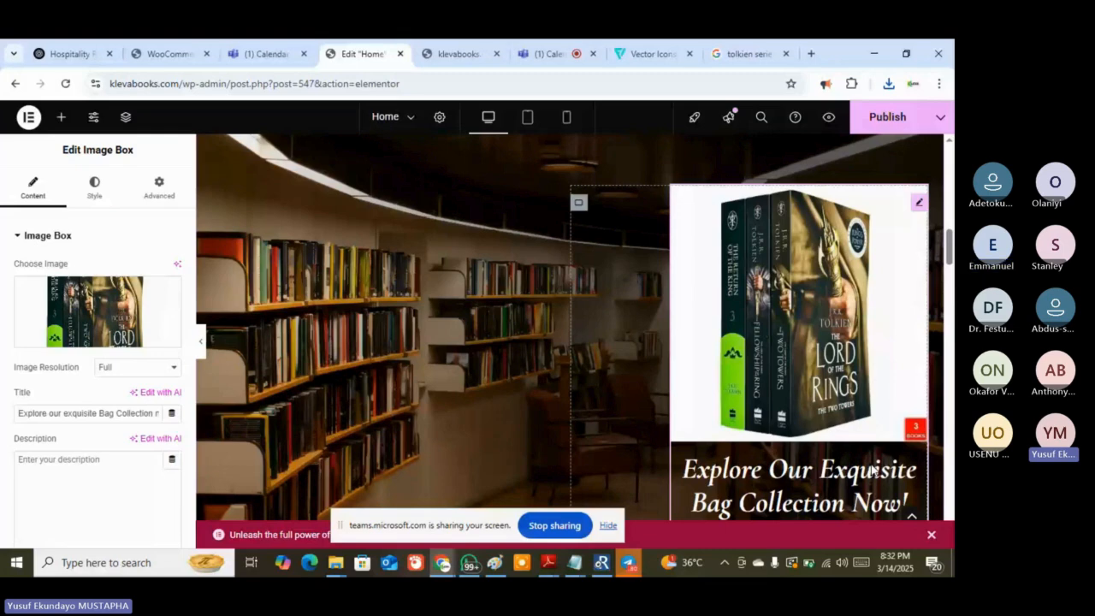
Scroll down past the Lord of the Rings image box to the Pinstripe Blazers section
scroll(568, 432, "down", 1)
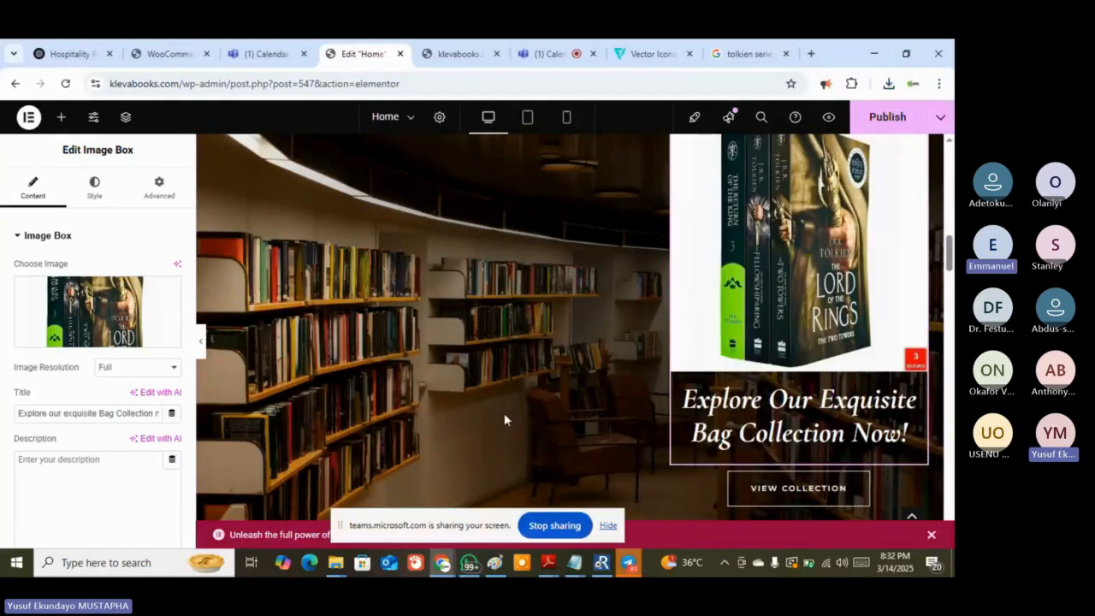
scroll(504, 412, "down", 2)
scroll(504, 412, "down", 3)
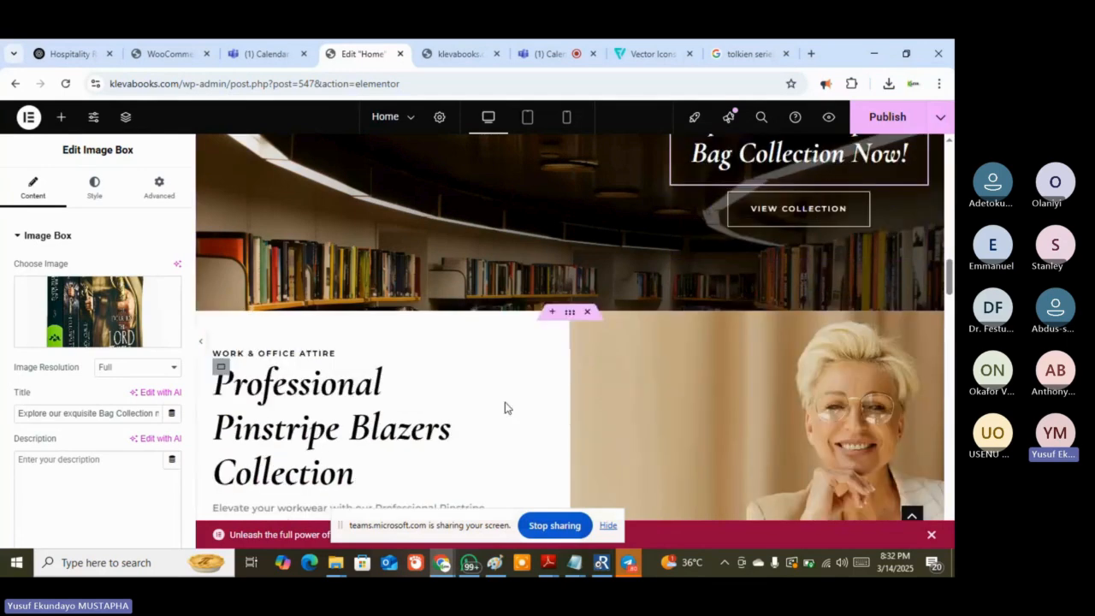
scroll(554, 382, "down", 3)
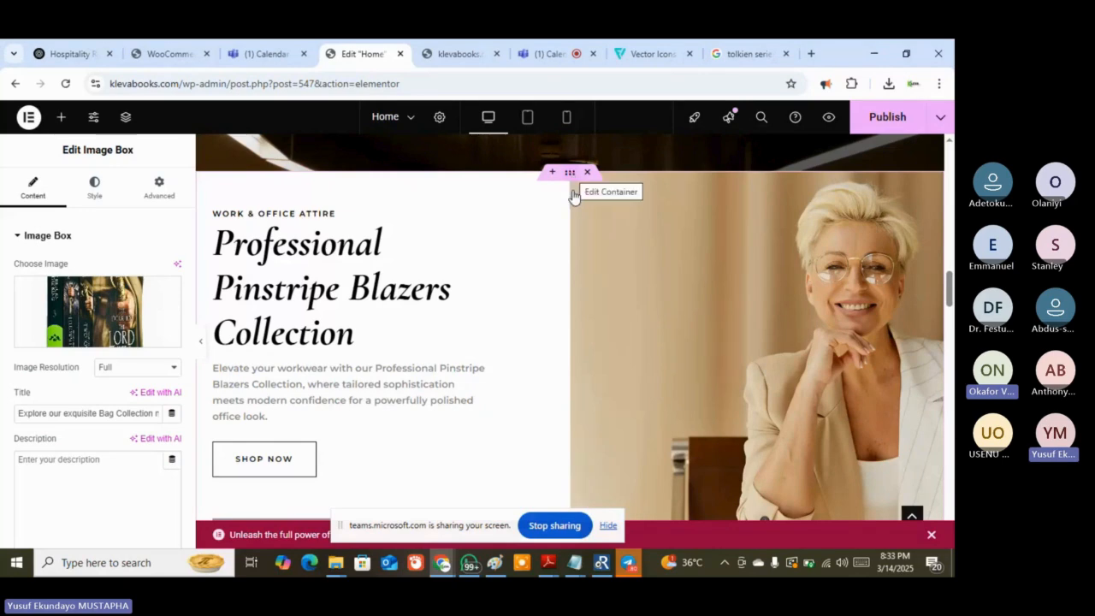
left_click(557, 60)
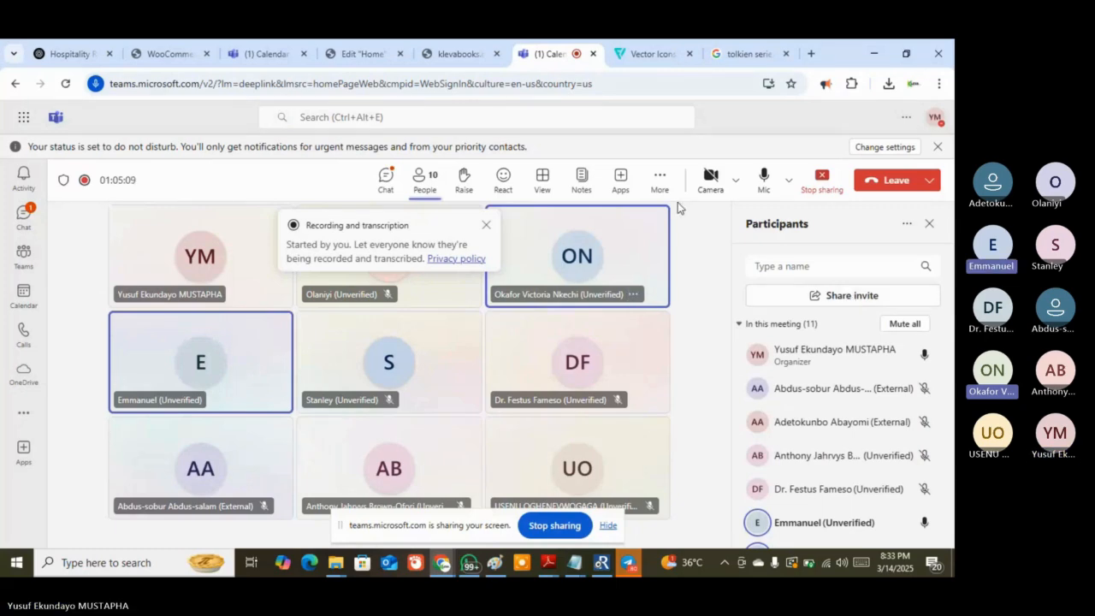
left_click(740, 54)
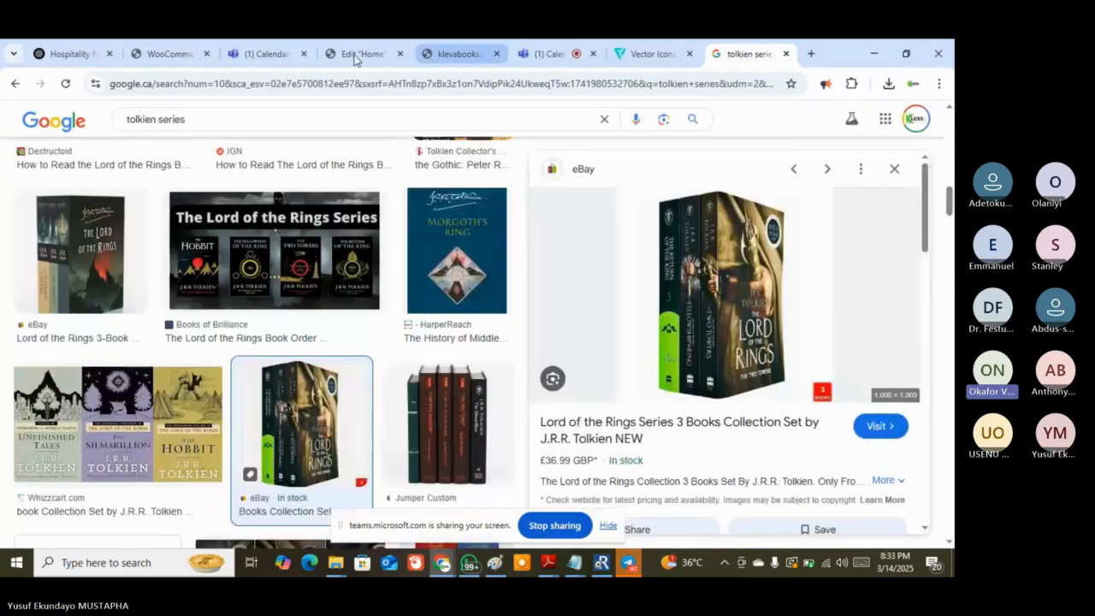
left_click(355, 56)
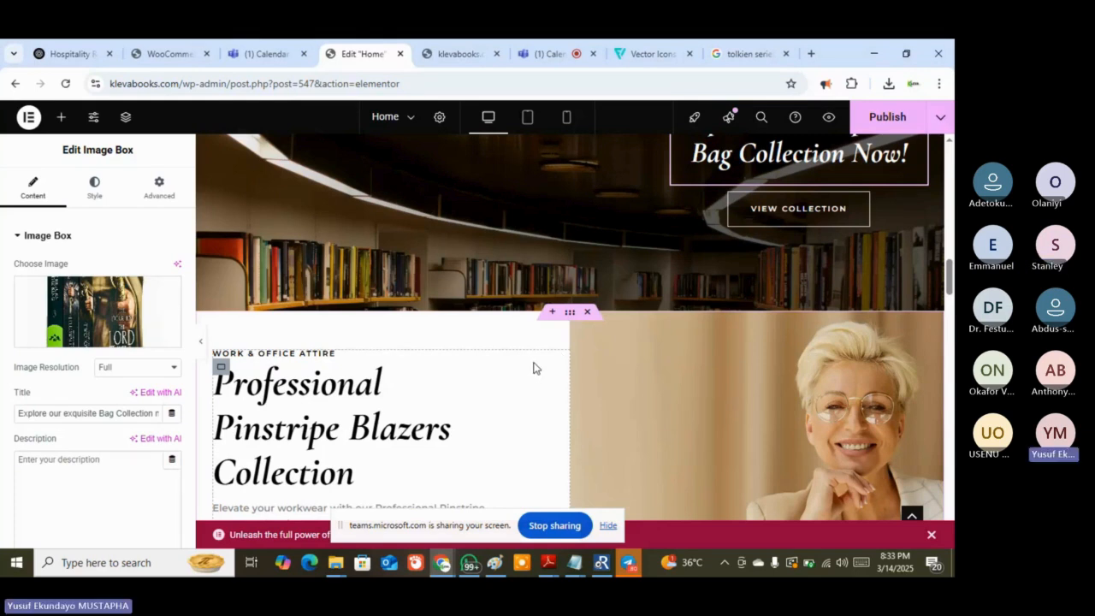
Select the Professional Pinstripe Blazers container and show its Style background settings with the smiling-woman photo
scroll(533, 368, "down", 1)
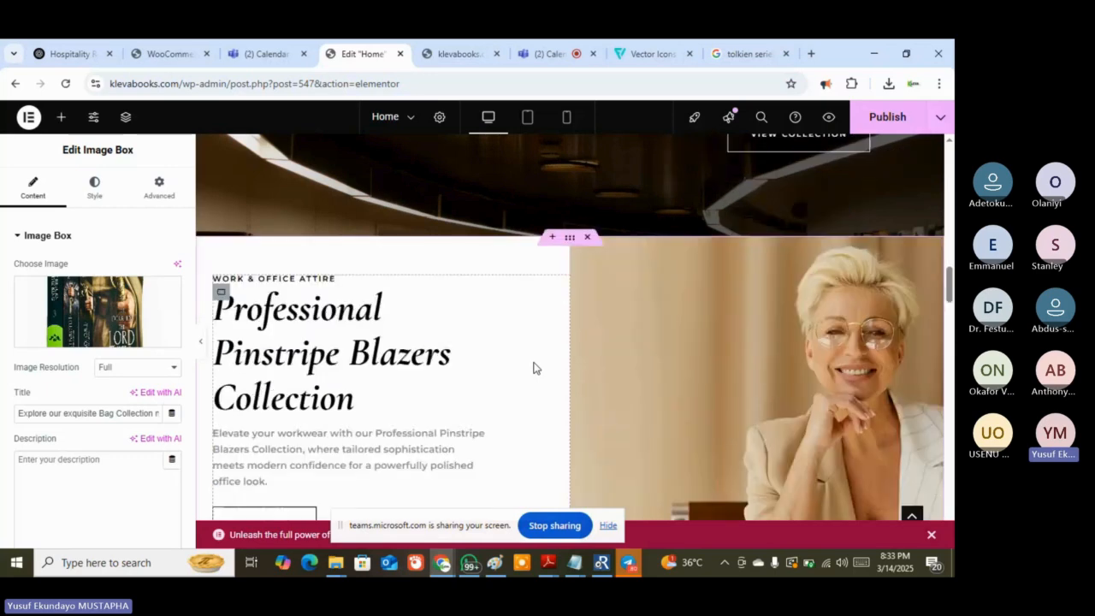
scroll(533, 368, "up", 1)
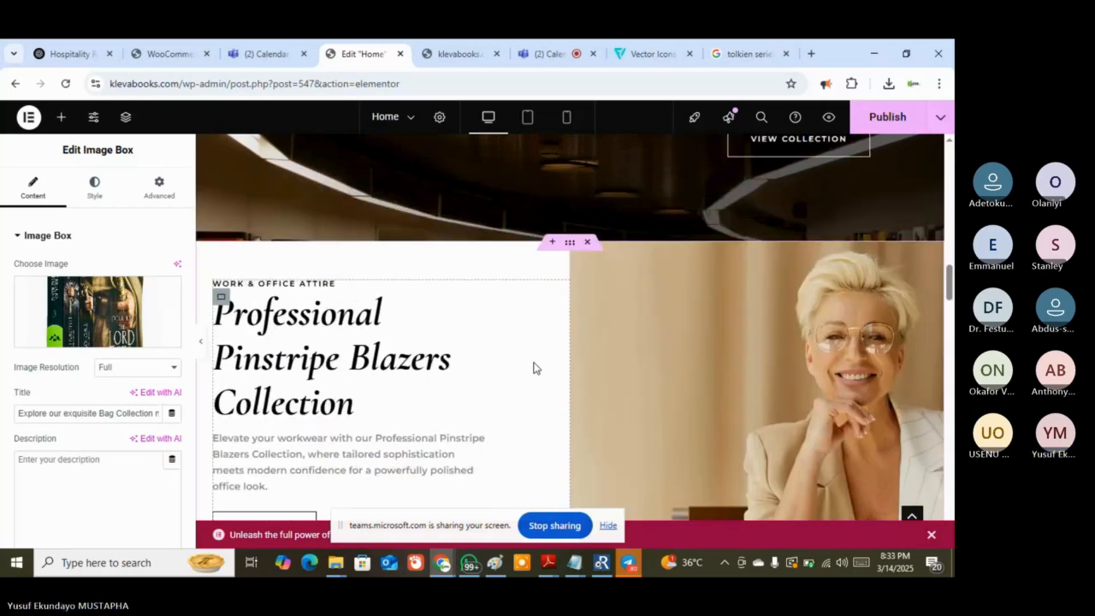
left_click(571, 245)
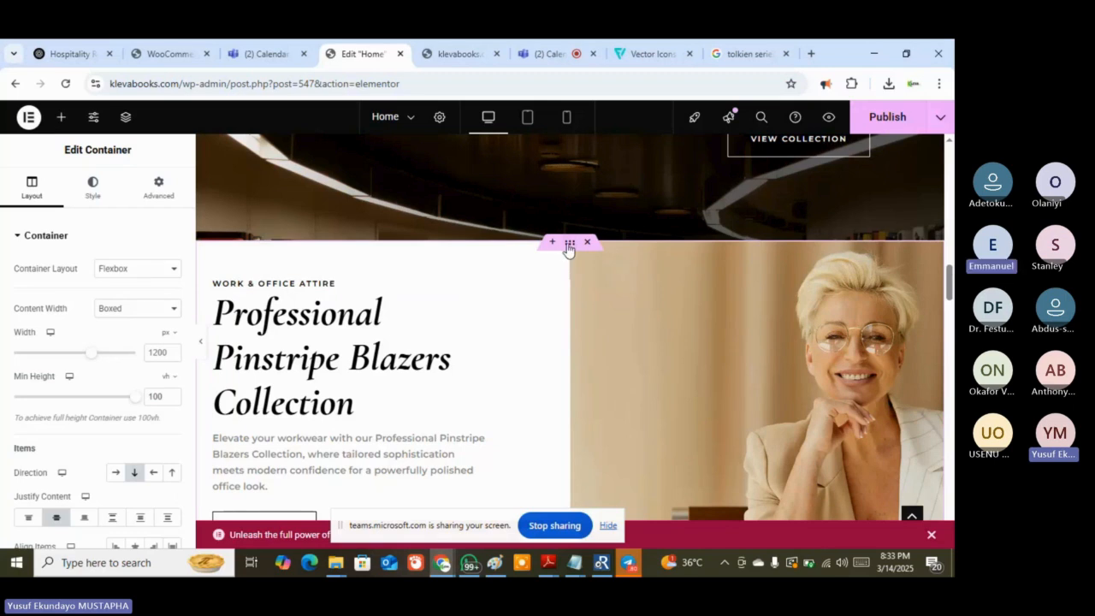
left_click(102, 178)
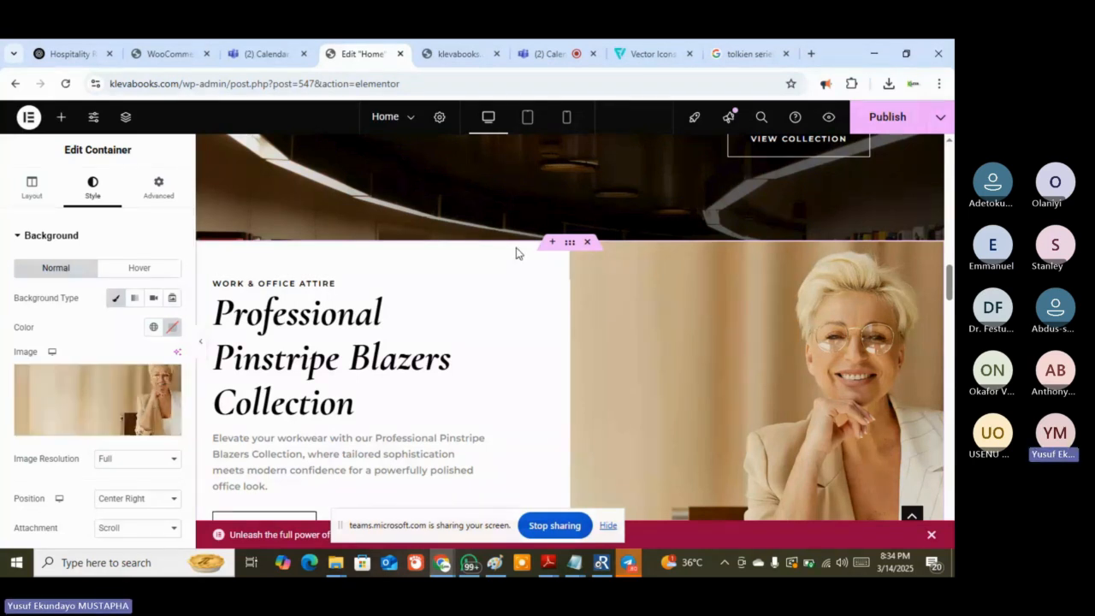
scroll(361, 410, "down", 1)
scroll(362, 411, "up", 1)
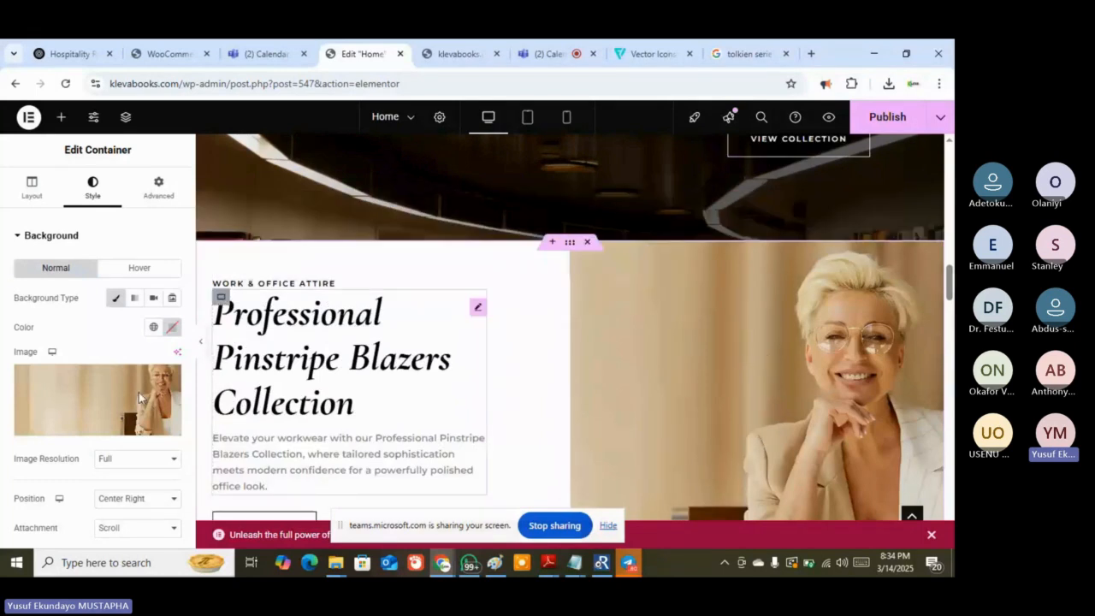
mouse_move(83, 432)
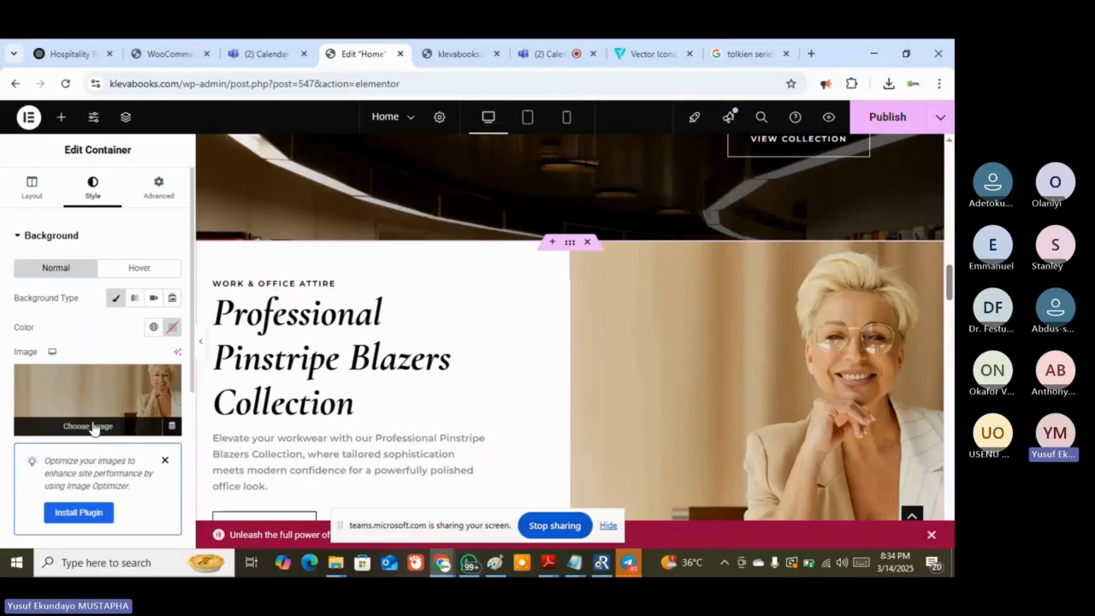
scroll(611, 347, "down", 1)
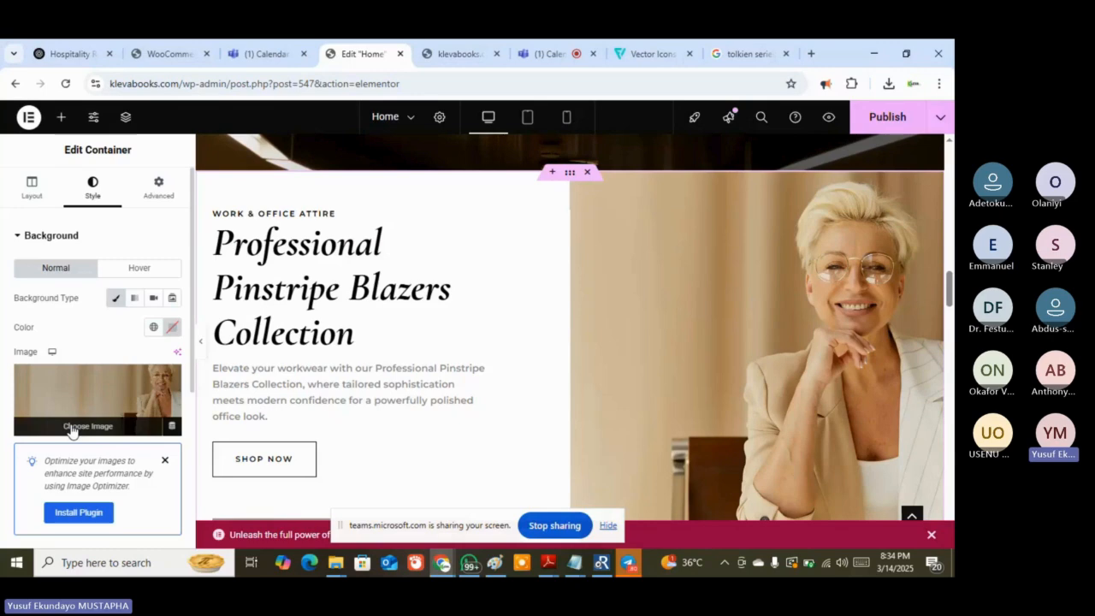
Search the free stock images for the section background using the term 'reading'
left_click(72, 430)
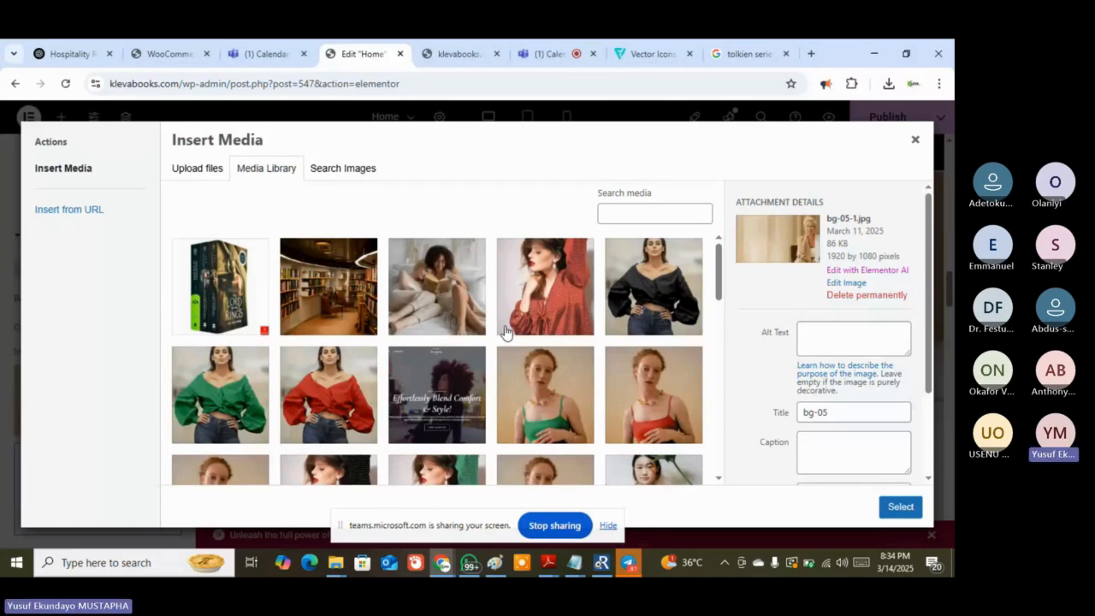
left_click(344, 171)
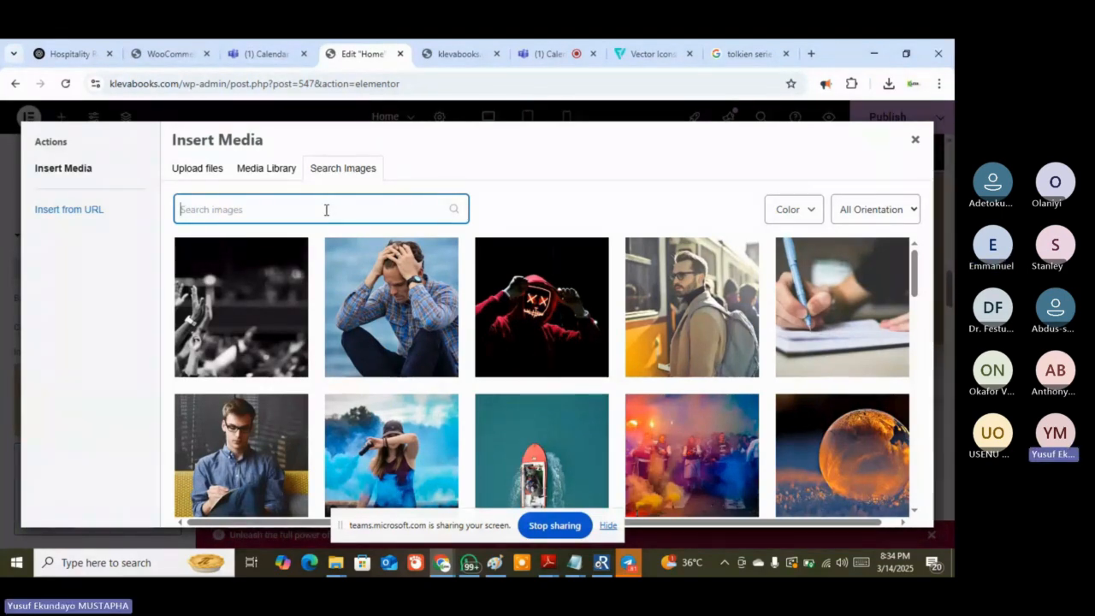
type("readi")
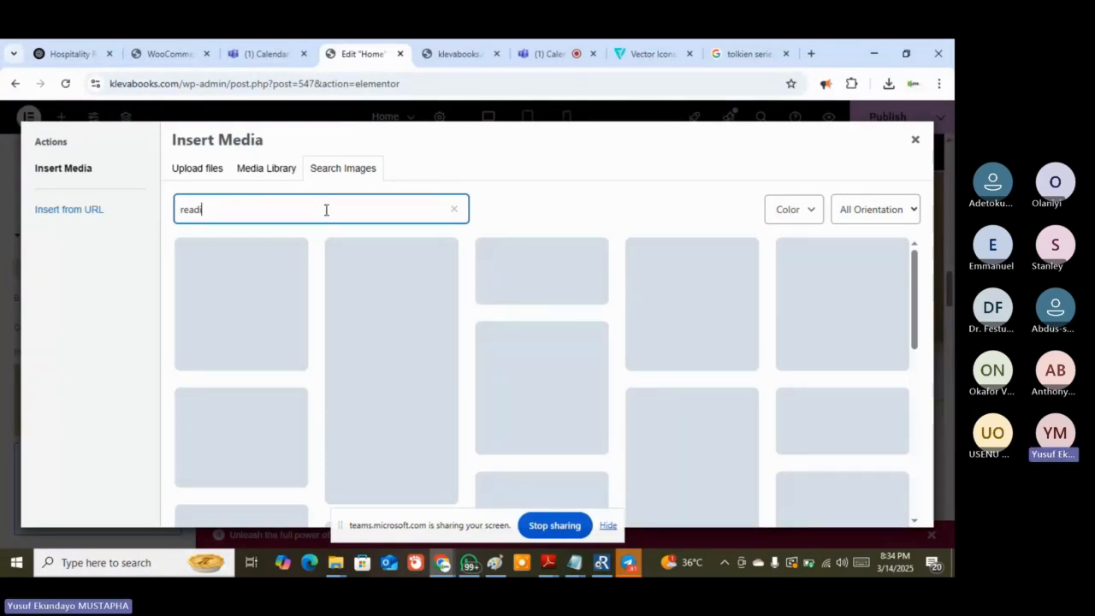
type("ng")
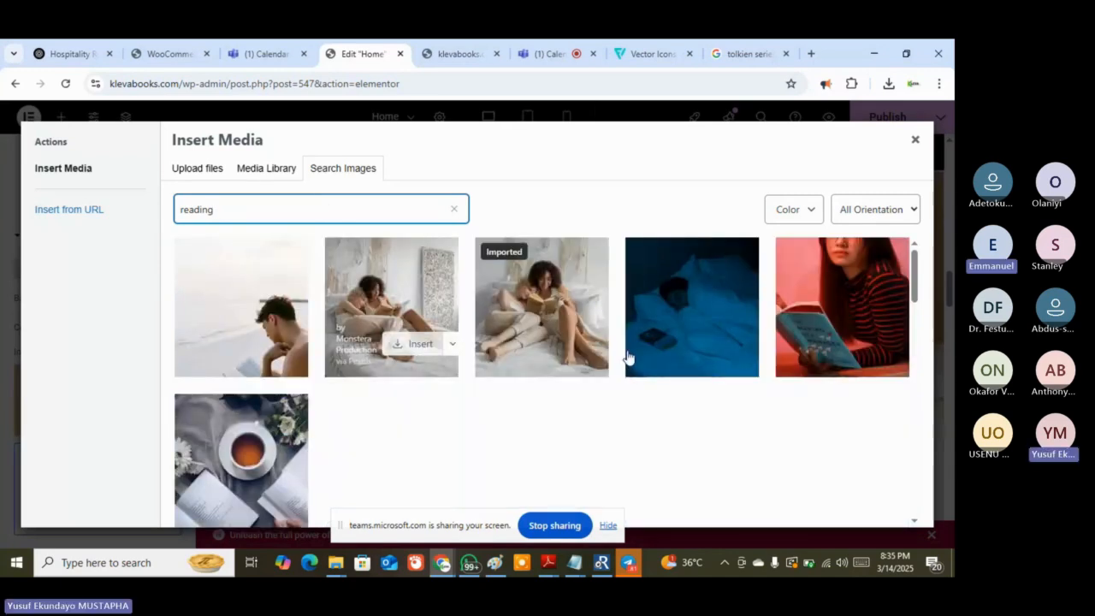
Browse the 'reading' results, picking out the photo of a woman reading on stairs
scroll(628, 357, "down", 2)
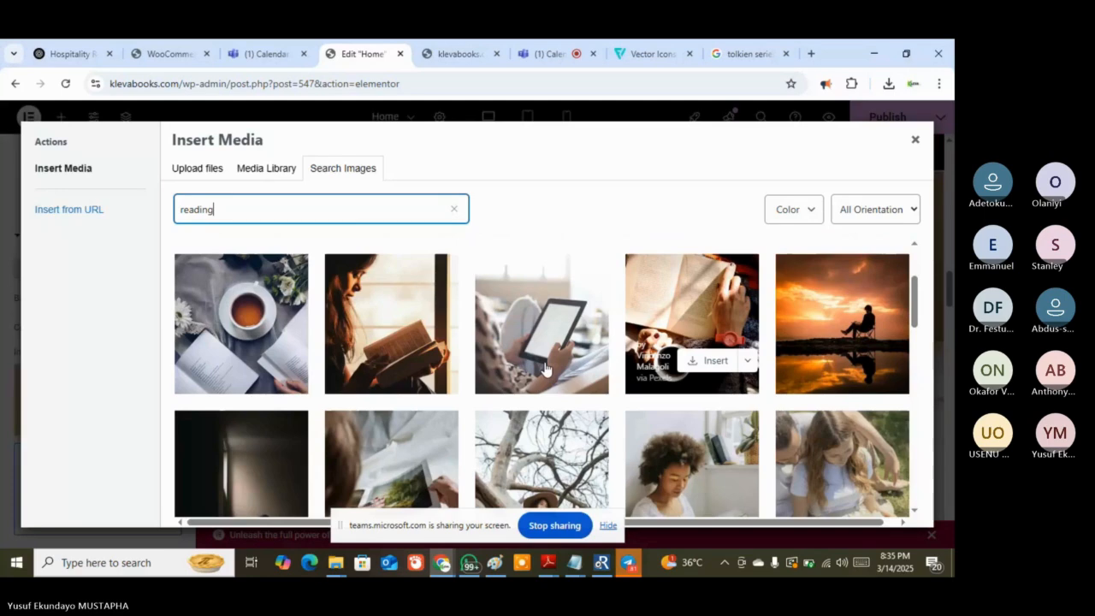
scroll(545, 368, "down", 2)
scroll(545, 374, "down", 5)
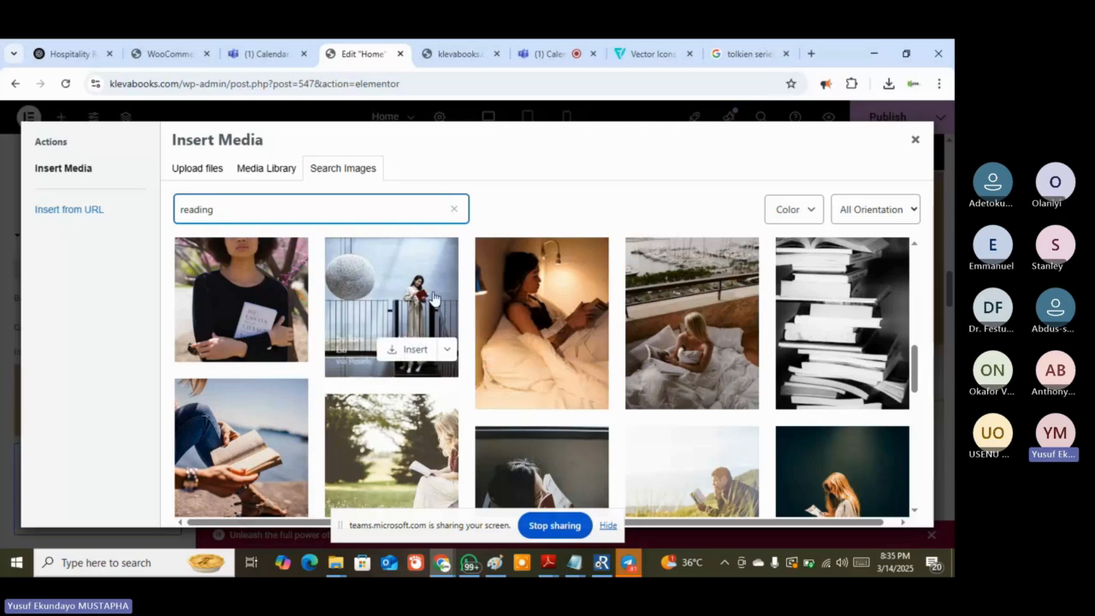
left_click(422, 353)
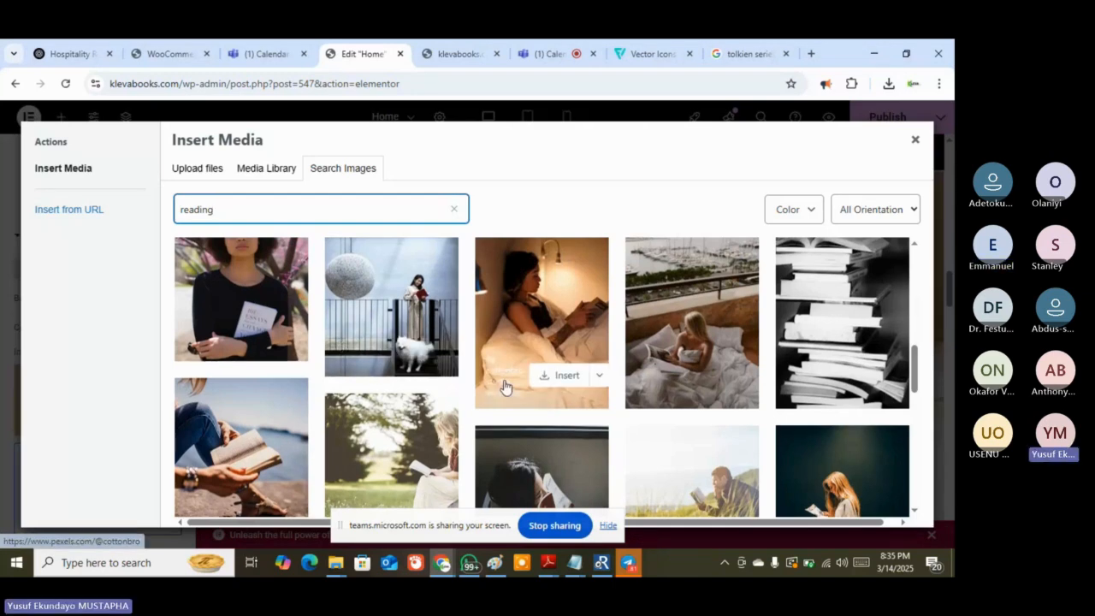
scroll(509, 376, "down", 5)
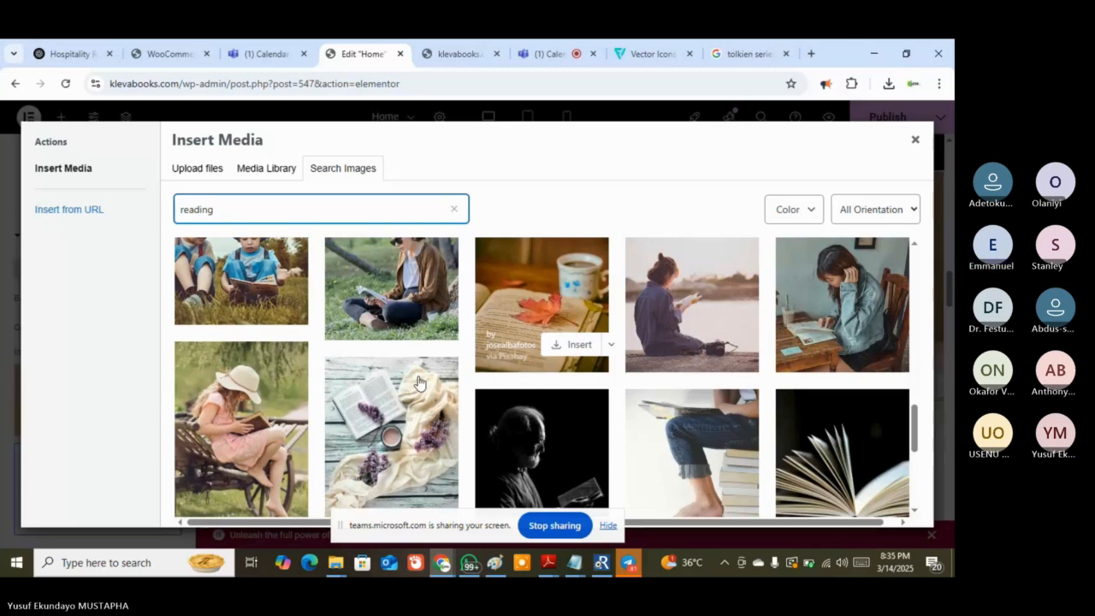
scroll(468, 400, "down", 3)
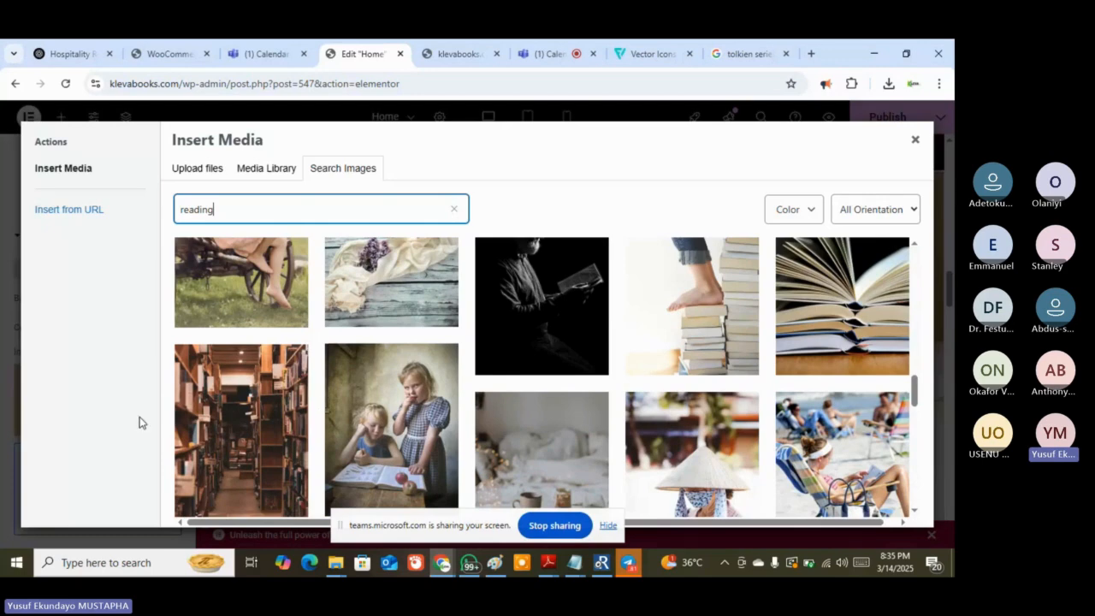
scroll(246, 394, "down", 1)
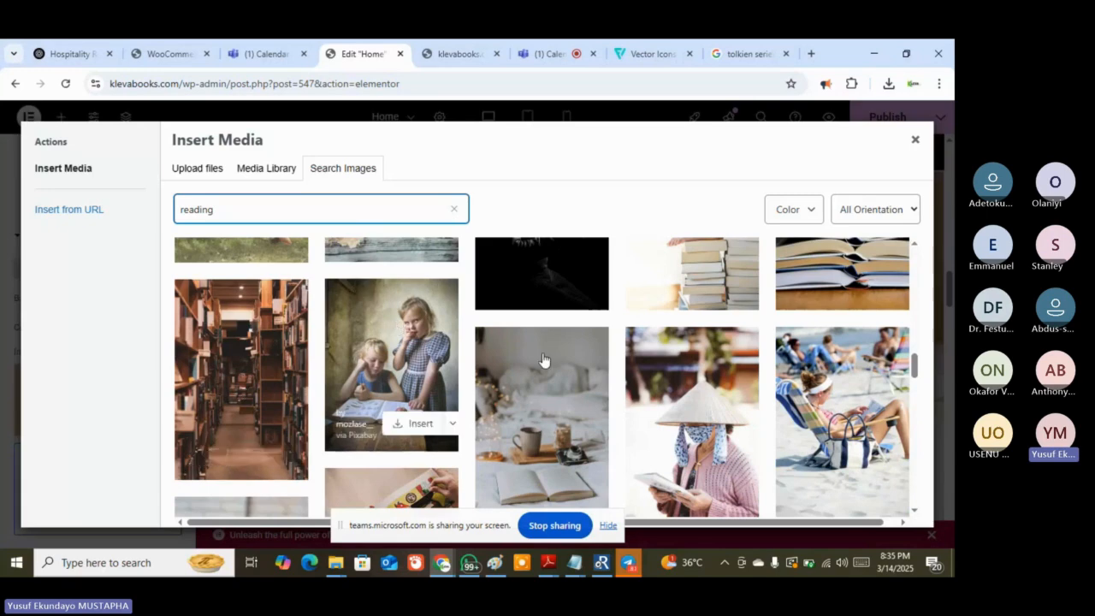
scroll(543, 360, "up", 3)
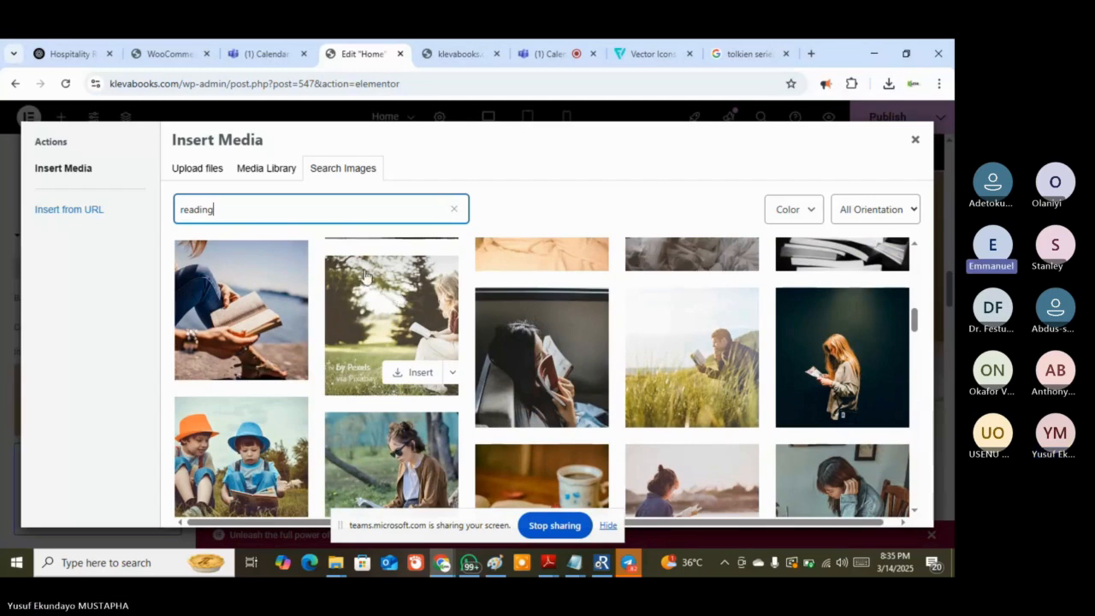
scroll(345, 353, "up", 3)
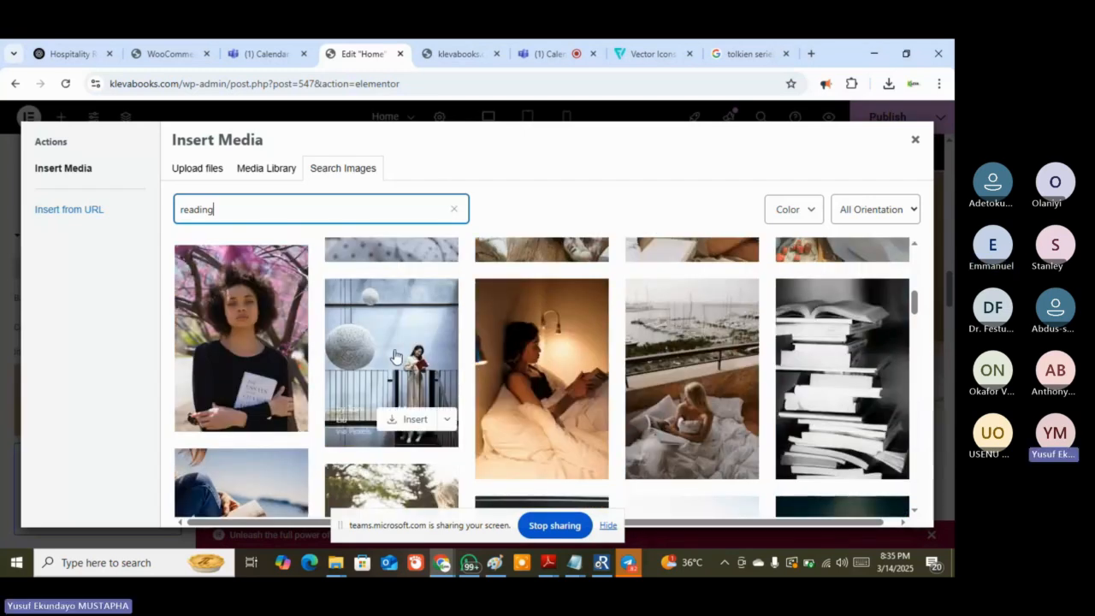
scroll(398, 360, "up", 3)
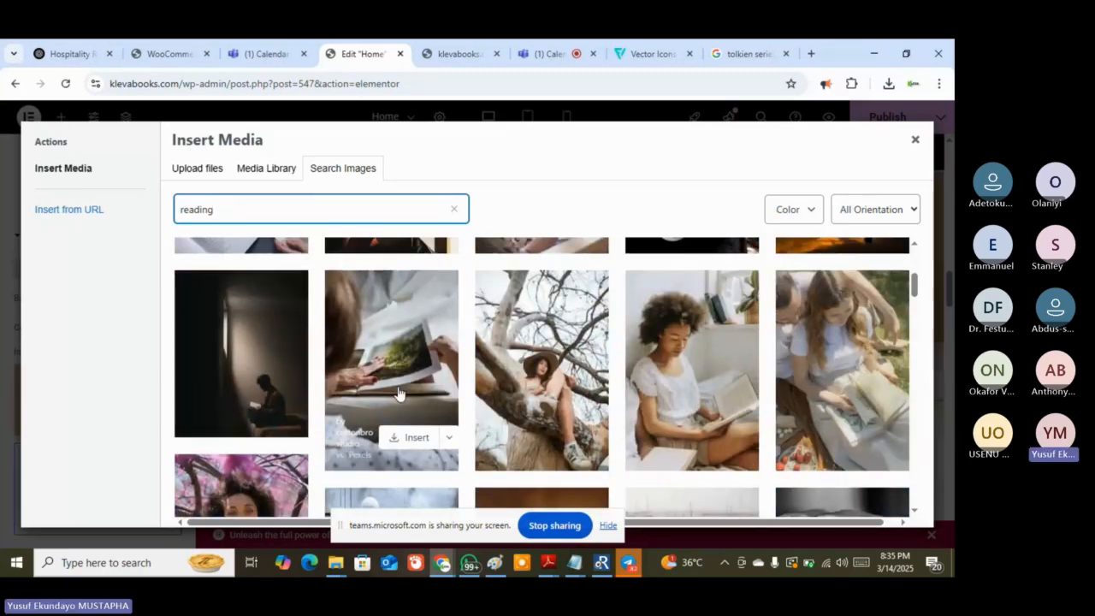
scroll(398, 393, "down", 3)
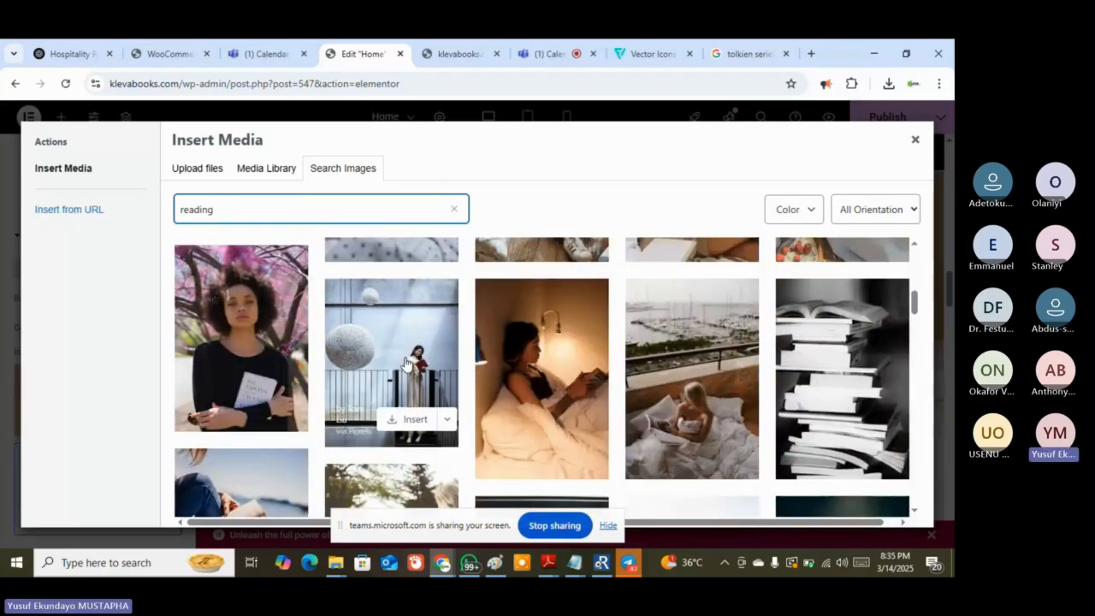
Admit the waiting lobby guest into the Teams meeting, then return to the image search
left_click(556, 40)
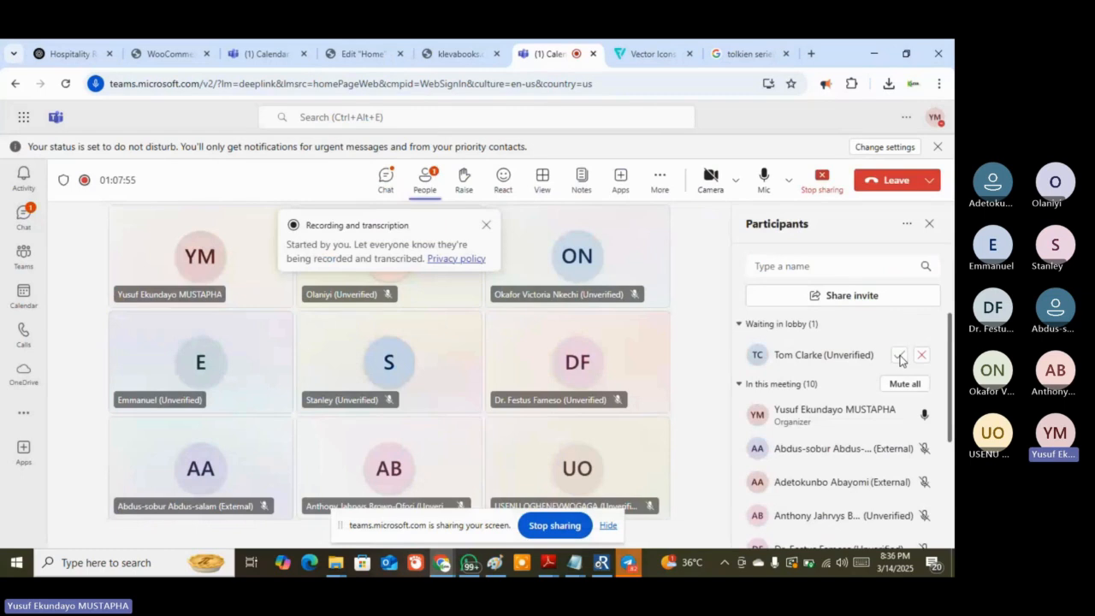
left_click(899, 355)
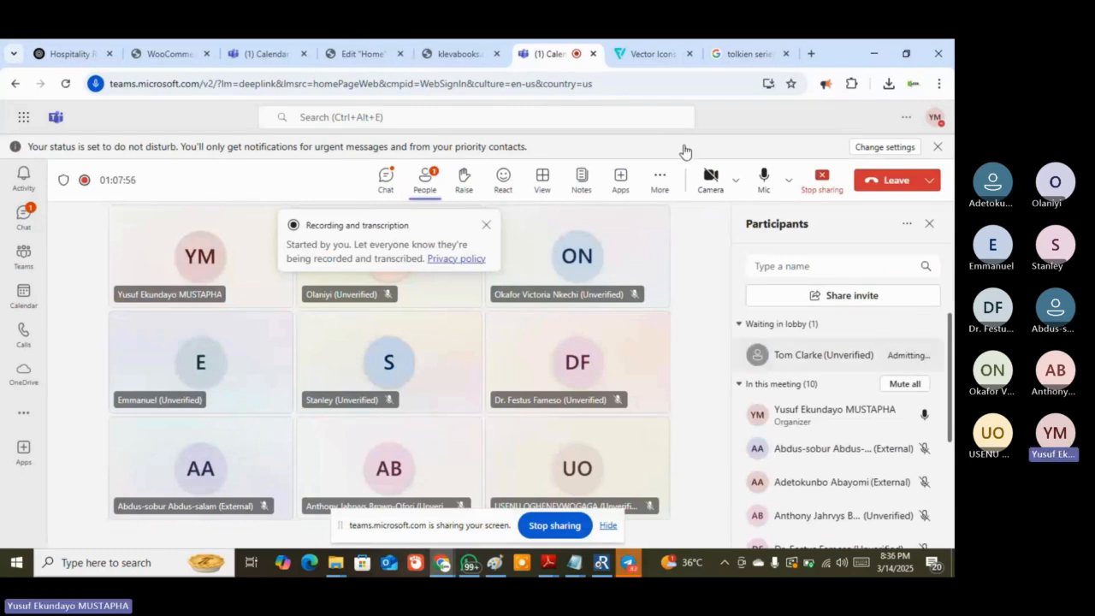
left_click(343, 49)
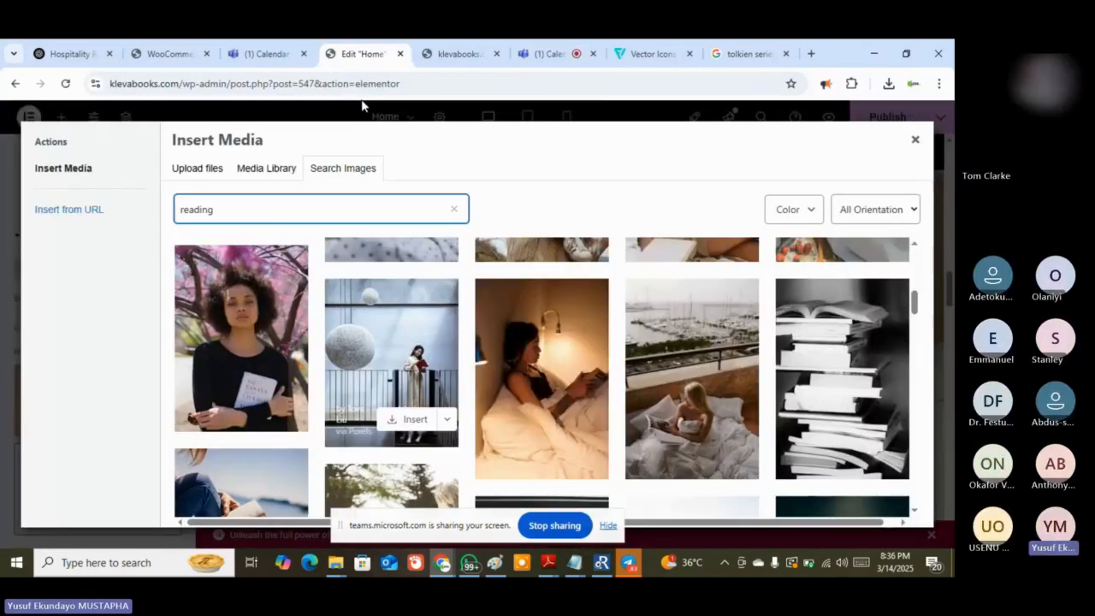
Insert the stairway reading photo at Landscape 1200×627 size as the section background
left_click(391, 359)
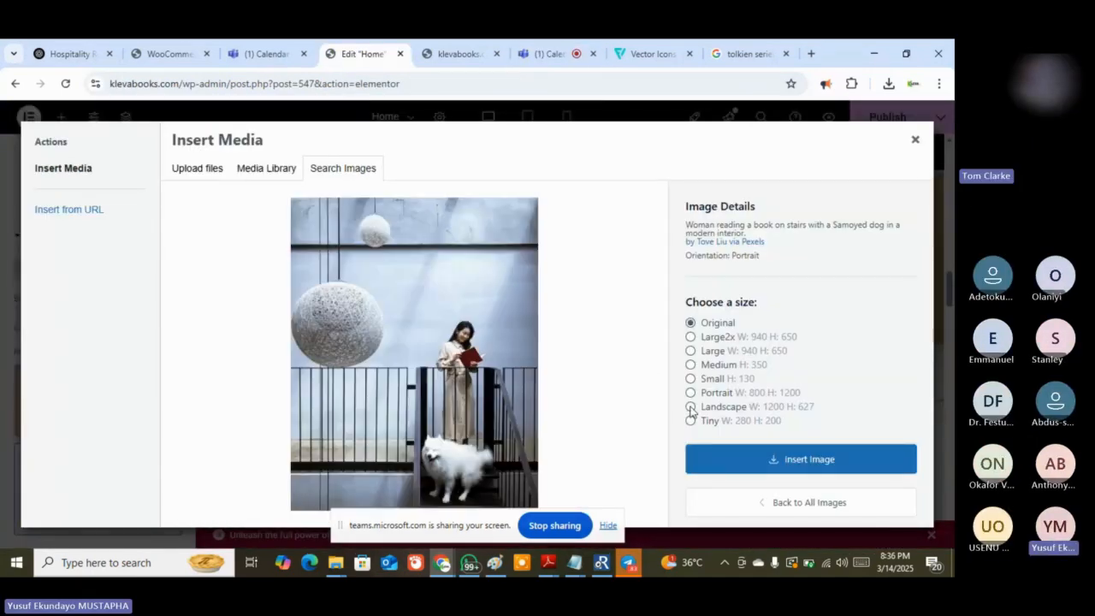
left_click(691, 407)
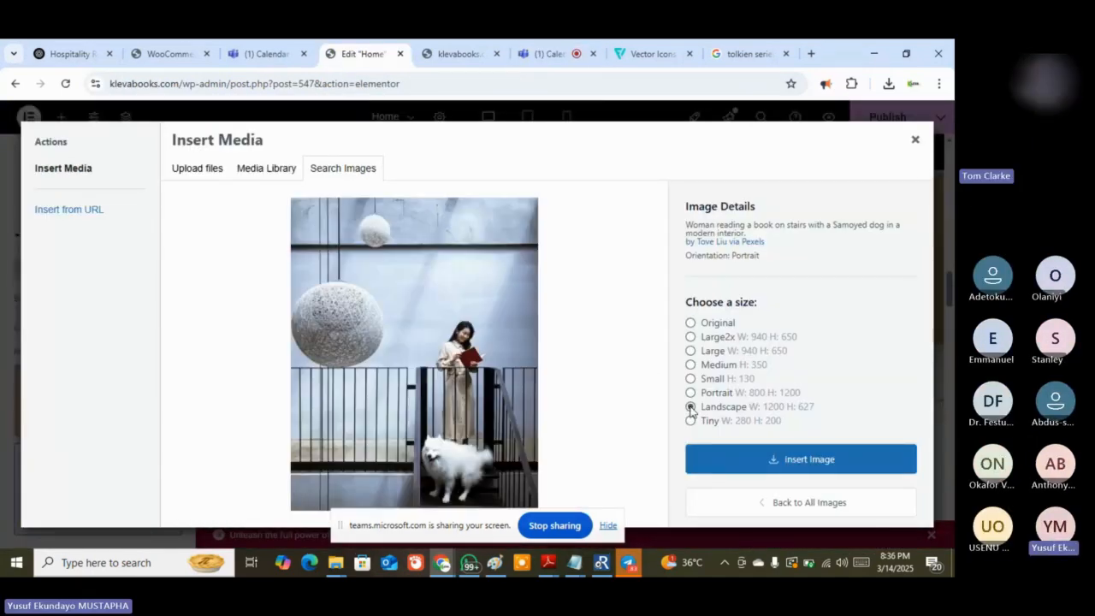
left_click(758, 464)
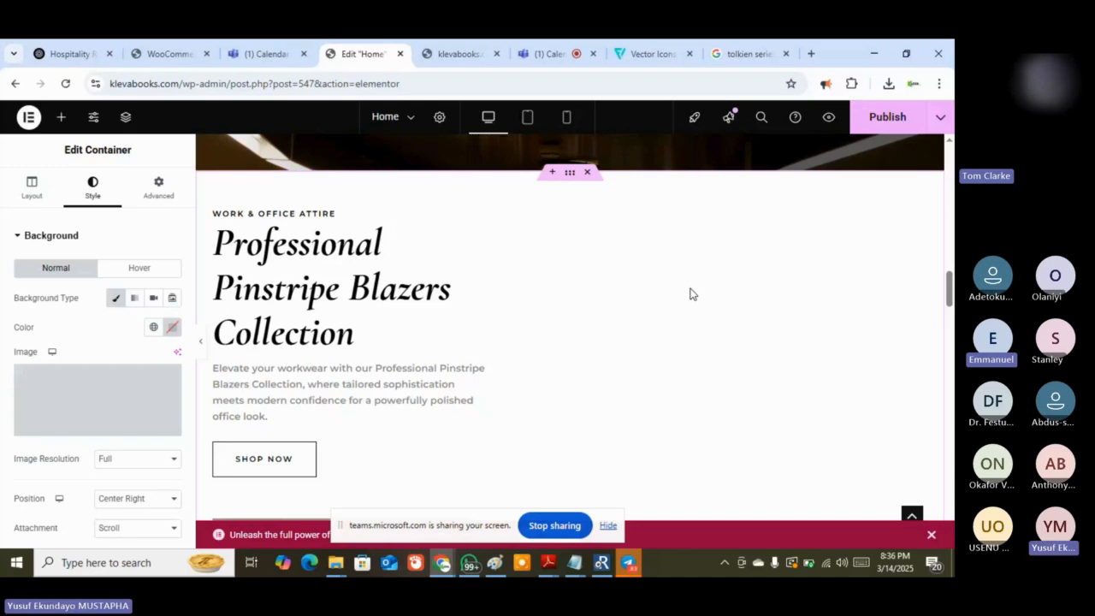
Mute a participant from the Teams meeting's participants list
left_click(525, 58)
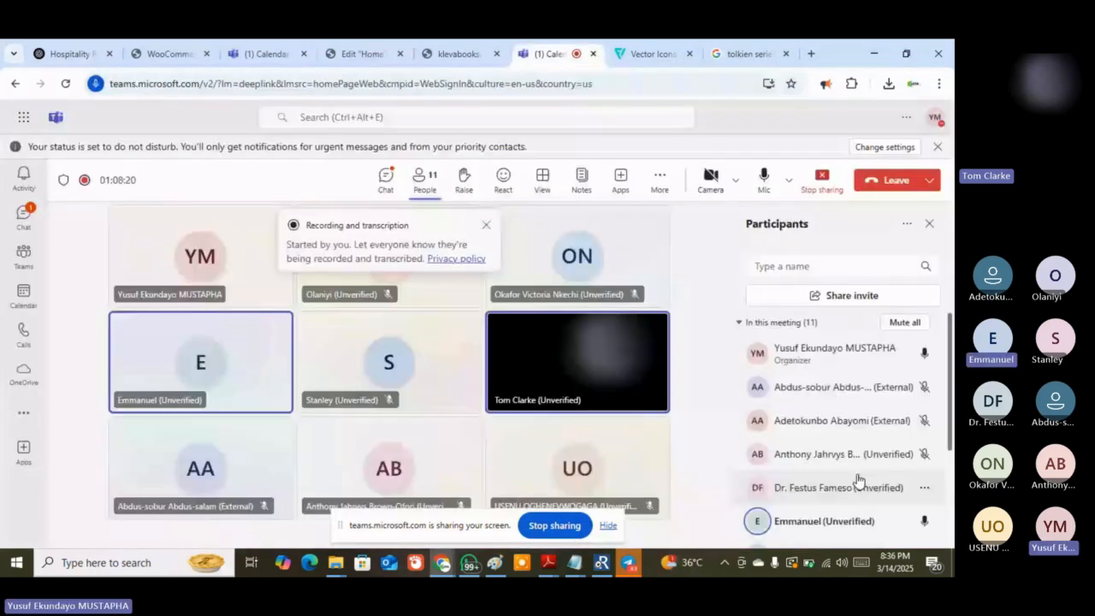
scroll(930, 399, "down", 3)
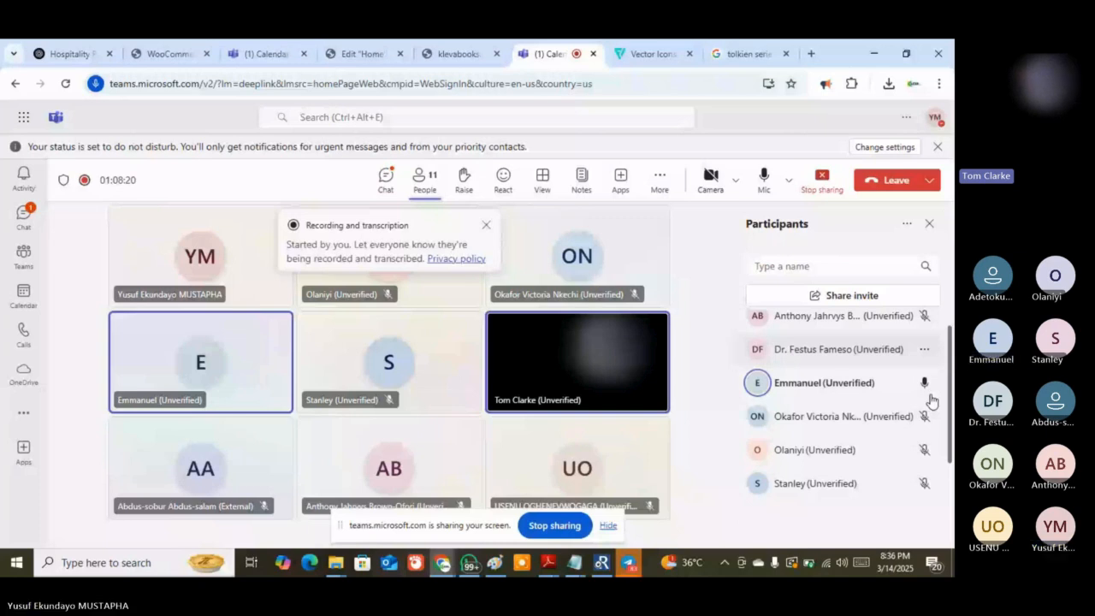
left_click(924, 382)
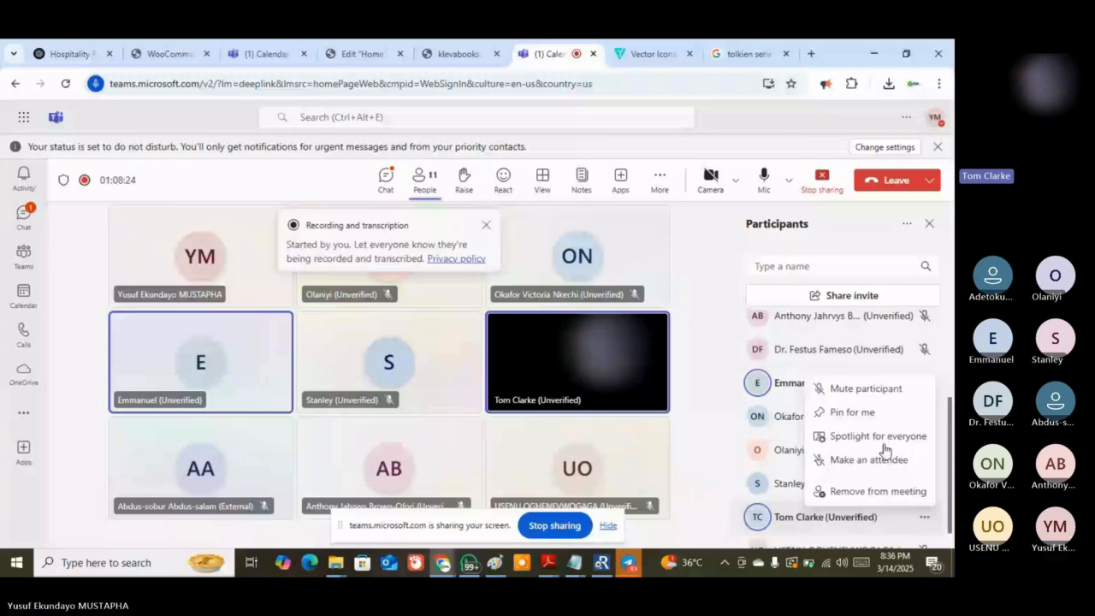
left_click(863, 392)
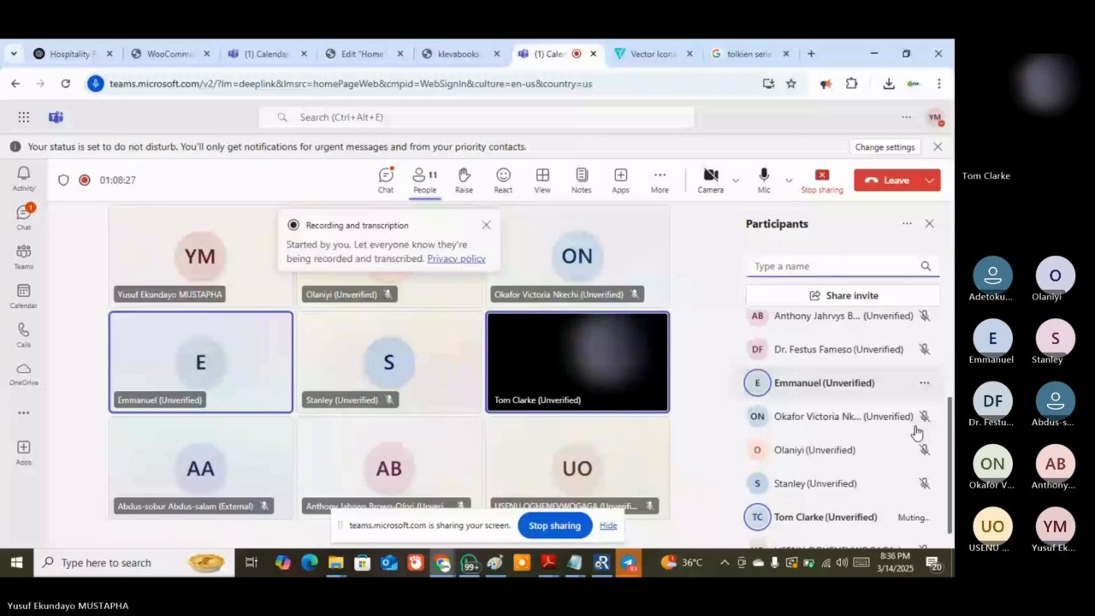
Go back to the Edit 'Home' tab, where the blazers section shows a woman reading a red book
left_click(360, 54)
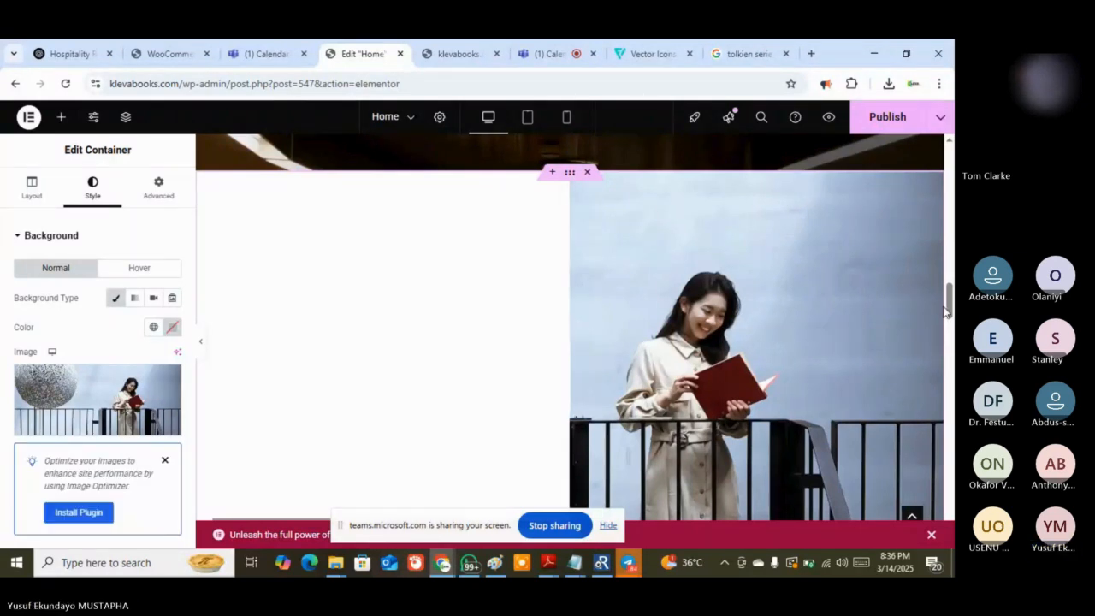
scroll(948, 306, "down", 2)
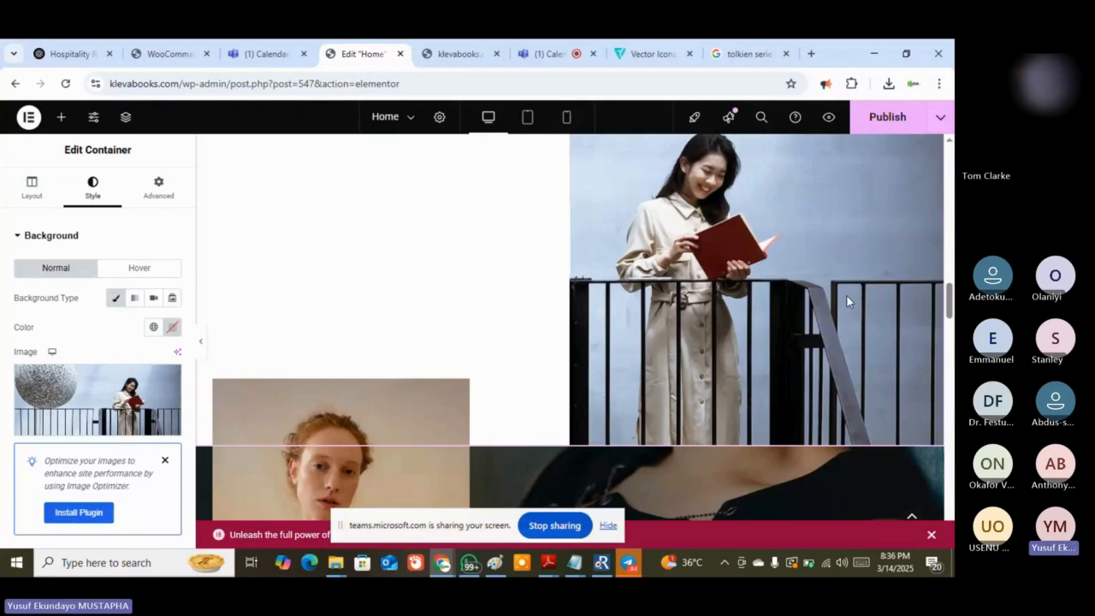
scroll(847, 297, "up", 2)
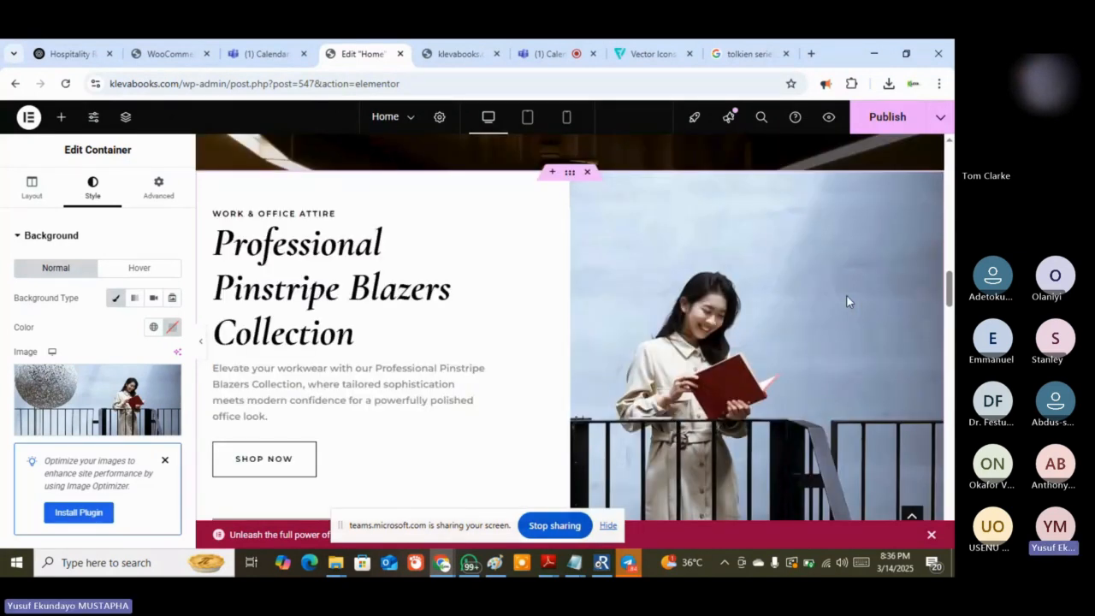
Publish the Home page changes, then scroll down through the sections and back to the top
left_click(876, 119)
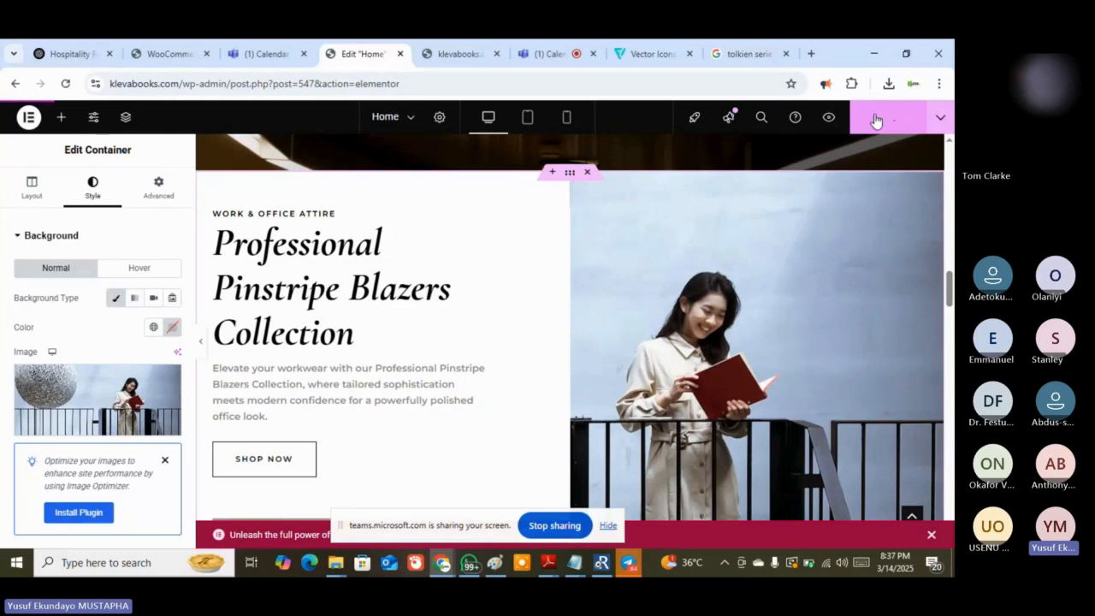
scroll(859, 206, "down", 5)
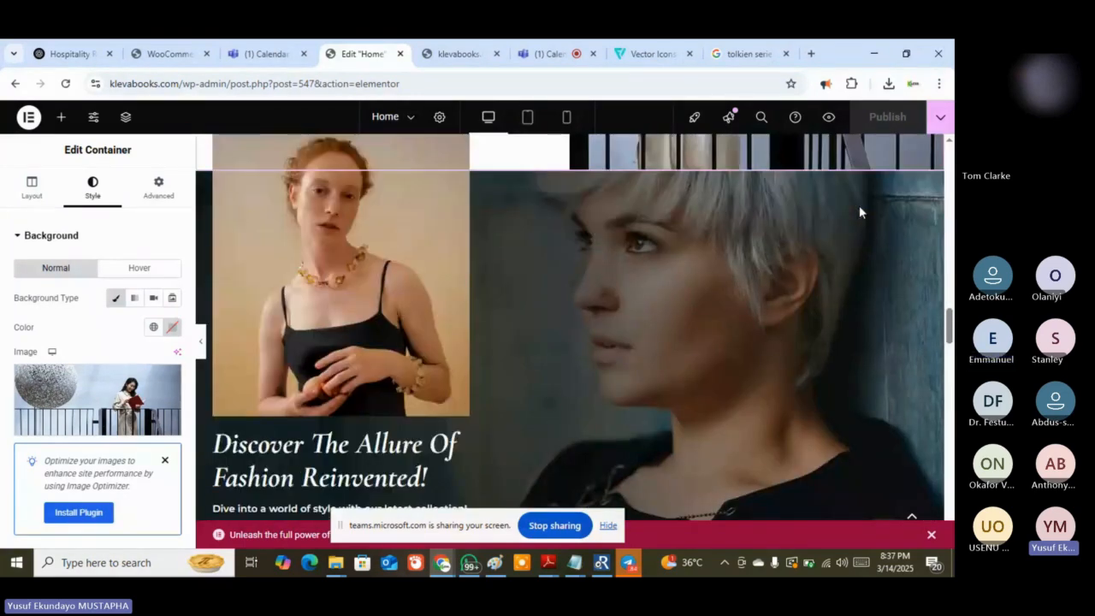
scroll(860, 212, "down", 3)
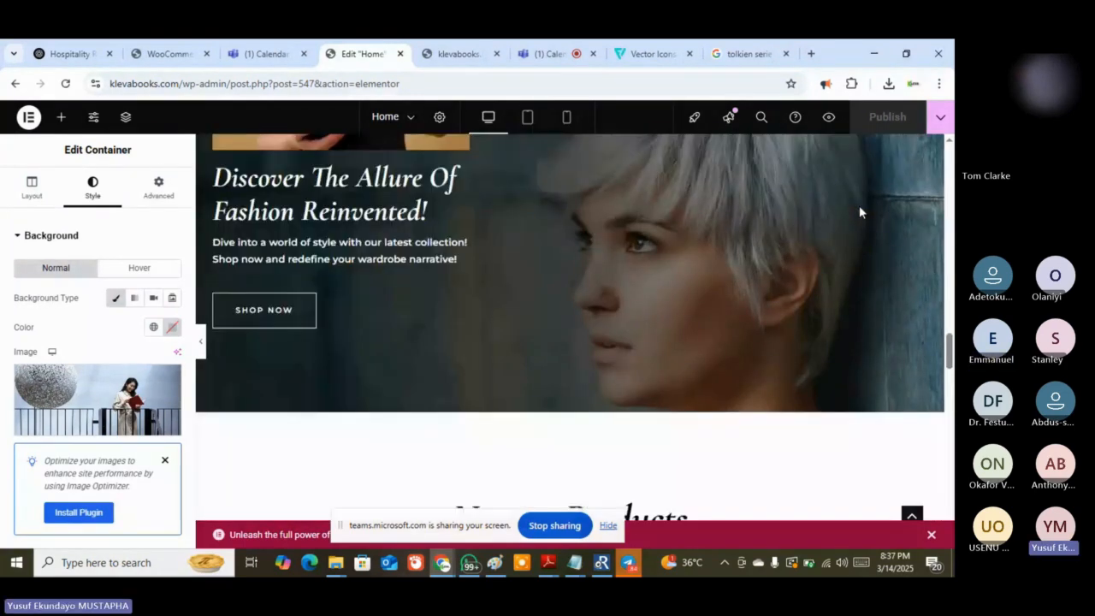
scroll(859, 212, "down", 3)
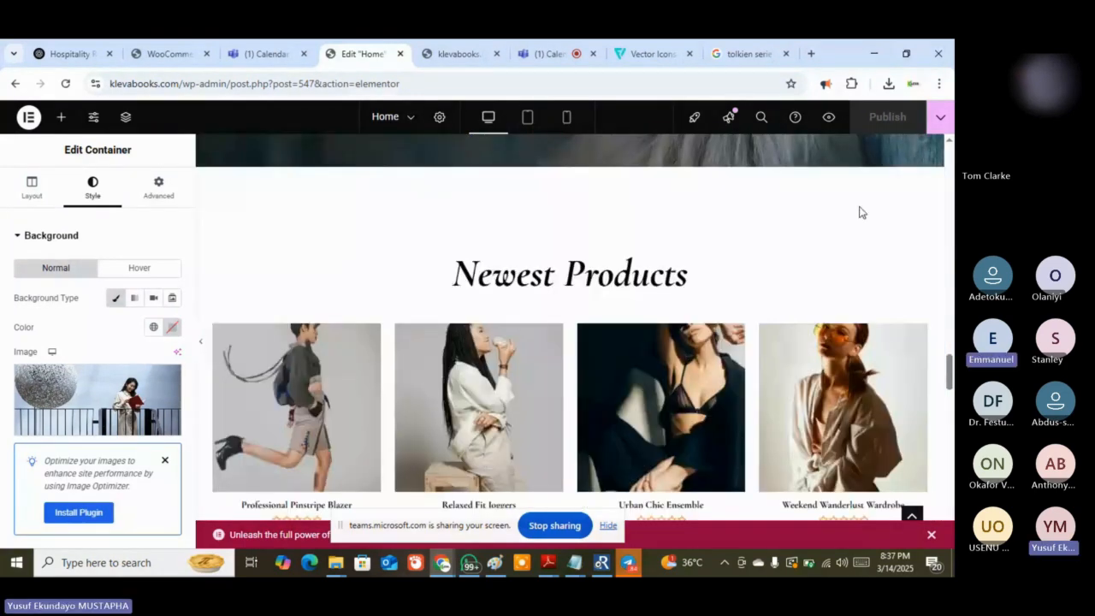
scroll(660, 298, "down", 1)
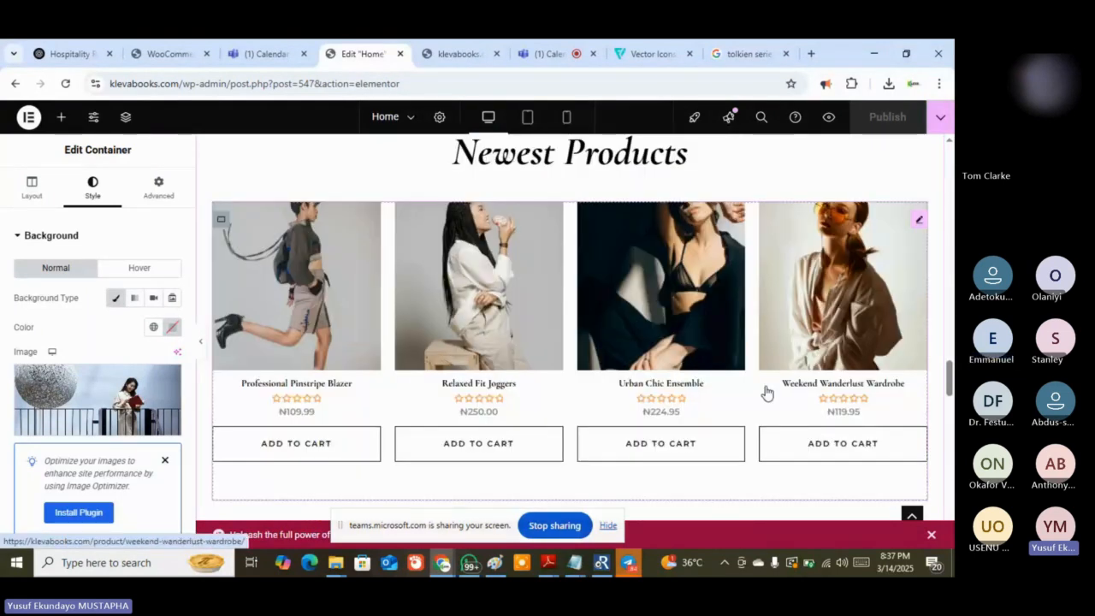
scroll(765, 388, "up", 4)
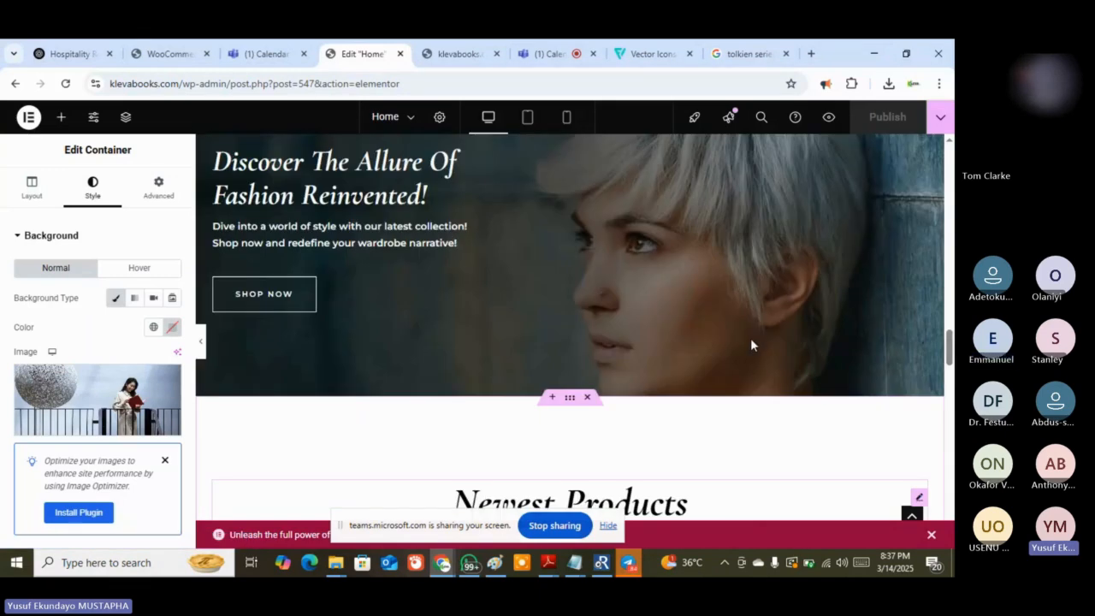
scroll(750, 338, "up", 5)
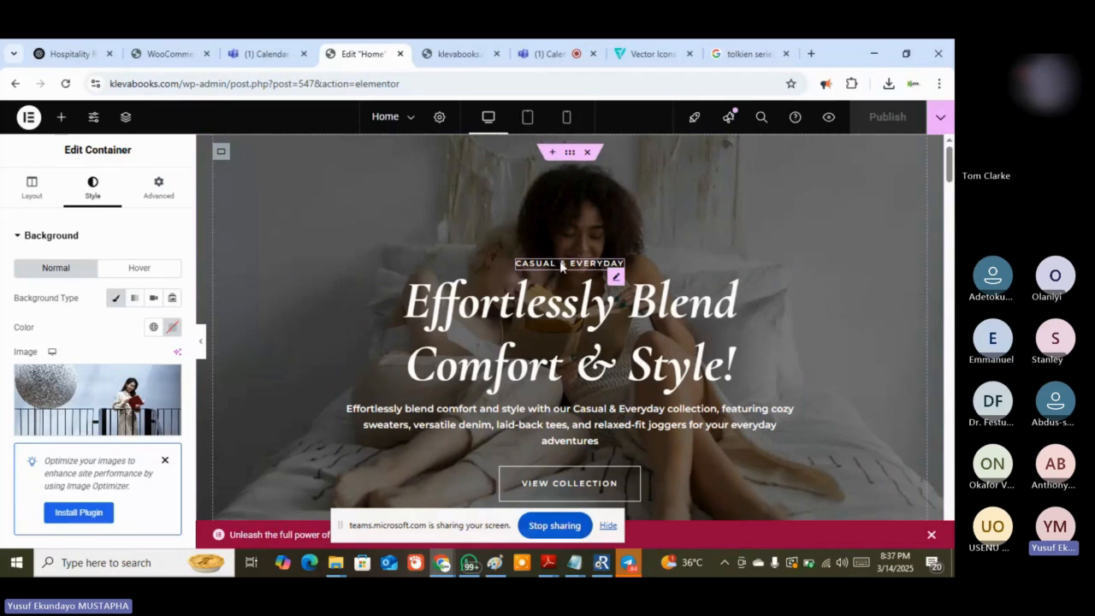
Copy the 'Casual & Everyday' title text from the hero's H6 heading settings
left_click(621, 267)
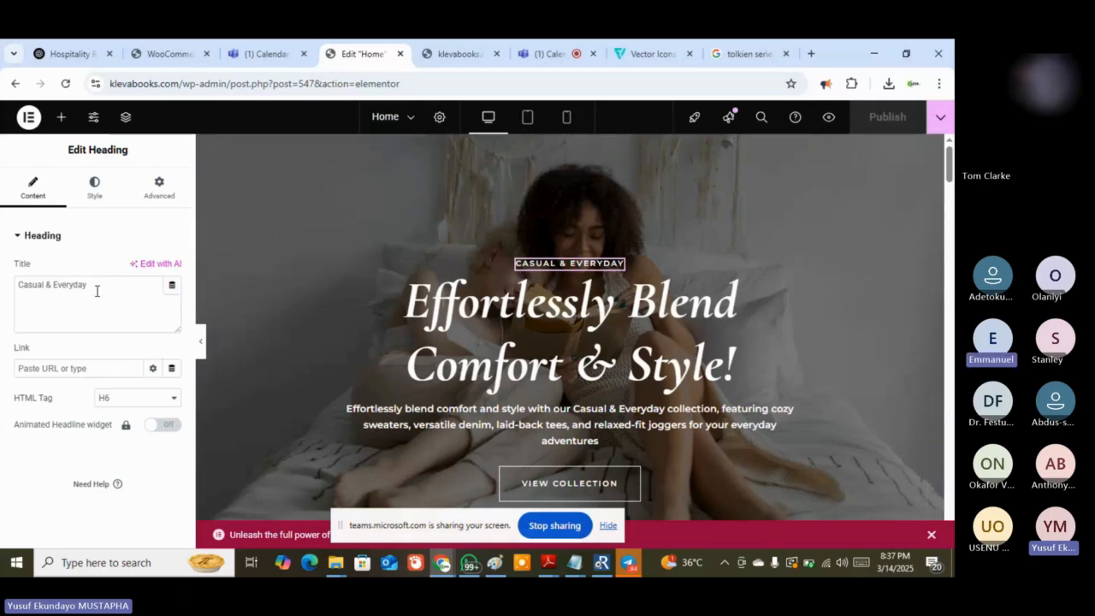
left_click_drag(91, 285, 21, 286)
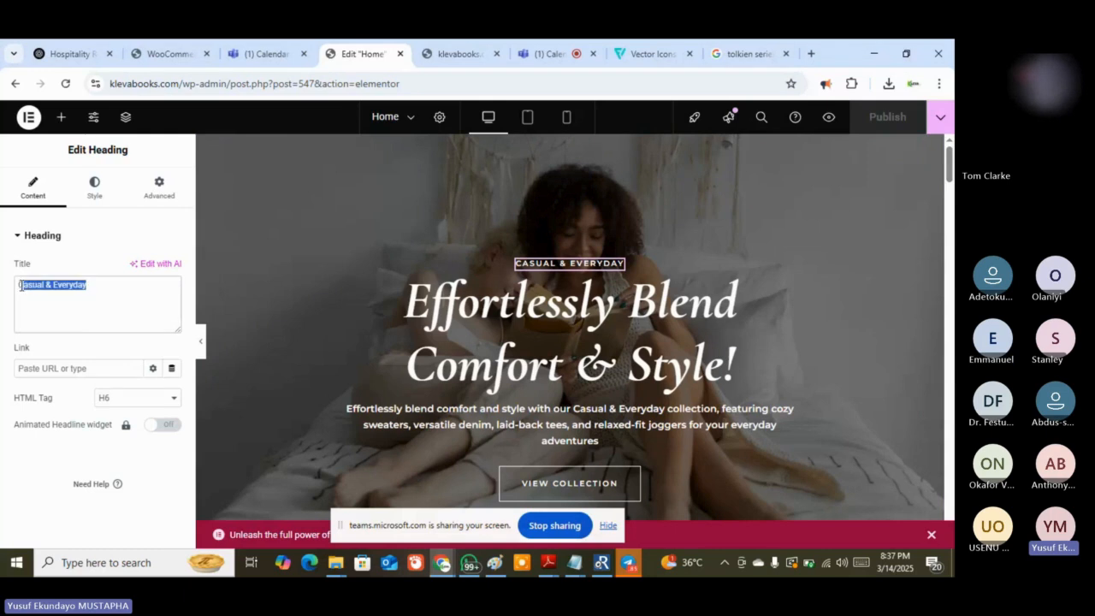
right_click(20, 286)
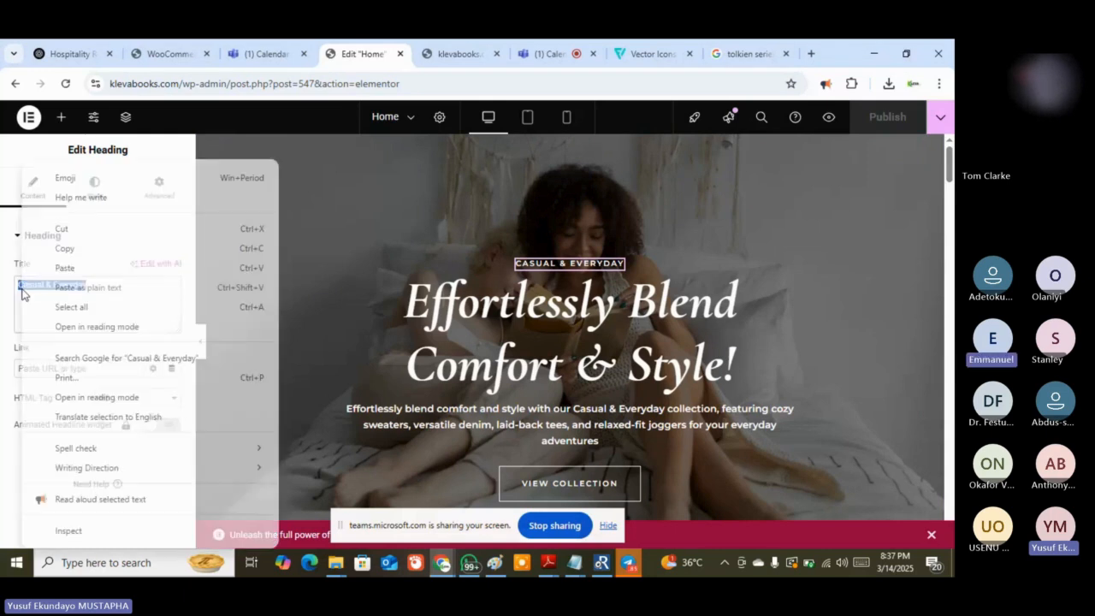
left_click(91, 247)
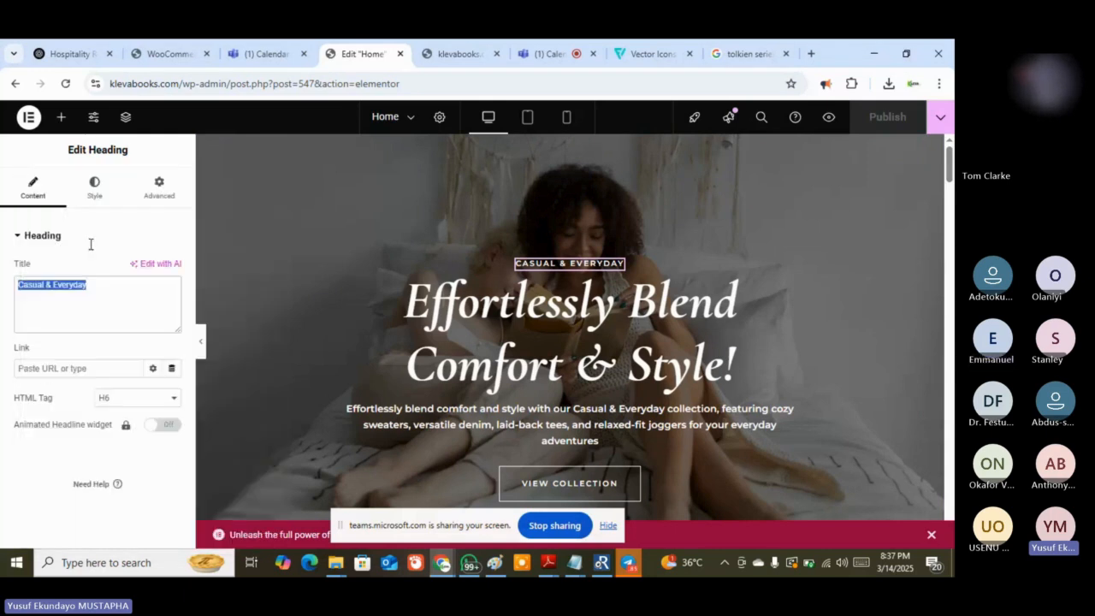
Recopy the 'Casual & Everyday' heading title from the Elementor editor
left_click(57, 55)
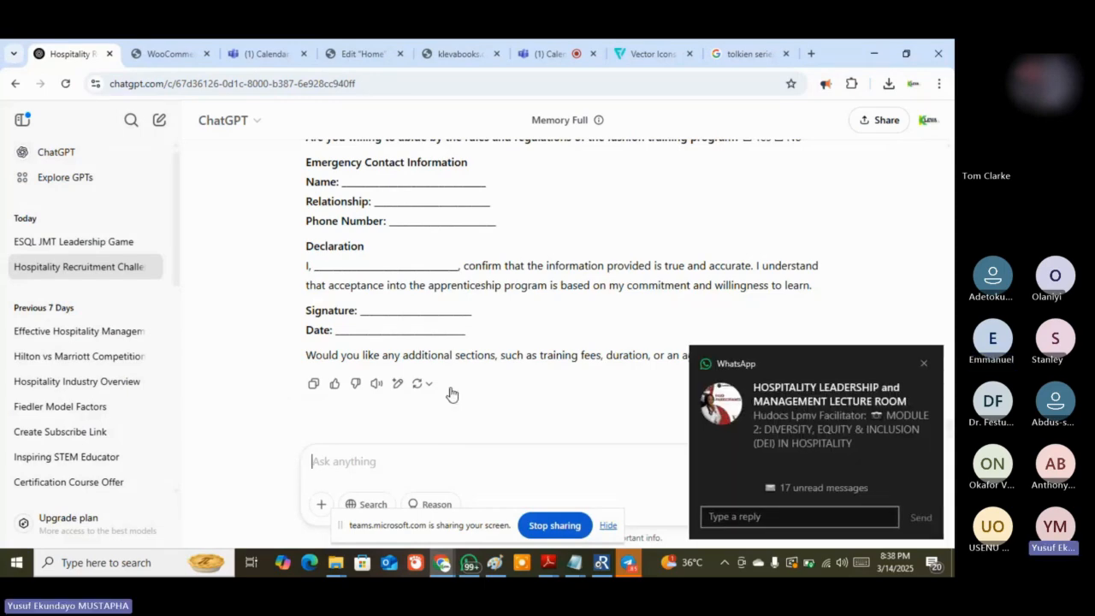
left_click(362, 54)
left_click_drag(87, 285, 19, 288)
right_click(20, 288)
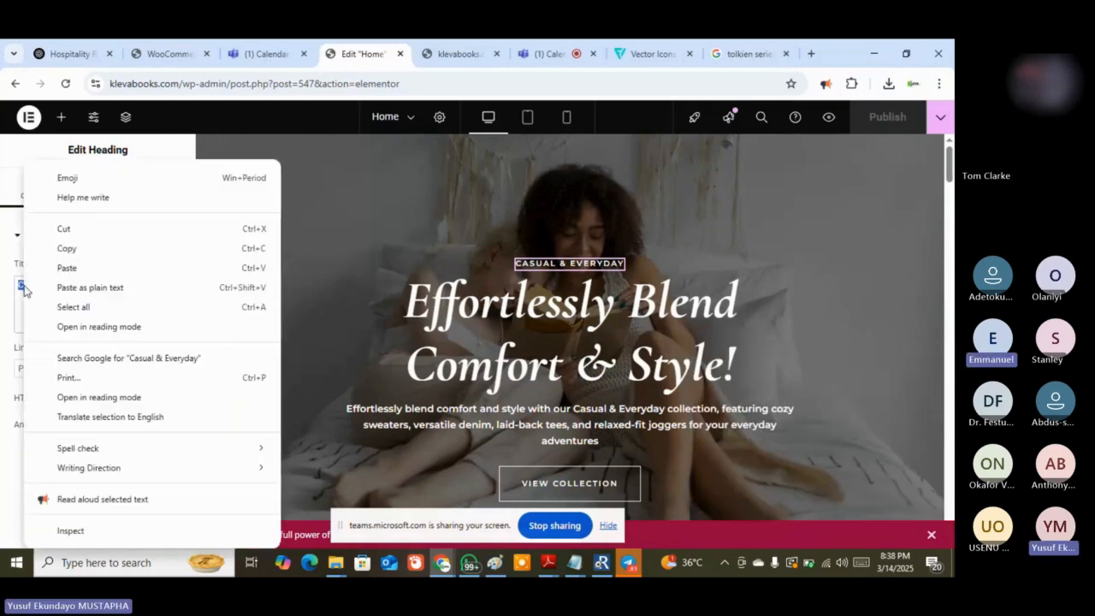
left_click(60, 251)
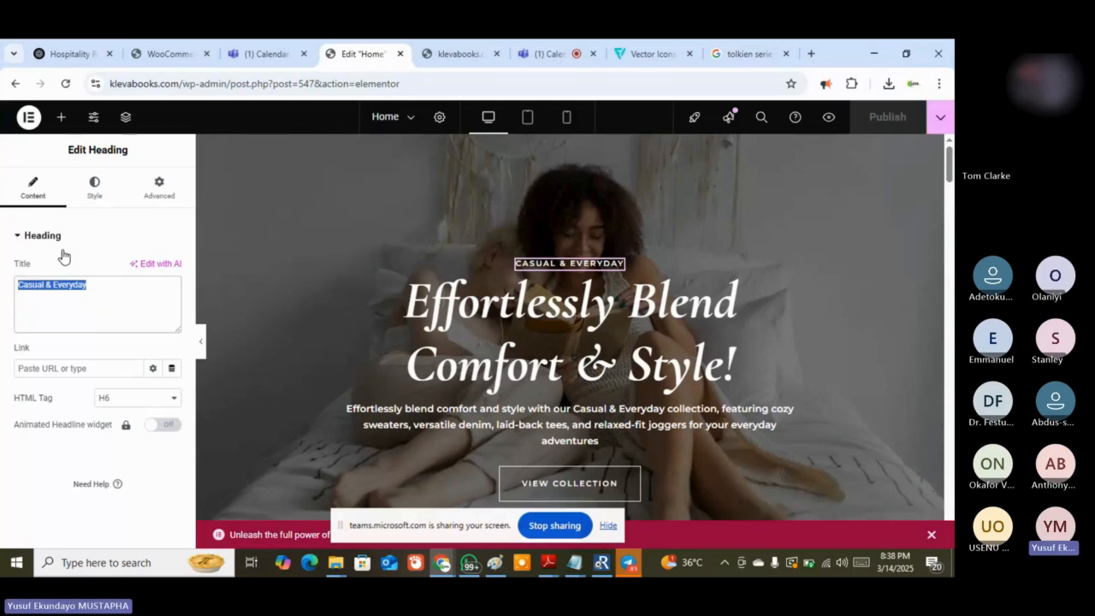
Draft the ChatGPT prompt 'Casual & Everyday - for a fashion shop website' / 'give the equivalent for a book shop website'
left_click(61, 55)
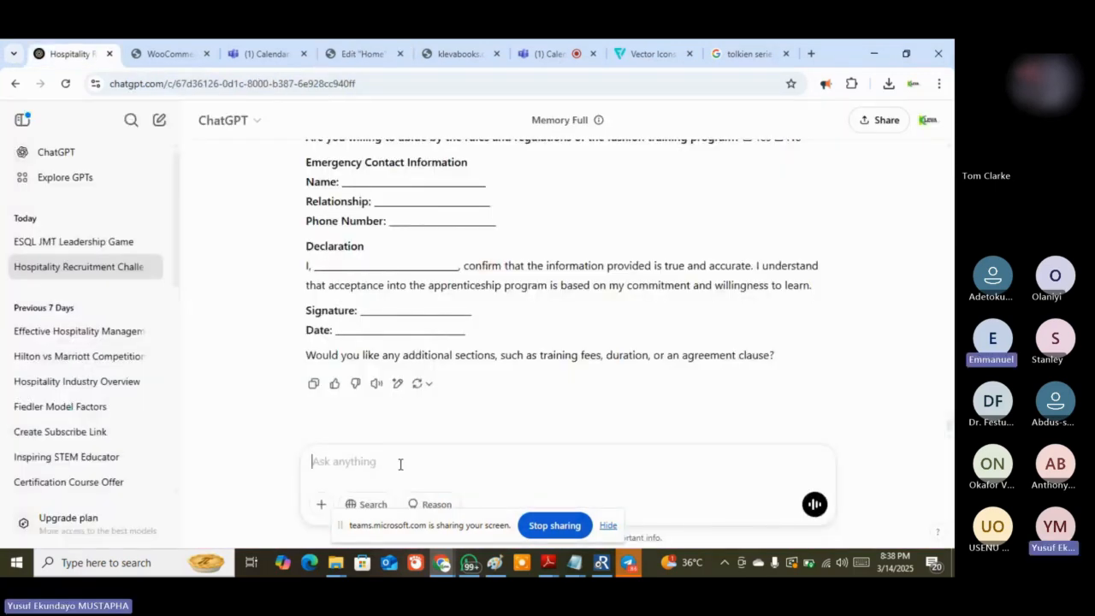
key("ctrl+v")
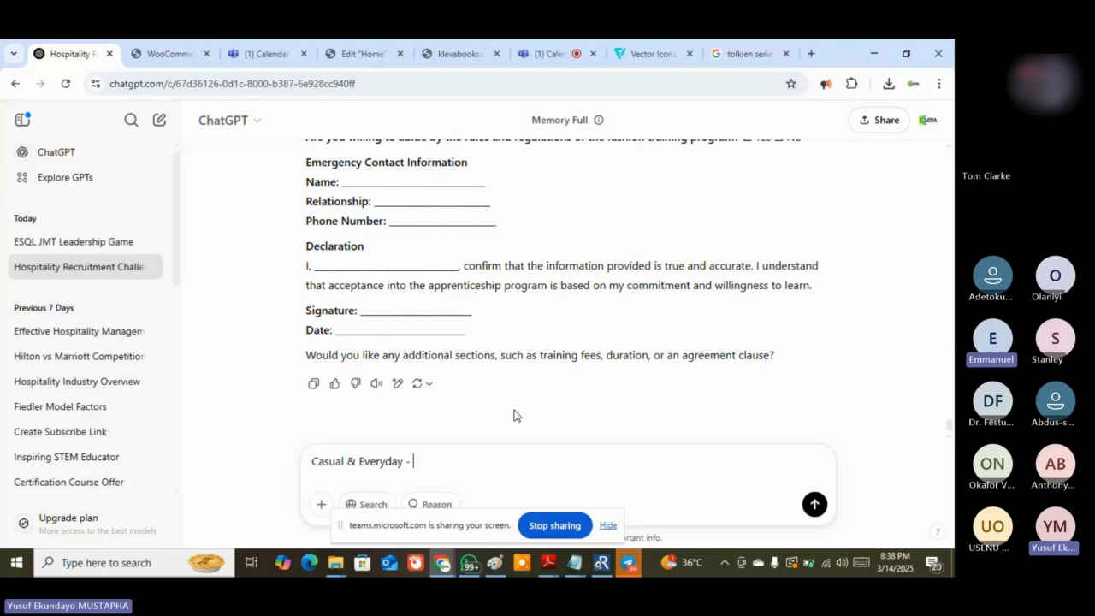
type("f")
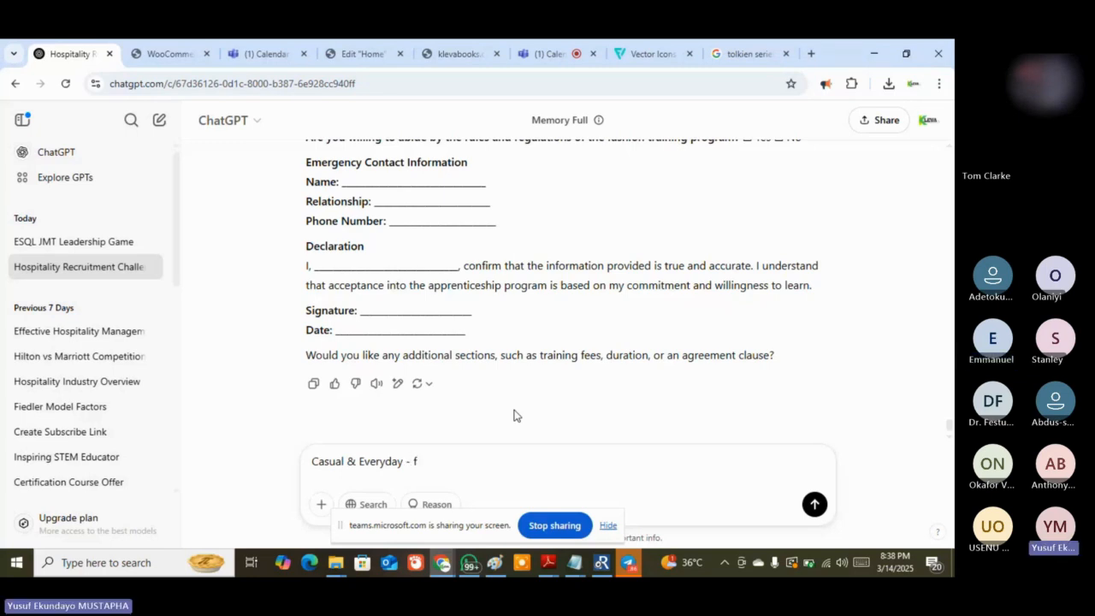
type("or a fashiom")
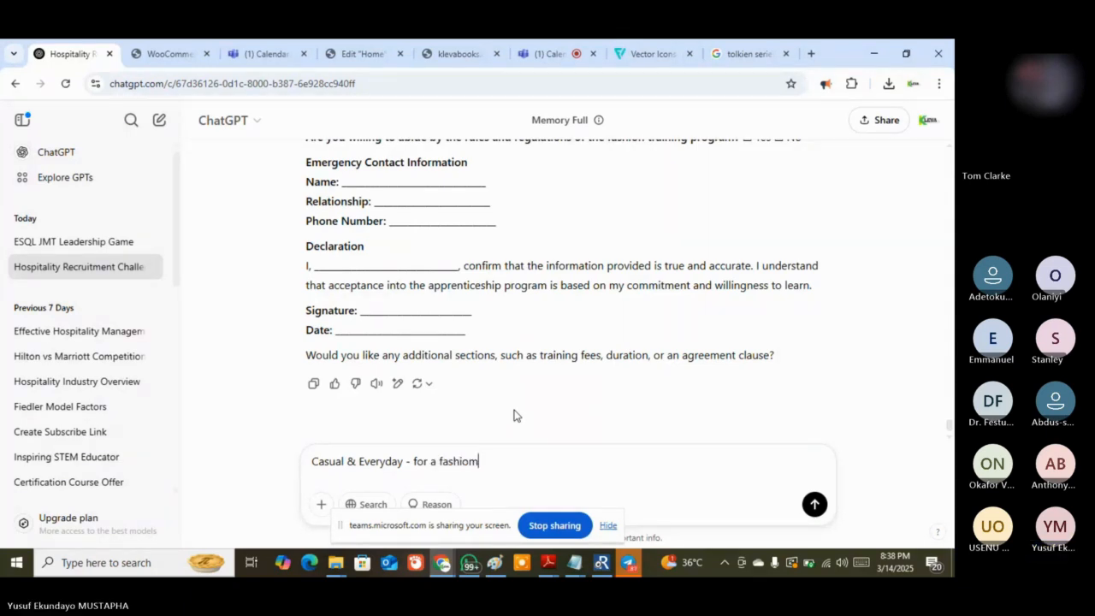
key("BackSpace")
type("n shop w")
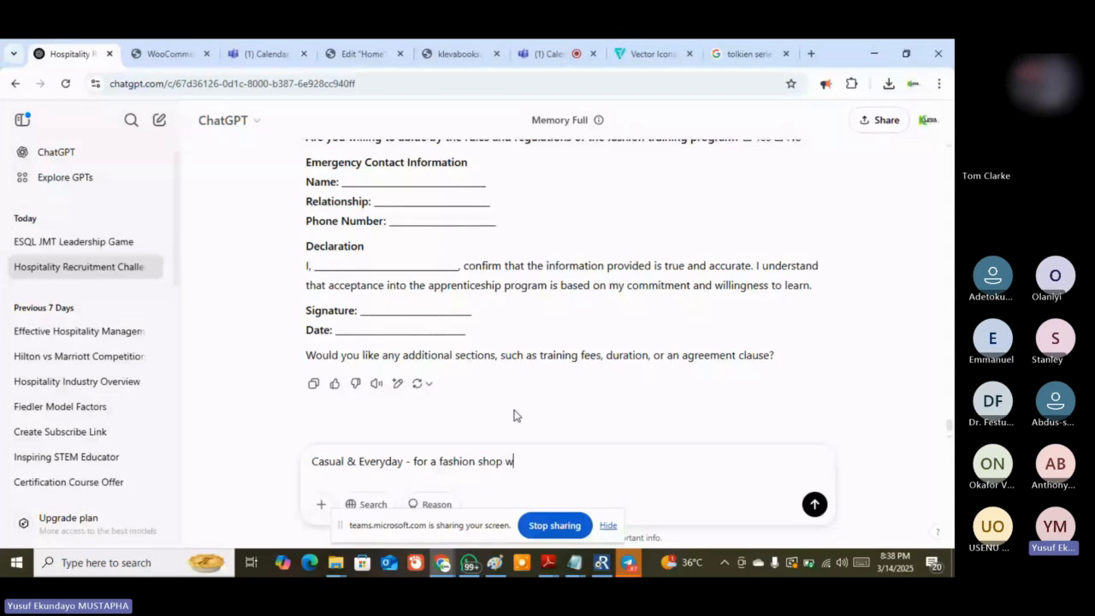
type("ebsite")
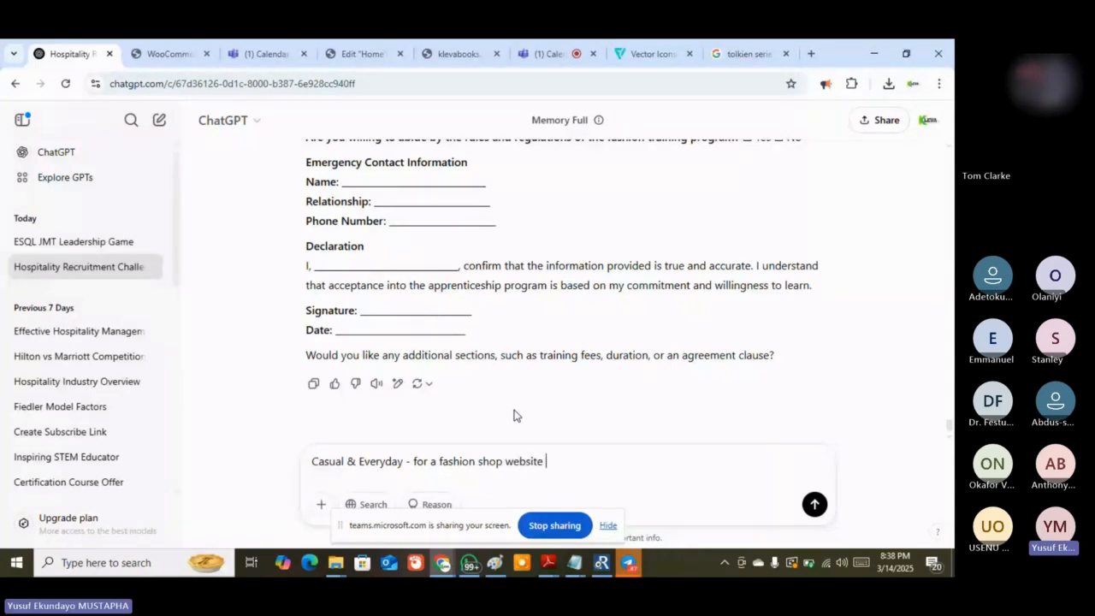
key("shift+Return")
type("g")
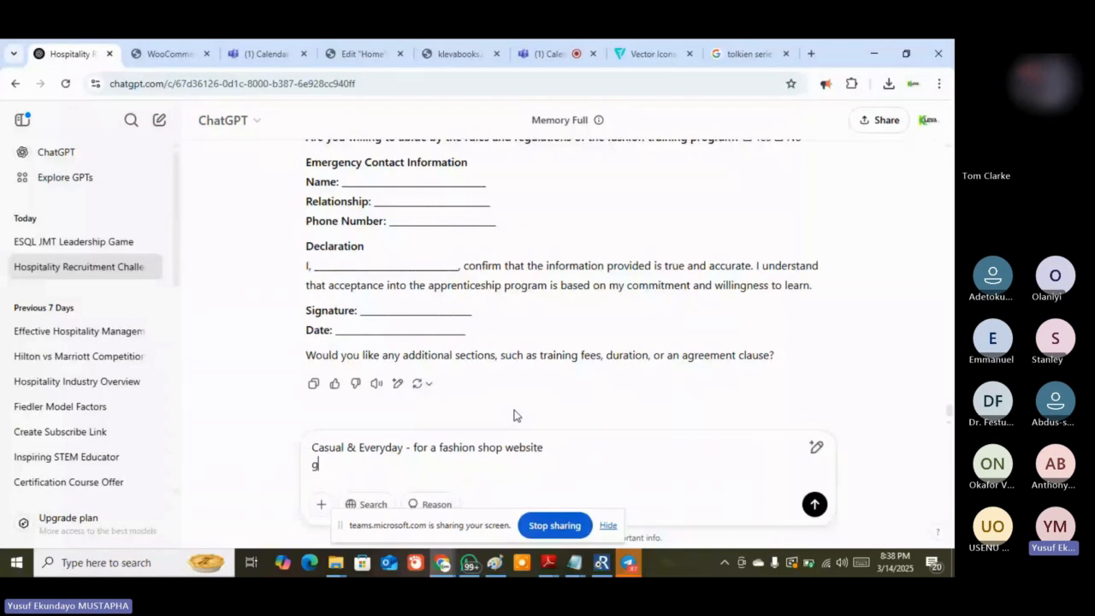
type("ive the equivalent fo")
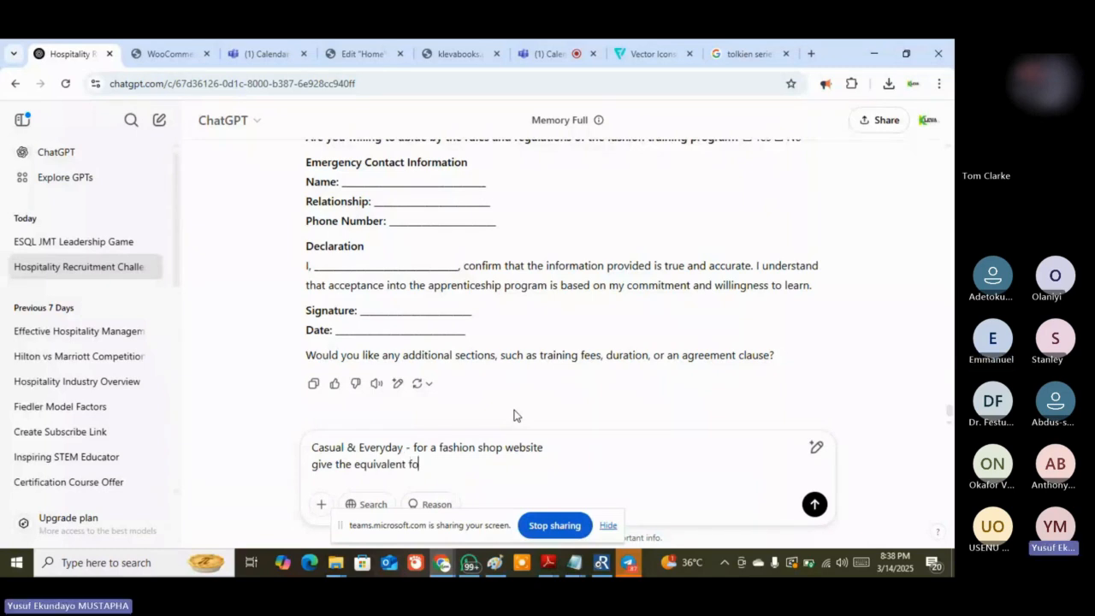
type("r a")
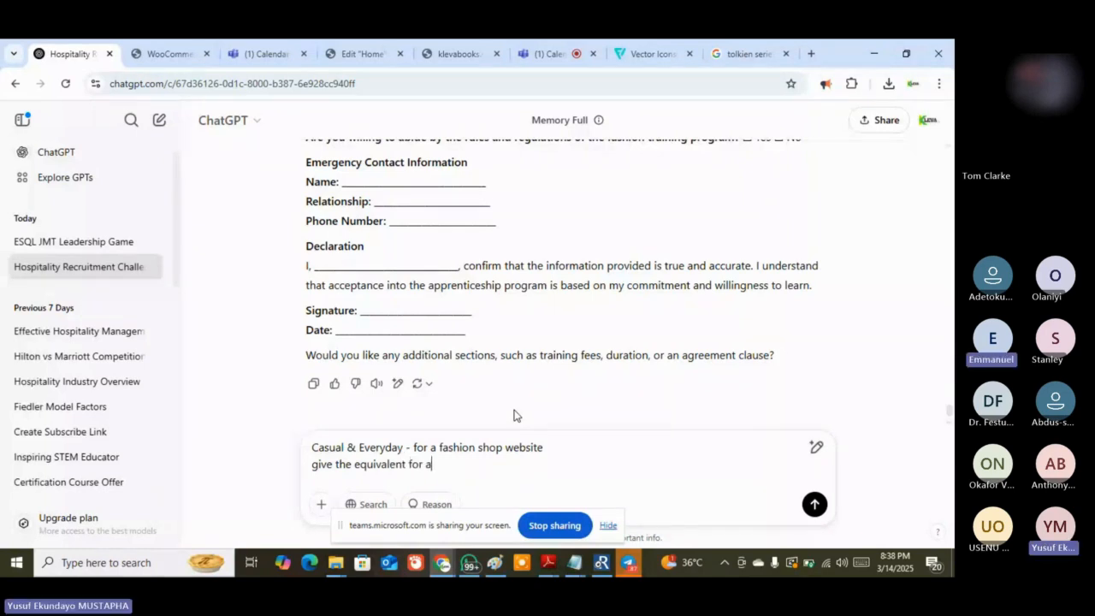
type(" book ")
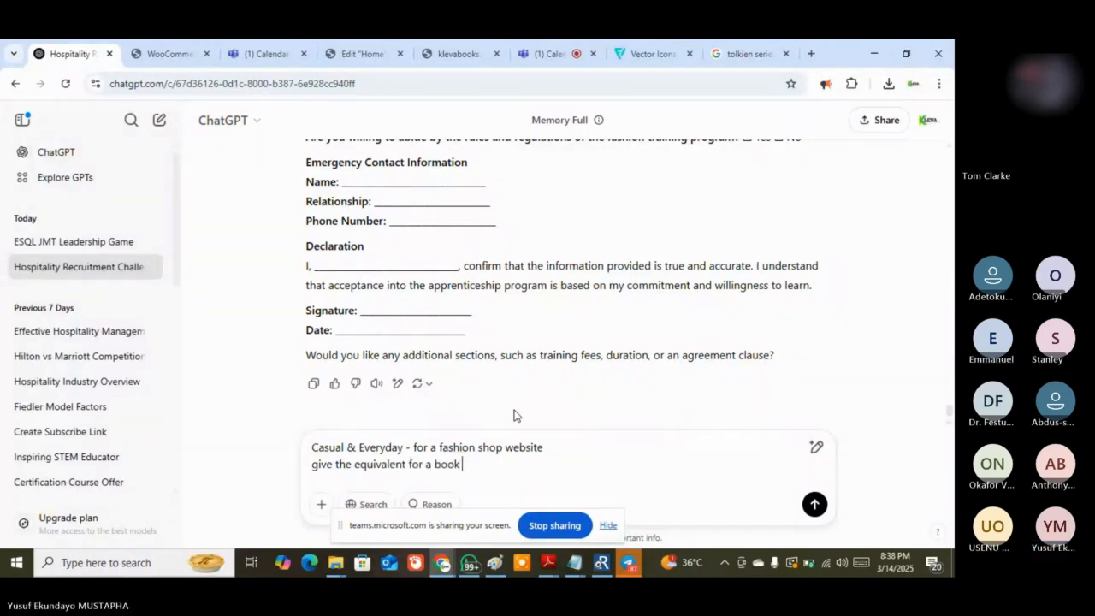
type("shop w")
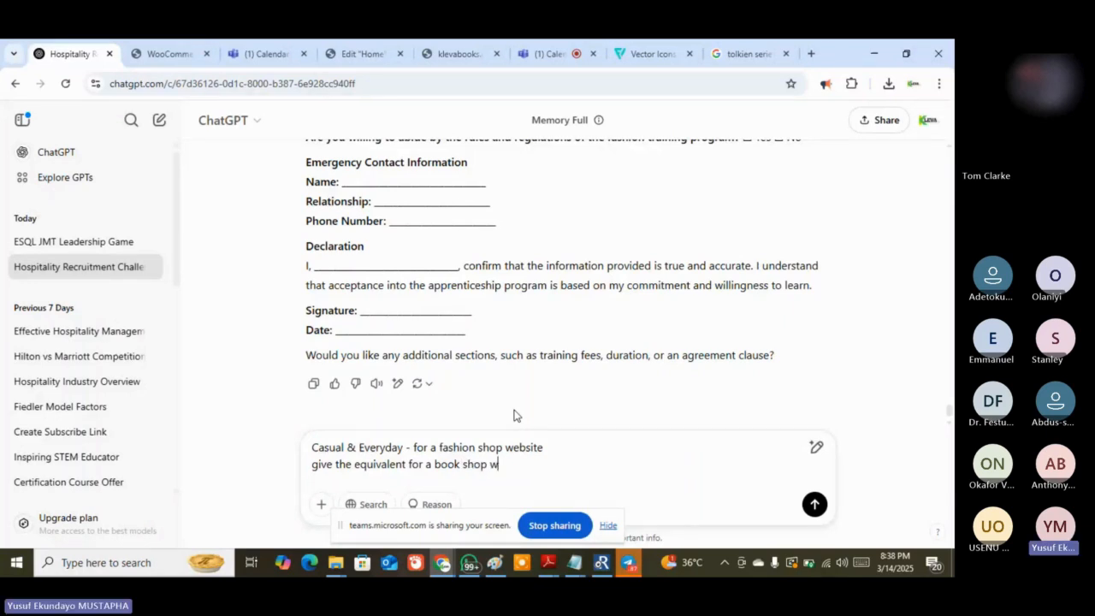
type("ebsite")
Send the prompt, copy the suggested tagline 'Popular & Everyday Reads', and return to the editor
key("Return")
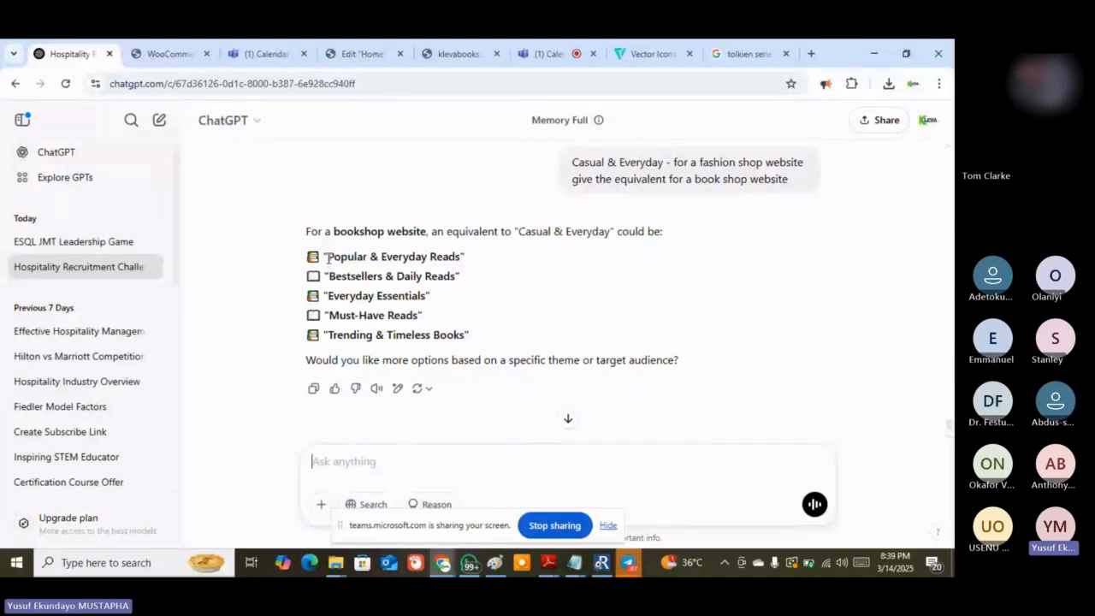
left_click_drag(329, 257, 463, 256)
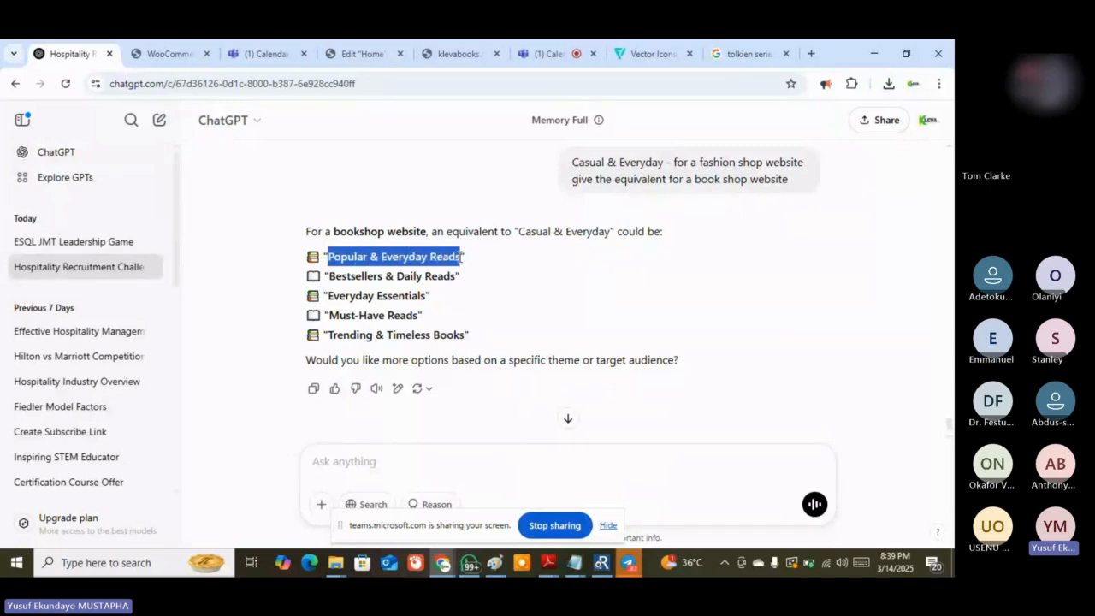
right_click(452, 259)
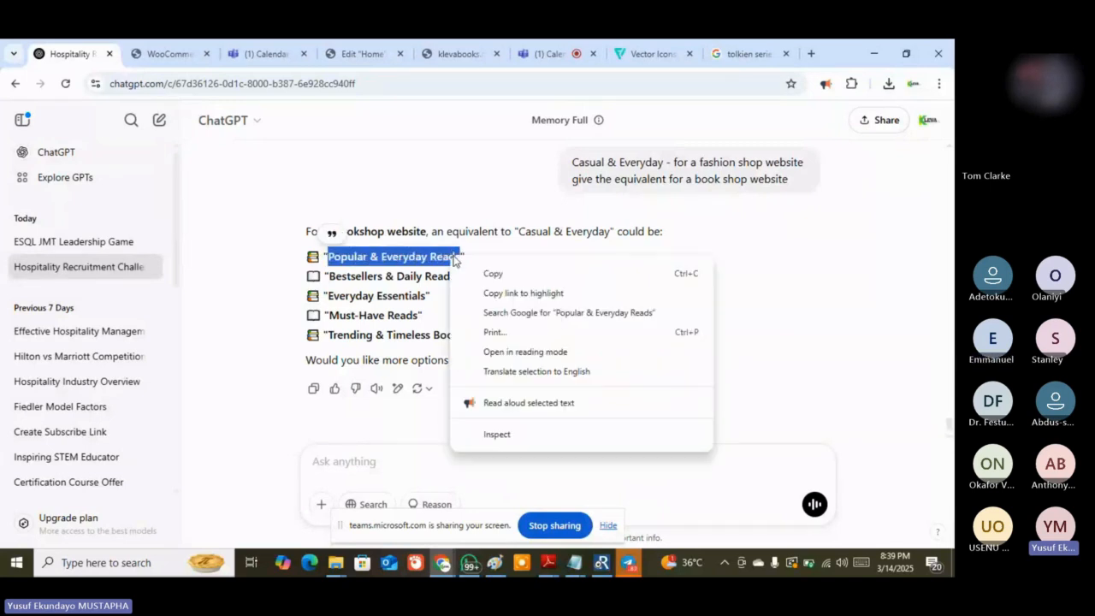
left_click(492, 273)
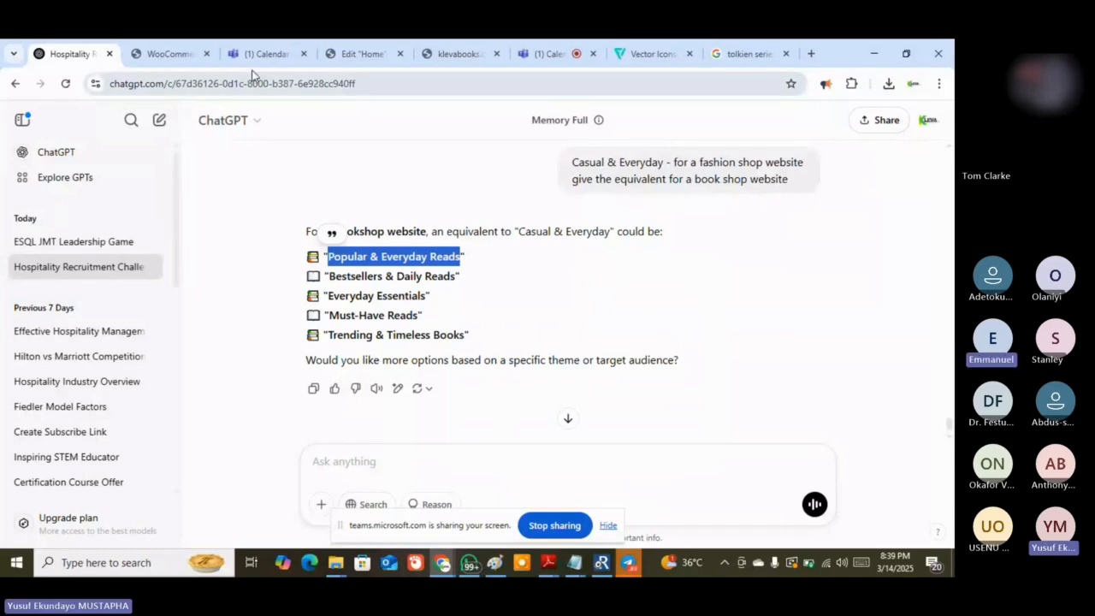
left_click(364, 53)
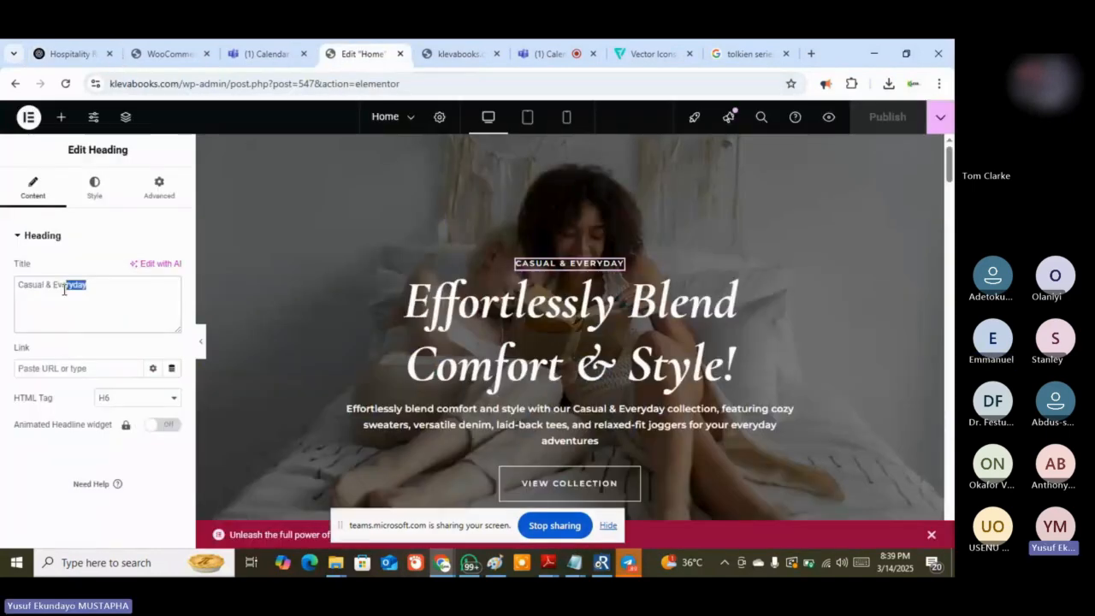
Replace the hero heading title 'Casual & Everyday' with 'Popular & Everyday Reads'
left_click_drag(64, 289, 22, 289)
key("ctrl+v")
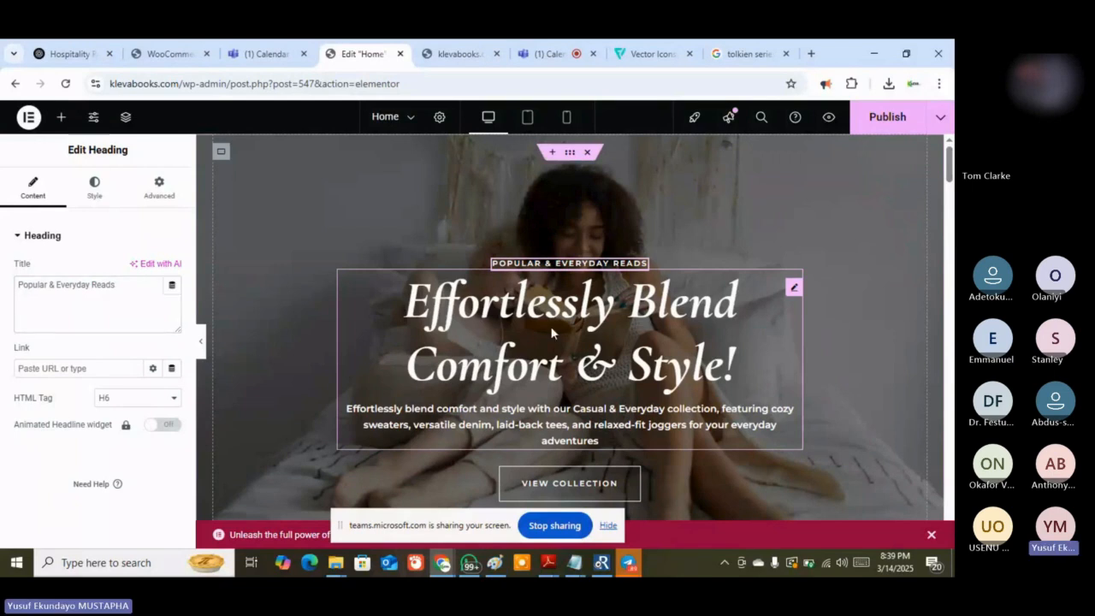
left_click(552, 334)
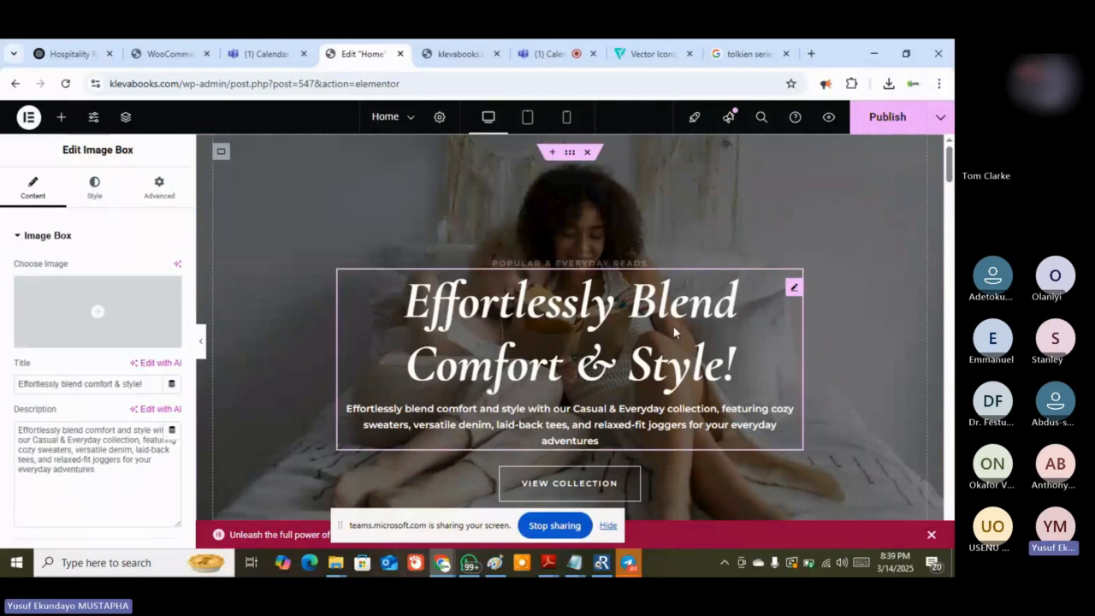
Copy the image box title 'Effortlessly blend comfort & style!' and switch back to ChatGPT
left_click(688, 304)
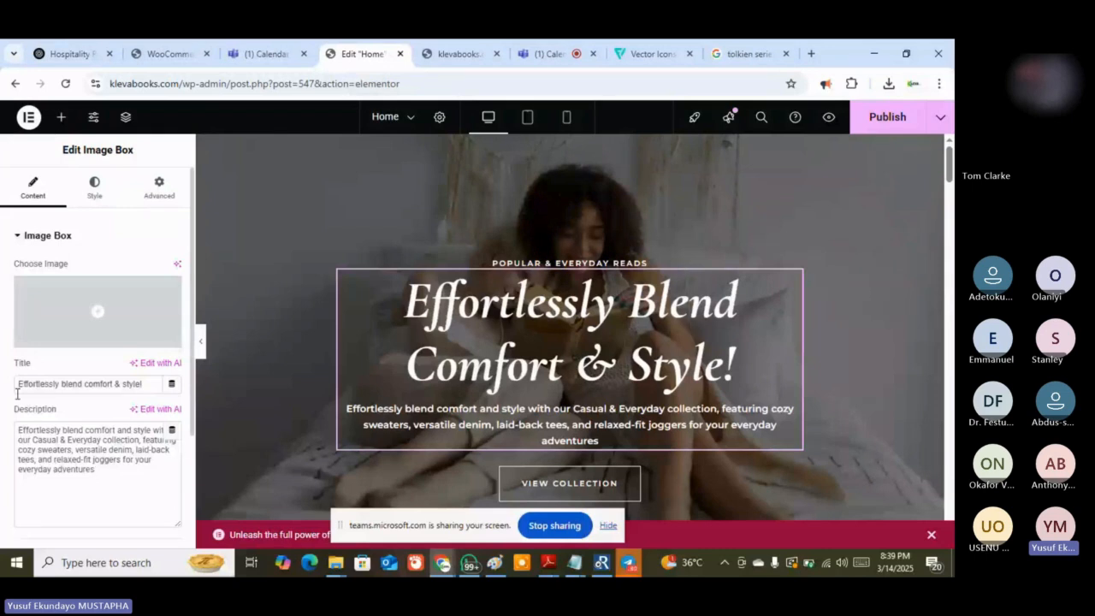
left_click_drag(149, 383, 21, 391)
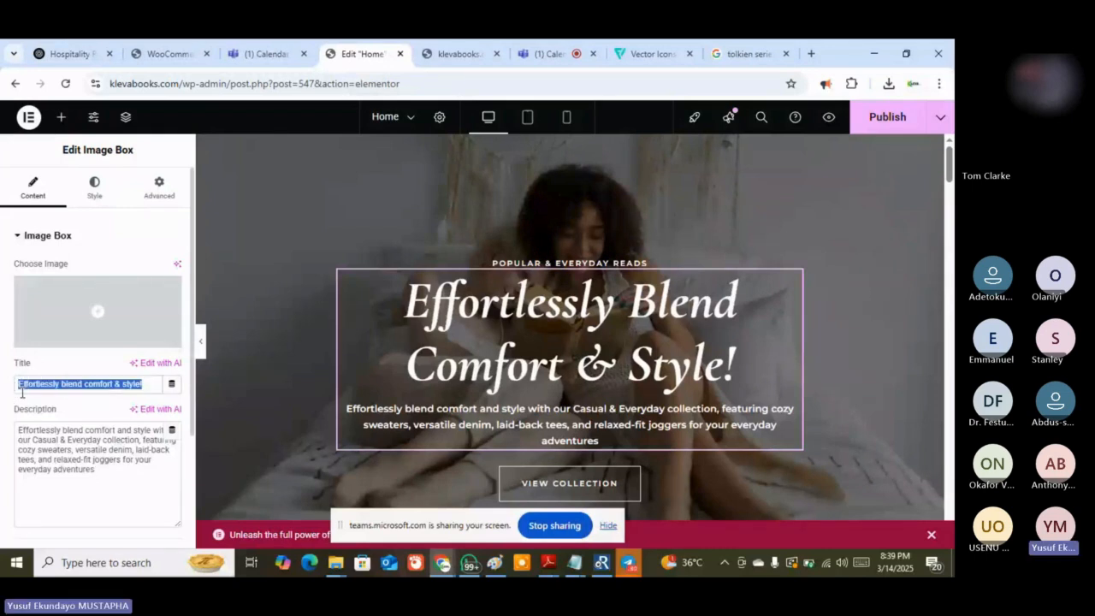
right_click(22, 386)
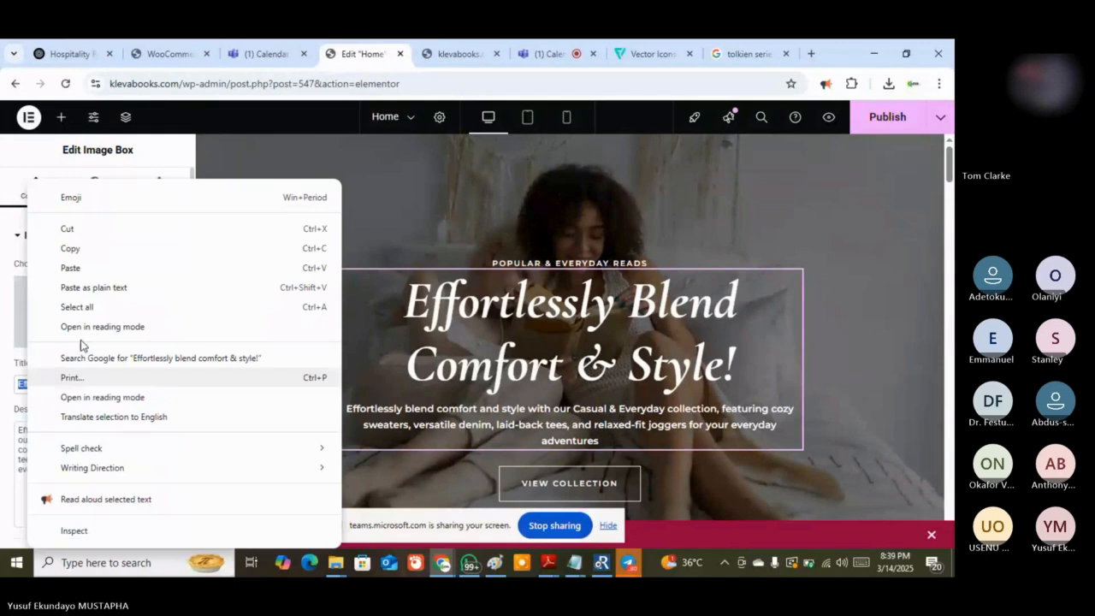
left_click(107, 253)
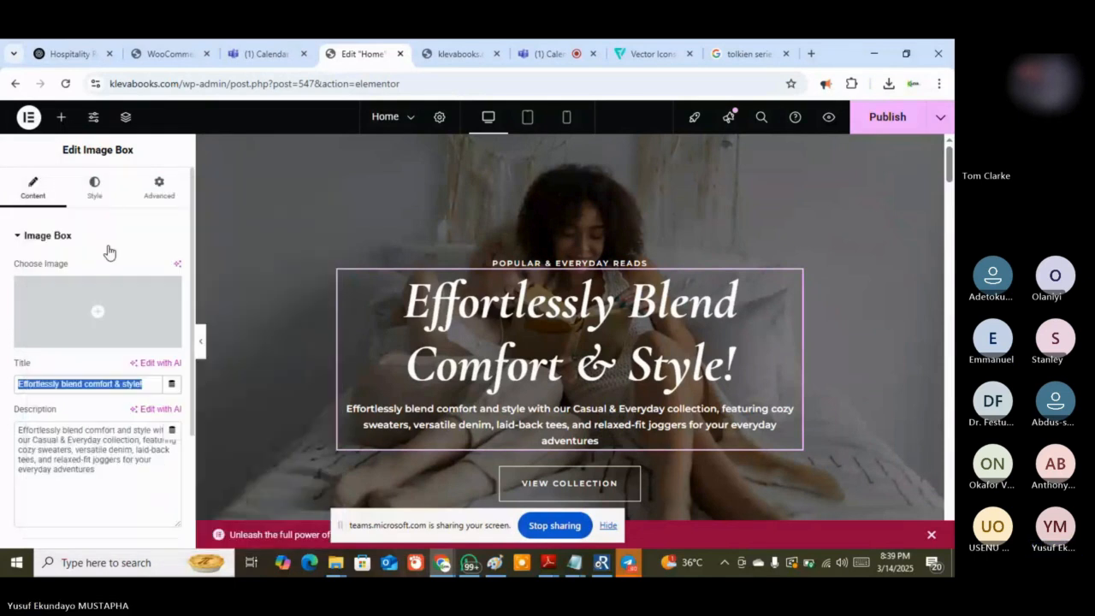
key("ctrl+1")
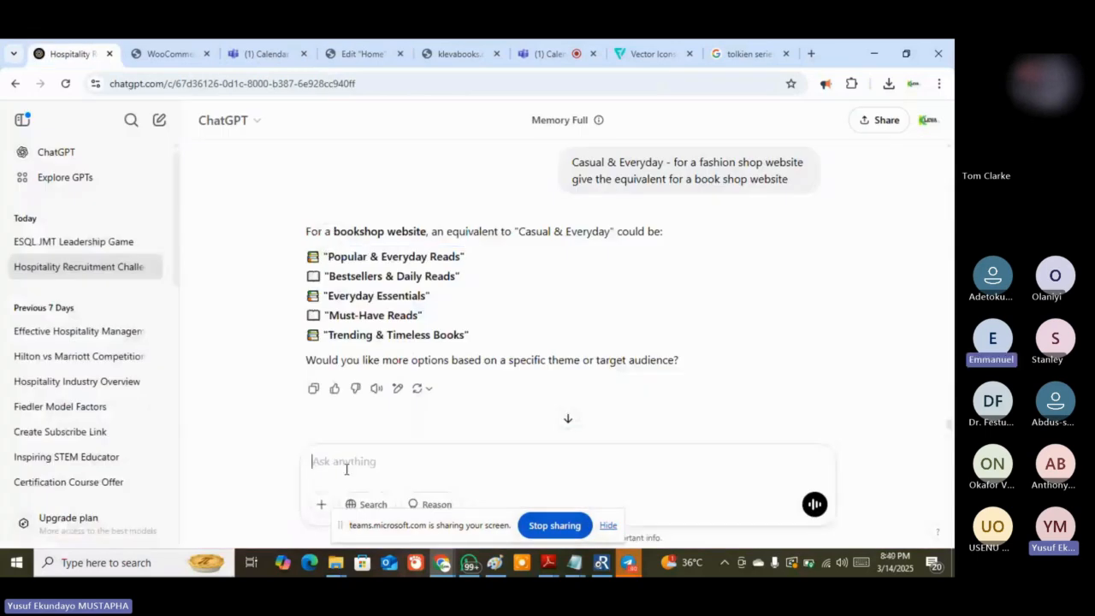
Start the ChatGPT prompt with 'Title' plus the old hero title, then copy the hero description
type("Ti")
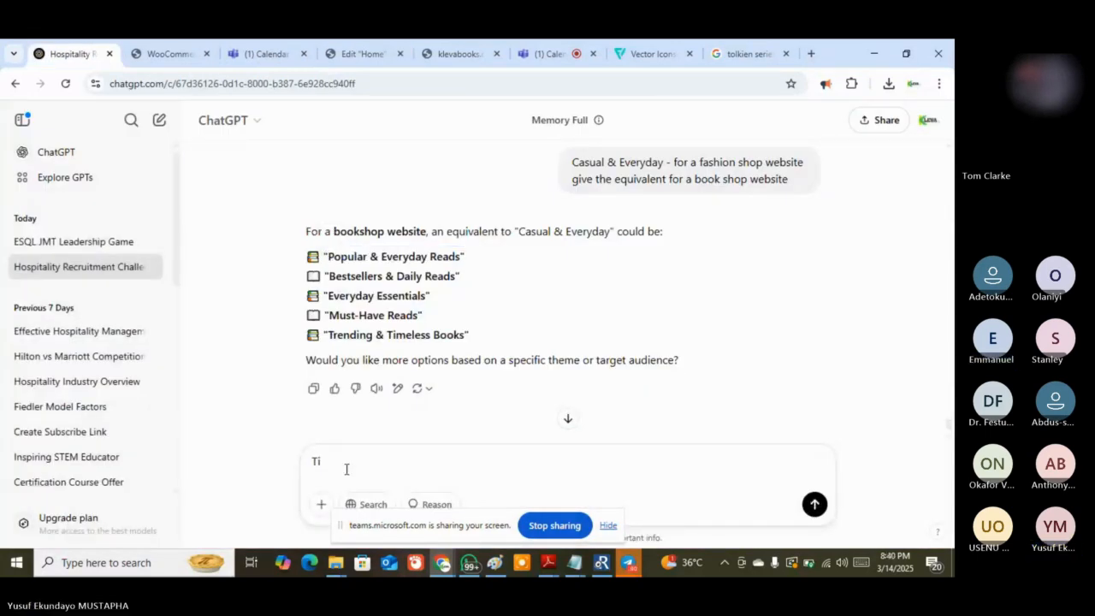
type("tle")
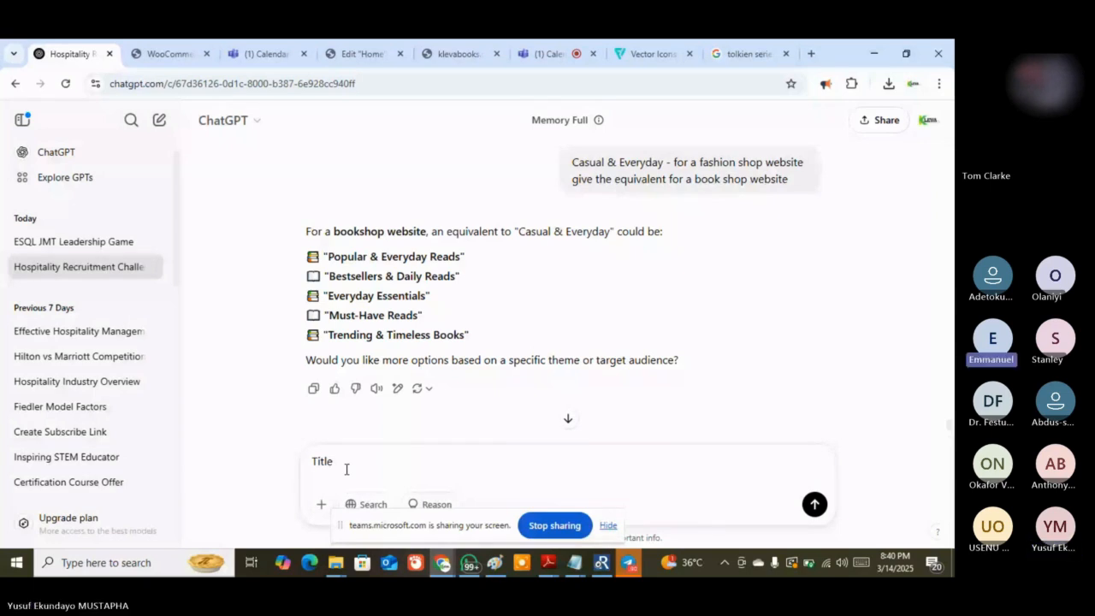
key("ctrl+v")
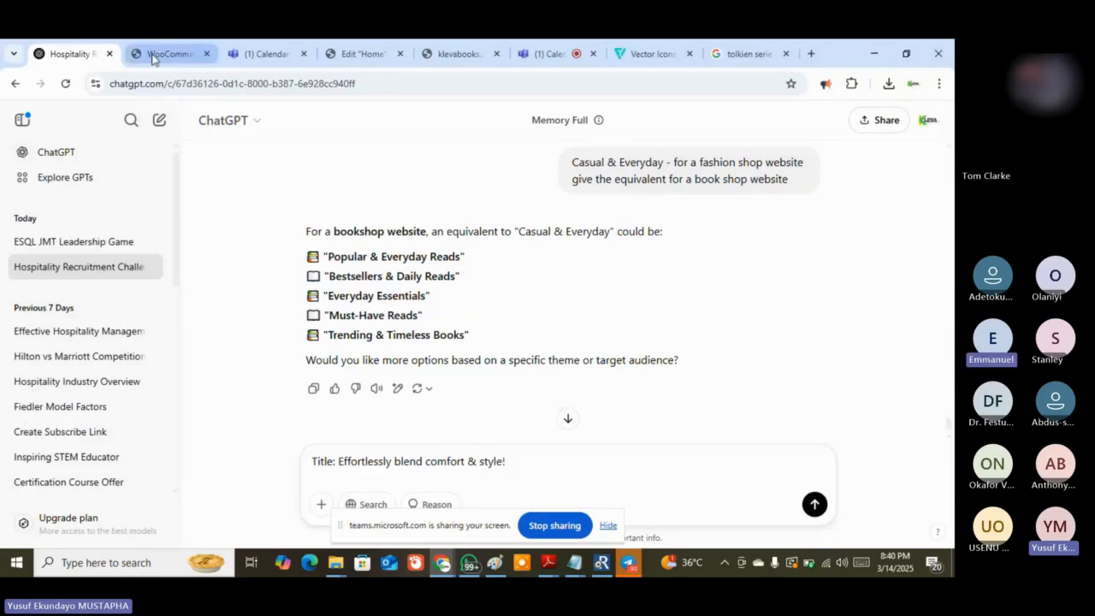
left_click(363, 54)
left_click_drag(94, 473, 14, 429)
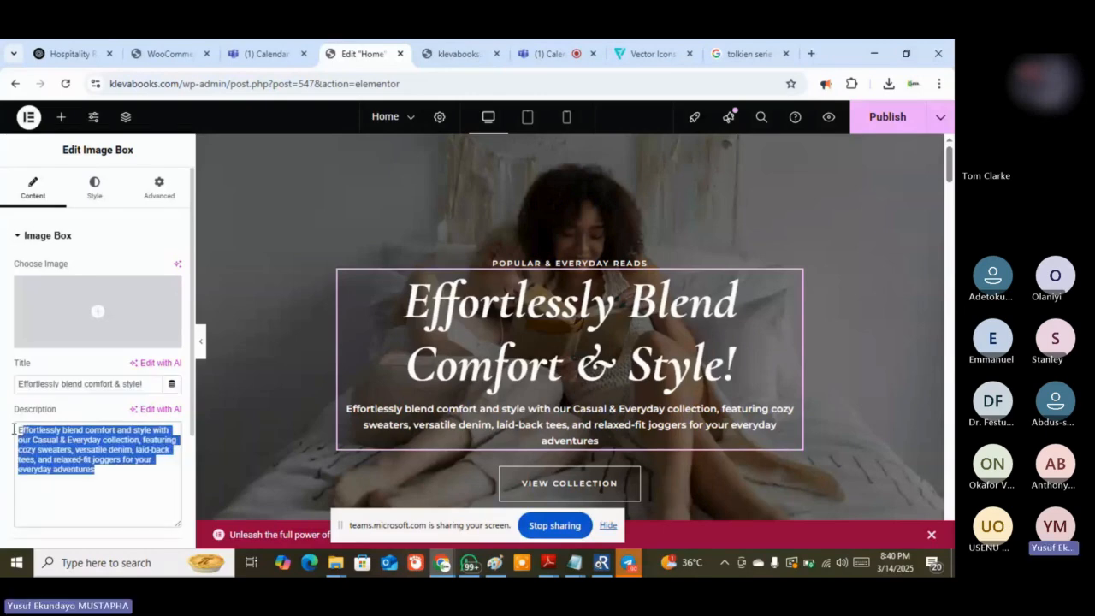
right_click(24, 432)
left_click(111, 137)
left_click(72, 54)
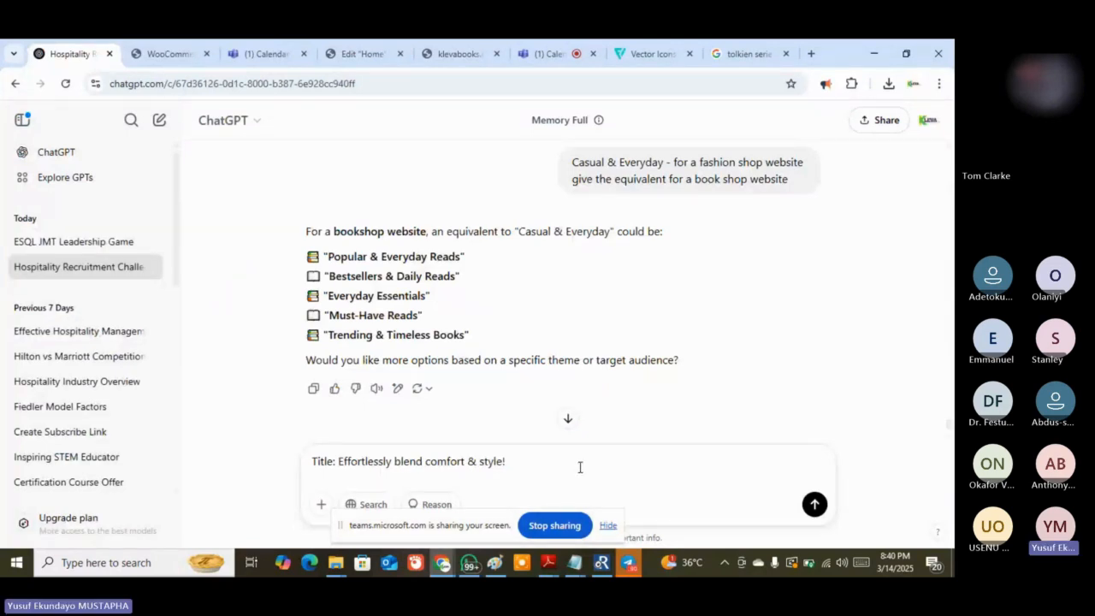
Add the pasted description and ask for the equivalent for a book website
key("shift+Return")
type("descr")
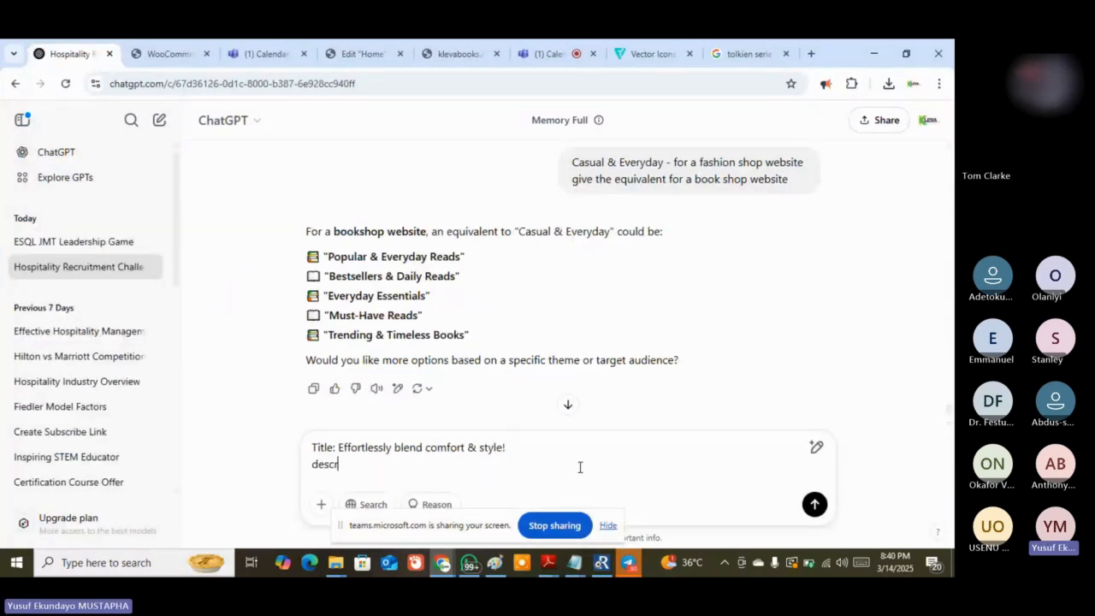
type("iption:")
key("ctrl+v")
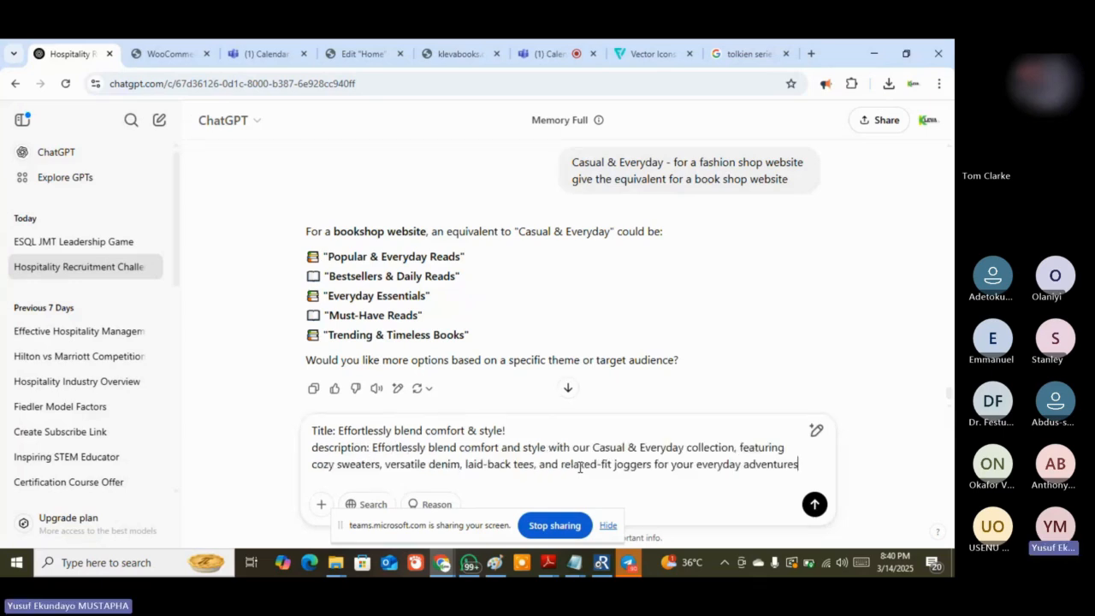
key("shift+Return")
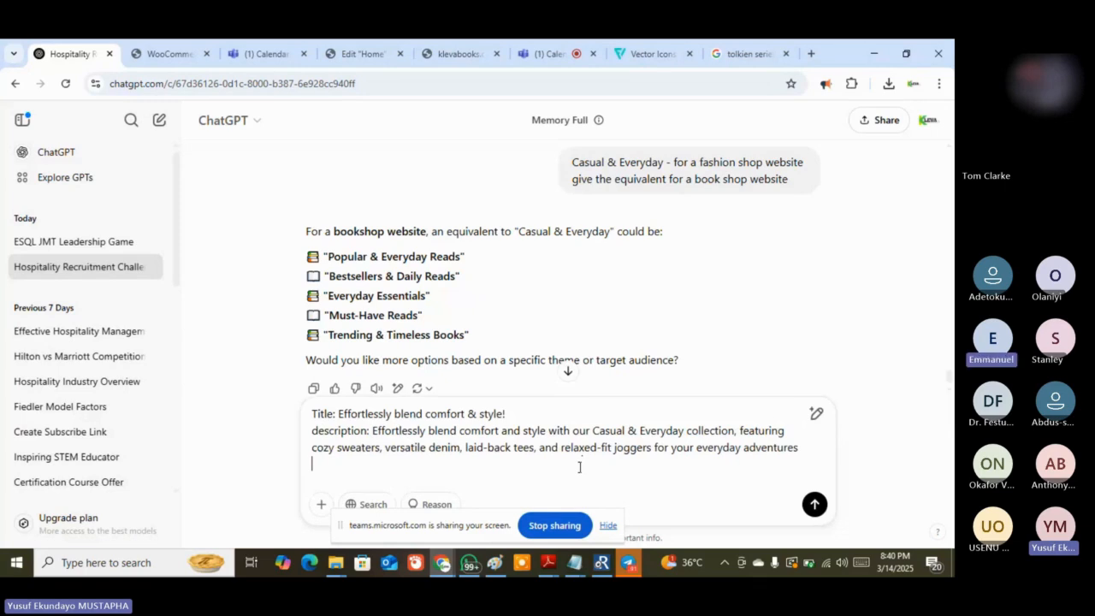
key("BackSpace")
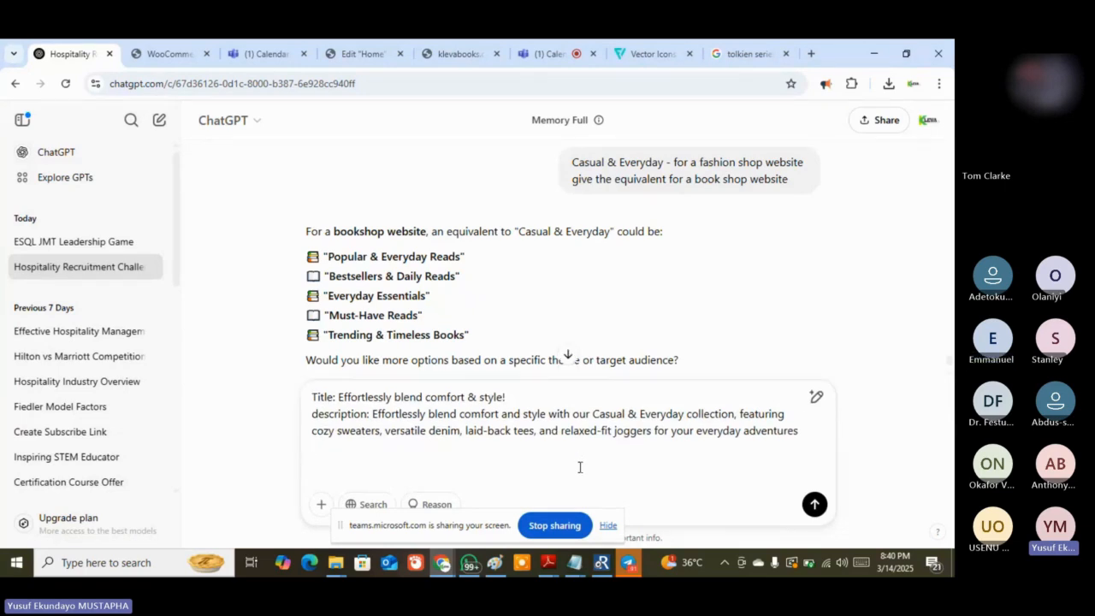
type("give ")
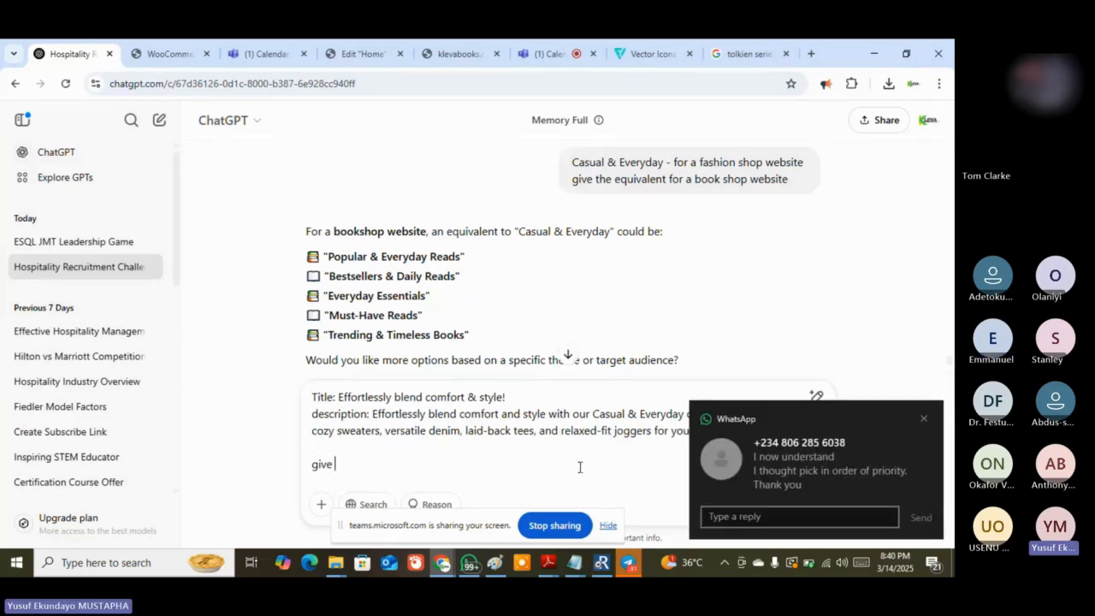
type("the equival")
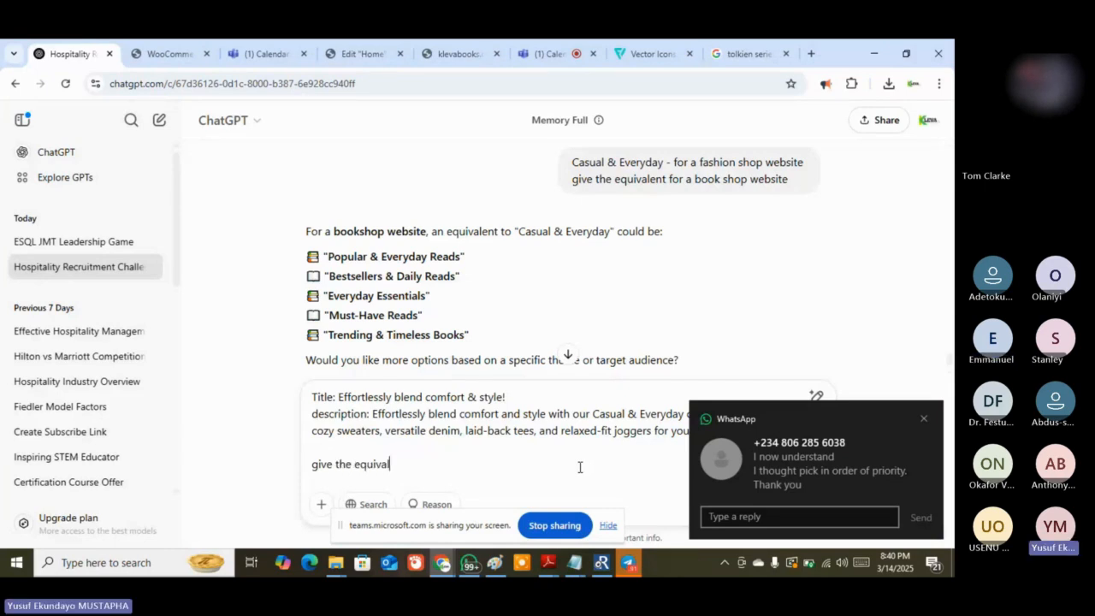
type("ent fo")
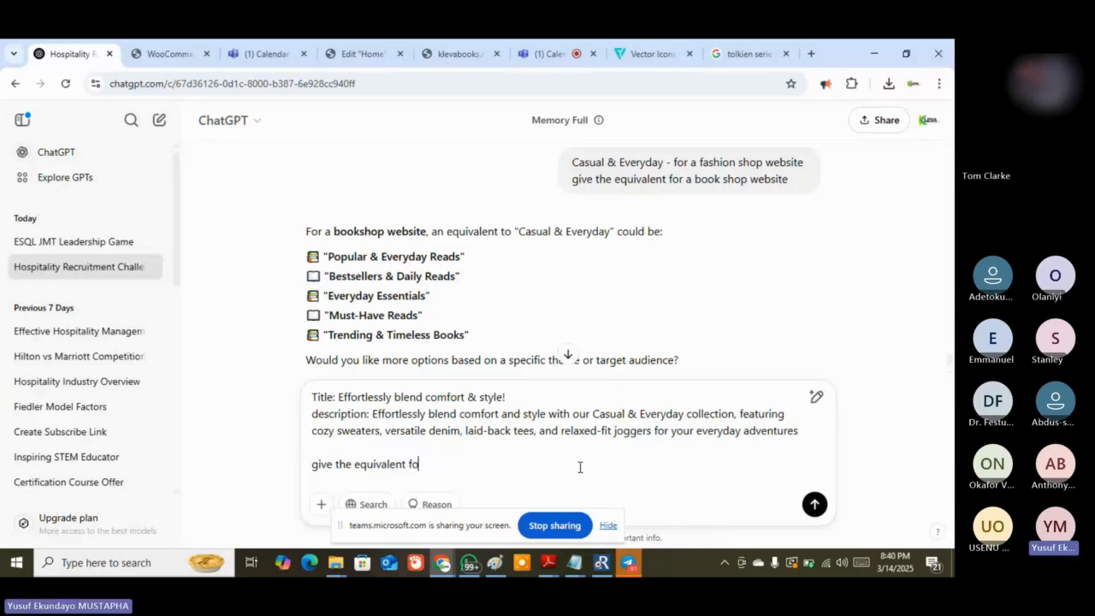
type("r above ")
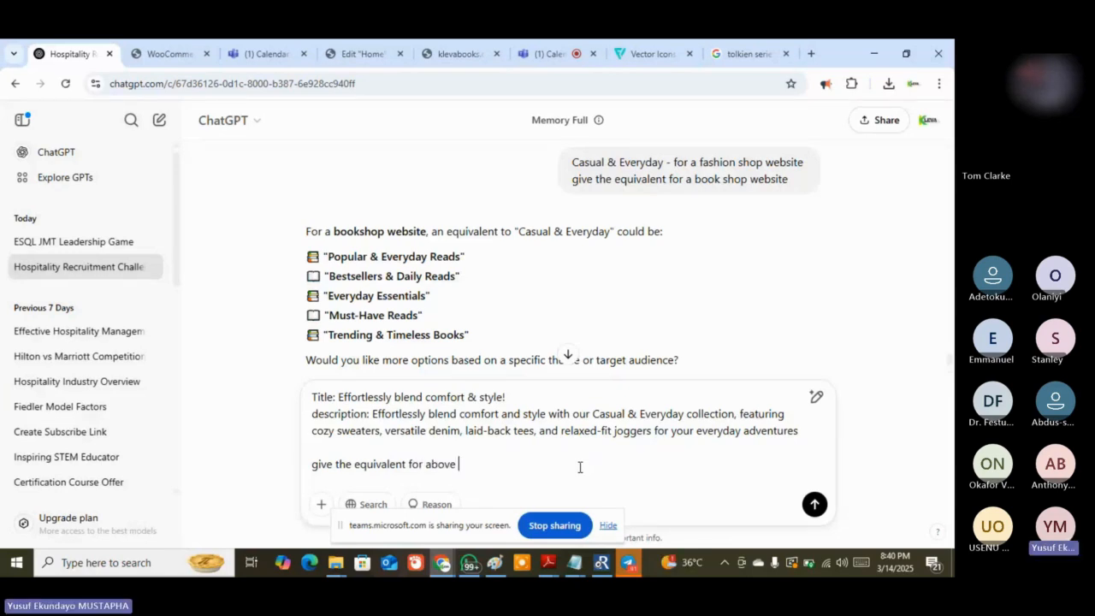
type("fashion website f")
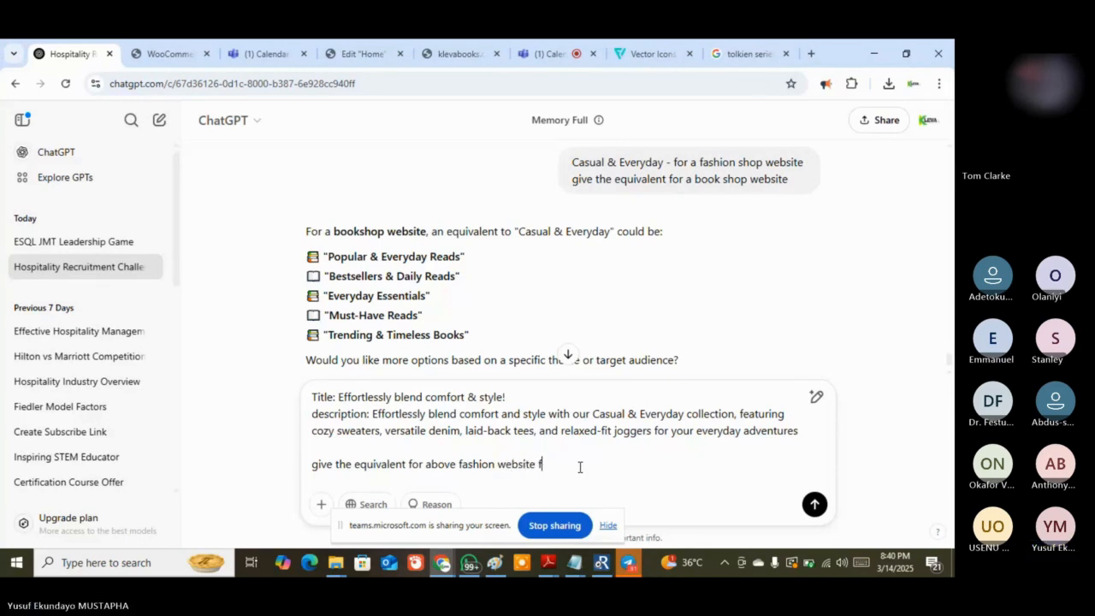
type("or a")
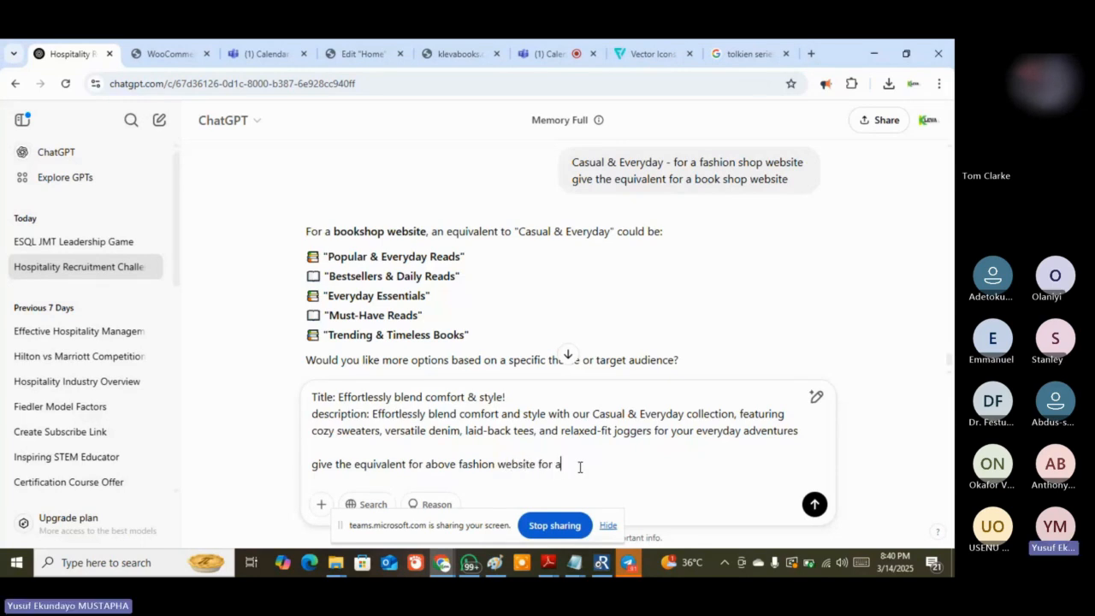
type(" book website")
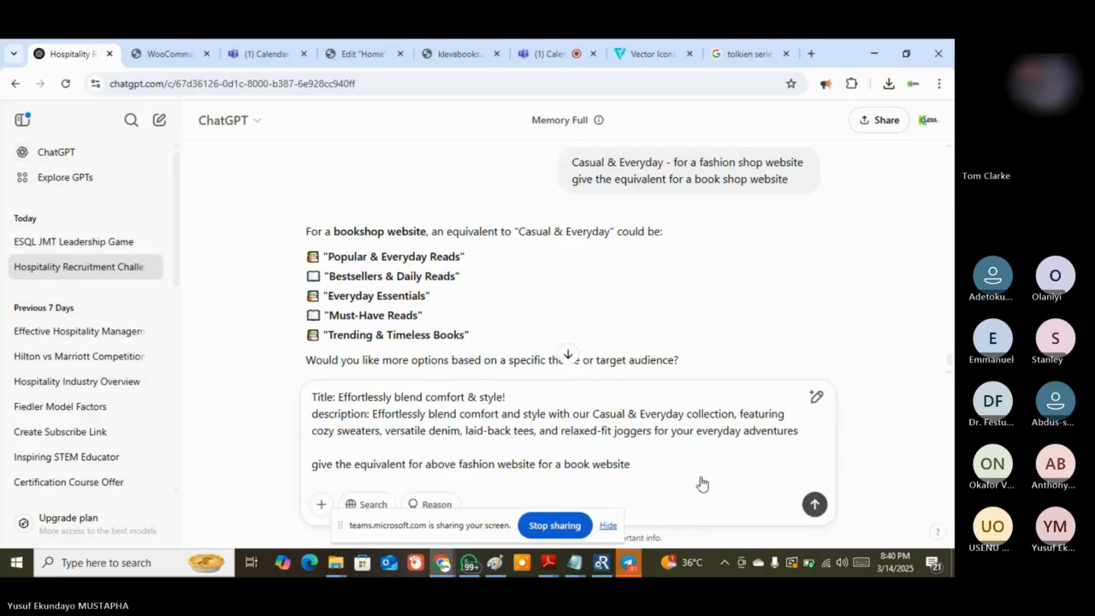
key("Return")
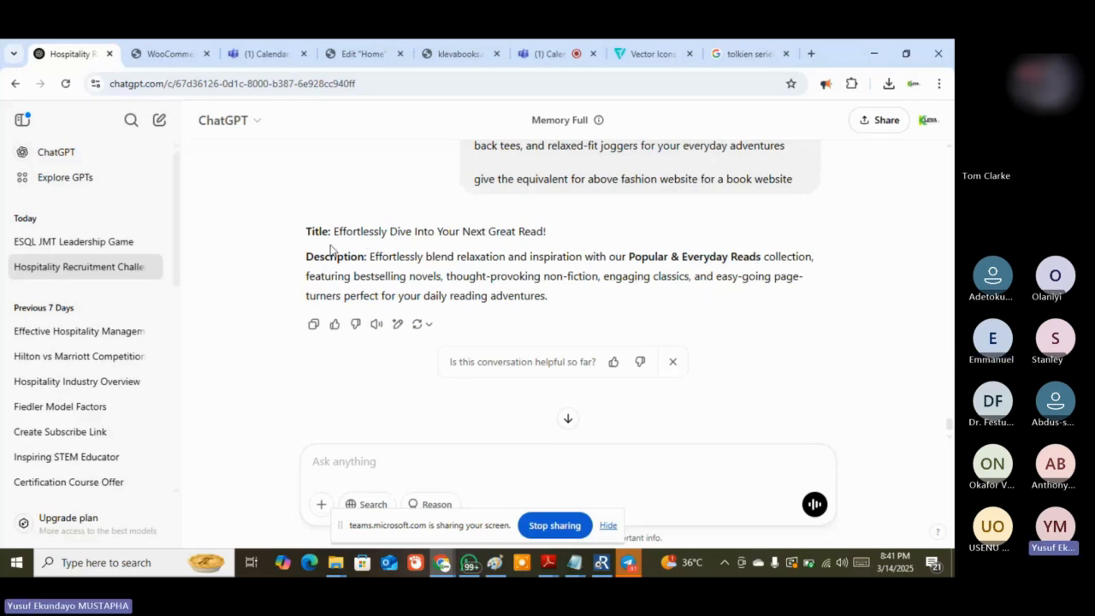
Replace the image box title with 'Effortlessly Dive Into Your Next Great Read!'
left_click_drag(334, 231, 547, 232)
key("ctrl+c")
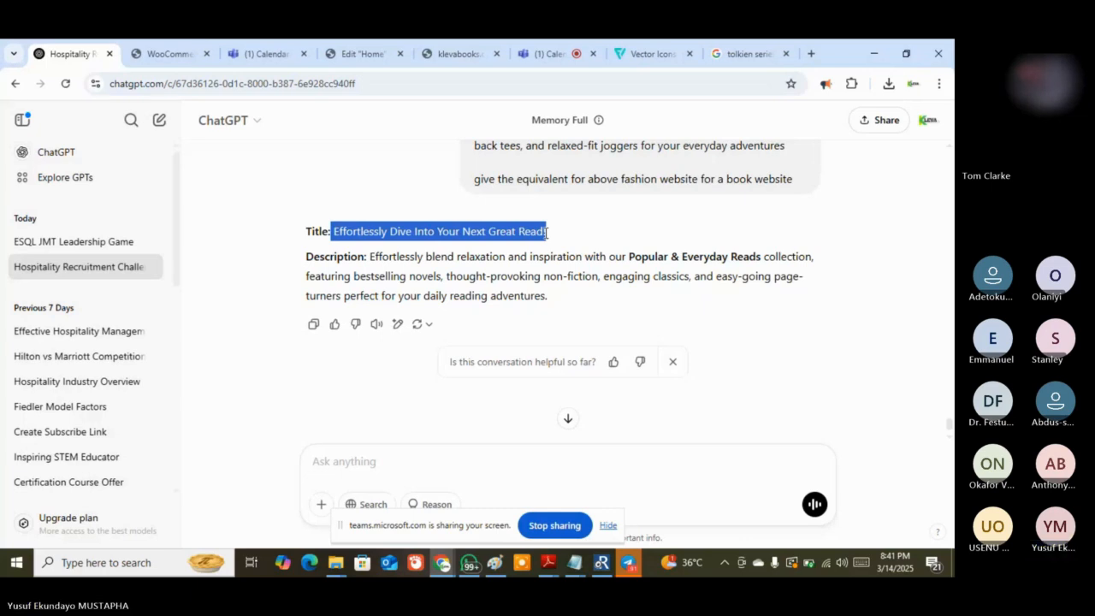
right_click(539, 233)
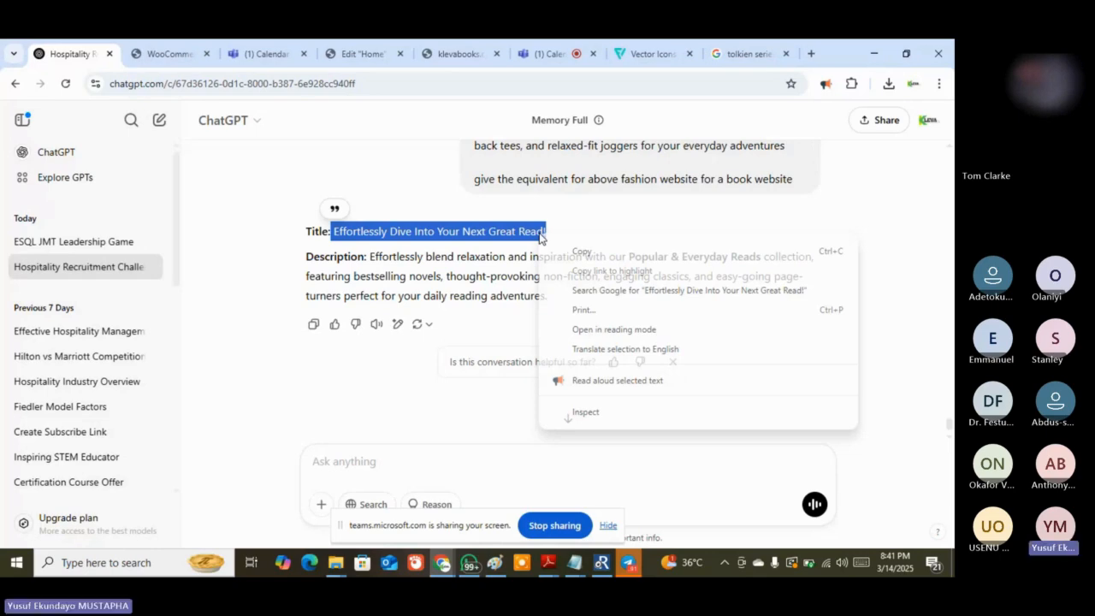
left_click(355, 56)
left_click(98, 379)
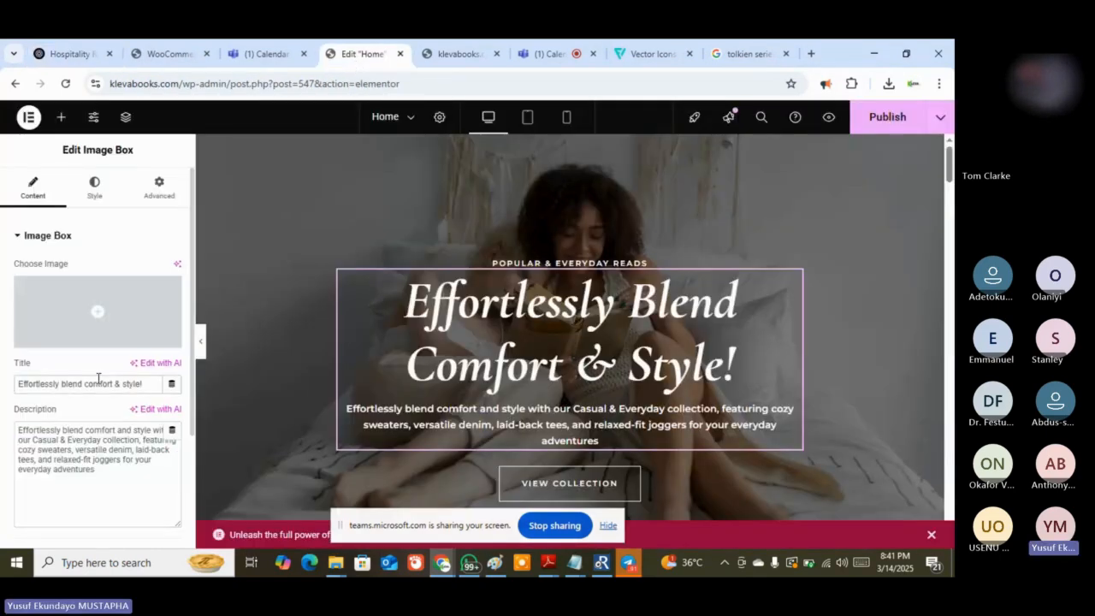
key("ctrl+a")
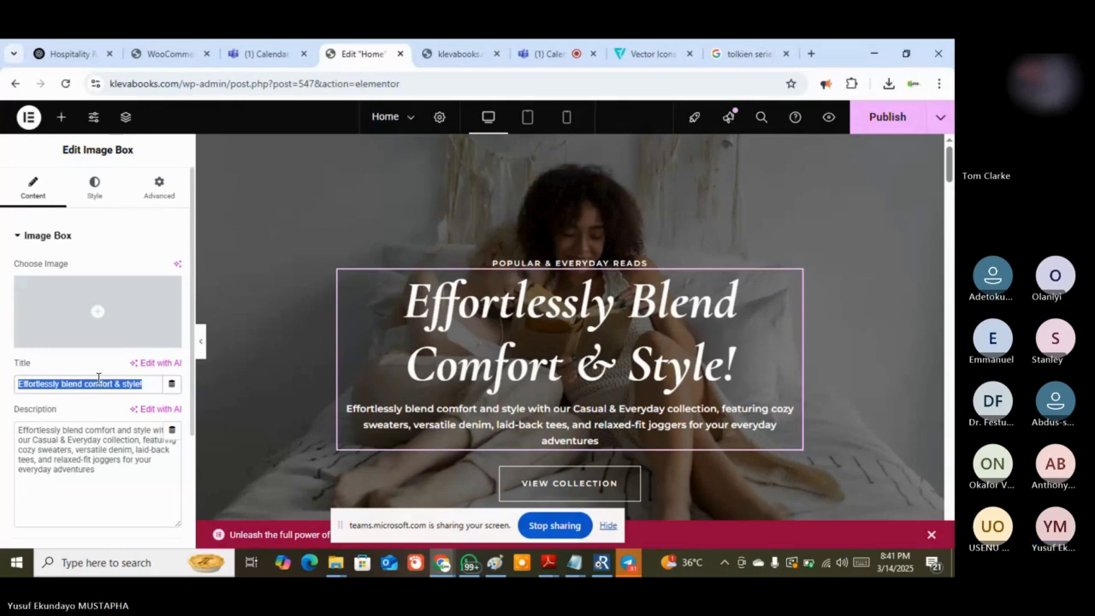
key("ctrl+v")
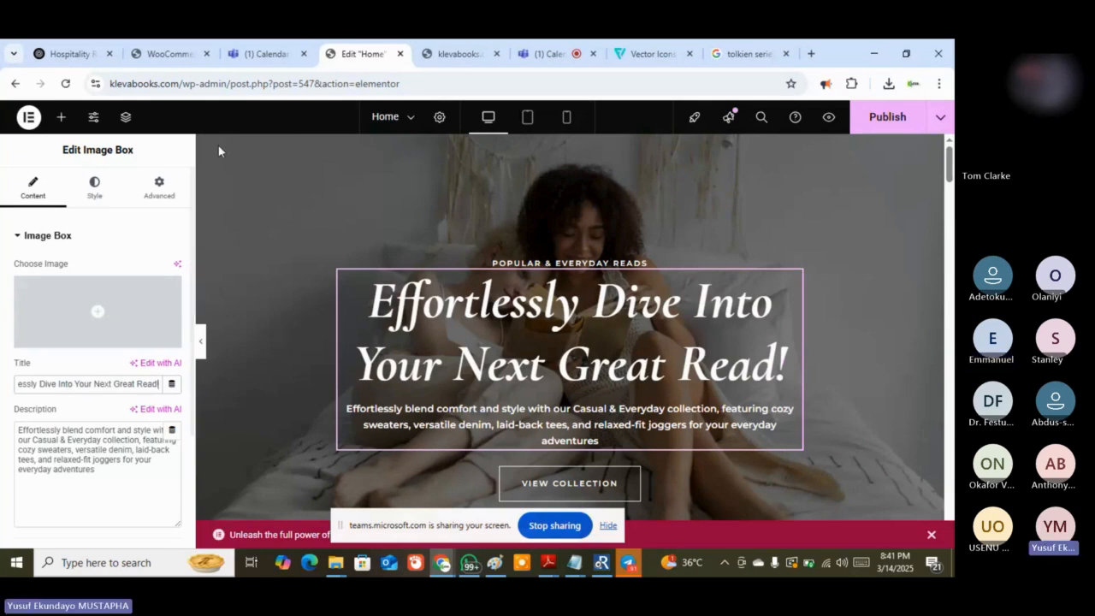
Replace the image box description with ChatGPT's Popular & Everyday Reads text
key("ctrl+1")
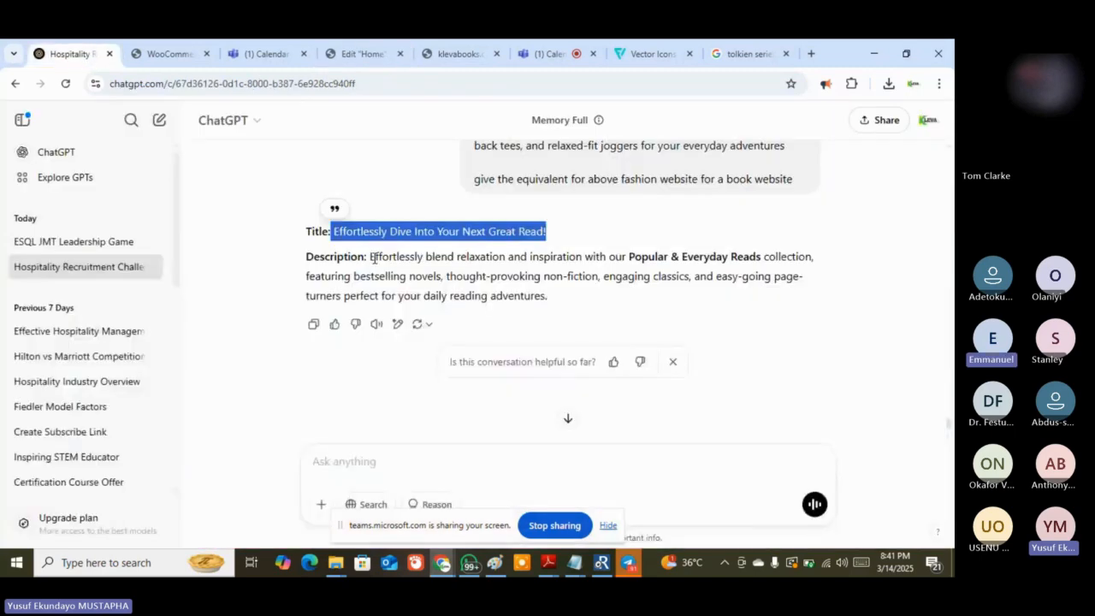
left_click_drag(373, 258, 550, 300)
key("ctrl+c")
right_click(532, 301)
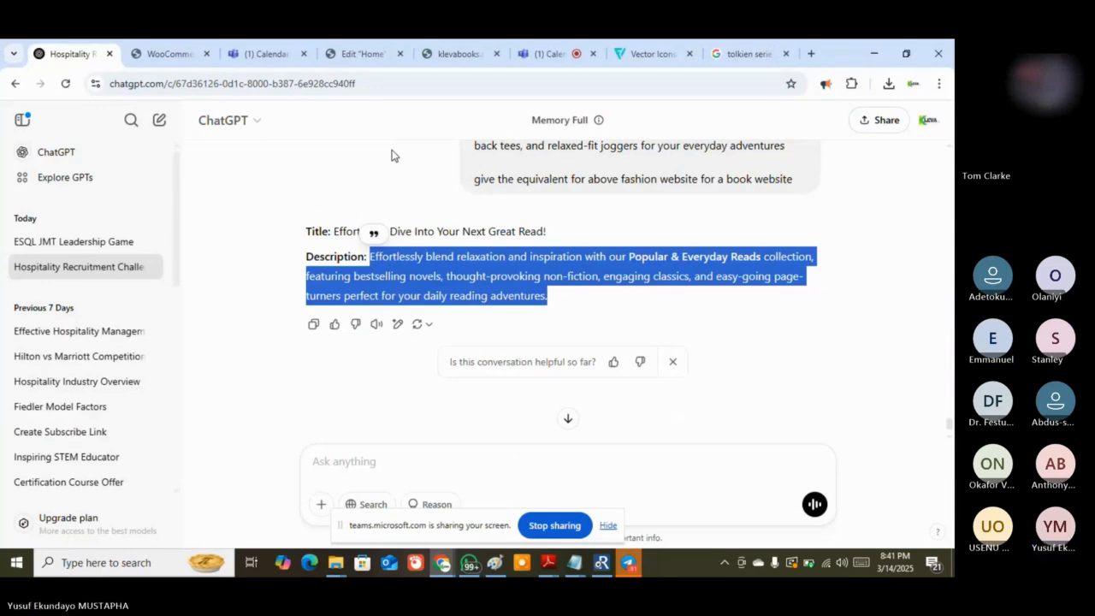
left_click(360, 59)
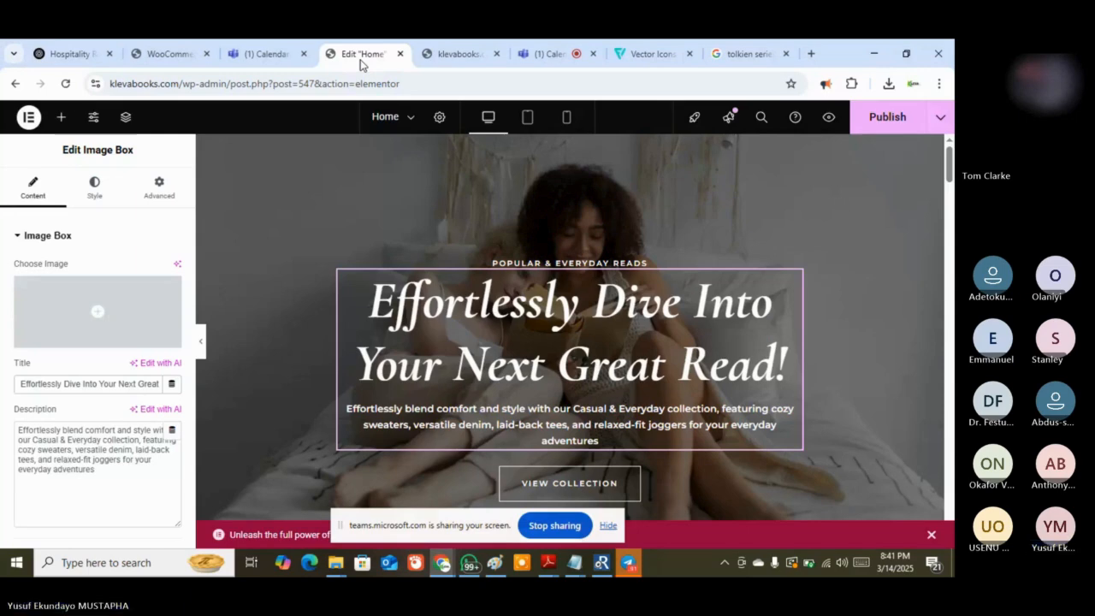
triple_click(38, 443)
right_click(37, 443)
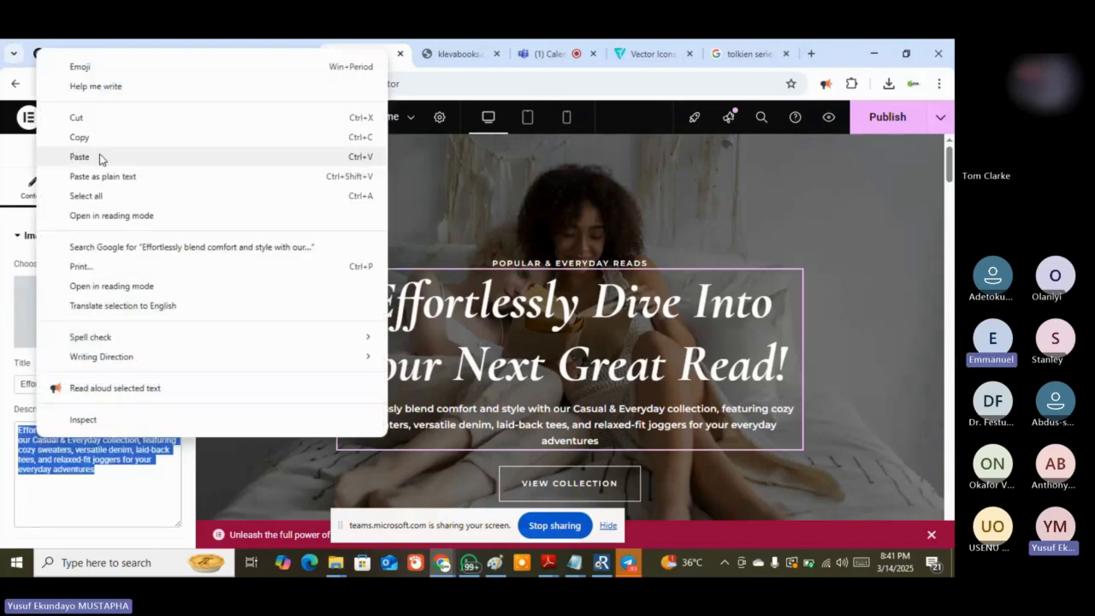
left_click(98, 157)
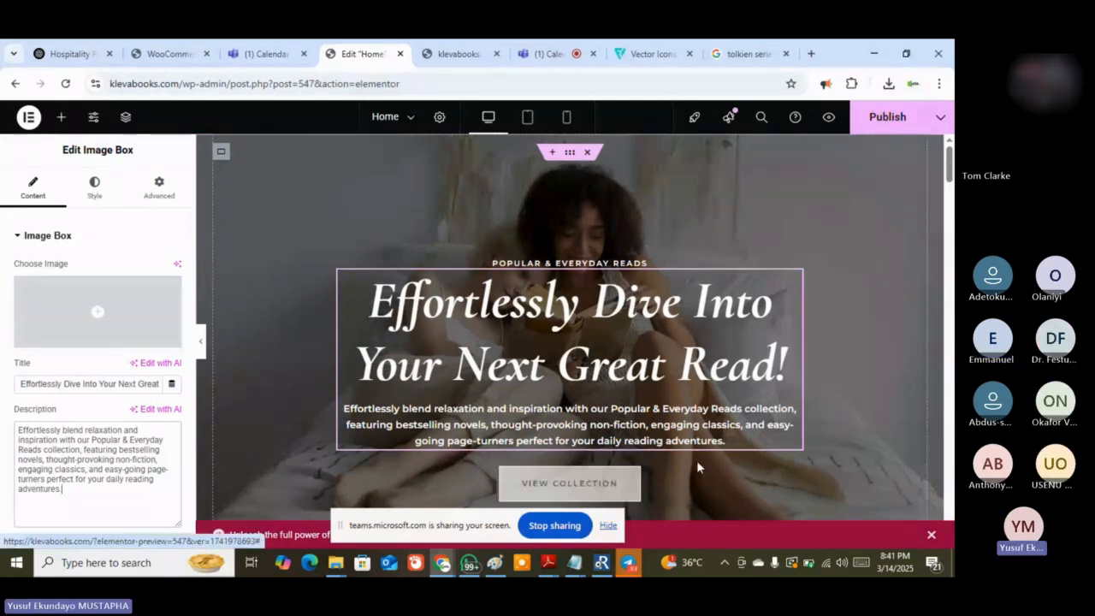
scroll(696, 462, "down", 1)
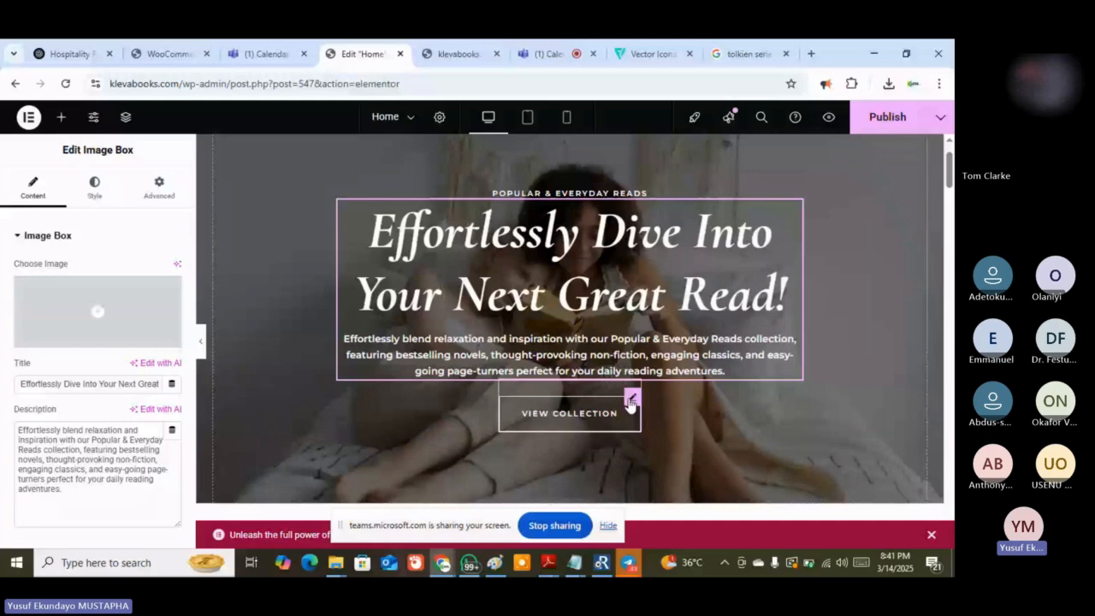
Change the hero button label from 'View Collection' to 'View Series' and publish the Home page
left_click(632, 399)
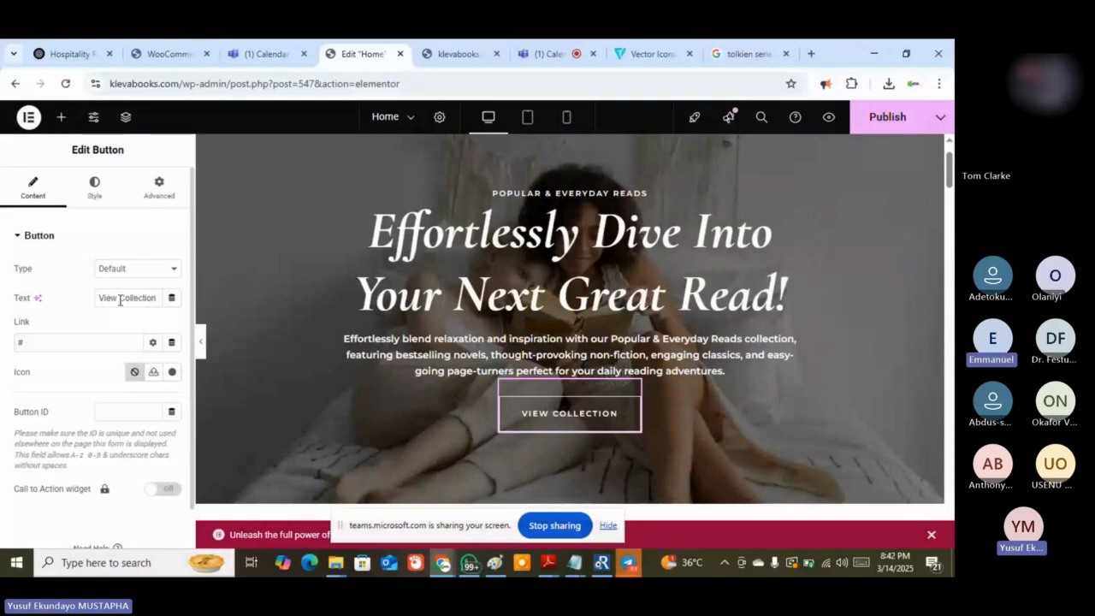
left_click_drag(119, 298, 157, 300)
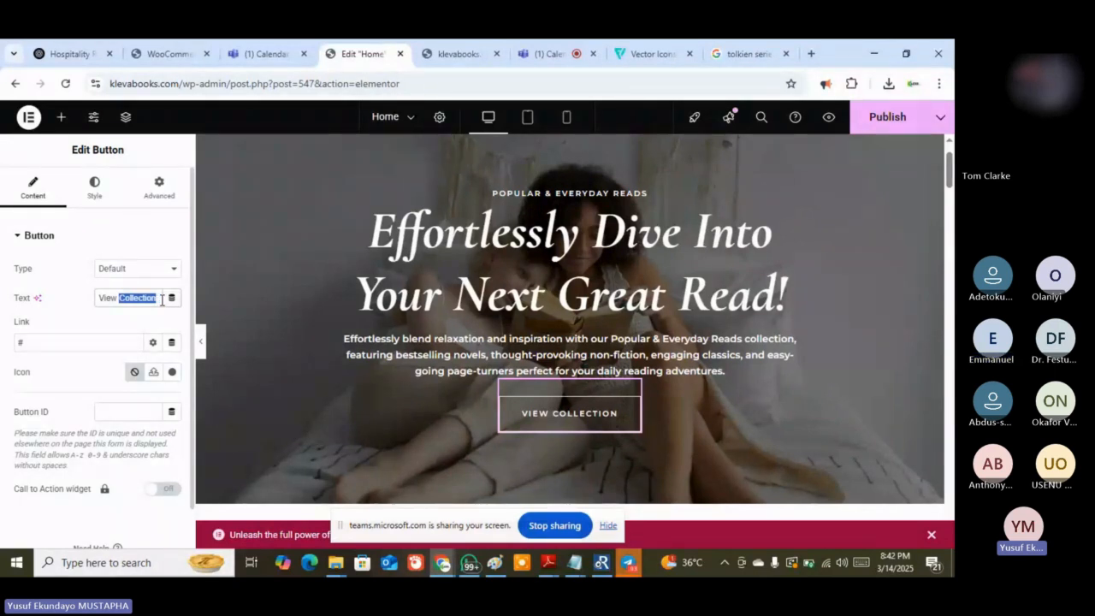
type("Seri")
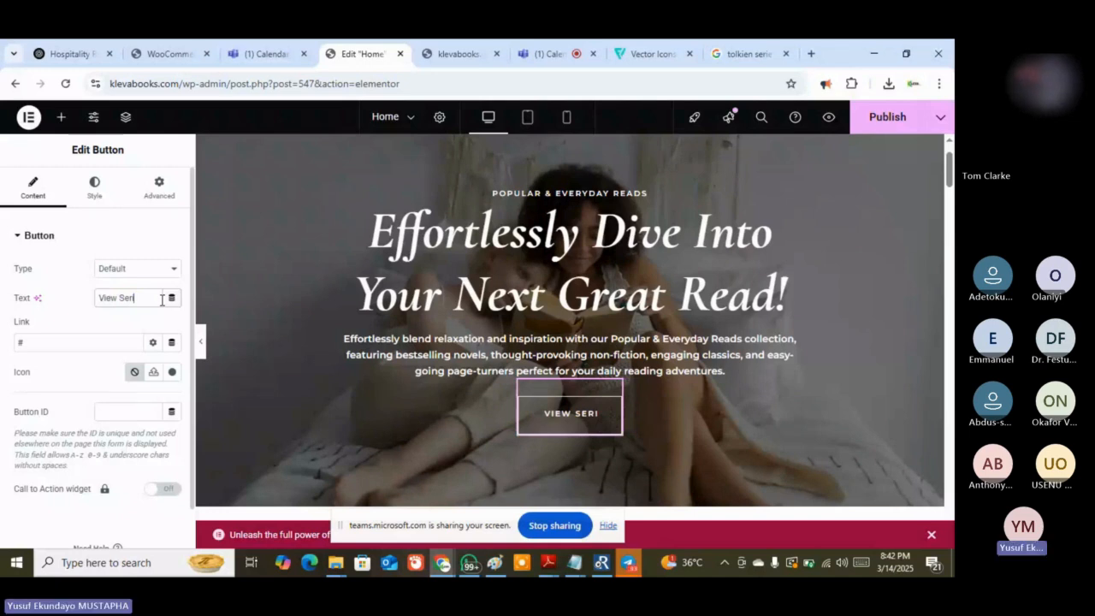
type("es")
left_click(44, 344)
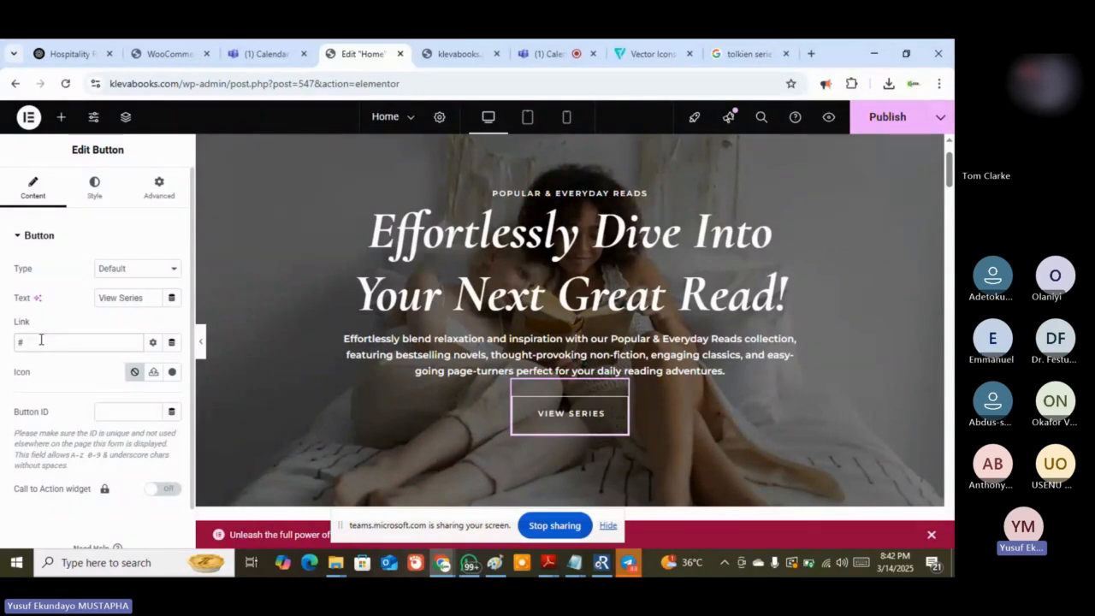
left_click(889, 122)
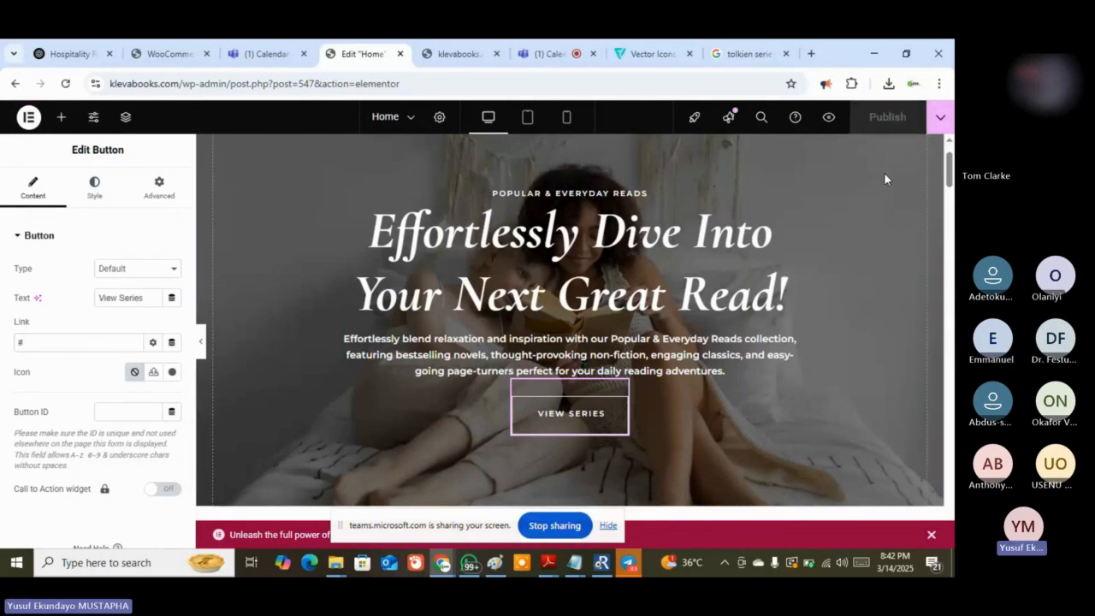
left_click(461, 54)
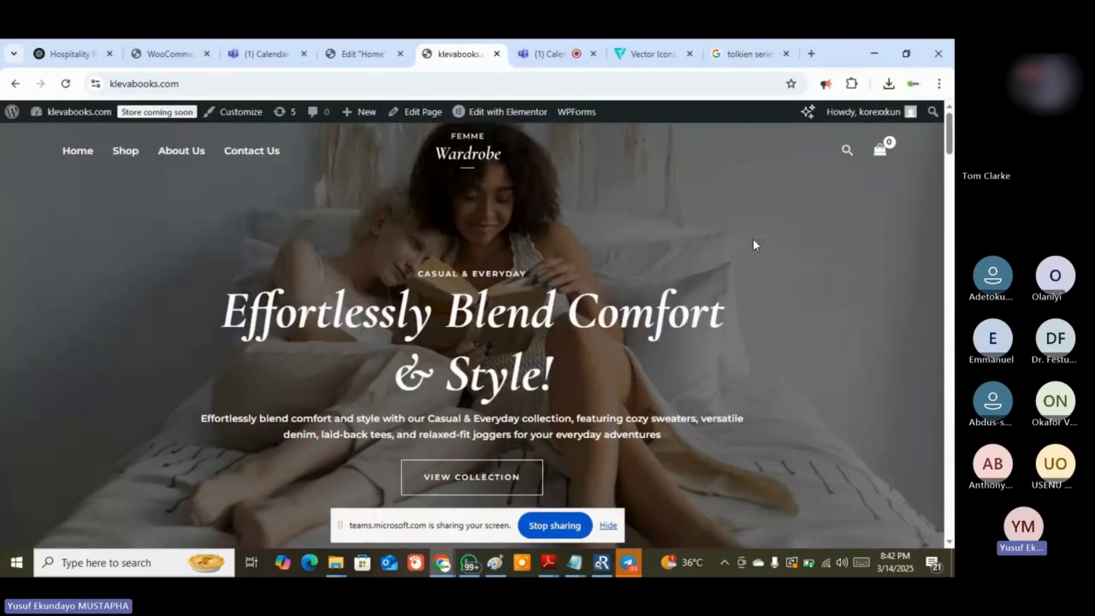
left_click(65, 83)
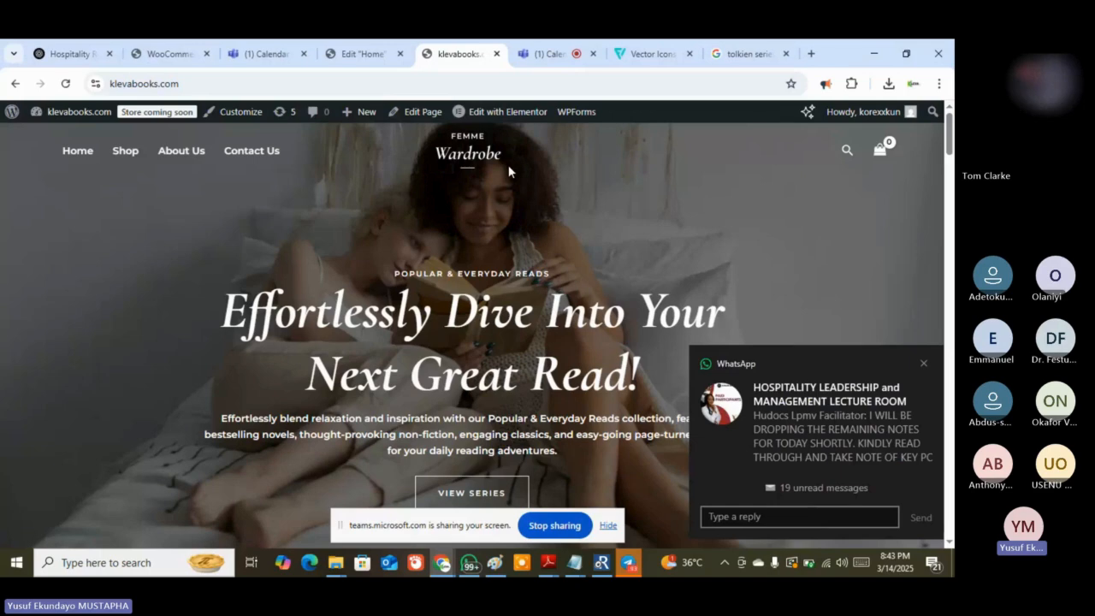
left_click(366, 54)
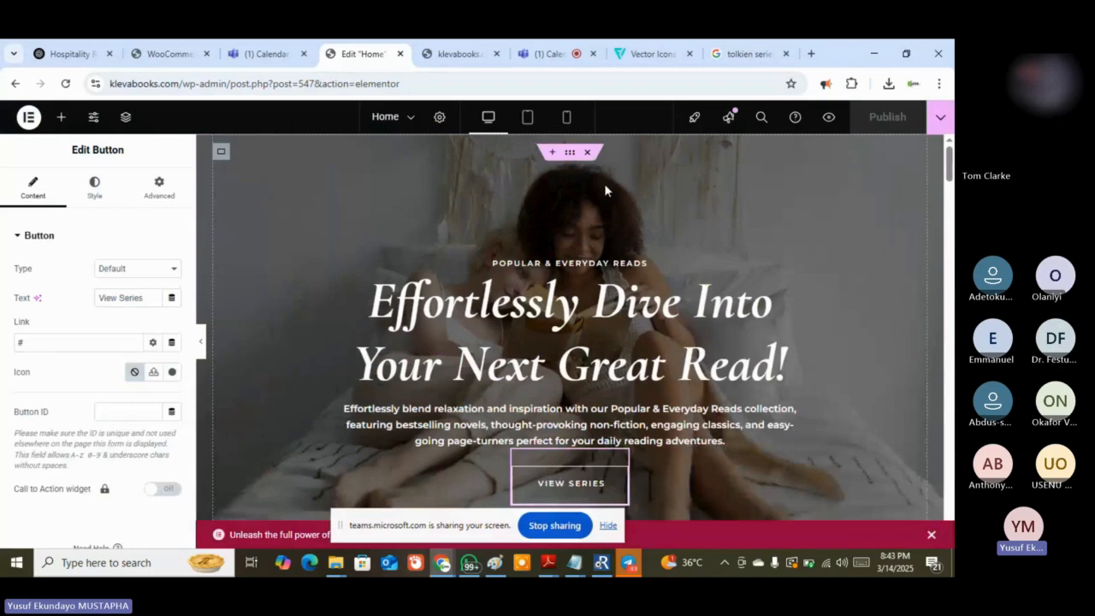
Scroll through the Elementor preview, then switch to the live klevabooks.com front page
scroll(604, 183, "down", 3)
scroll(565, 184, "down", 2)
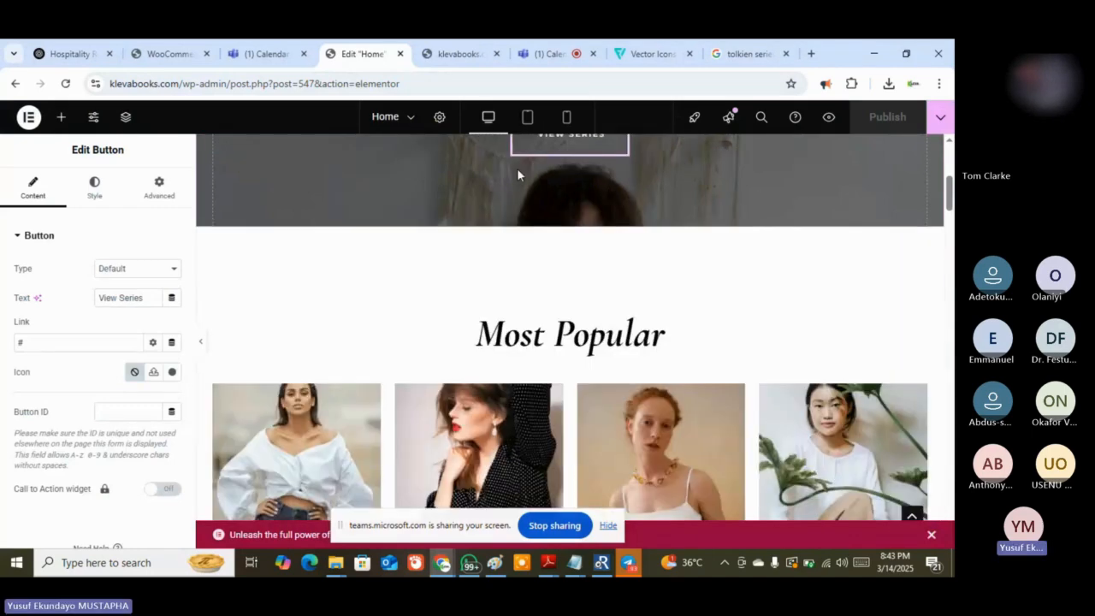
scroll(517, 168, "up", 5)
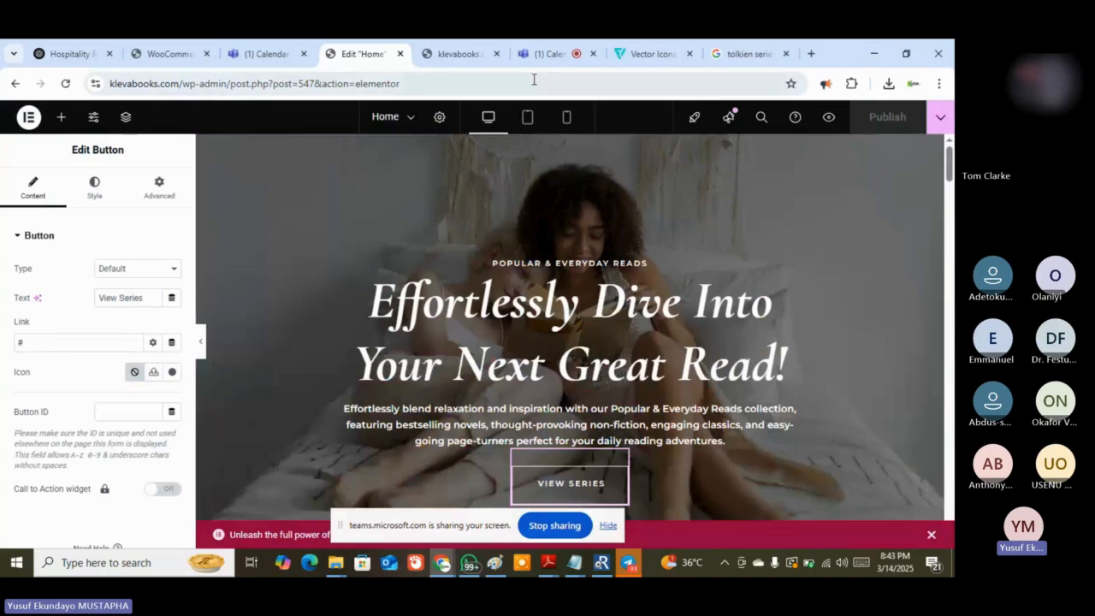
left_click(459, 53)
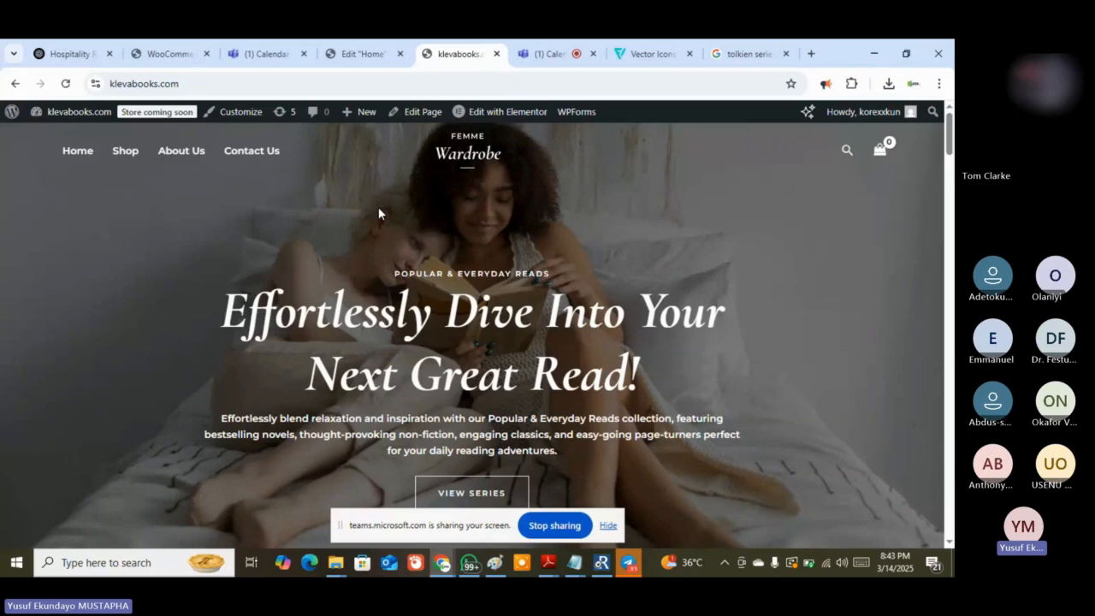
Scroll the live front page down to the footer and back, then return to the Edit Home tab
scroll(812, 302, "down", 10)
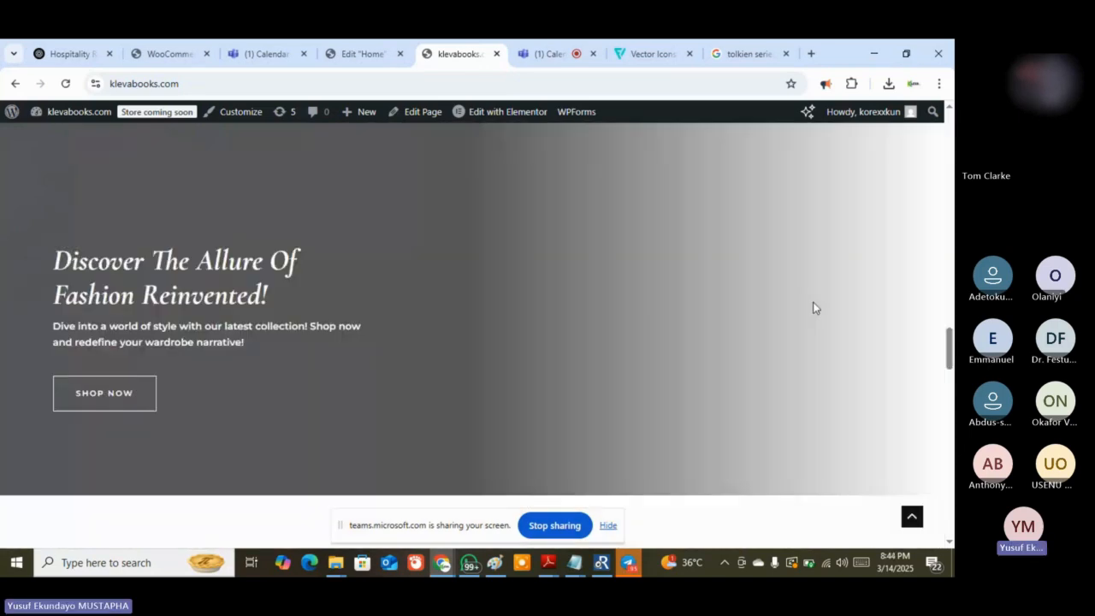
scroll(813, 307, "down", 5)
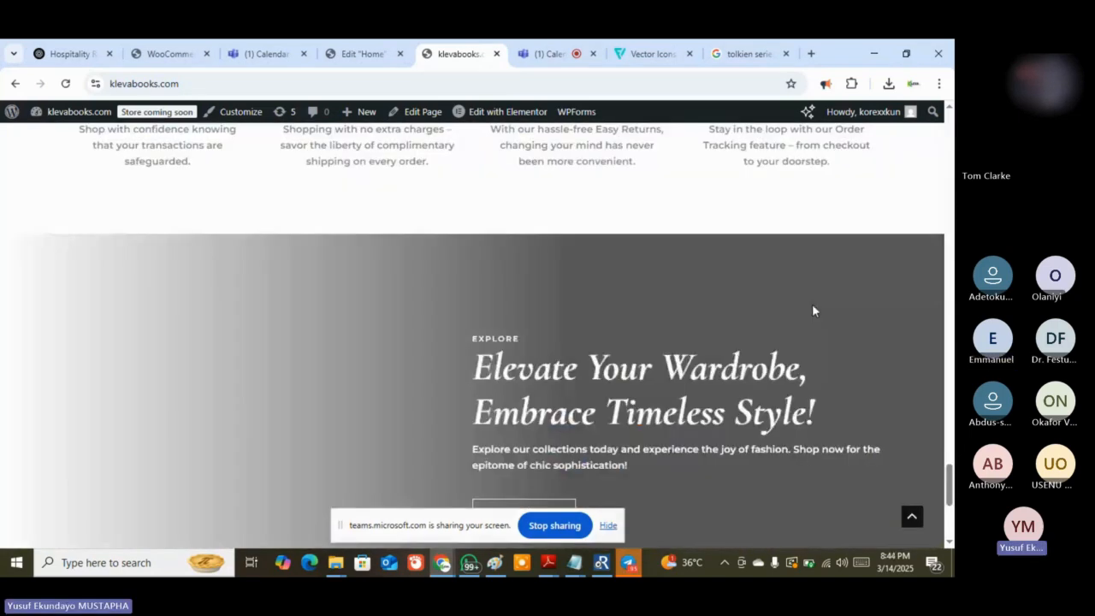
scroll(633, 198, "down", 2)
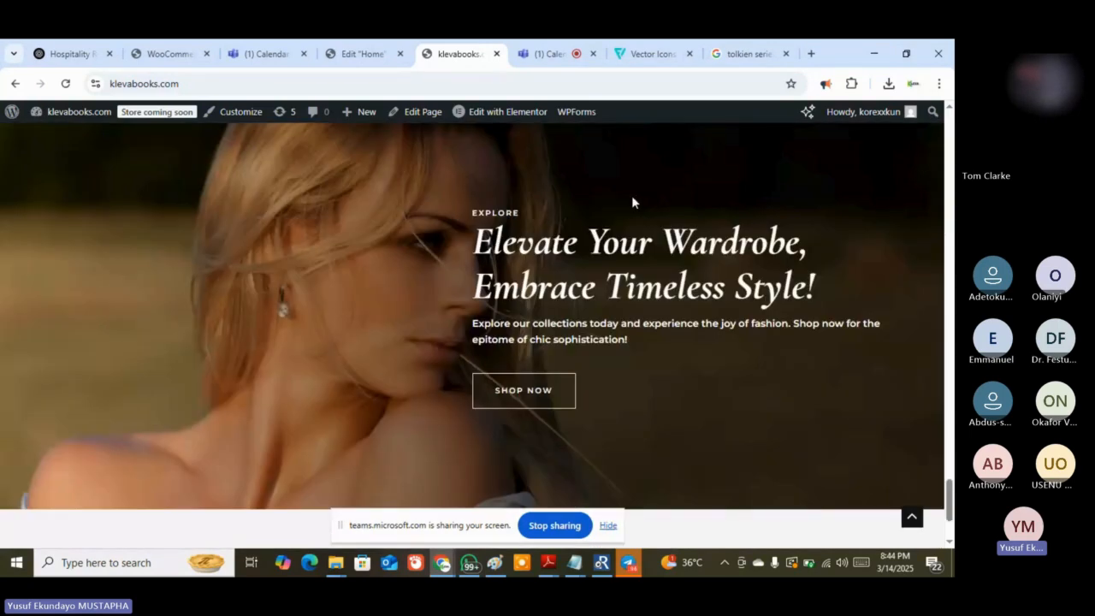
scroll(633, 201, "down", 2)
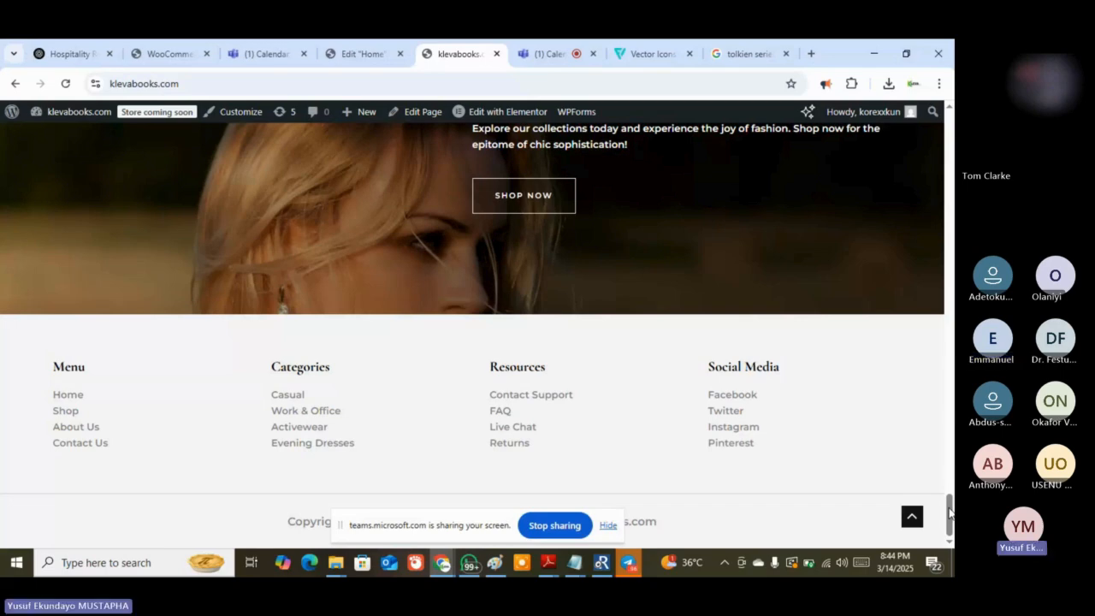
left_click_drag(947, 511, 931, 128)
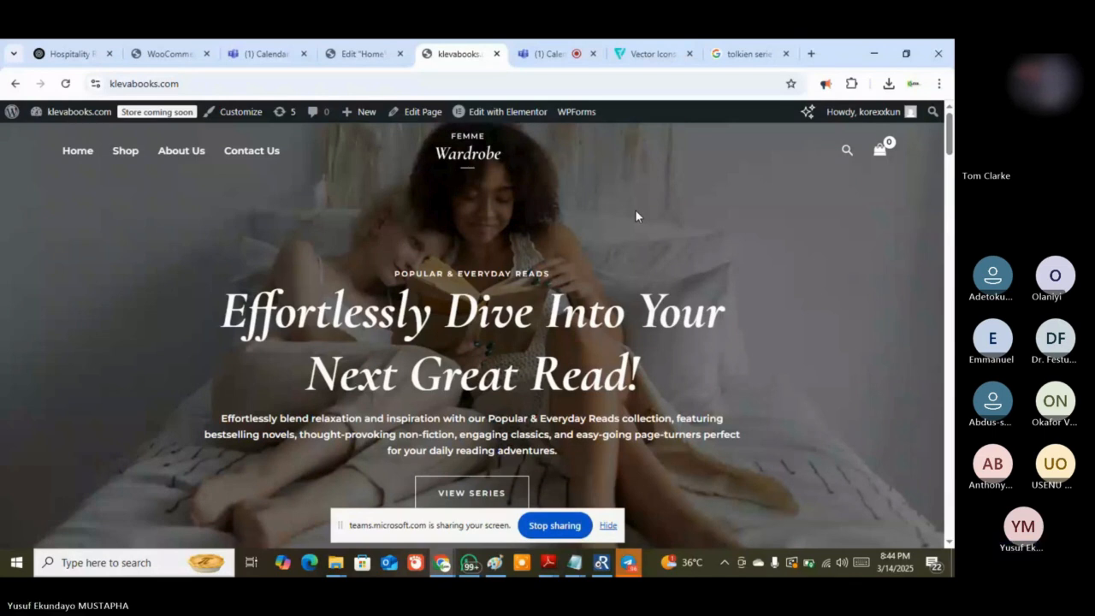
left_click(363, 53)
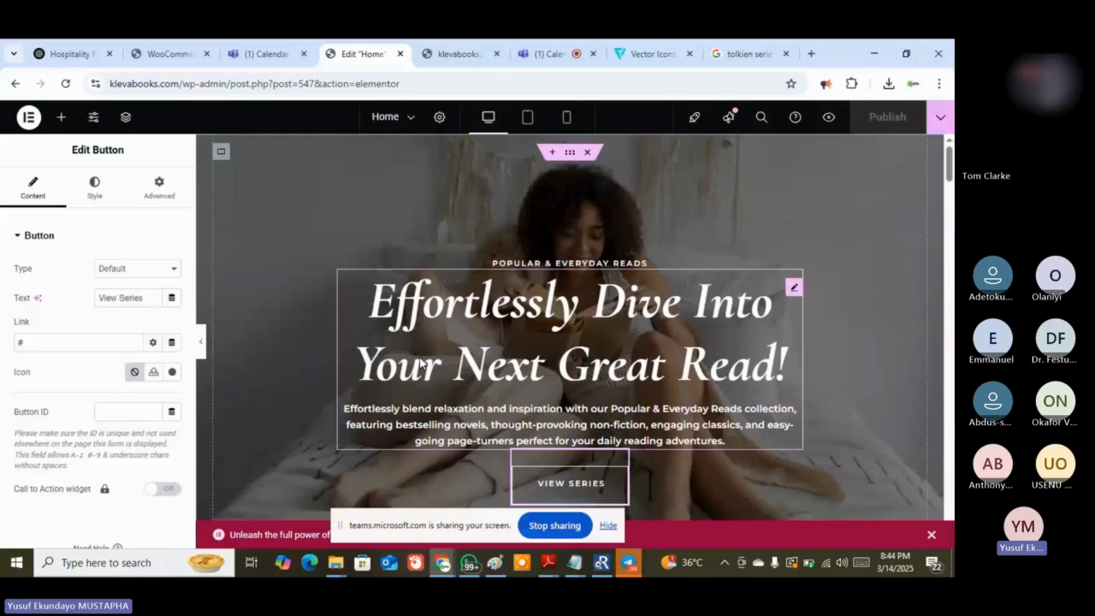
Rename the Most Popular heading to 'Featured Books'
scroll(539, 273, "down", 5)
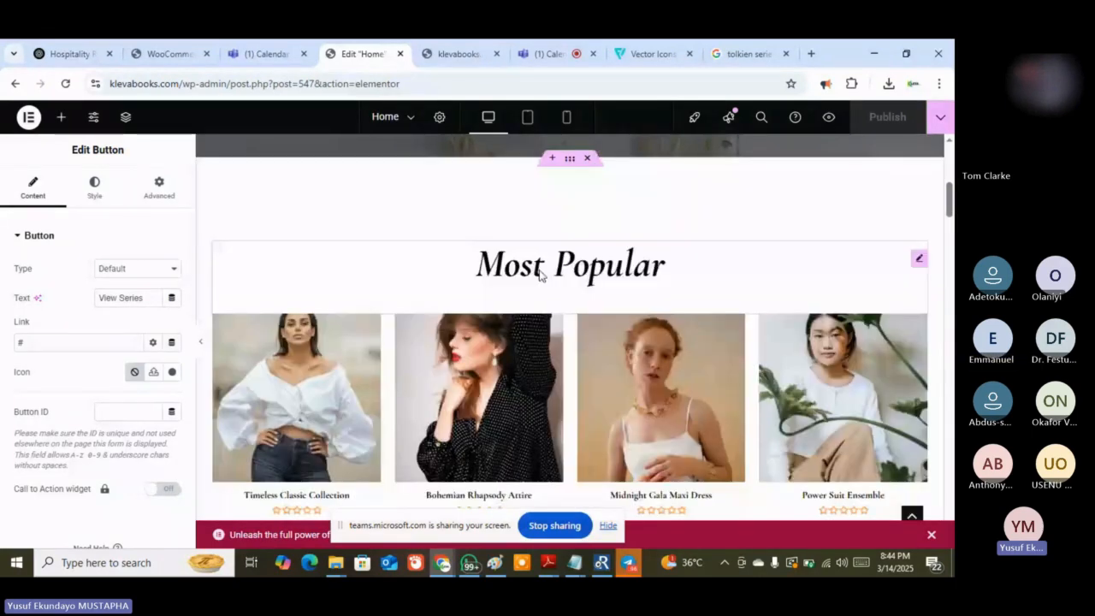
left_click(459, 259)
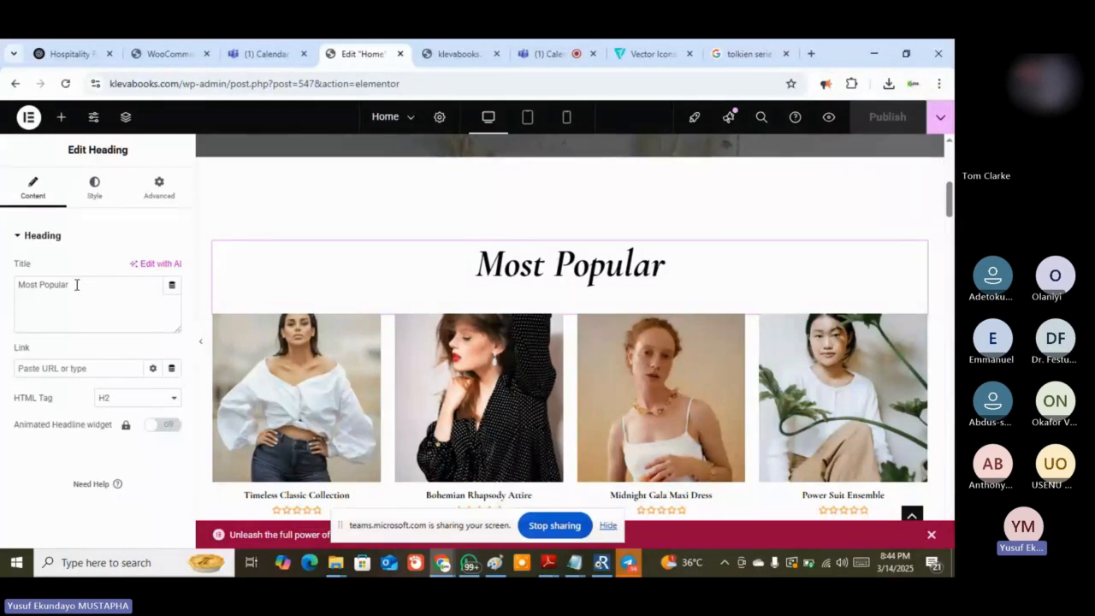
left_click_drag(76, 285, 18, 285)
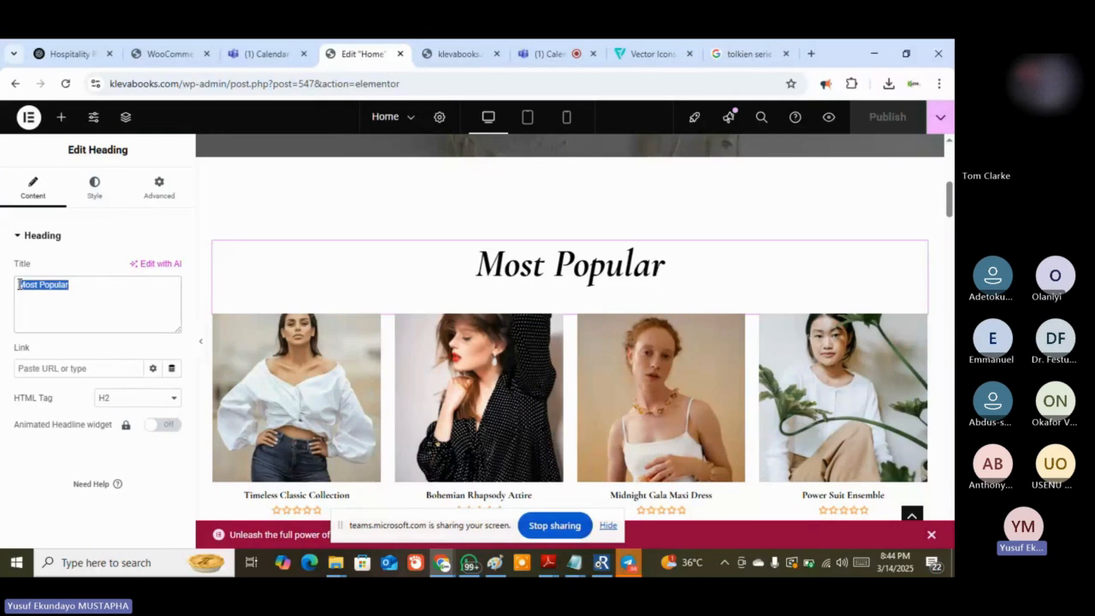
type("Featured")
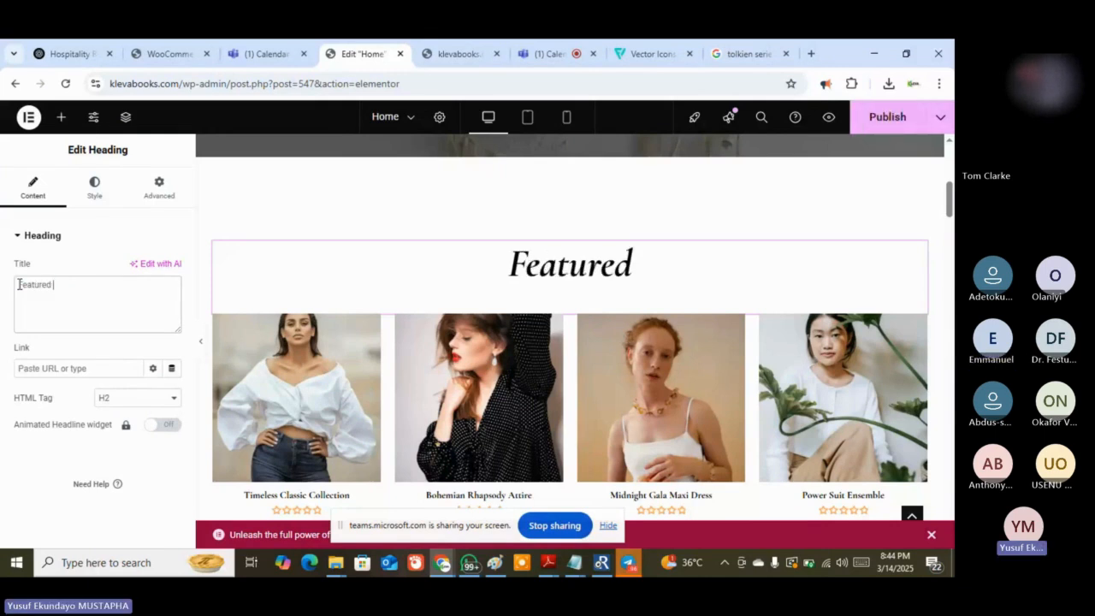
type(" Books")
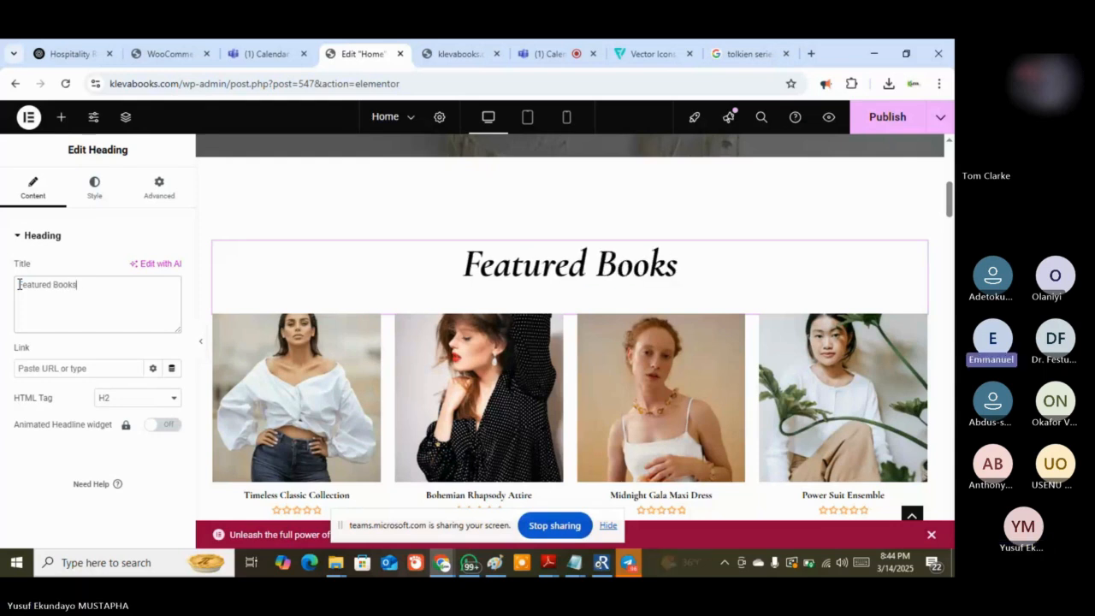
Scroll down and select the Lord of the Rings bookshelf banner's image box
scroll(765, 260, "down", 2)
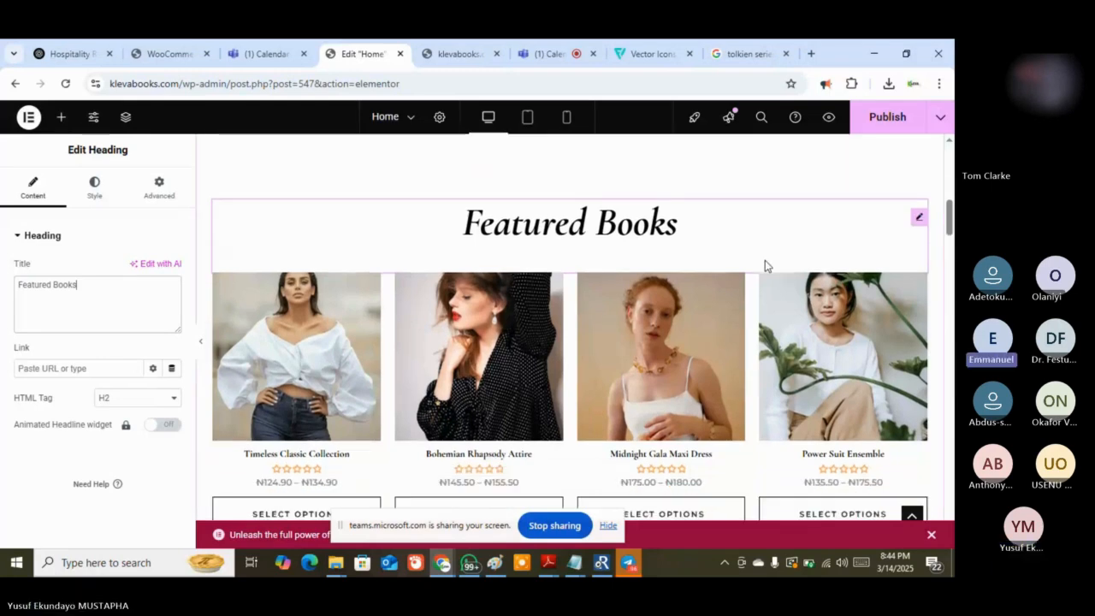
scroll(764, 260, "down", 2)
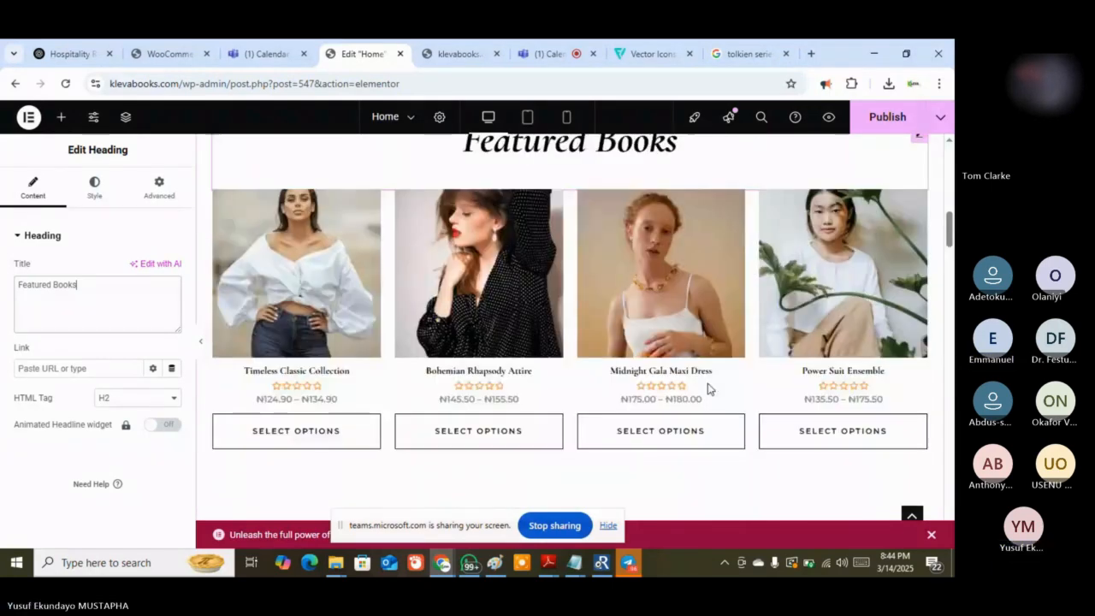
scroll(723, 394, "down", 6)
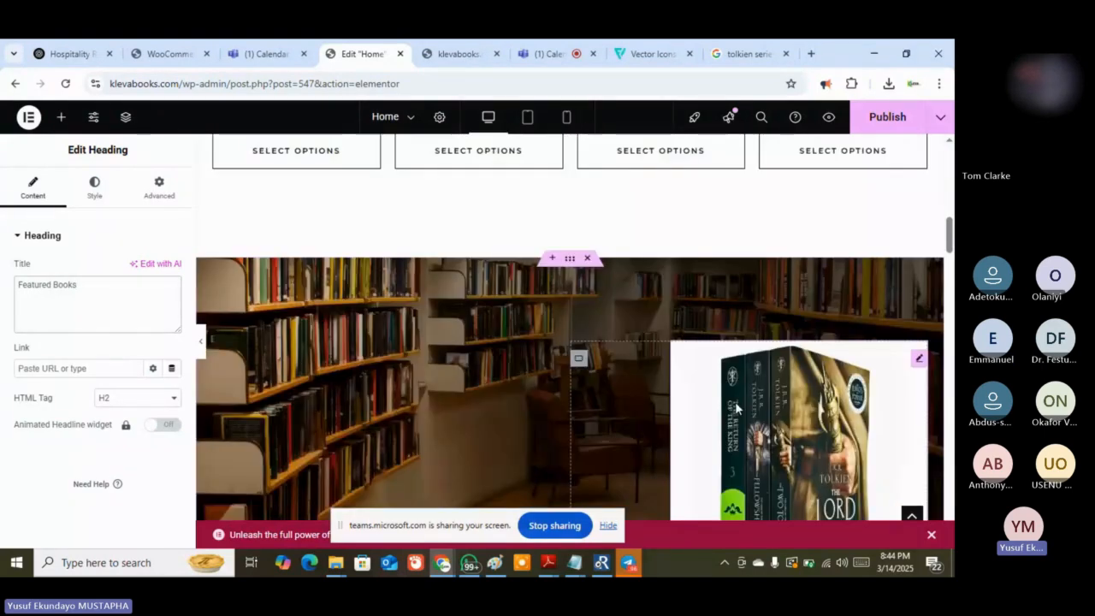
scroll(735, 401, "down", 7)
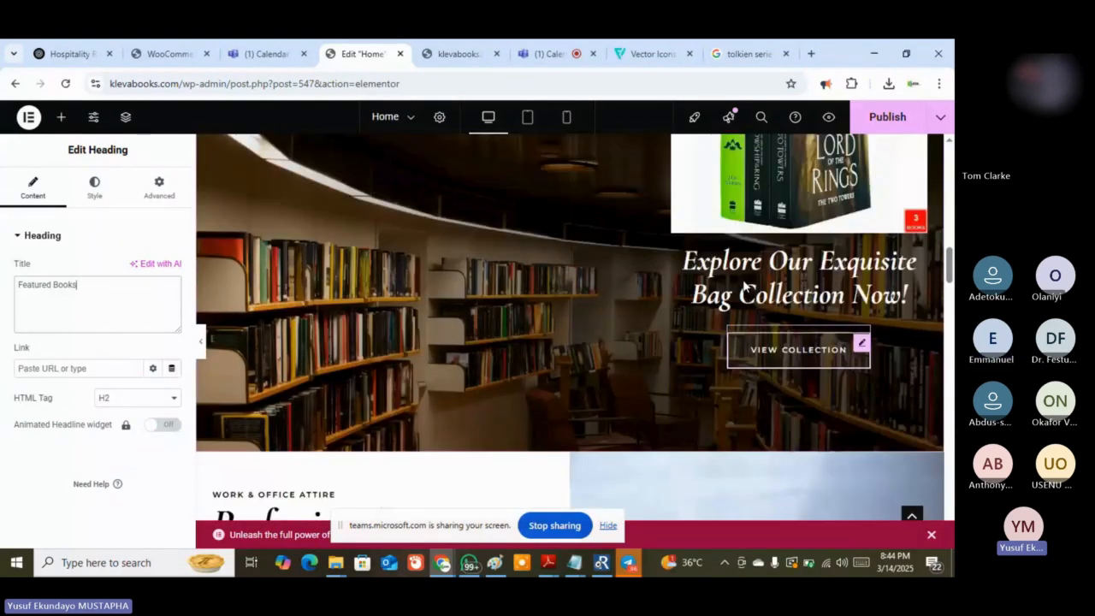
left_click(744, 288)
scroll(54, 479, "down", 1)
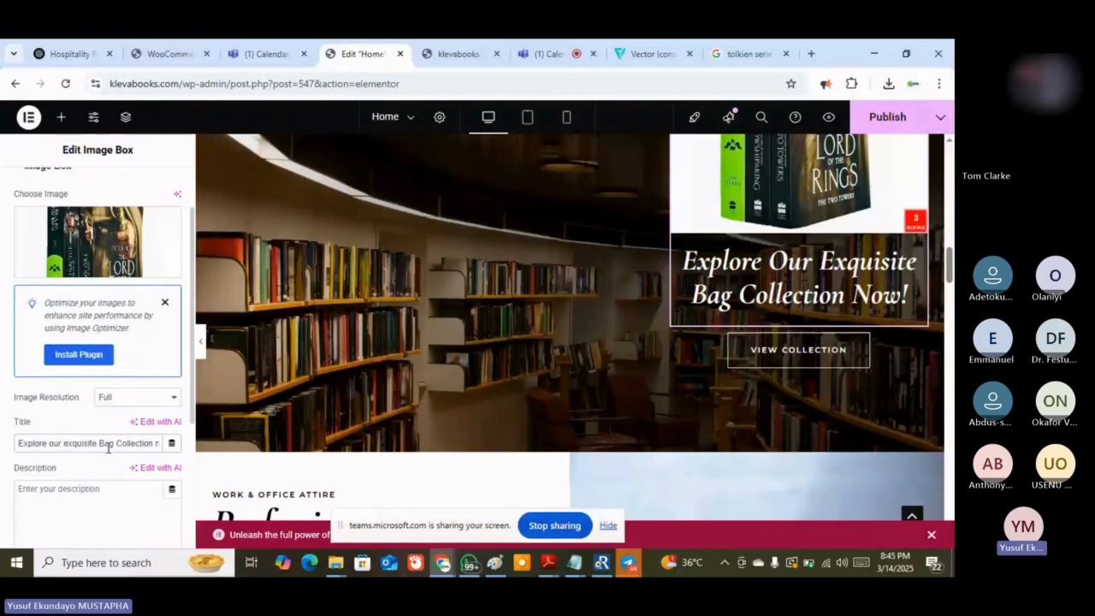
Retitle the banner 'Explore Our Exhilirating Adventure Series', publish, and dismiss the chat notification
type("ex")
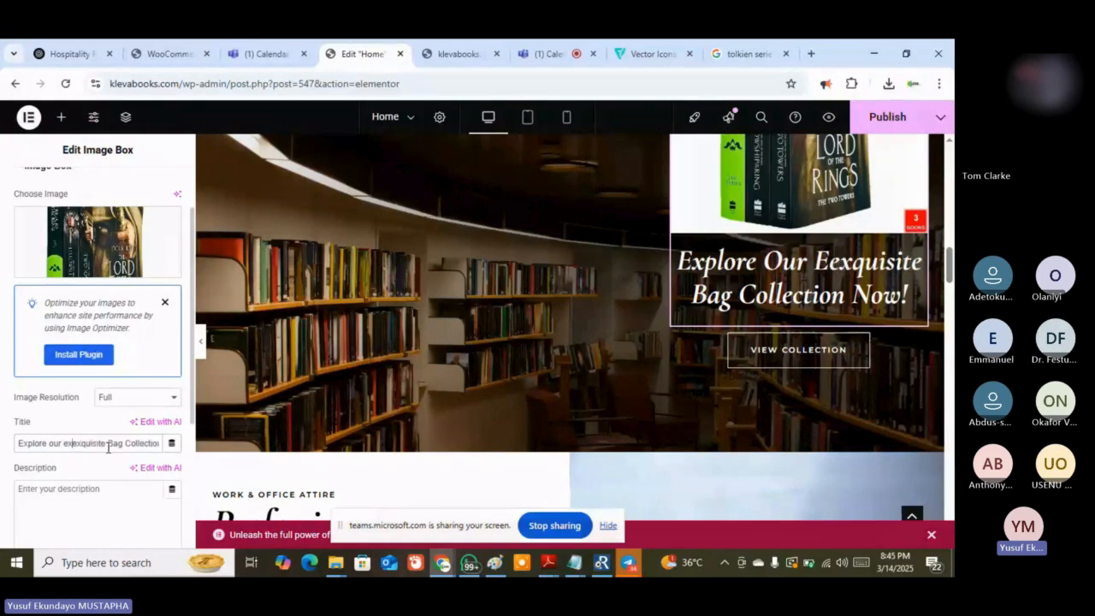
type("hilirating adv")
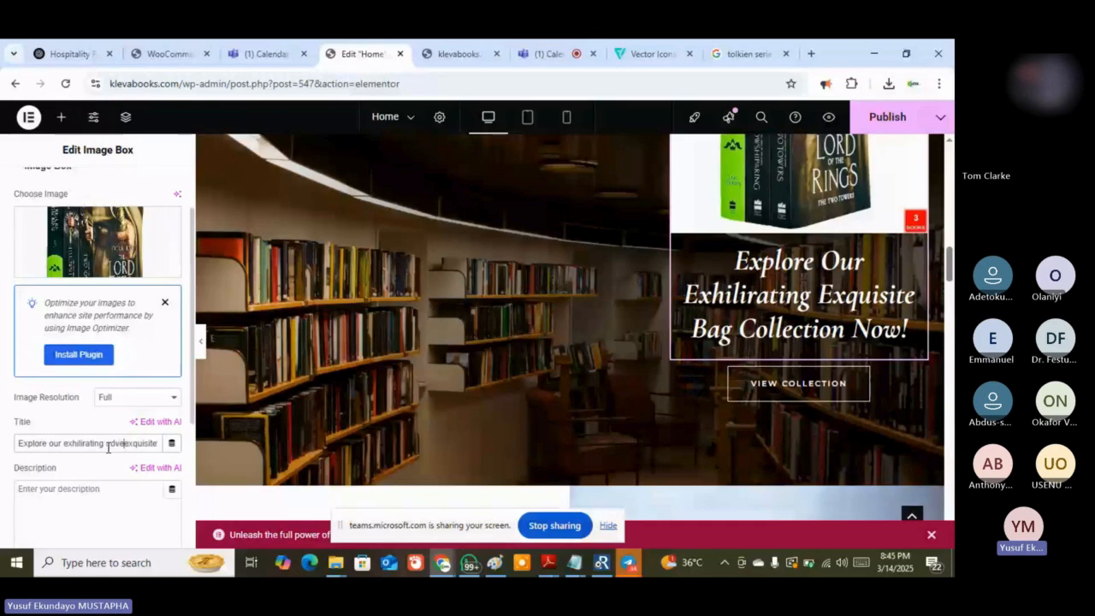
type("enture series")
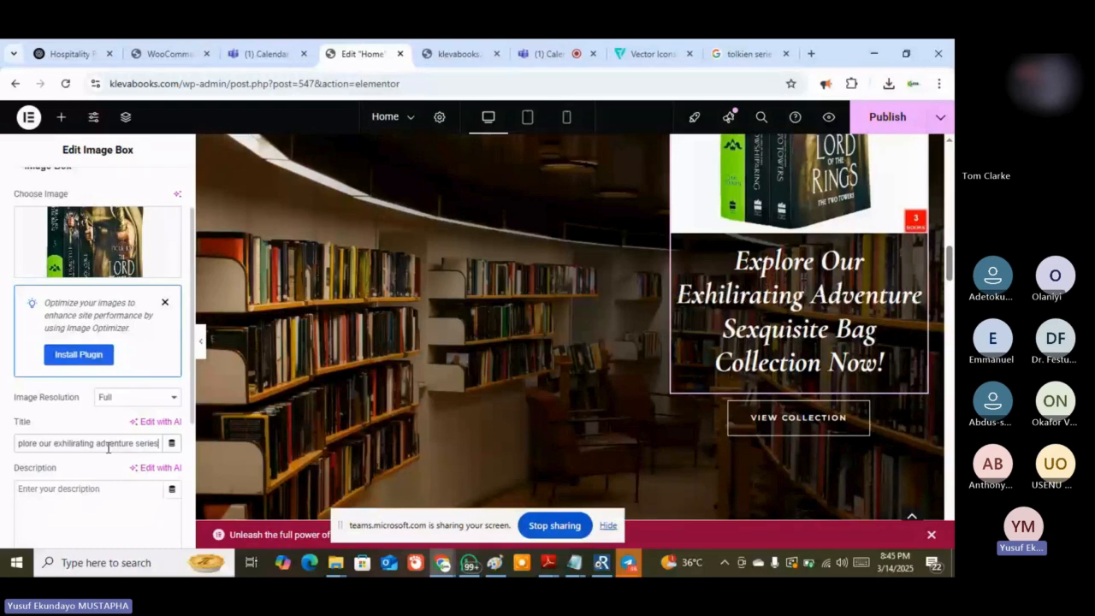
key("shift+End")
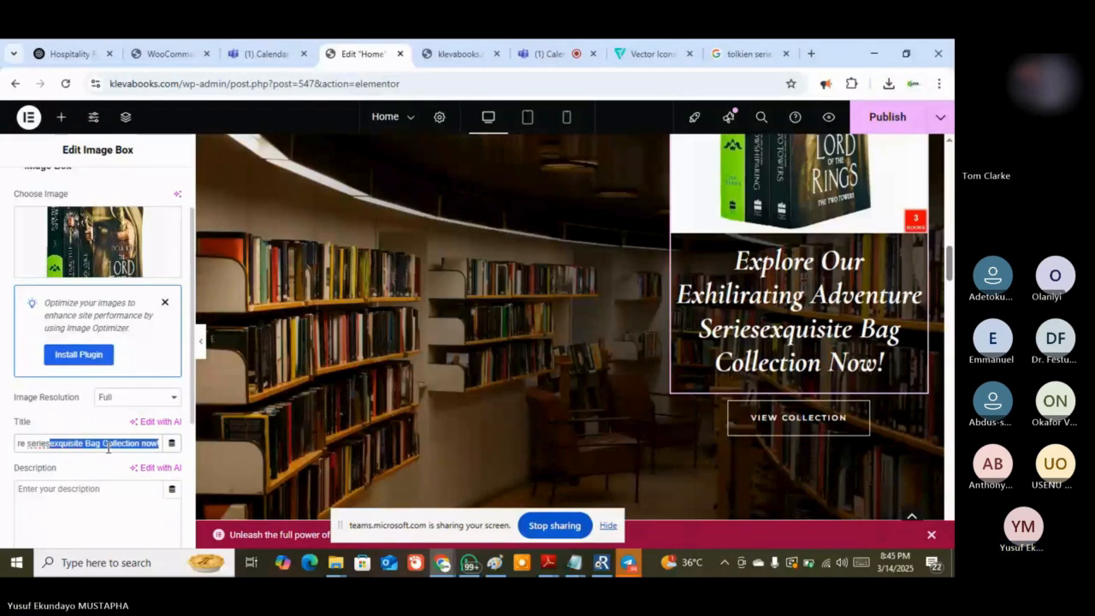
key("BackSpace")
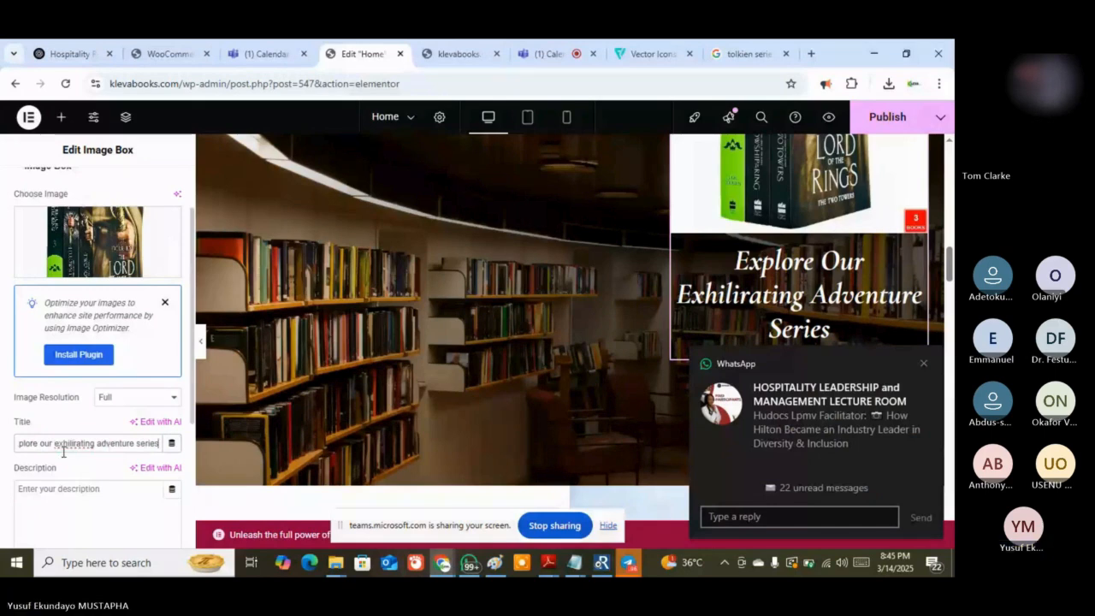
left_click(887, 117)
left_click(923, 363)
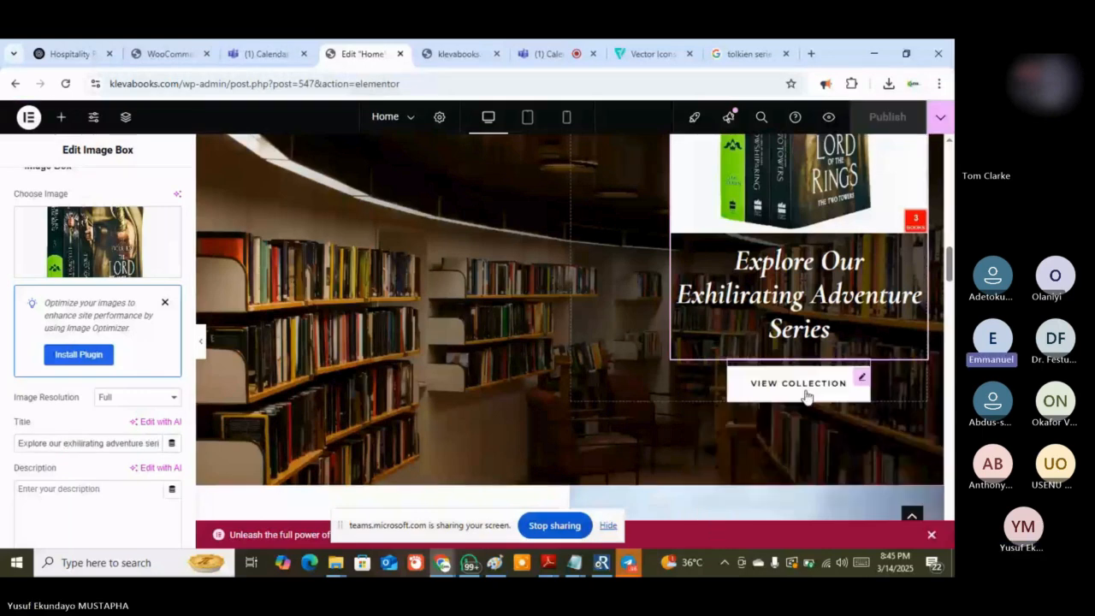
Change the banner button's label from 'View Collection' to 'View Series'
left_click(861, 380)
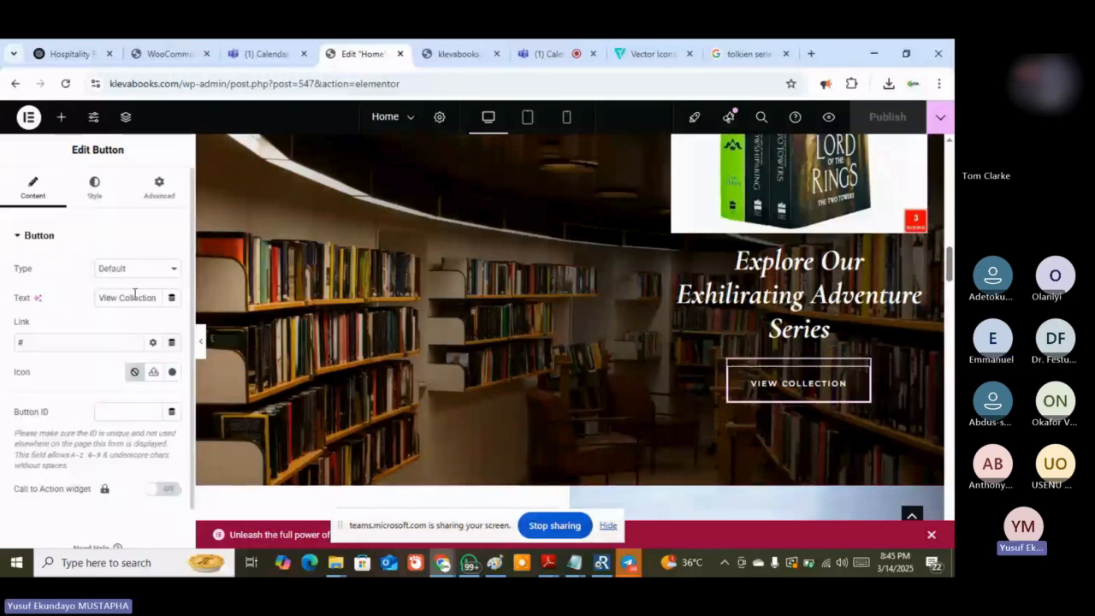
left_click_drag(120, 296, 160, 296)
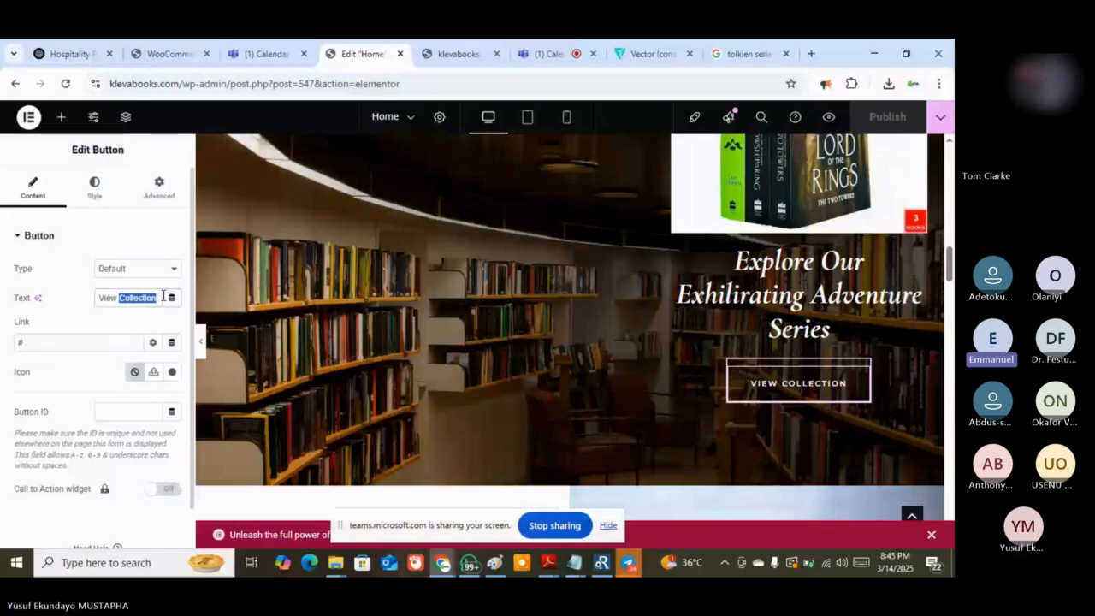
type("Series")
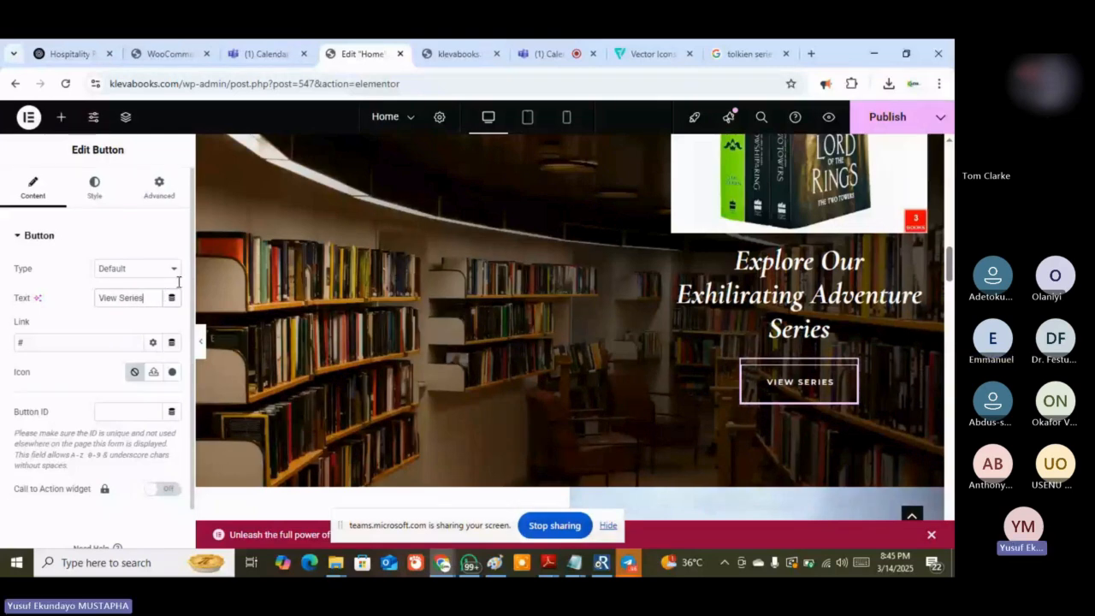
scroll(501, 265, "down", 4)
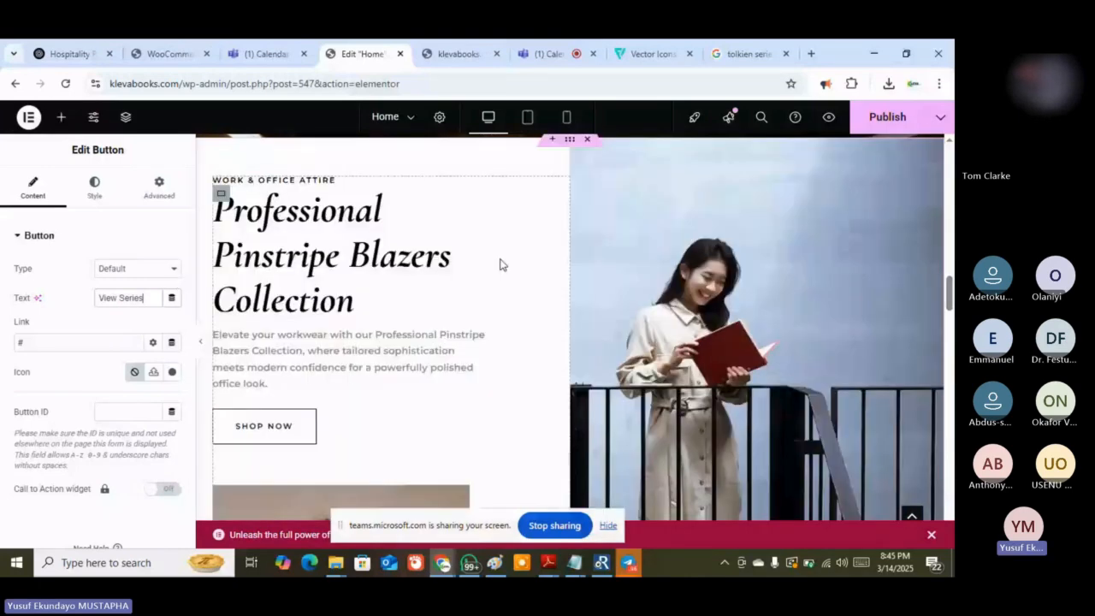
Publish the View Series button change, then scroll the canvas back up toward the hero
scroll(502, 265, "up", 3)
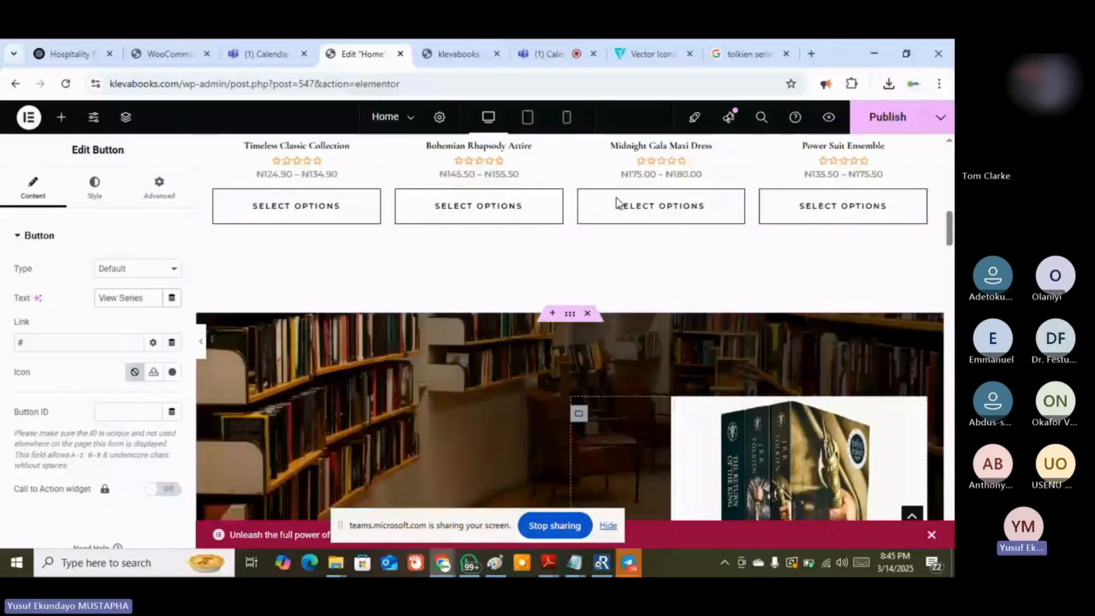
scroll(616, 202, "up", 3)
left_click(876, 128)
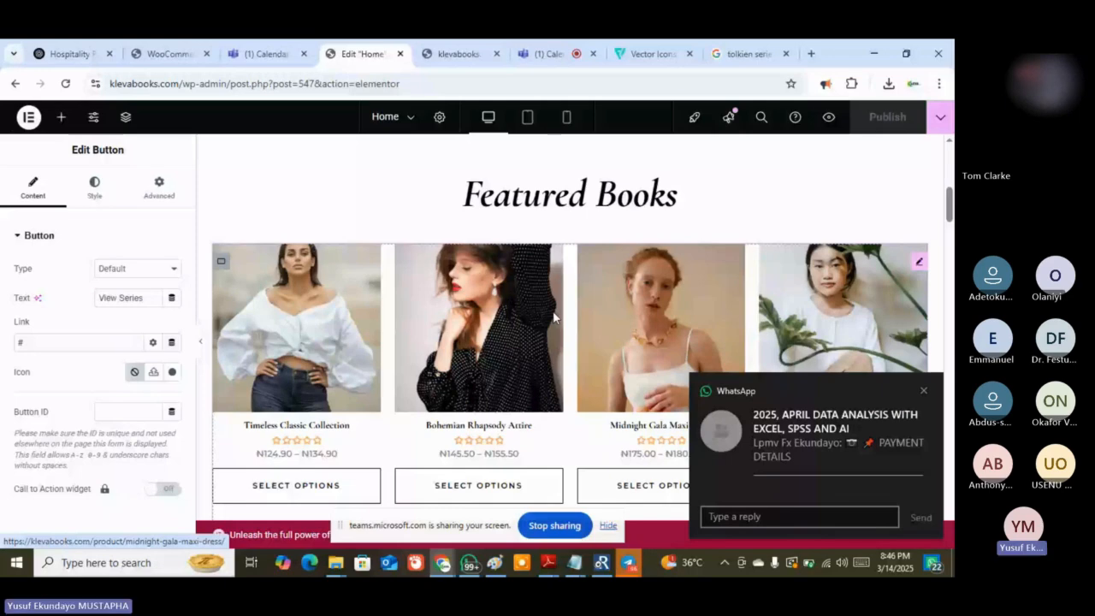
scroll(368, 194, "up", 5)
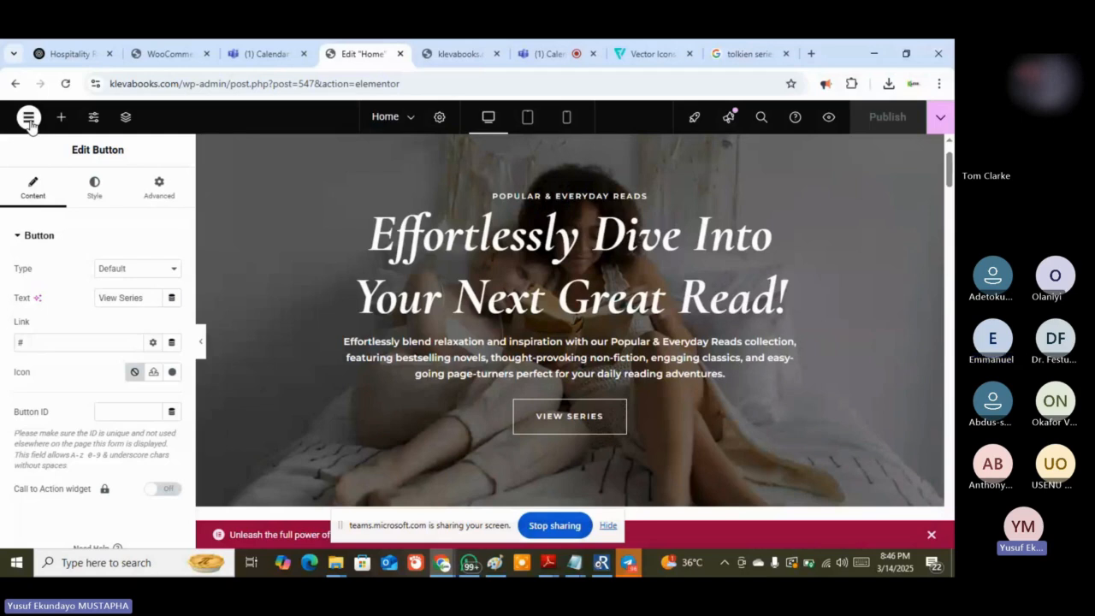
Review the Elementor edit history, then exit the builder to the Home page's WordPress edit screen
left_click(30, 118)
left_click(62, 181)
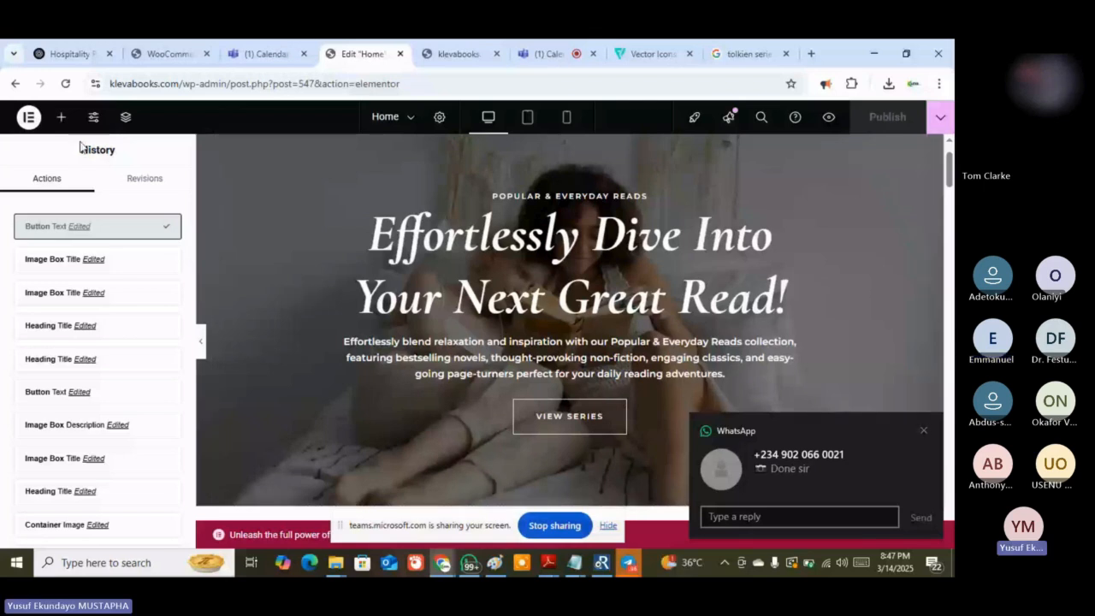
left_click(29, 120)
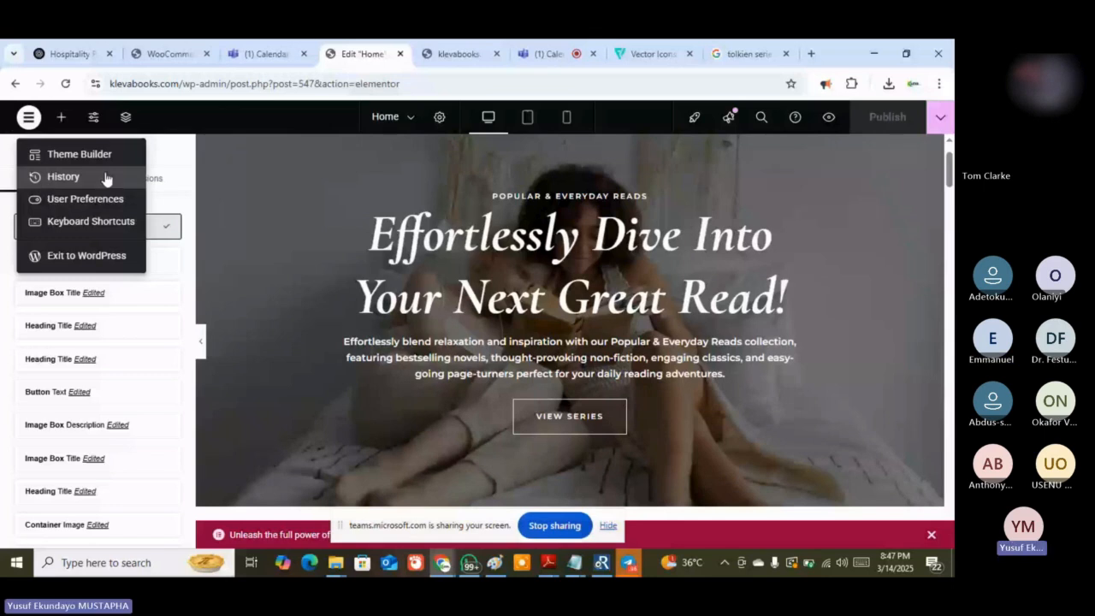
left_click(106, 178)
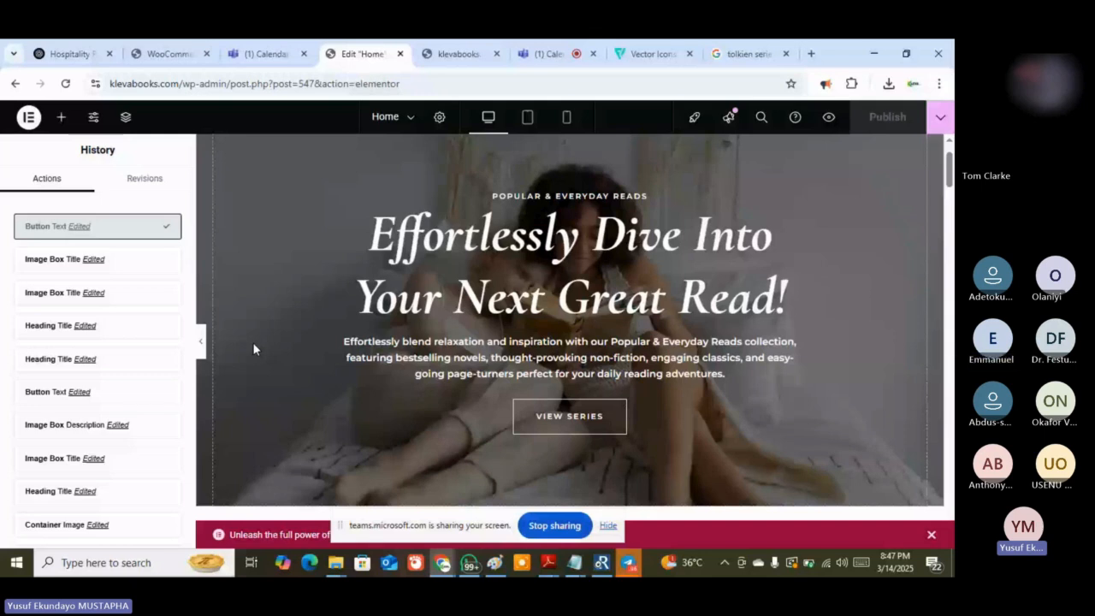
left_click(30, 119)
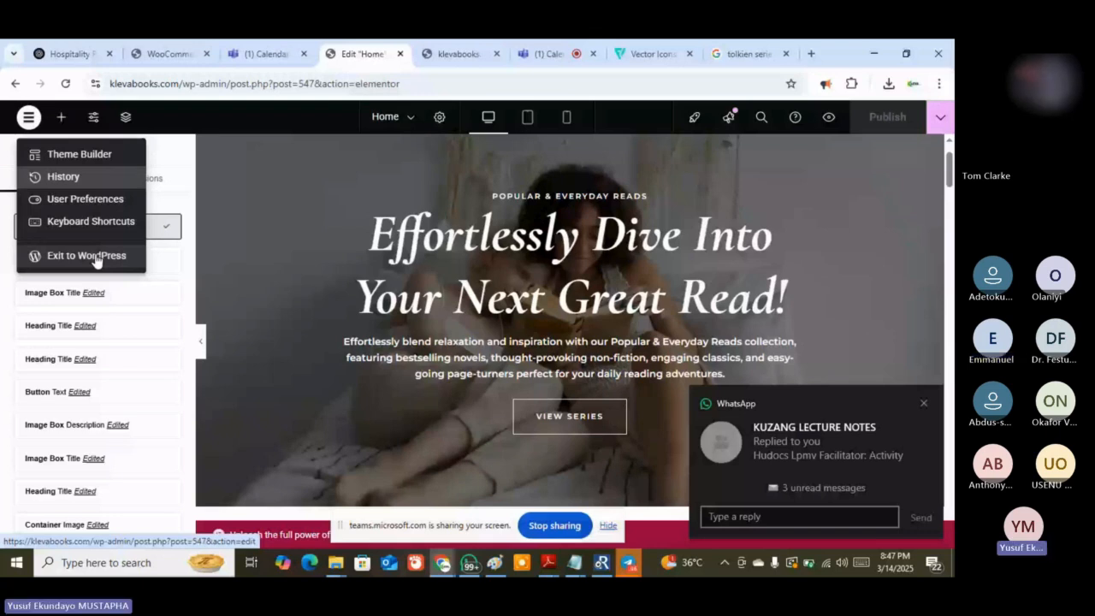
left_click(96, 258)
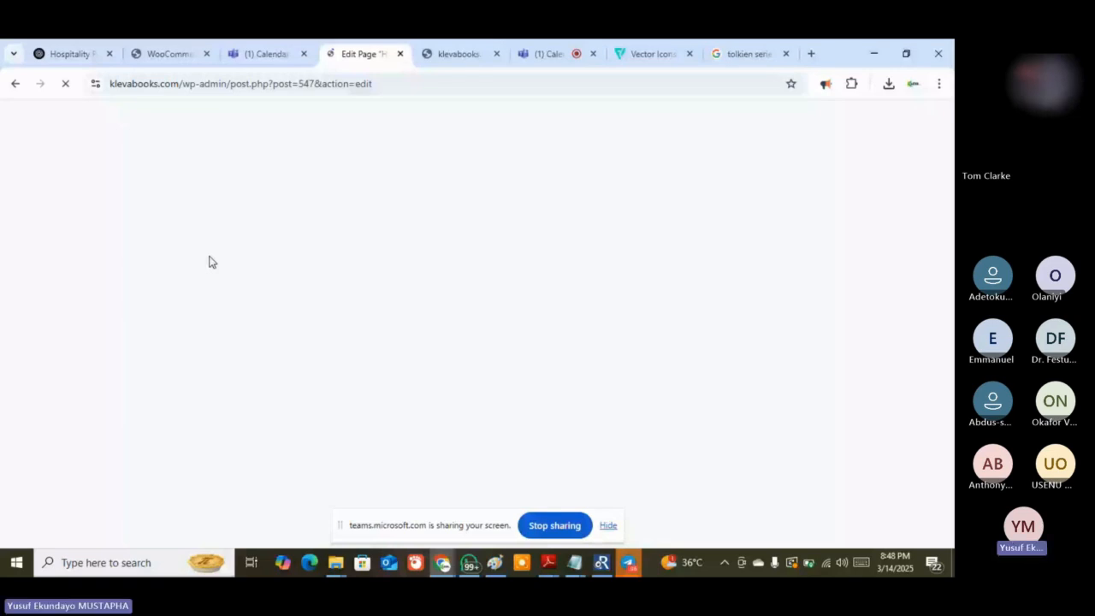
Scroll the live klevabooks.com homepage down to the Lord of the Rings image box, then return to Edit Page
left_click(460, 54)
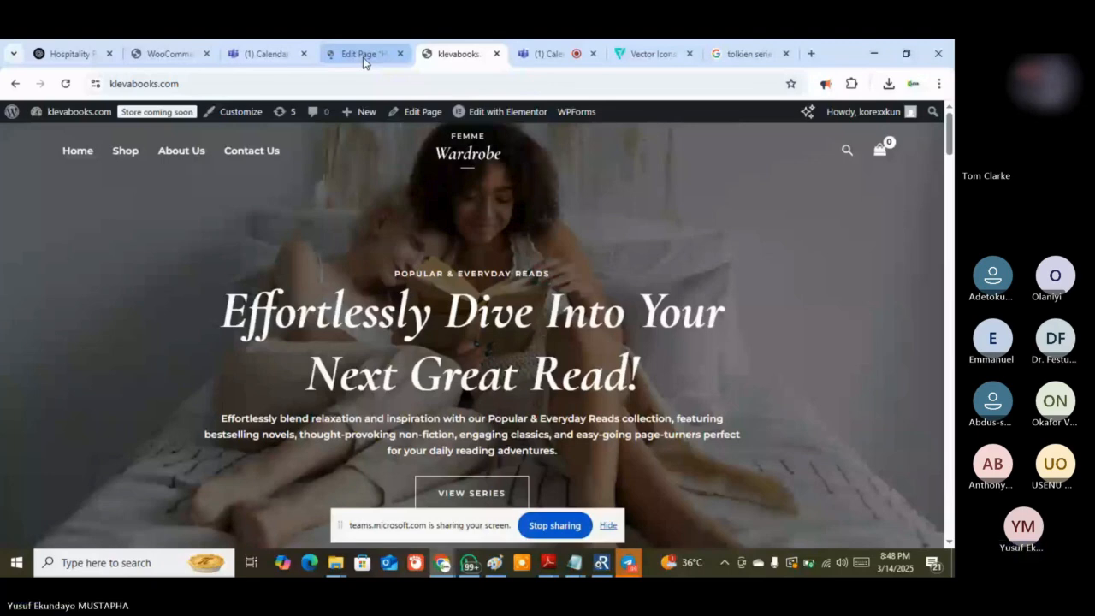
scroll(342, 244, "down", 10)
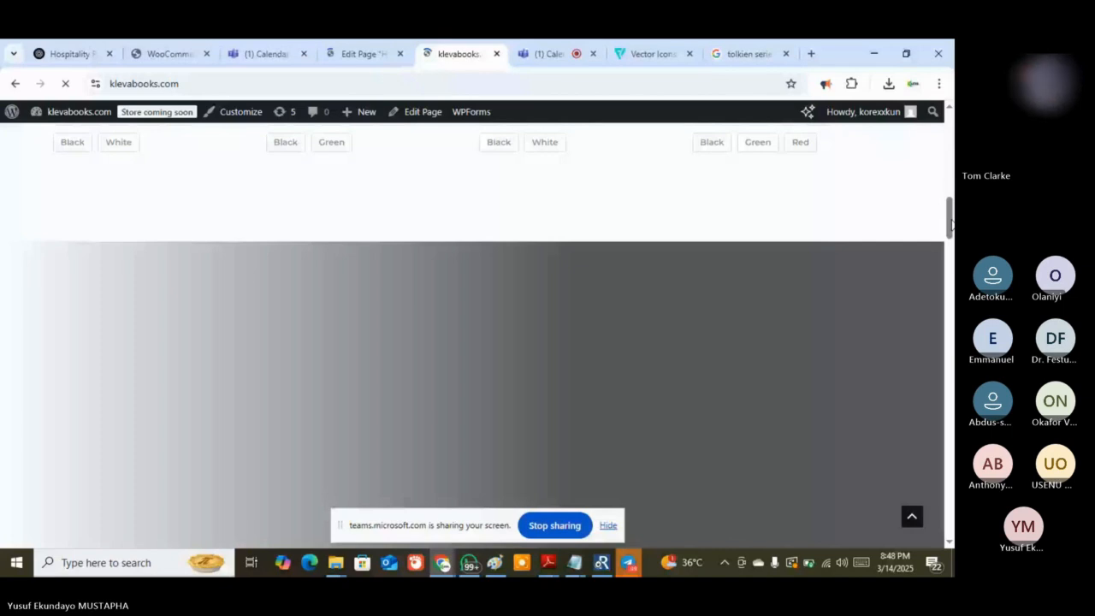
scroll(787, 389, "down", 1)
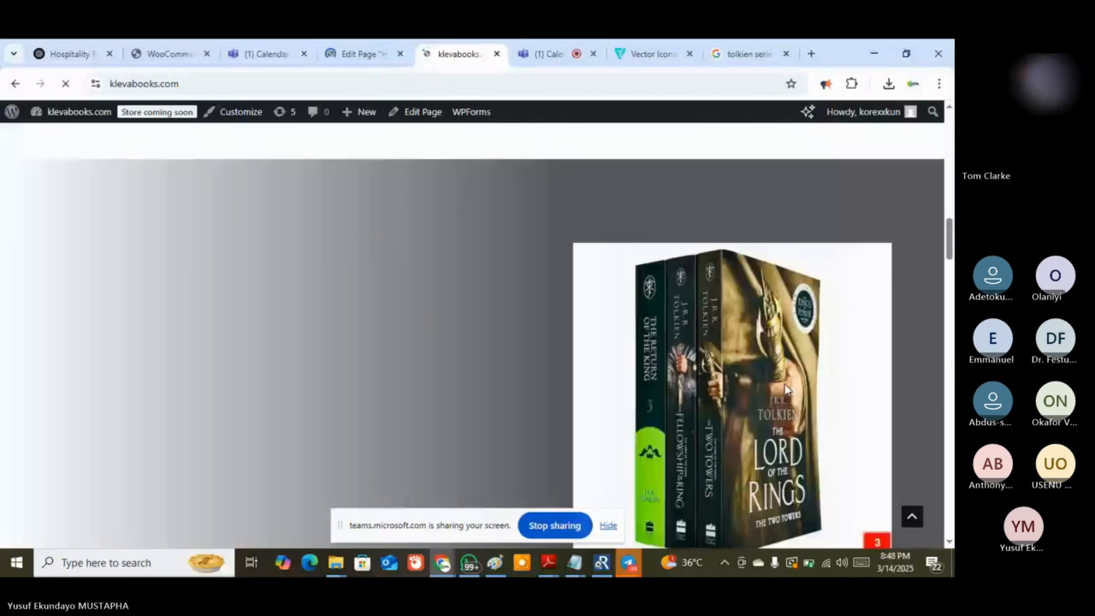
left_click(360, 54)
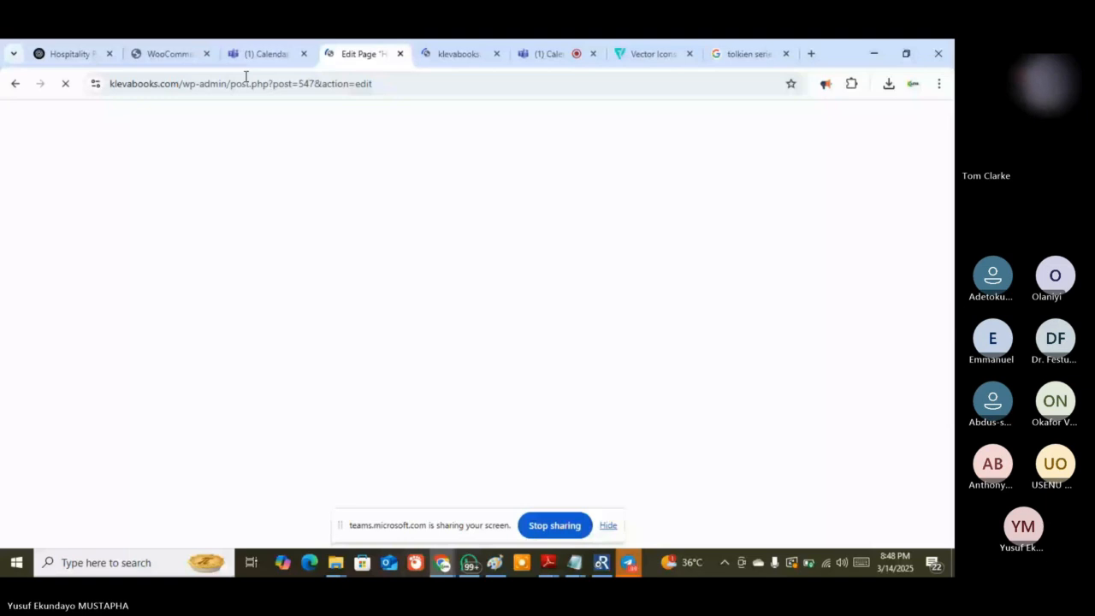
Alternate between the Teams meeting and the still-loading Edit Page tab, ending on the live klevabooks.com homepage
key("ctrl+6")
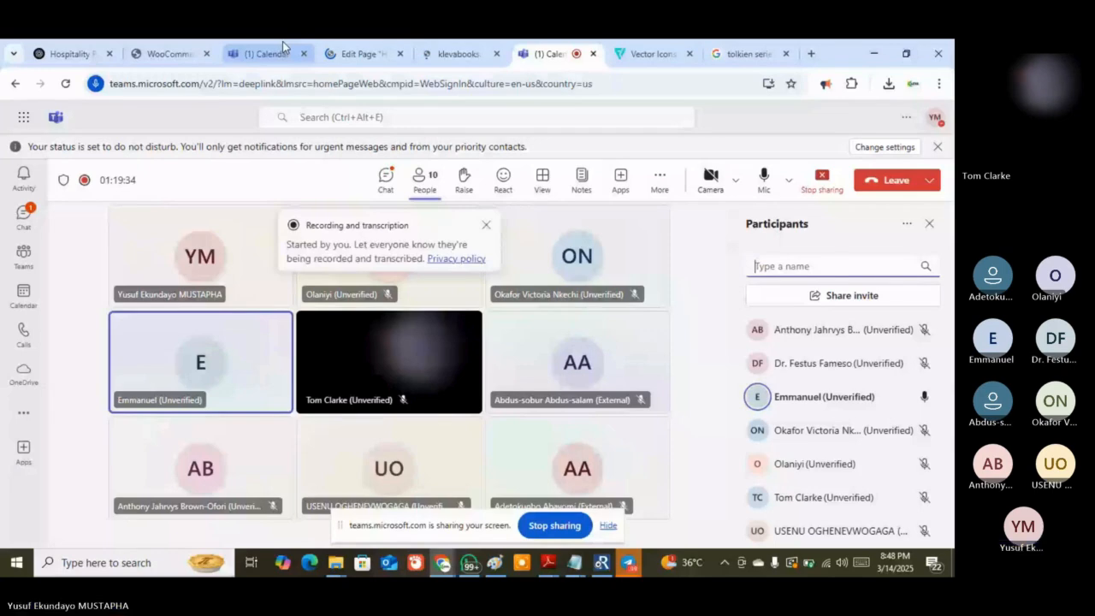
left_click(462, 54)
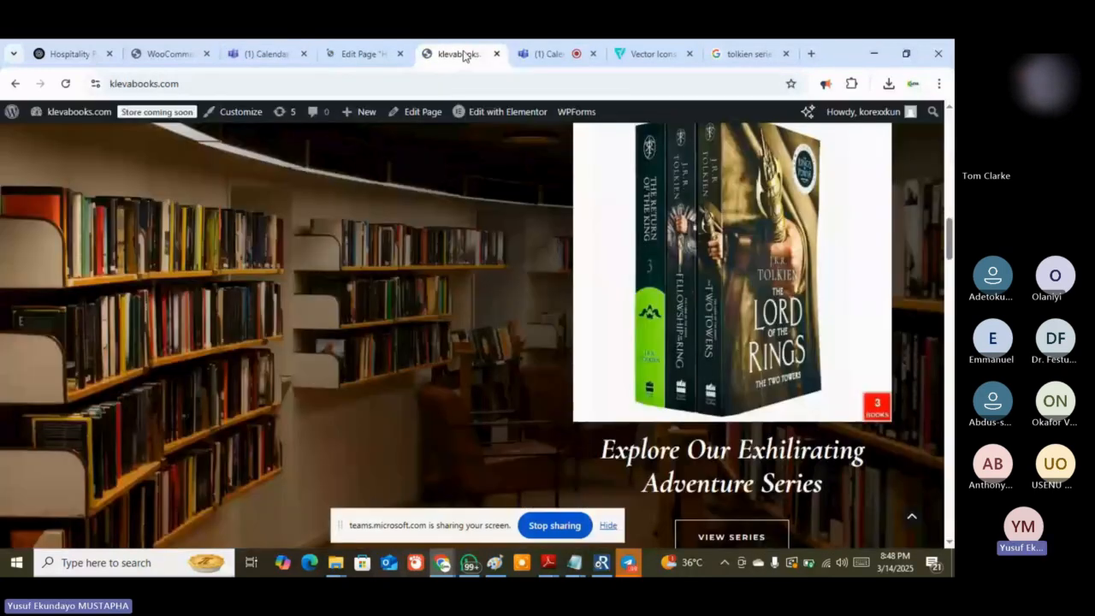
left_click(362, 54)
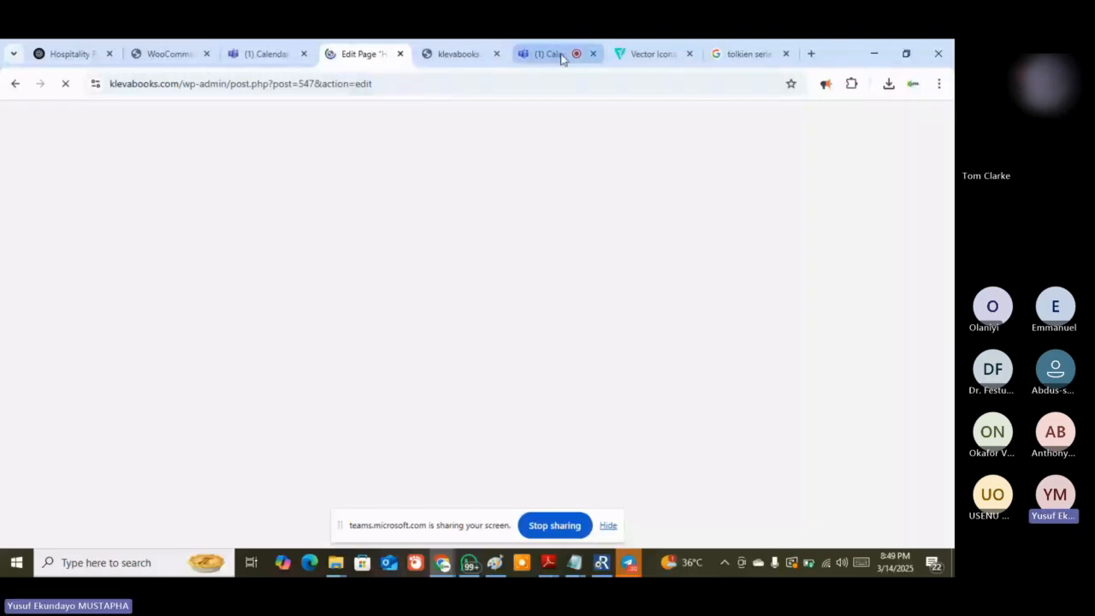
mouse_move(562, 58)
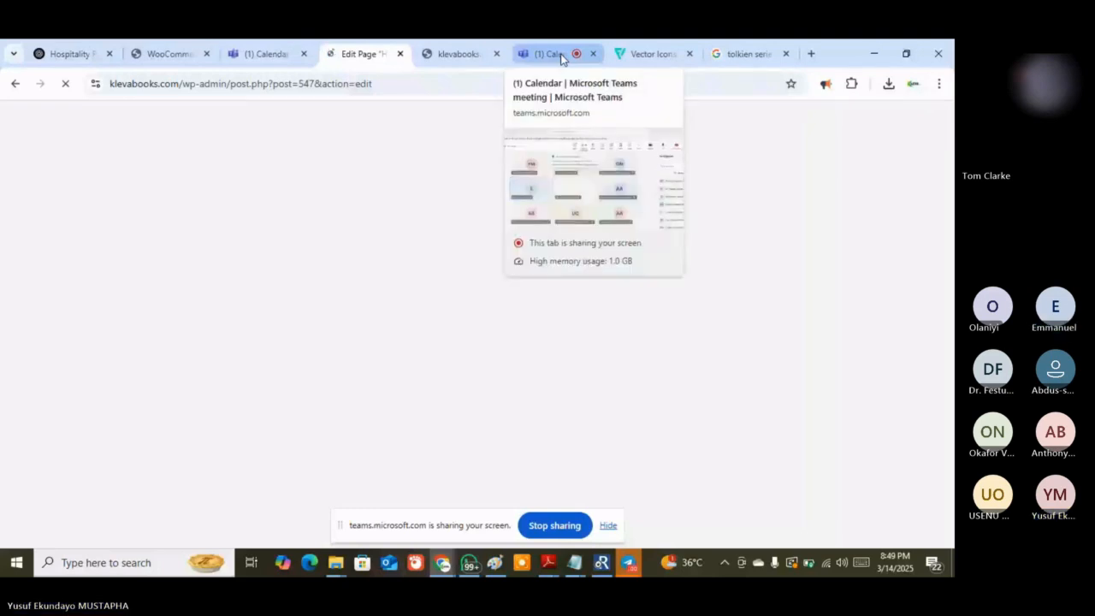
left_click(562, 57)
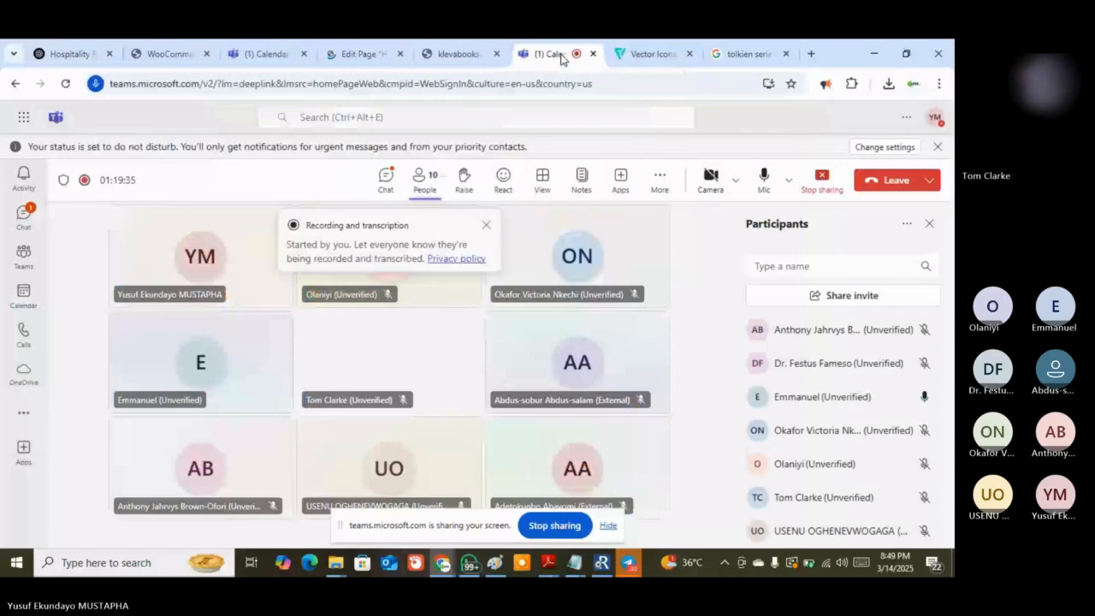
left_click(358, 55)
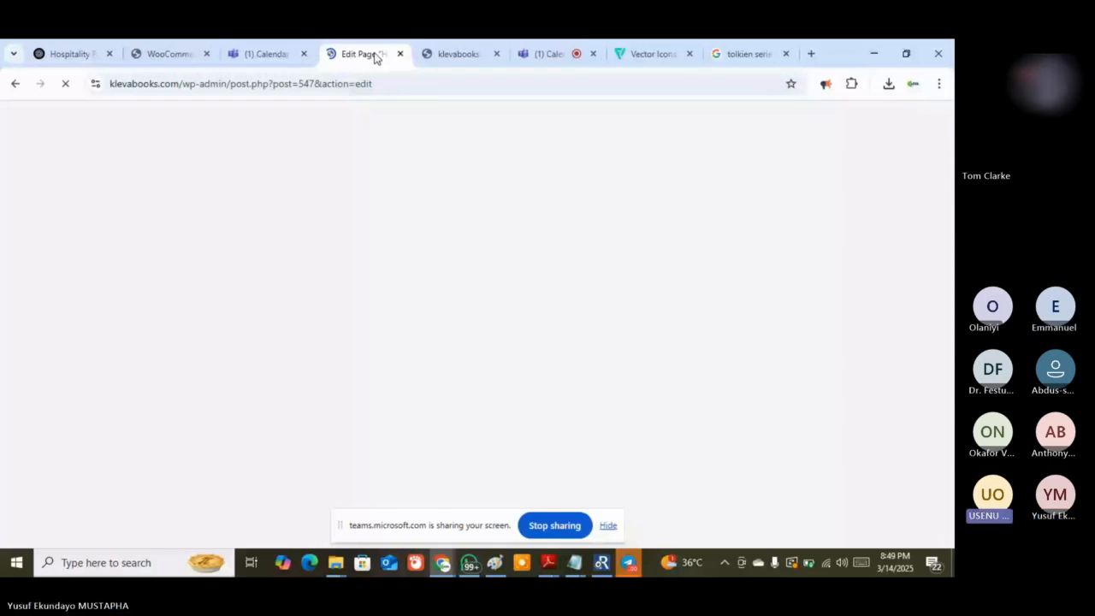
left_click(549, 55)
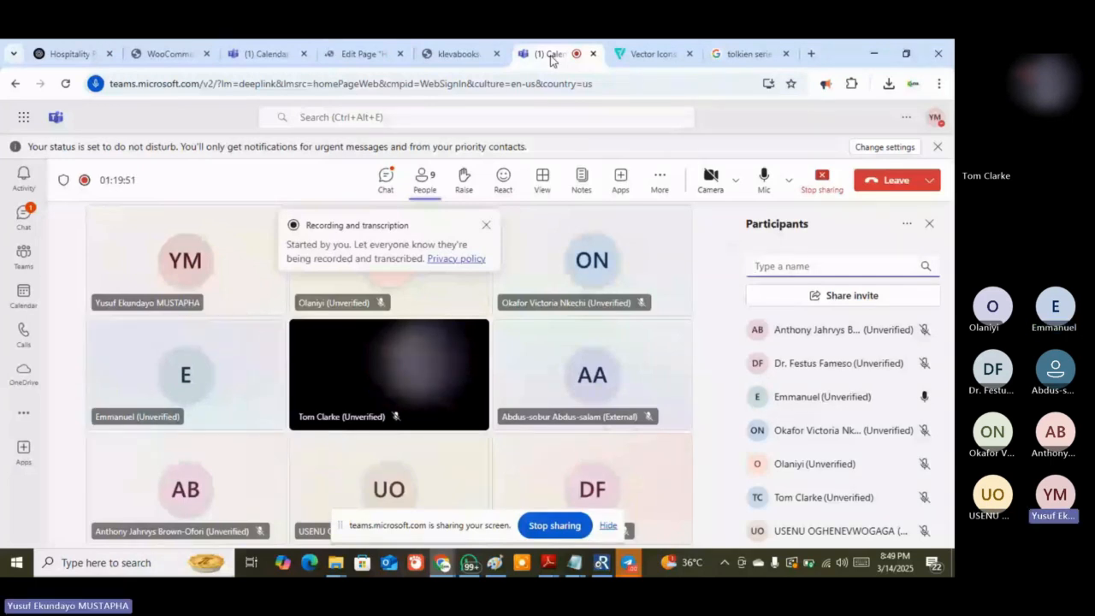
left_click(363, 54)
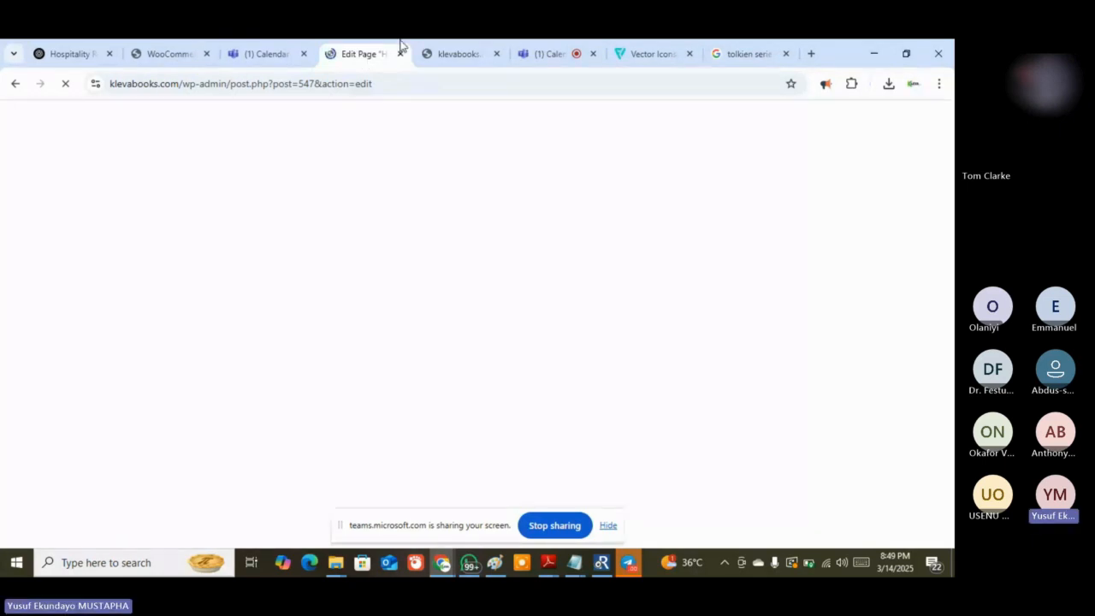
left_click(460, 54)
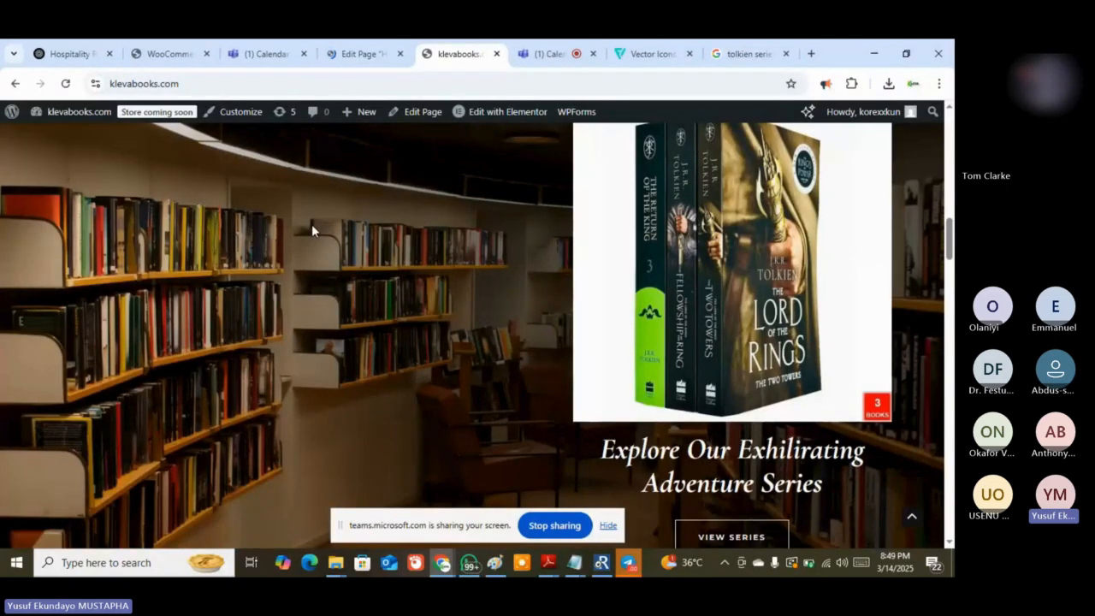
Open the site Dashboard from the admin bar, close the stuck Edit Page tab, and go to 'tolkien series' results
mouse_move(45, 114)
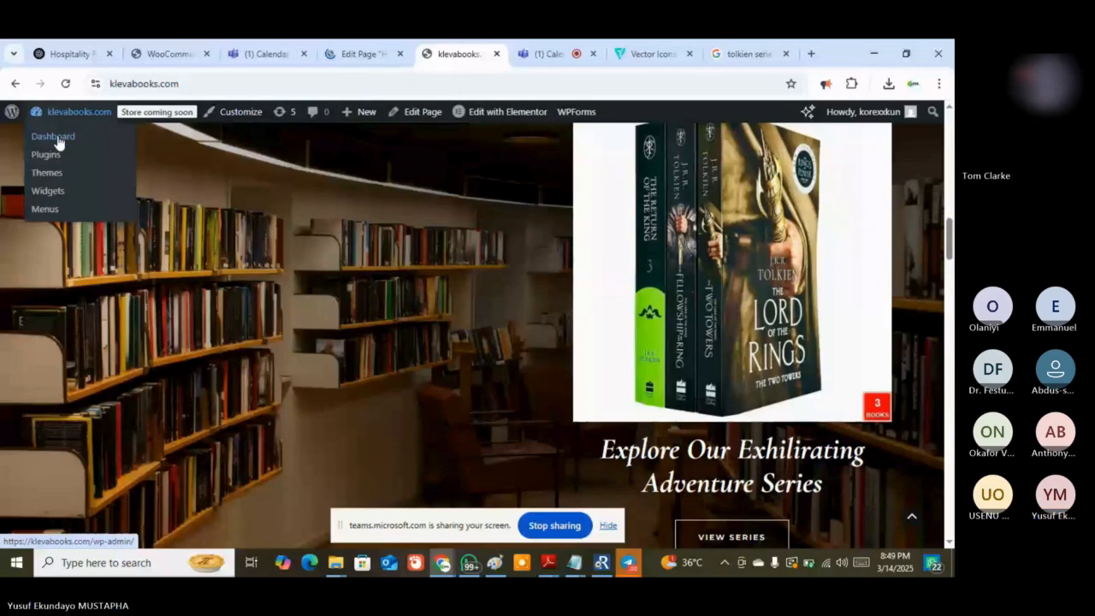
left_click(56, 137)
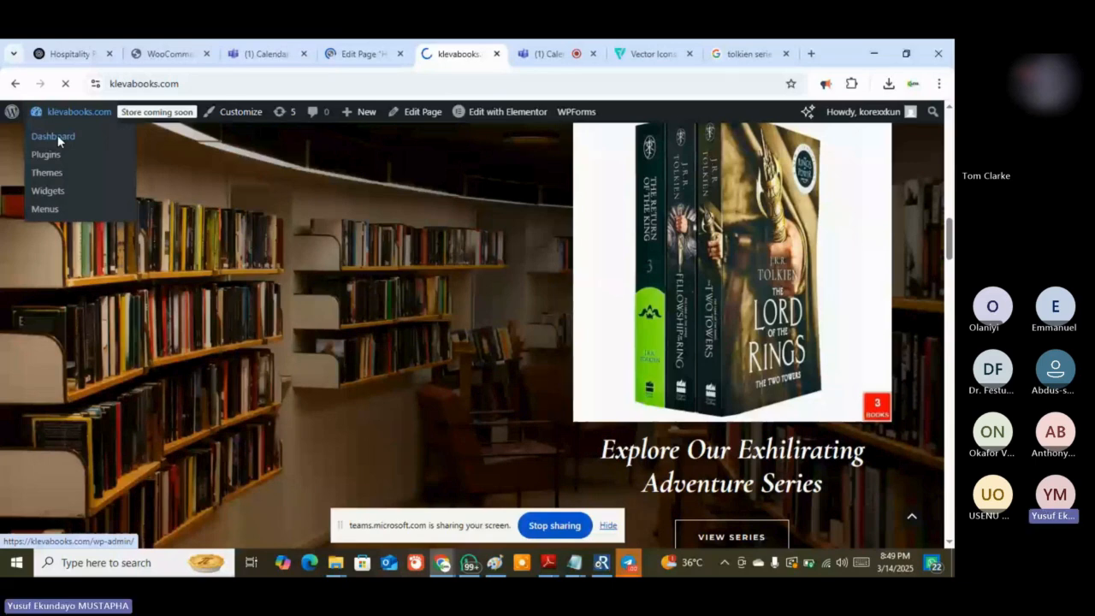
left_click(384, 55)
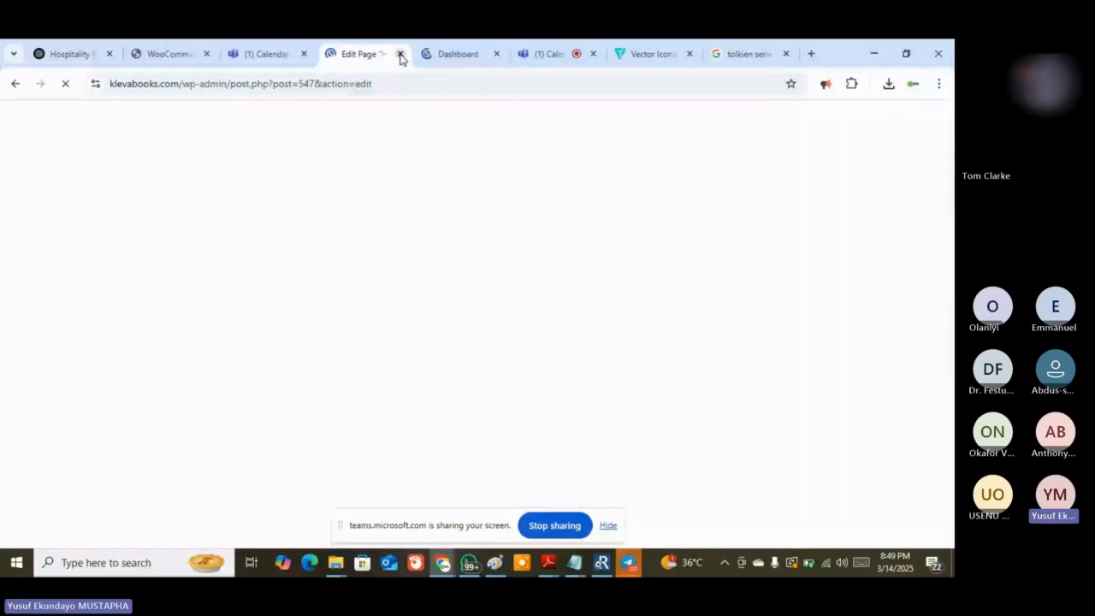
left_click(400, 55)
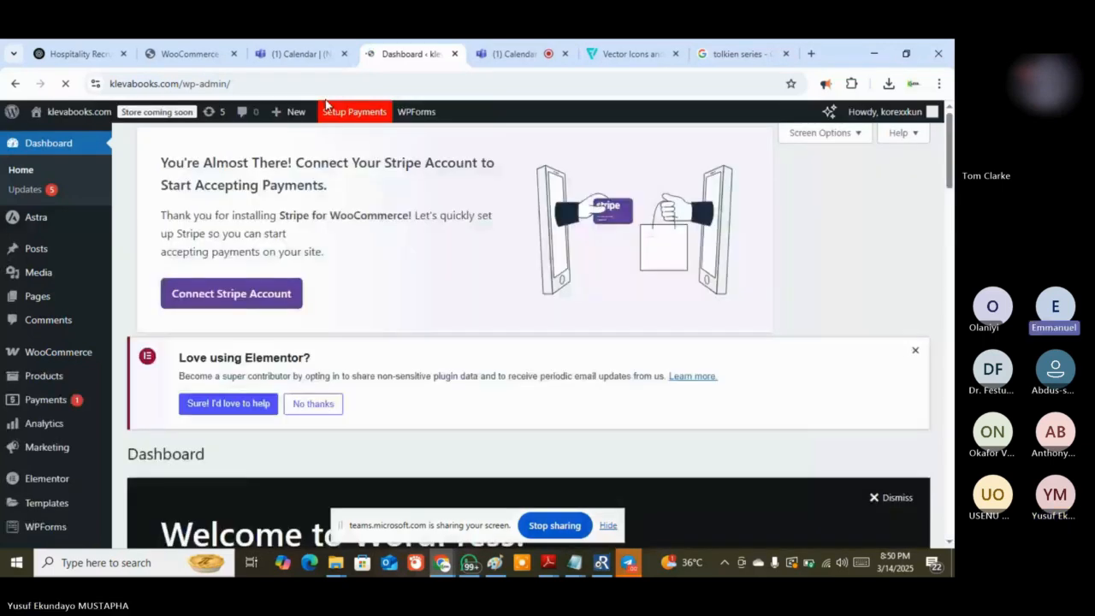
left_click(737, 53)
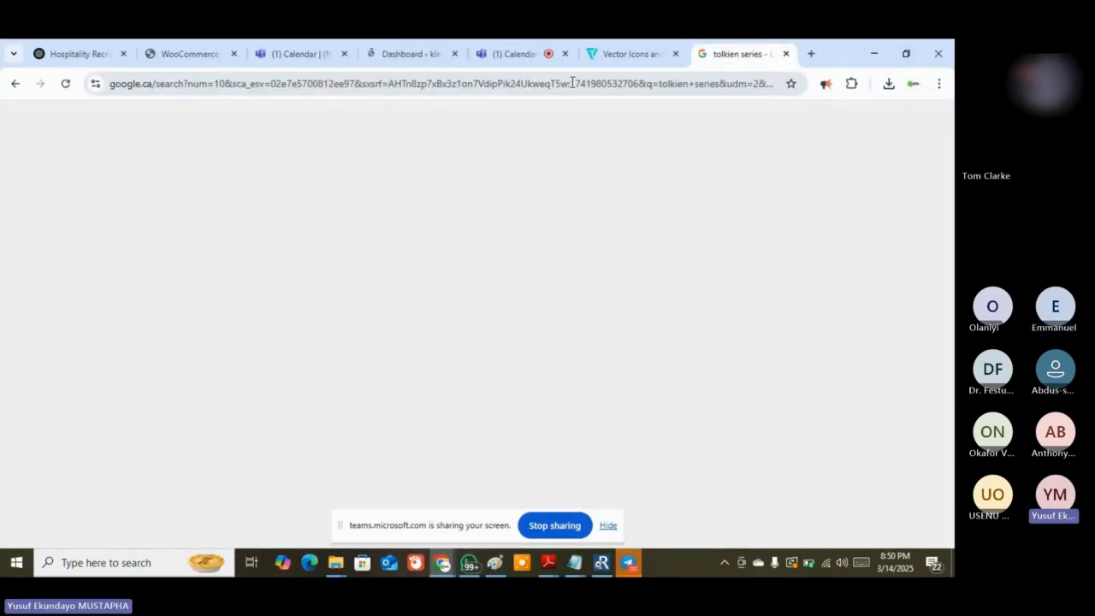
Load klevabooks.com in the Tolkien results tab by entering 'kleva', then return to the Dashboard tab
left_click(571, 83)
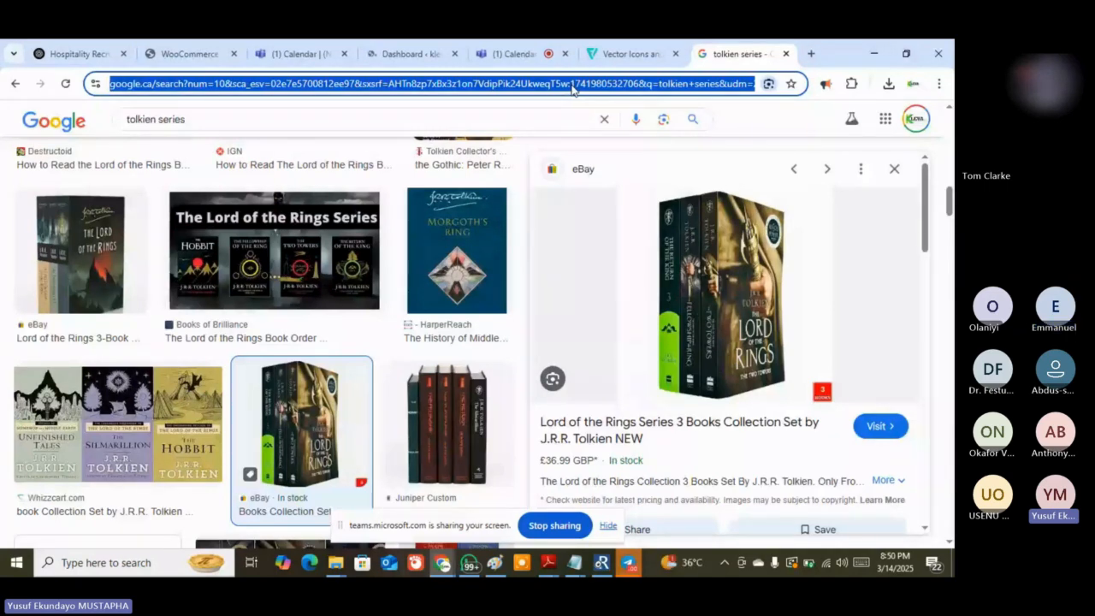
type("kleva")
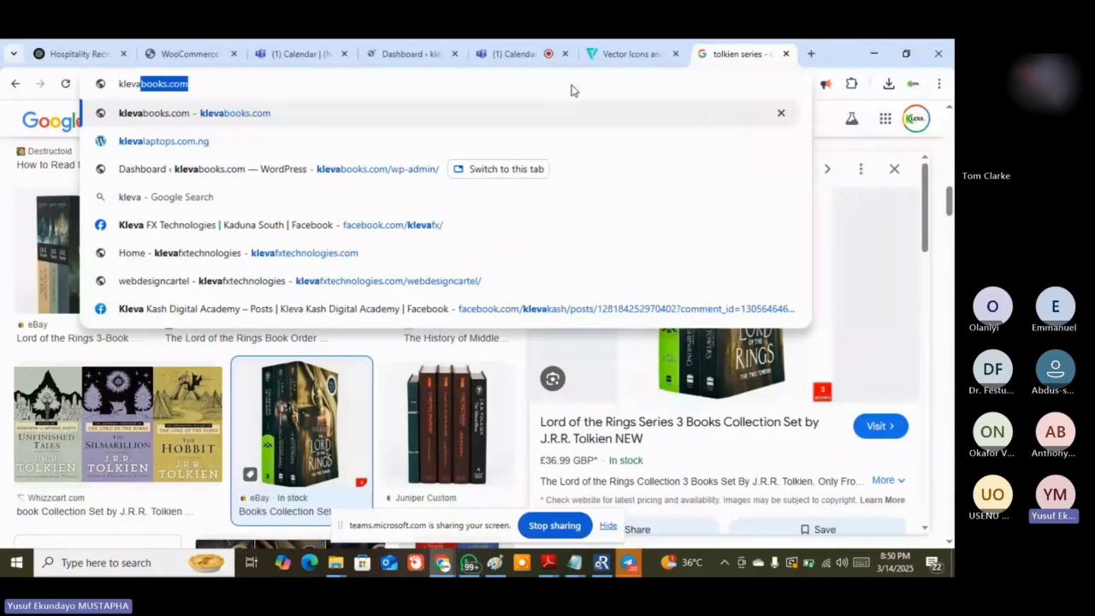
key("Return")
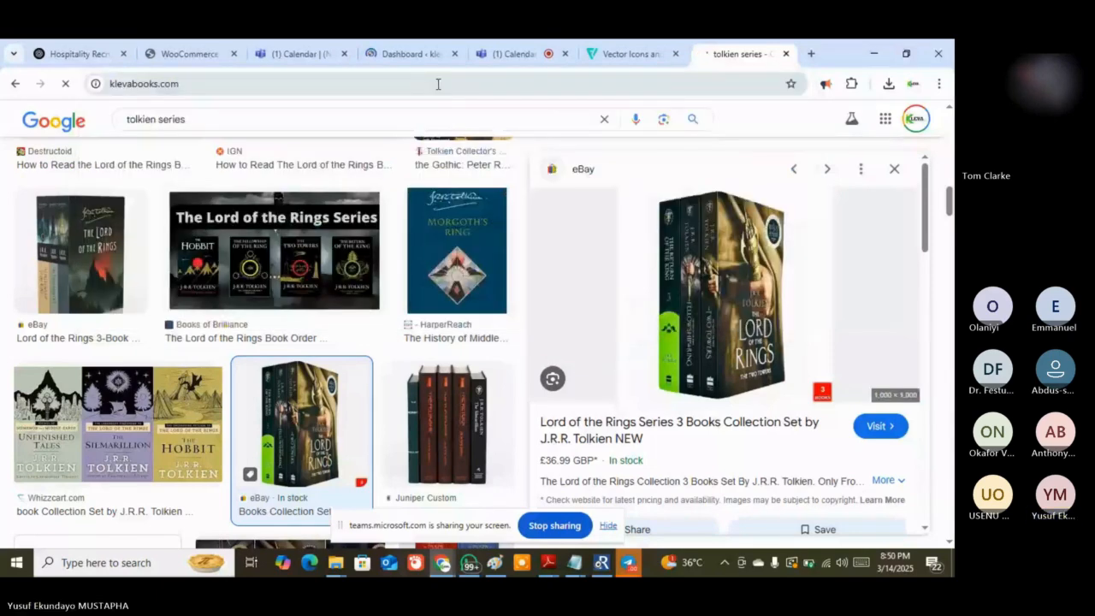
left_click(411, 53)
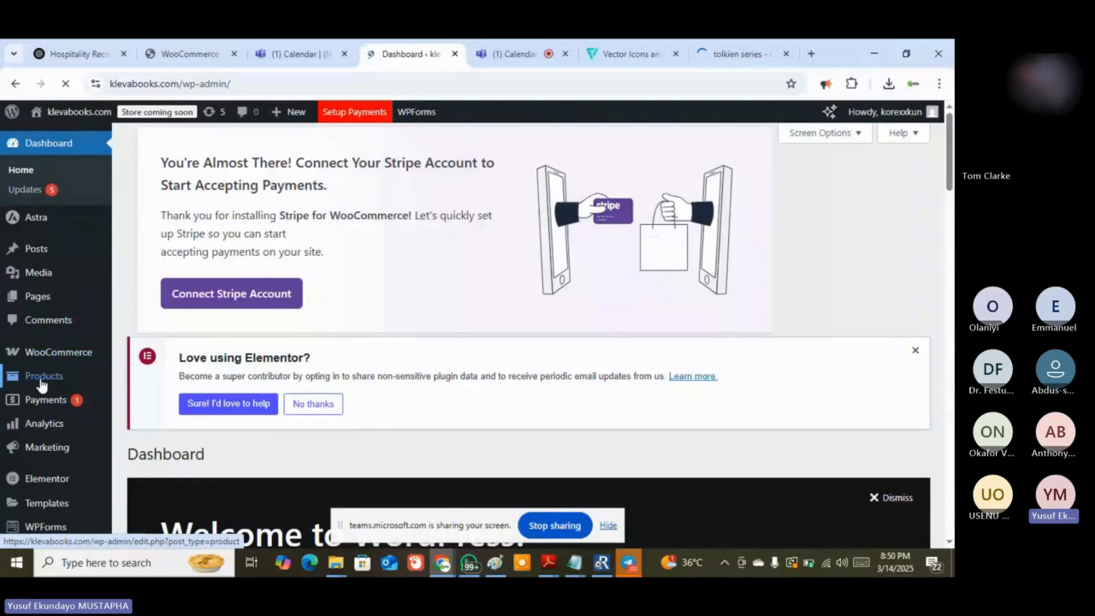
Open Products > All Products and scroll to the table of eight items, briefly checking the live site
mouse_move(40, 384)
left_click(137, 381)
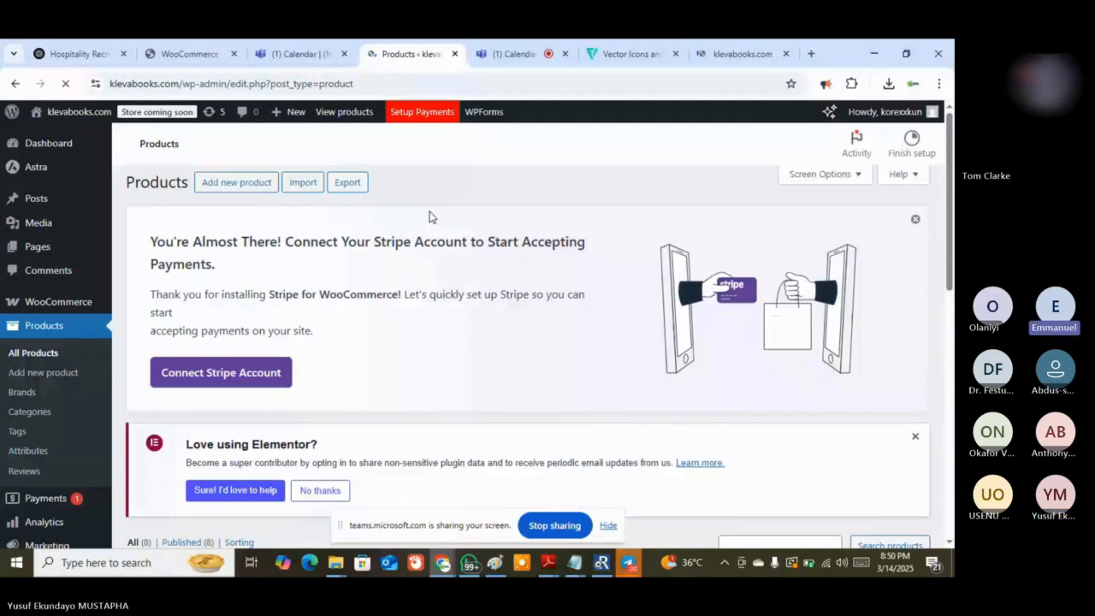
scroll(186, 496, "down", 3)
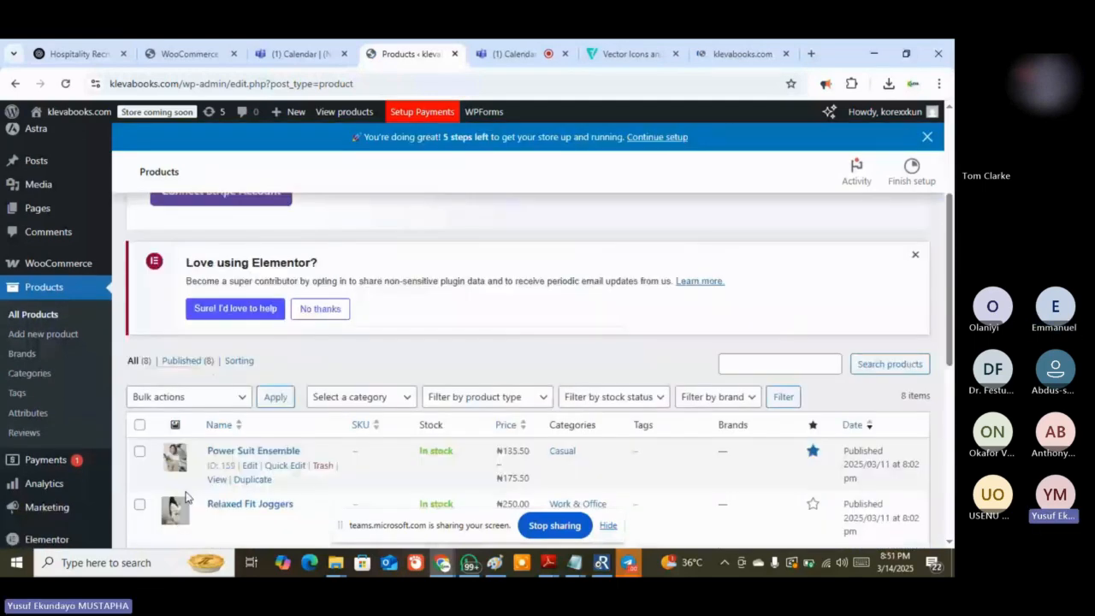
left_click(741, 54)
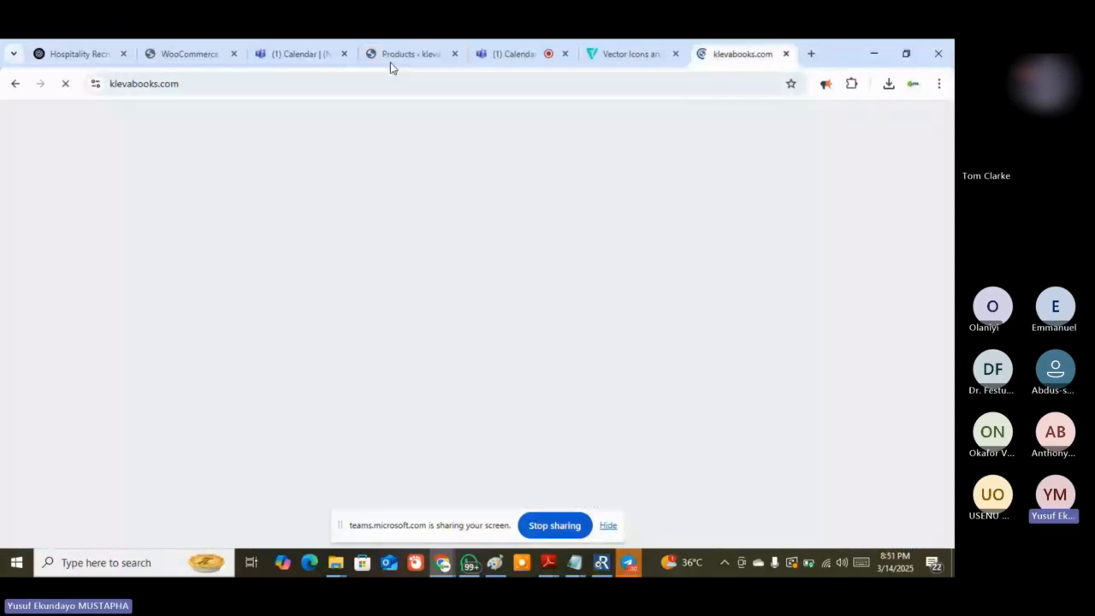
left_click(402, 54)
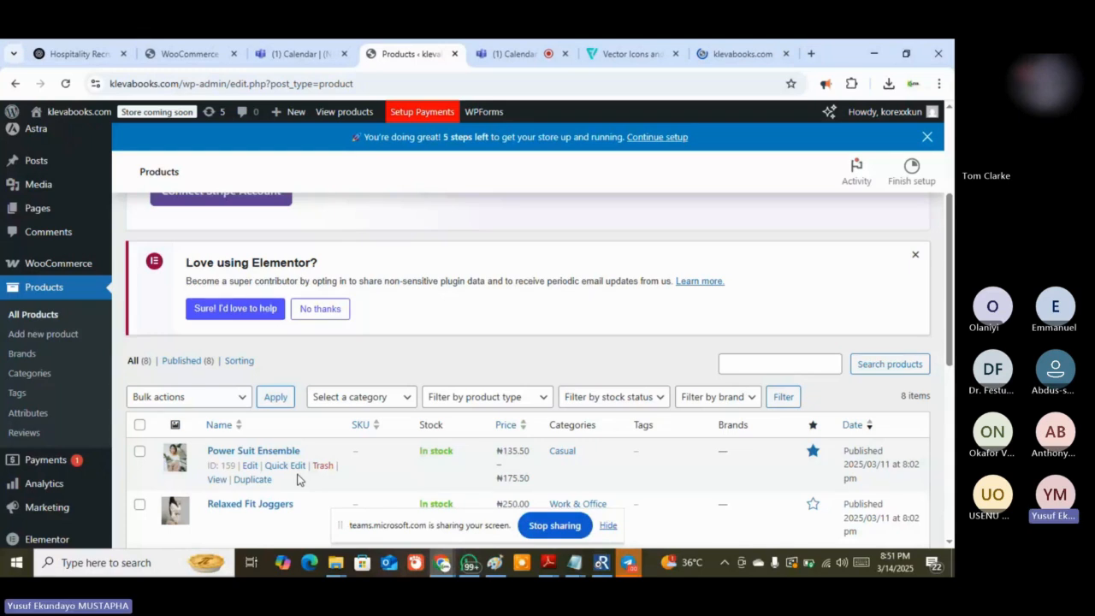
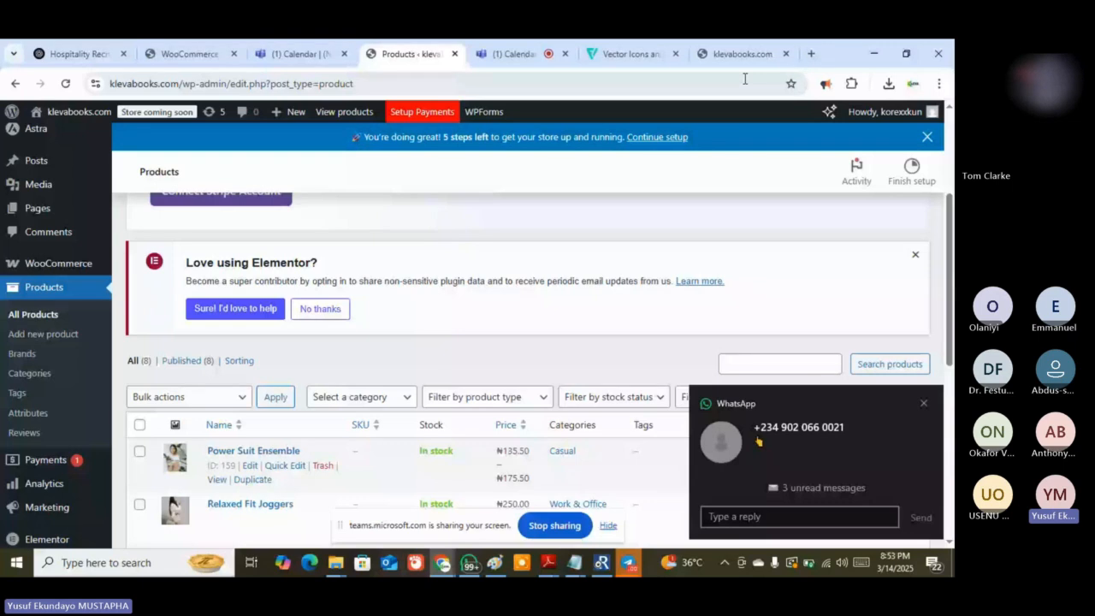
Open a new Chrome tab on the Google start page
left_click(811, 54)
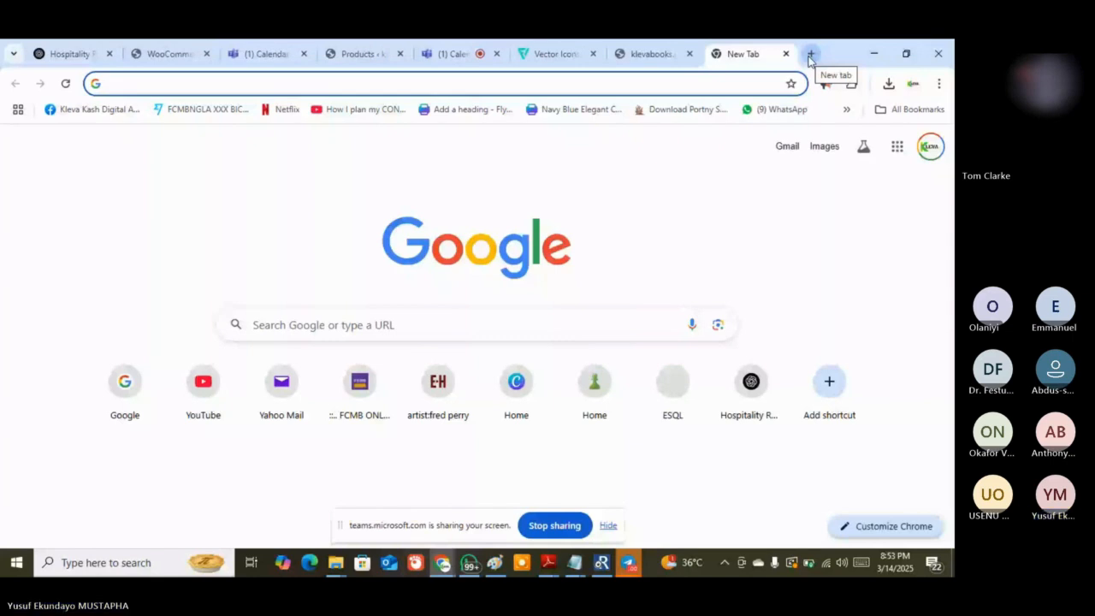
Load jumia.com's Nigeria homepage, browse its category menu, then return to the WordPress products list
type("jumi")
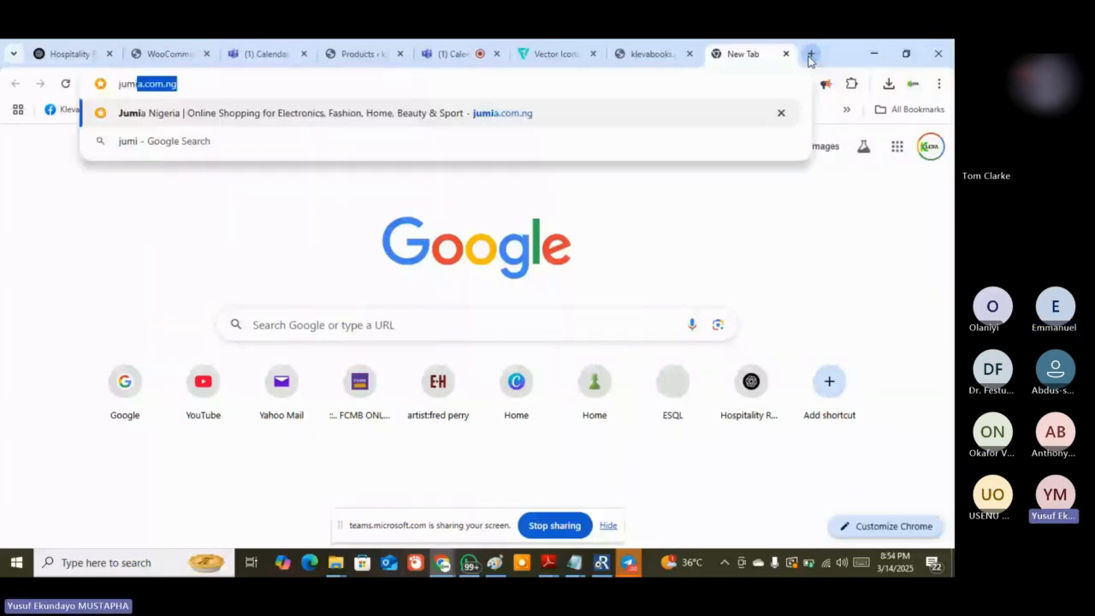
type("a.com")
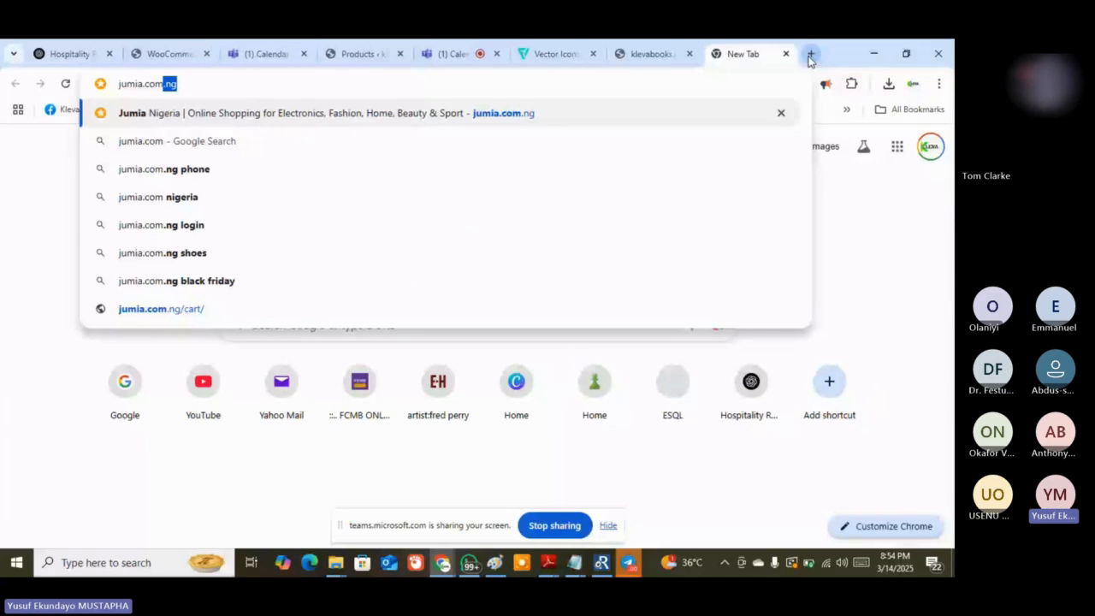
key("Return")
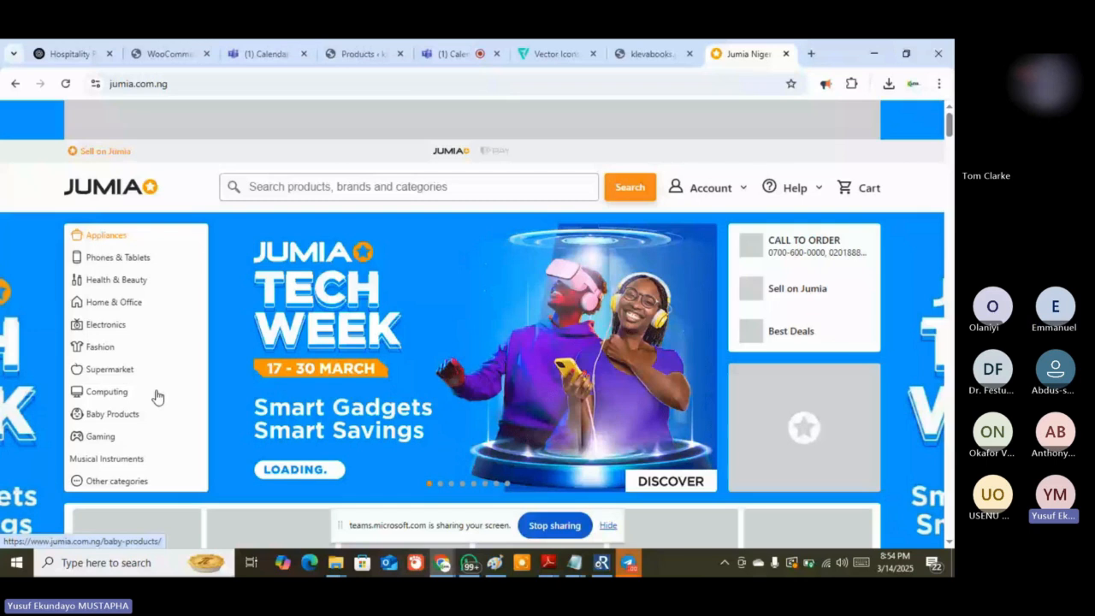
mouse_move(116, 397)
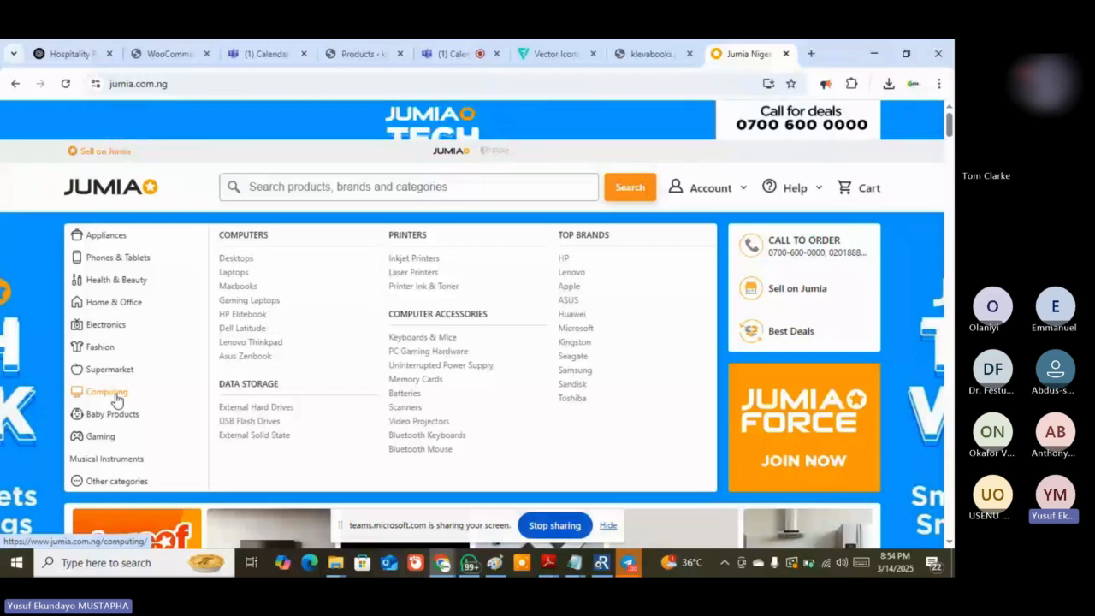
mouse_move(103, 353)
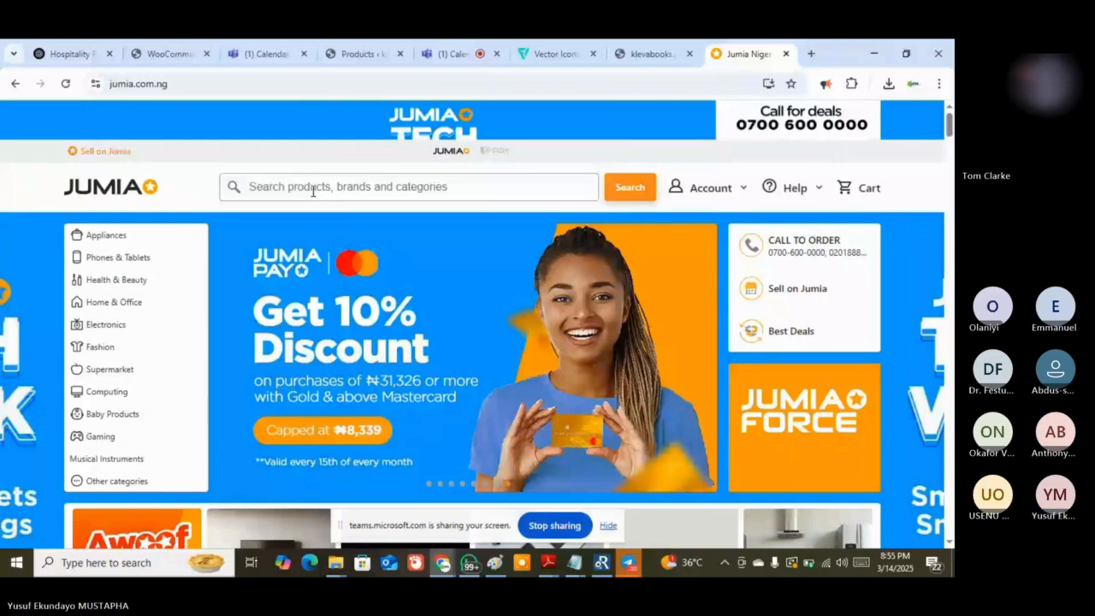
left_click(313, 192)
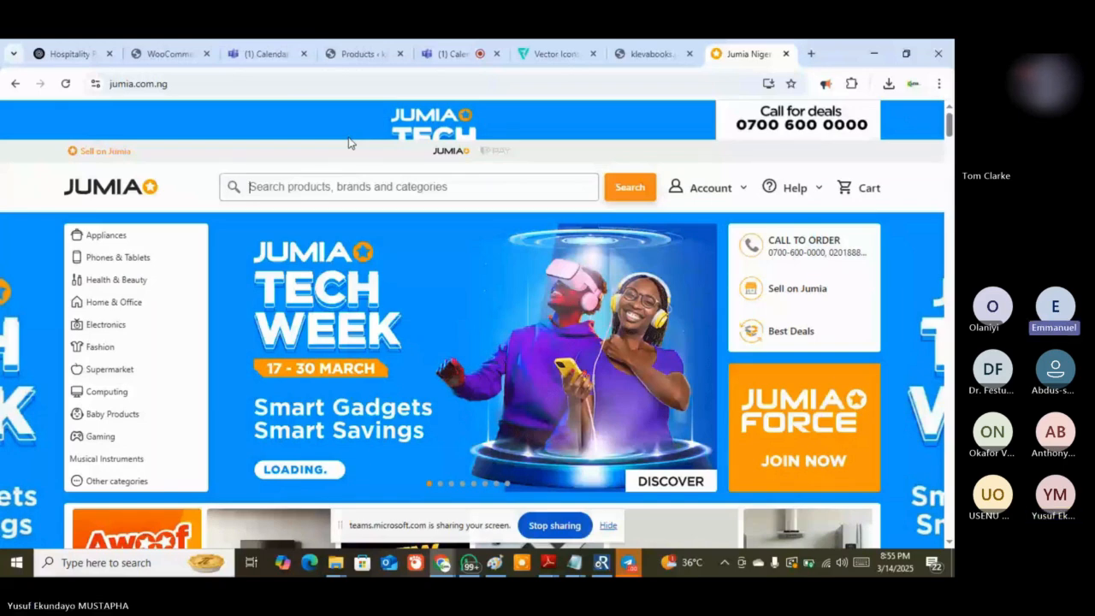
left_click(359, 54)
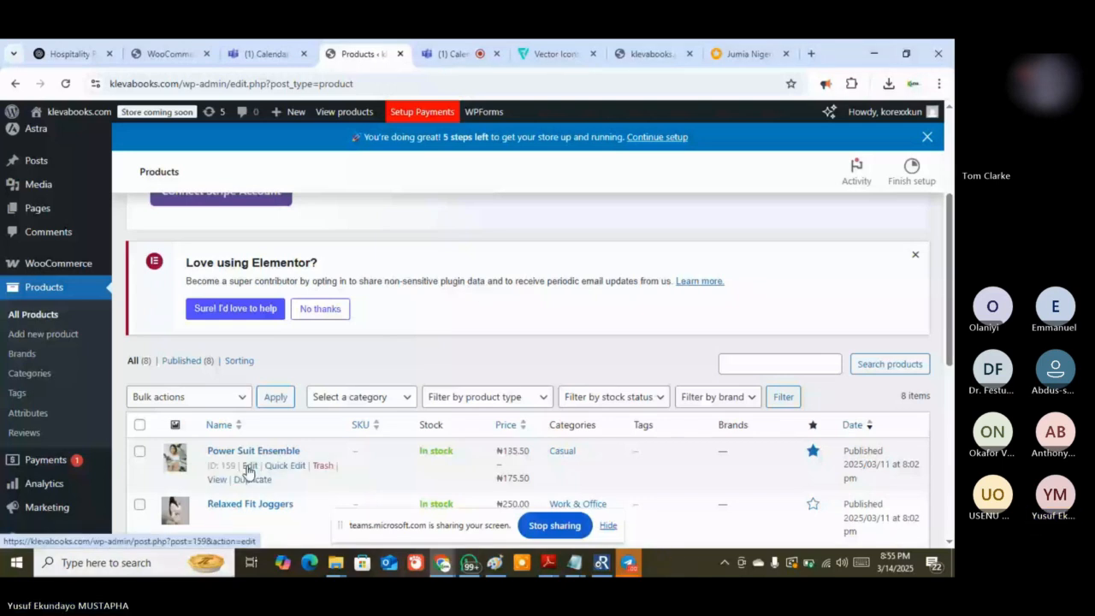
Edit Power Suit Ensemble, glance at the storefront's featured books, then open its Product image picker
left_click(248, 466)
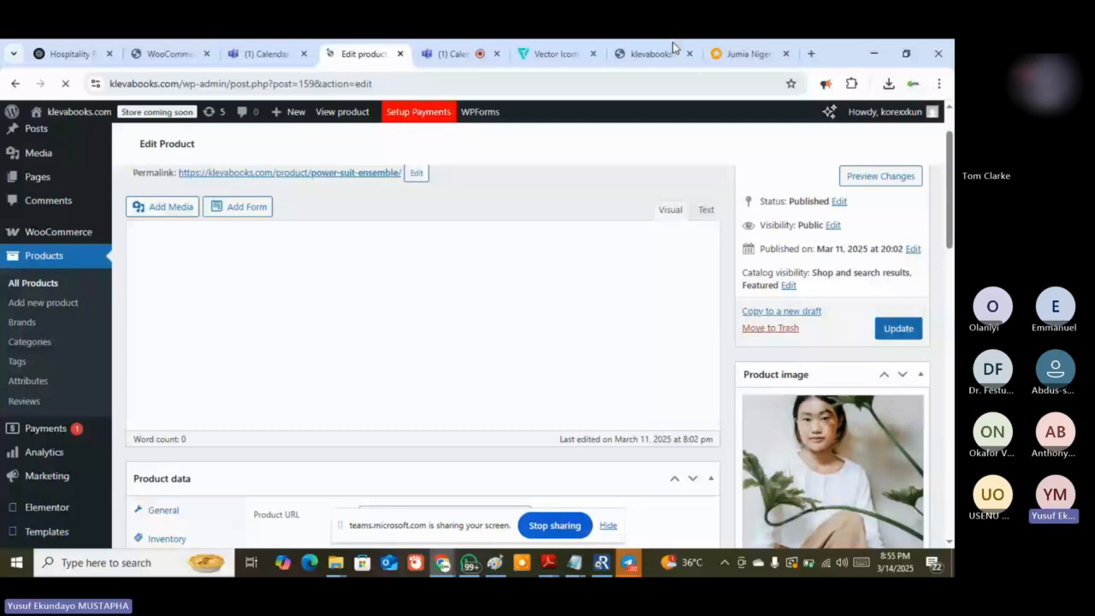
left_click(673, 42)
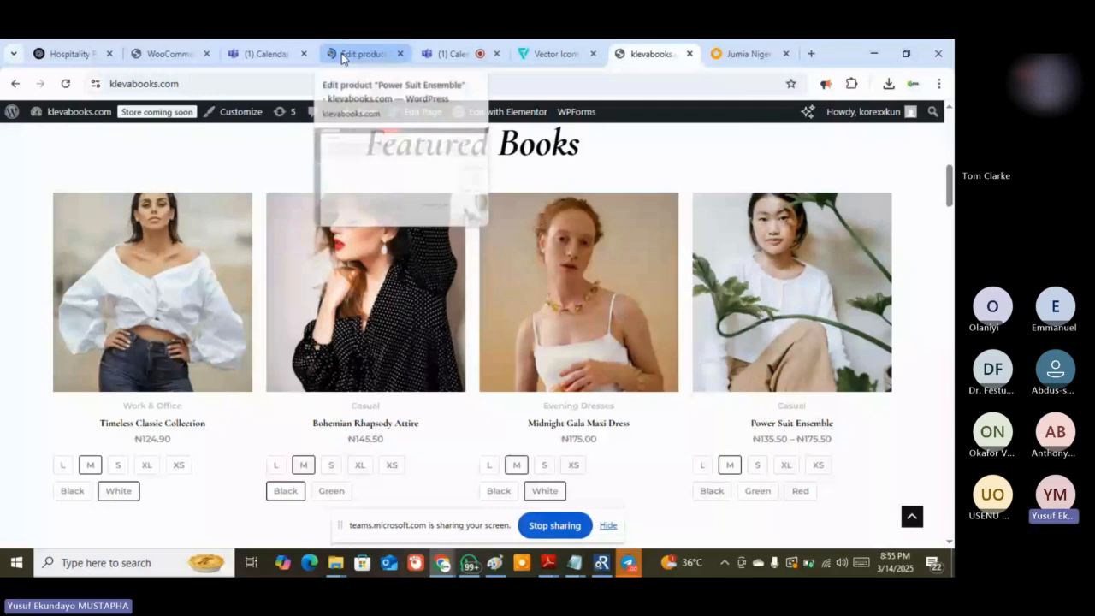
left_click(342, 57)
scroll(779, 489, "down", 2)
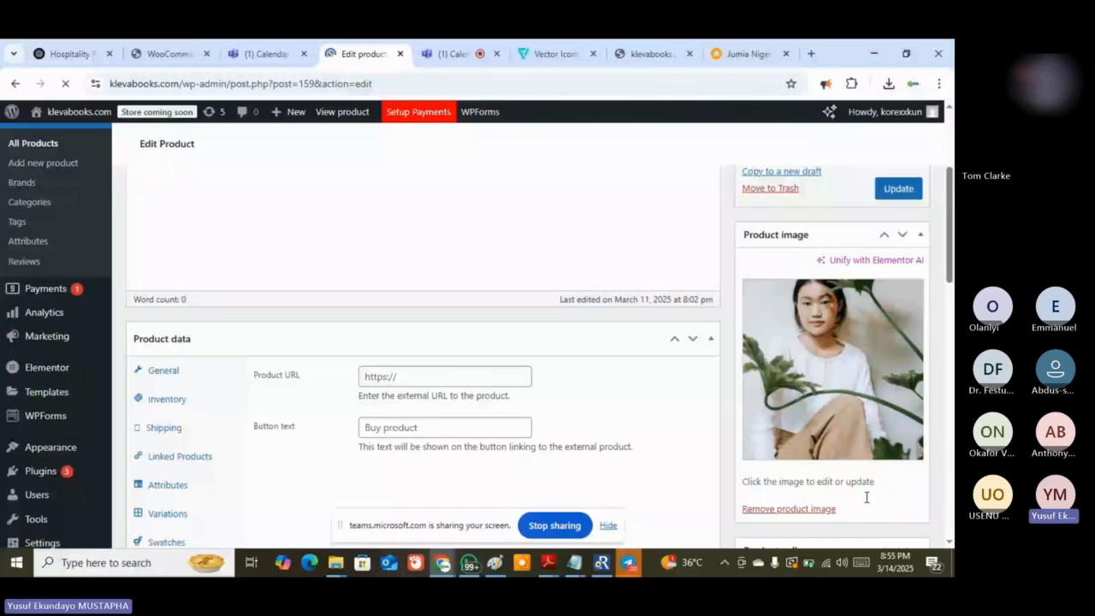
scroll(806, 362, "up", 4)
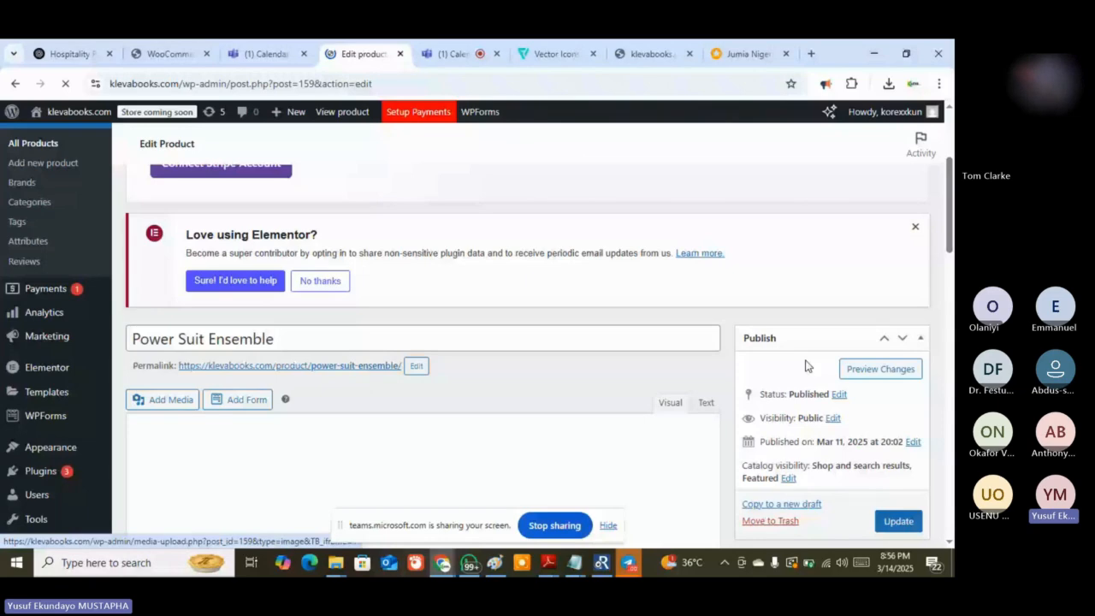
scroll(807, 365, "down", 3)
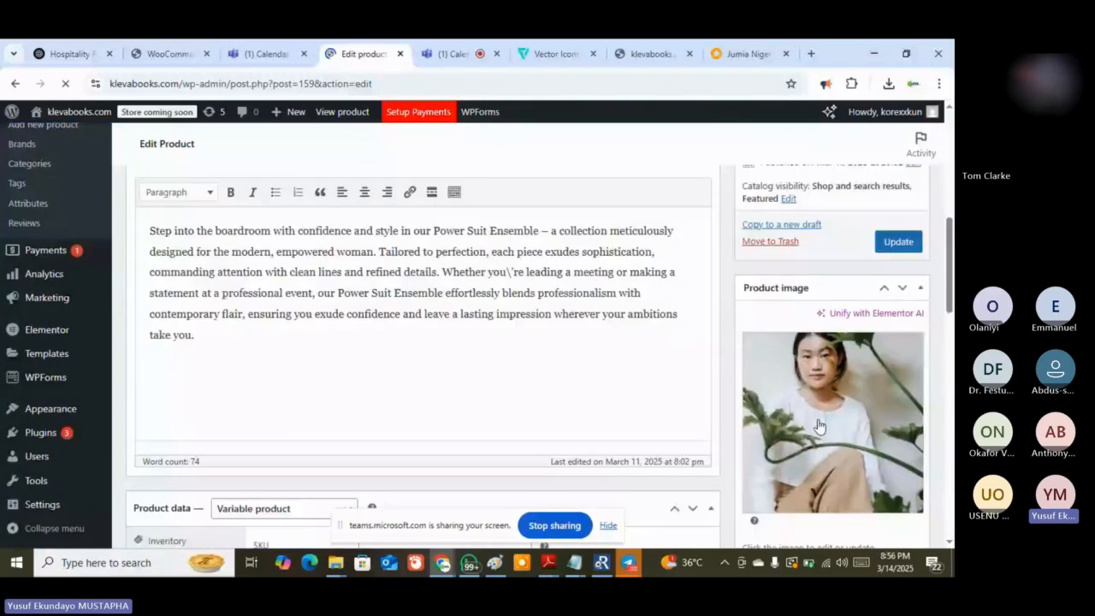
left_click(819, 425)
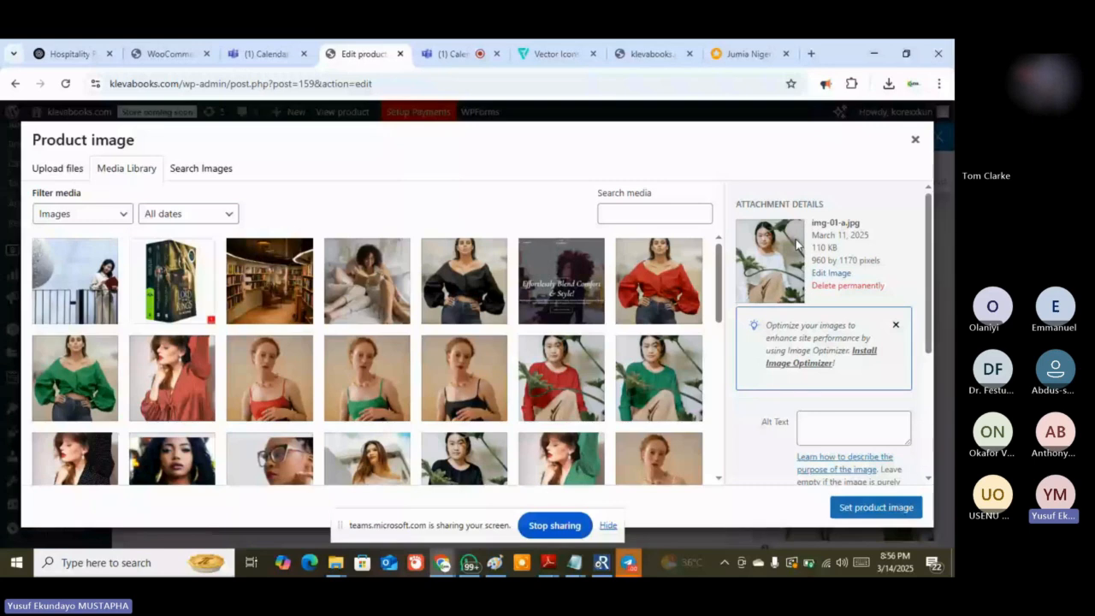
Compare with the live Featured Books section and Paint, then switch to the Jumia Nigeria tab
left_click(652, 53)
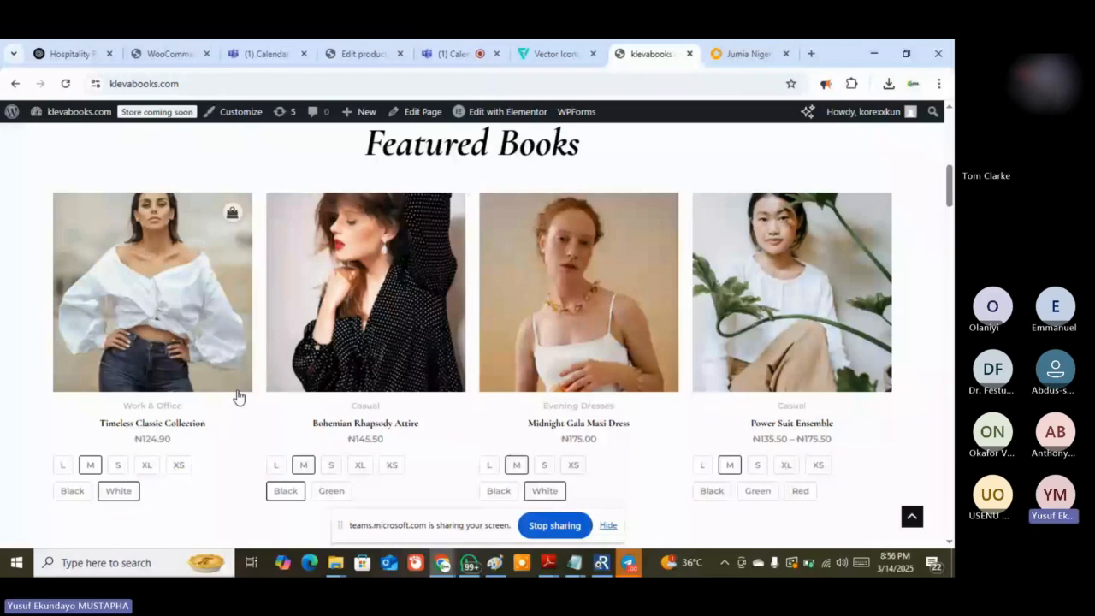
left_click(363, 53)
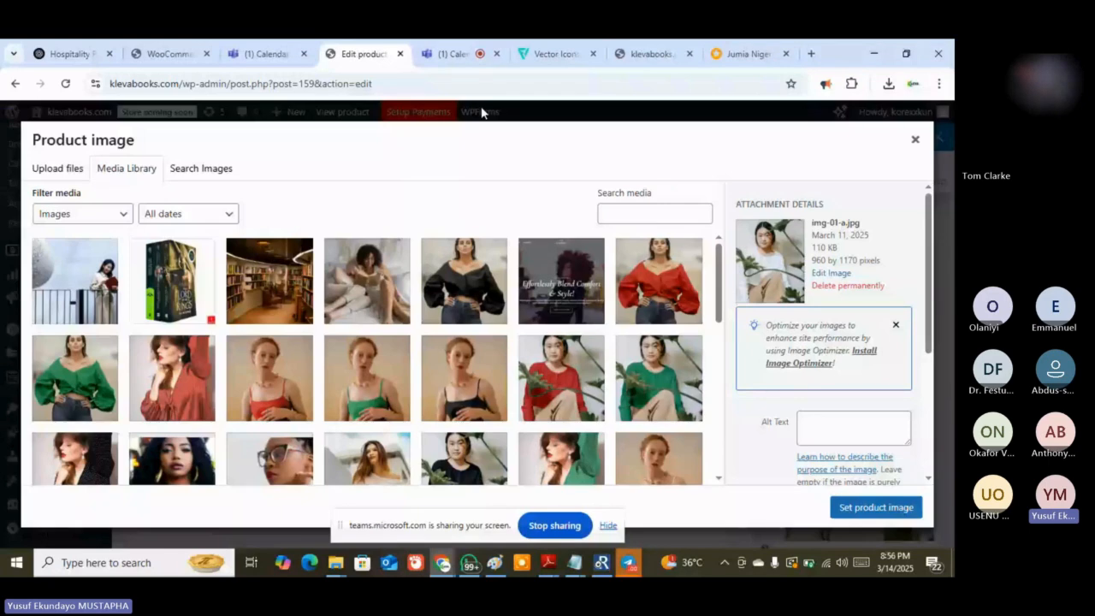
key("alt+Tab")
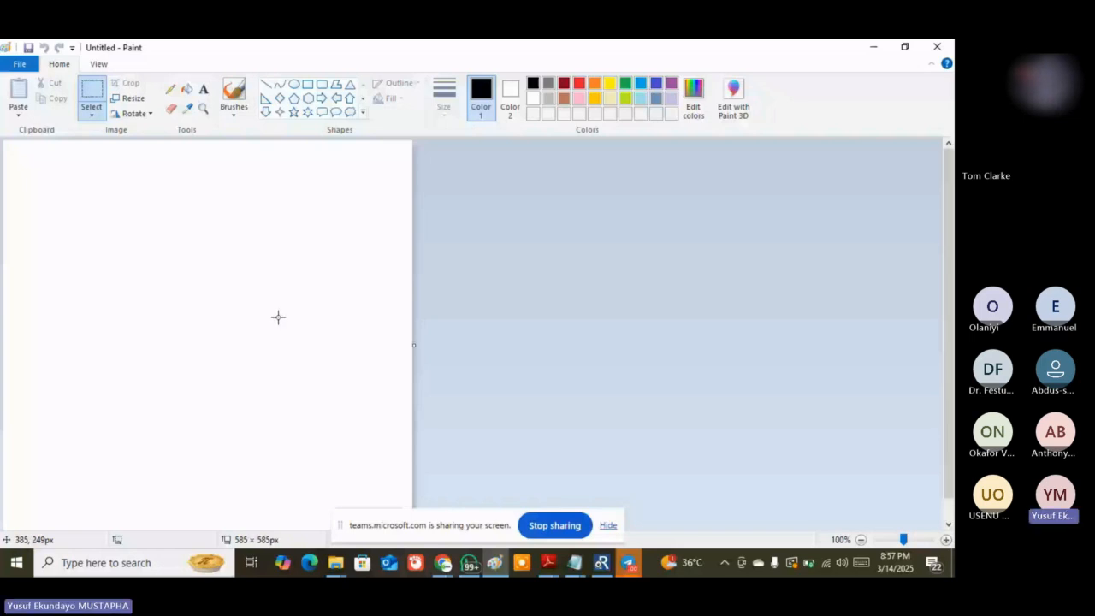
key("alt+Tab")
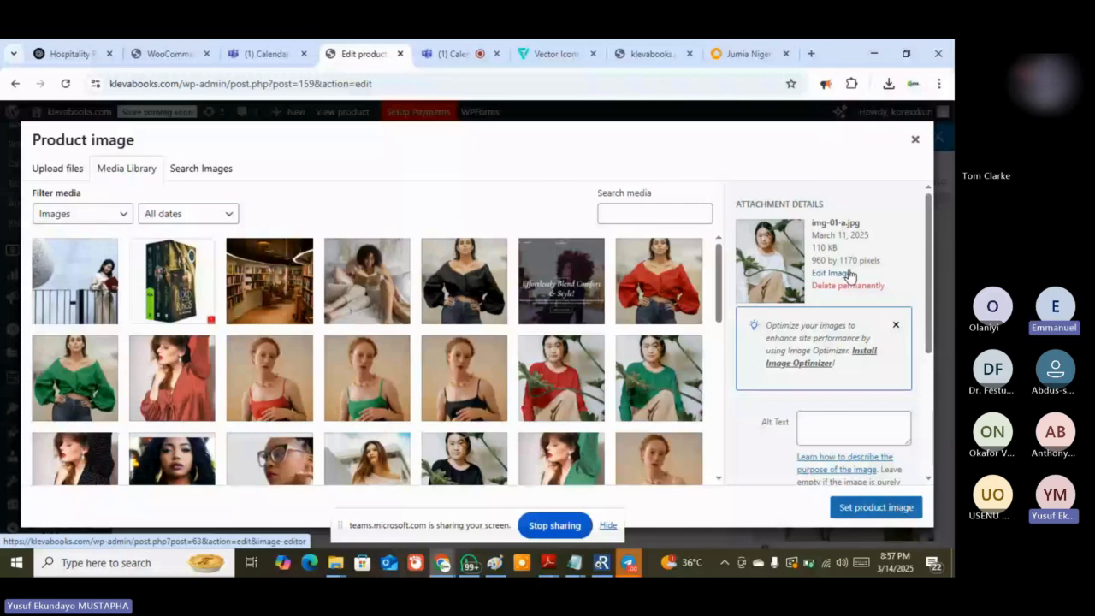
left_click(764, 54)
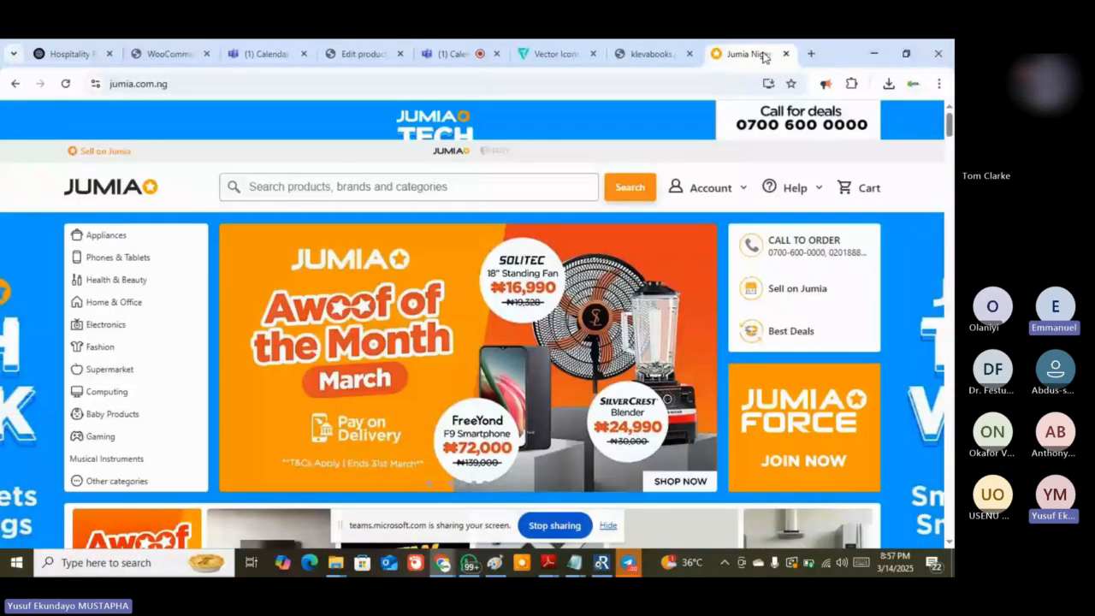
Load google.ca in place of the Jumia page
left_click(595, 85)
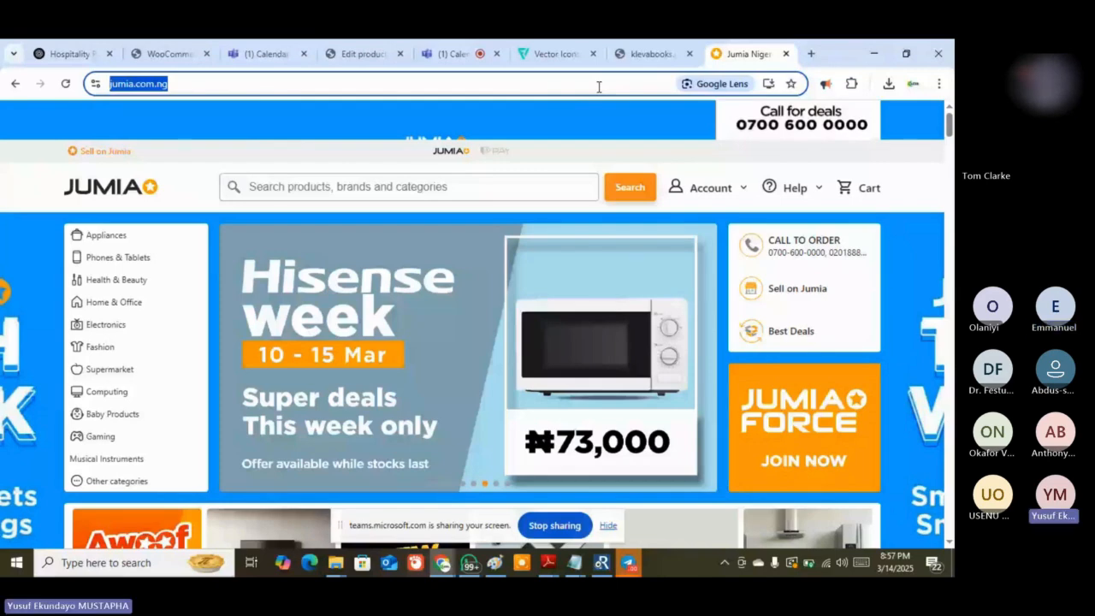
type("google.ca")
key("Return")
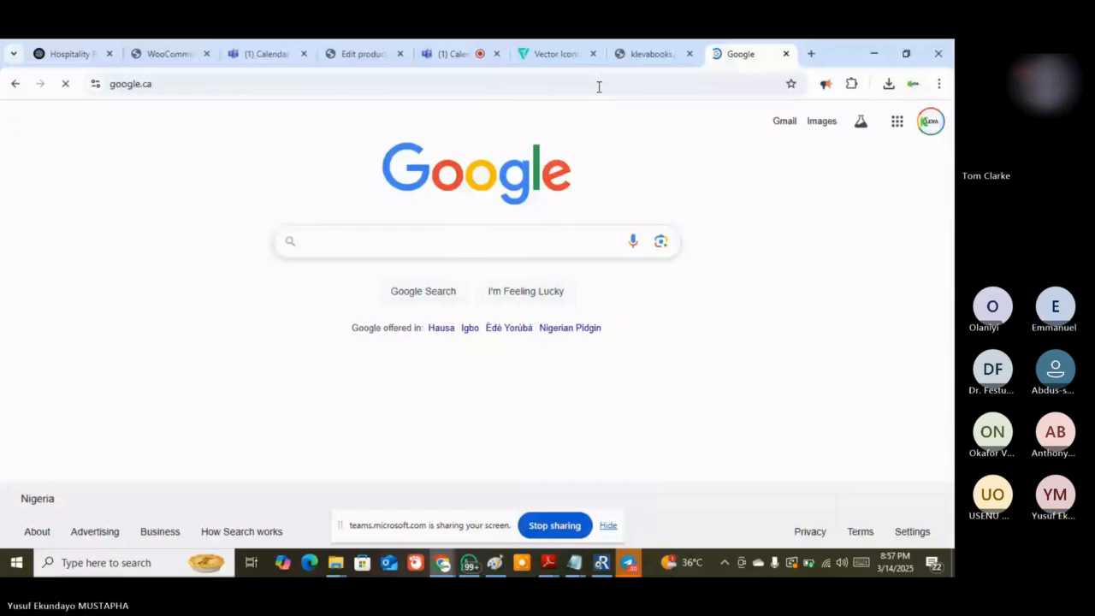
Search Google Images for 'game of thrones book titles' and scroll the cover results
type("dame of thrones")
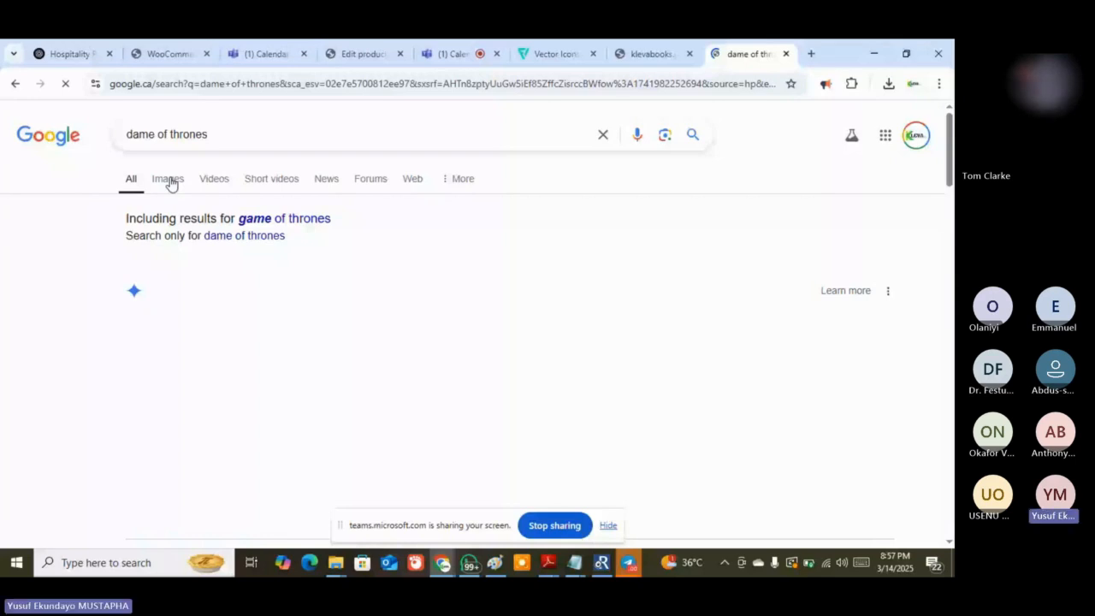
left_click(168, 180)
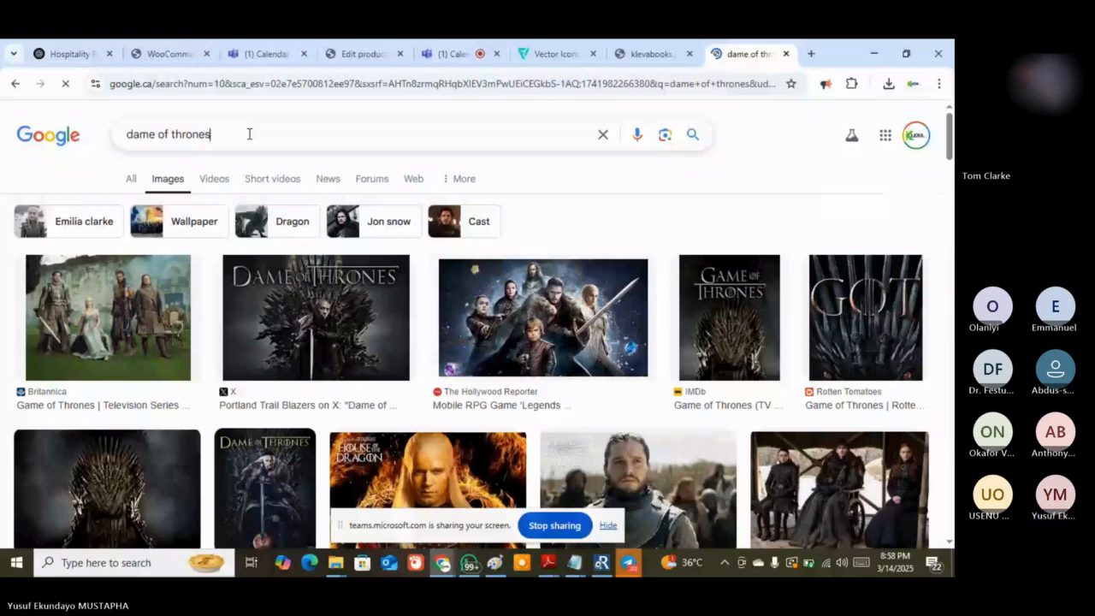
left_click(249, 133)
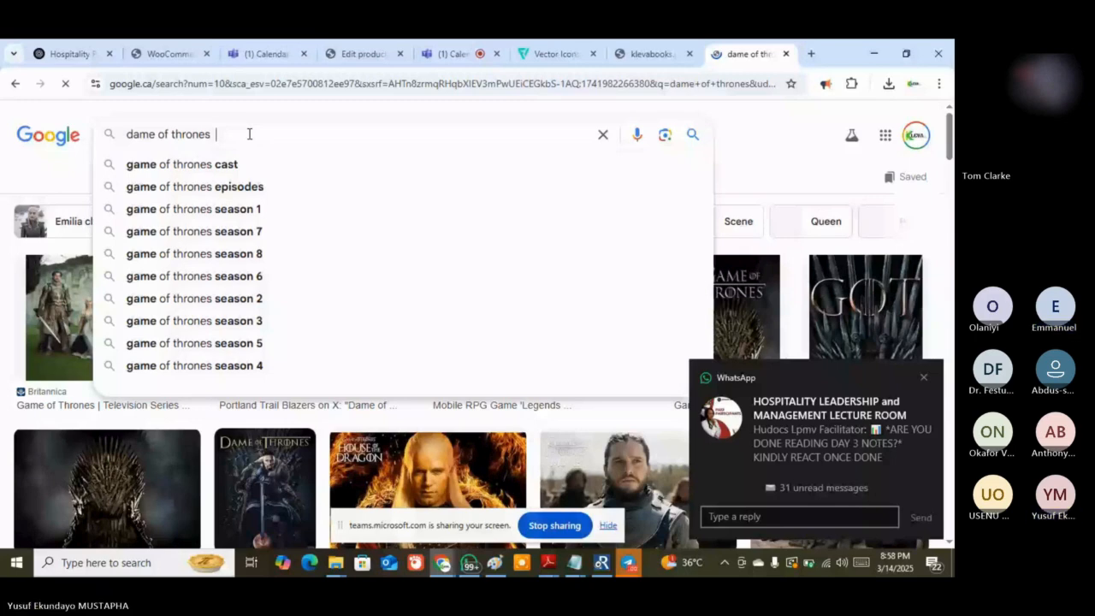
type("book ttitles")
key("Return")
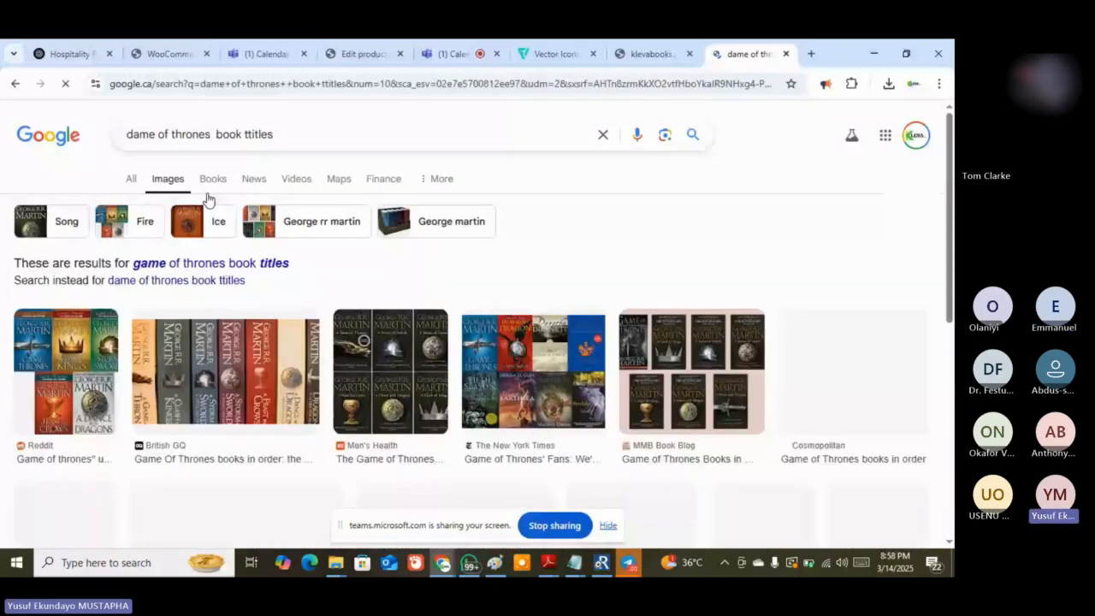
scroll(59, 415, "down", 2)
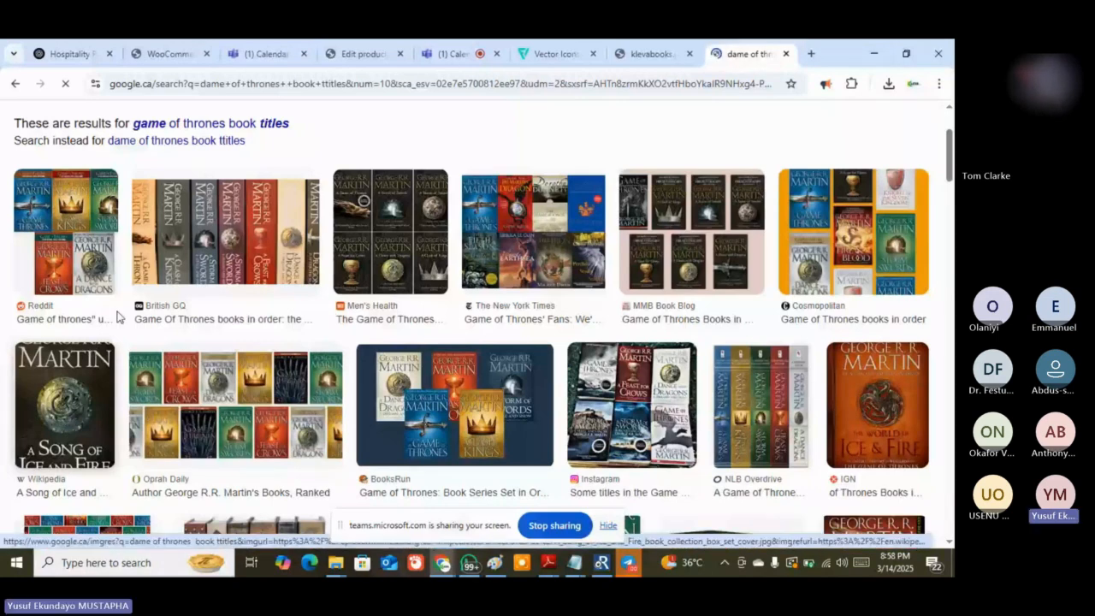
Save the Wikipedia A Song of Ice and Fire preview image as a JPEG in Downloads
right_click(85, 403)
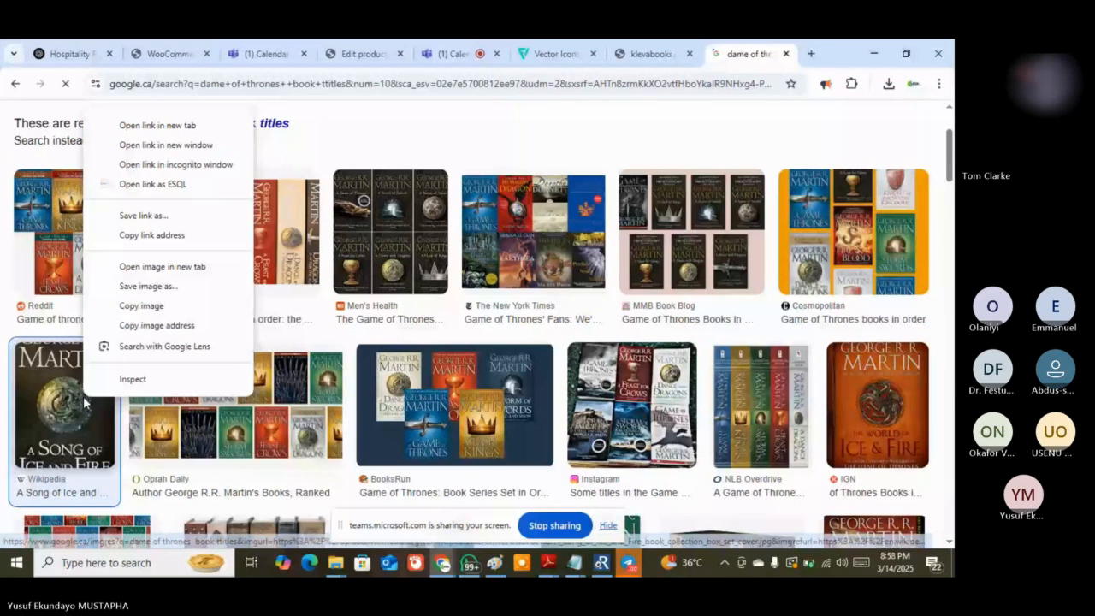
left_click(159, 292)
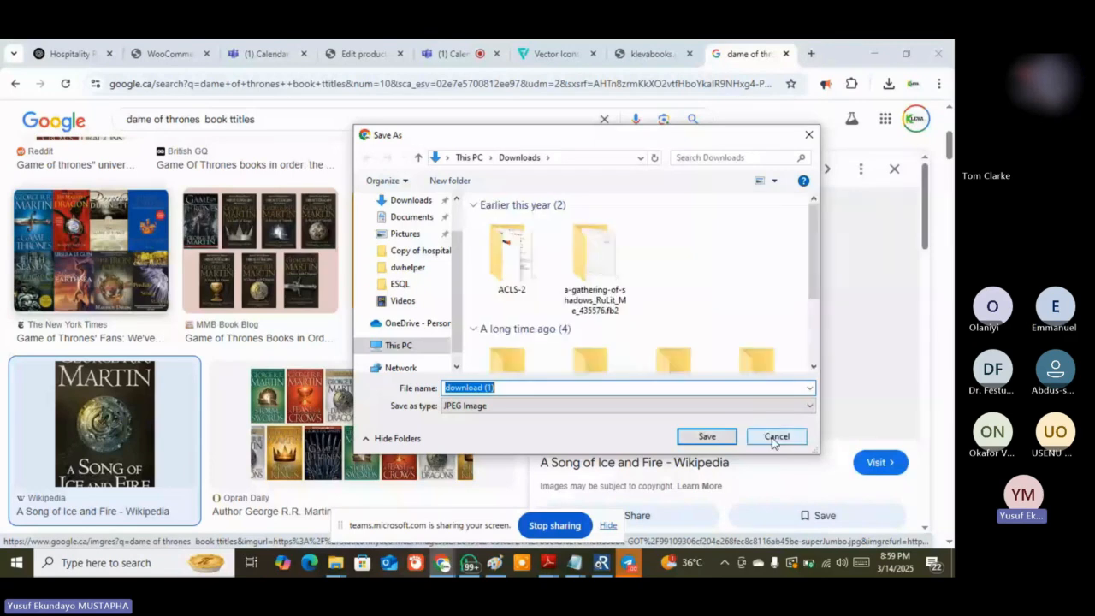
left_click(774, 437)
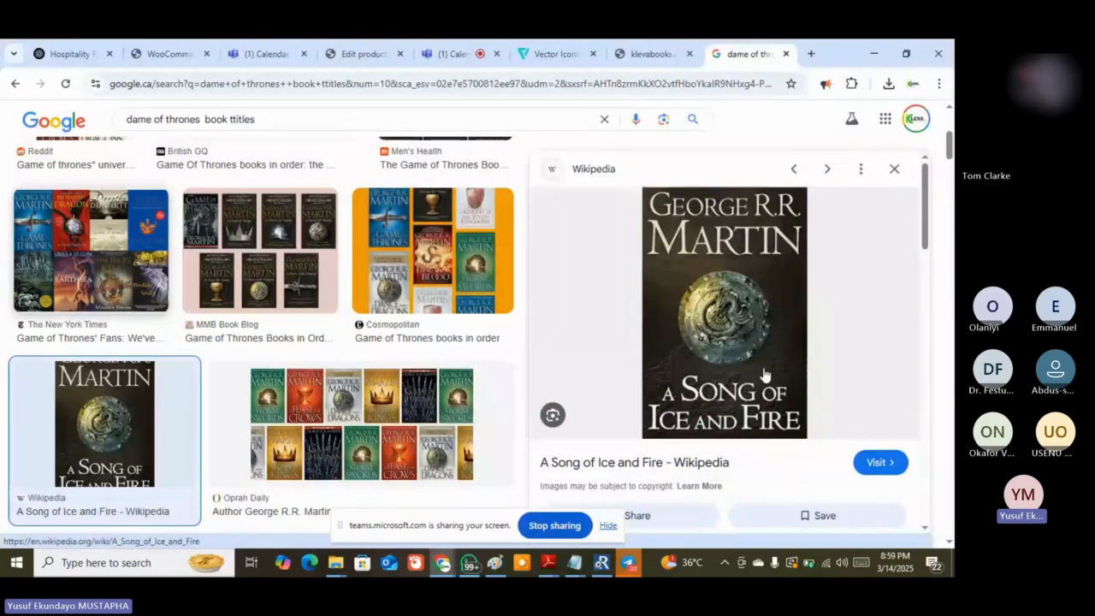
right_click(766, 374)
left_click(797, 452)
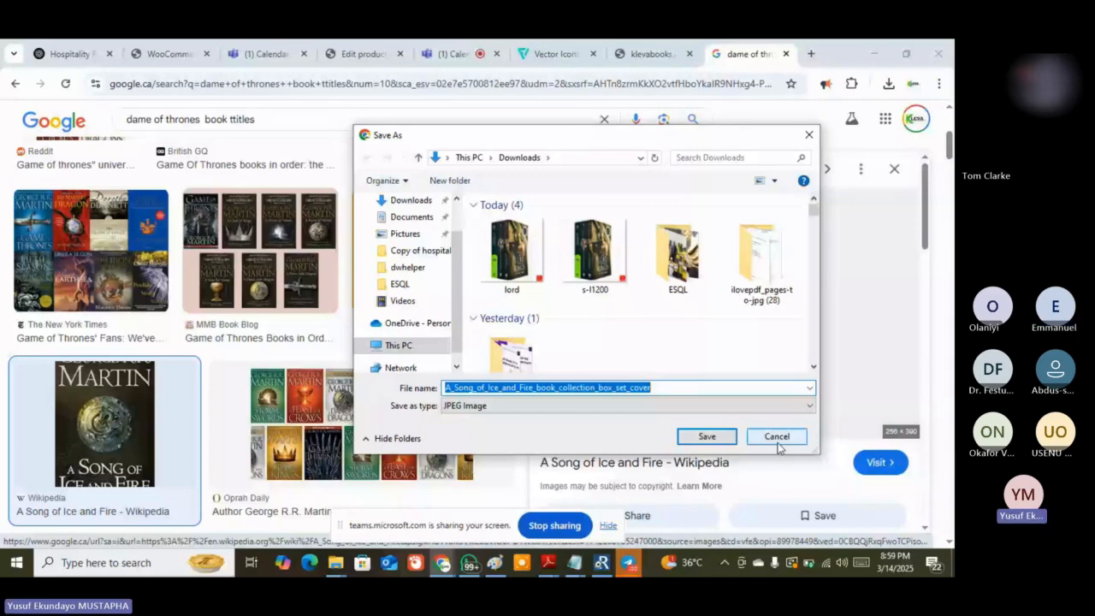
left_click(700, 438)
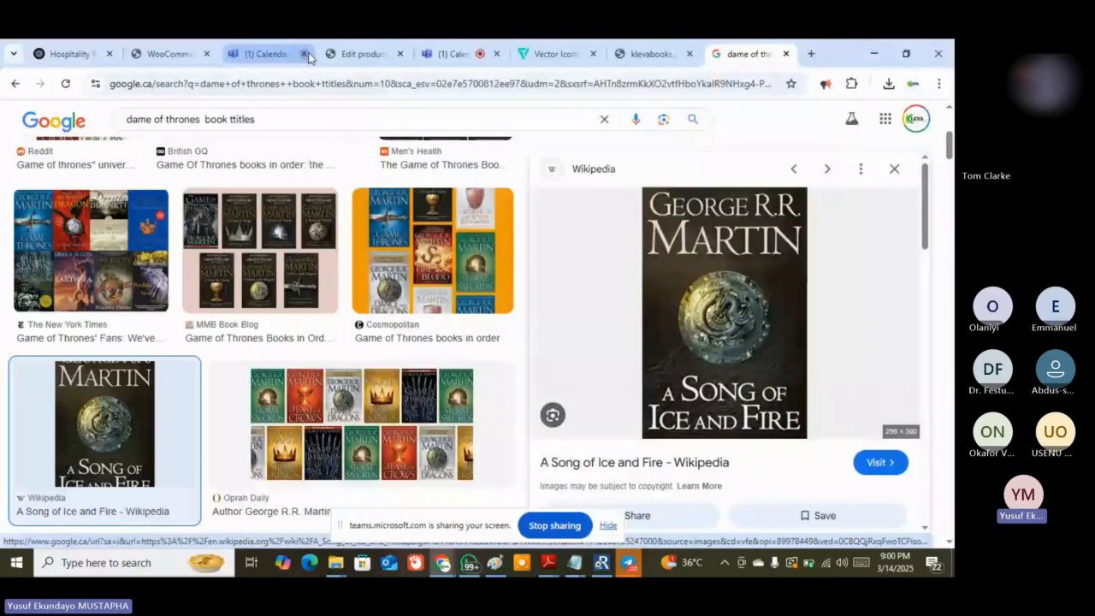
Close the Wikipedia preview and open the IGN World of Ice & Fire cover preview
left_click(385, 51)
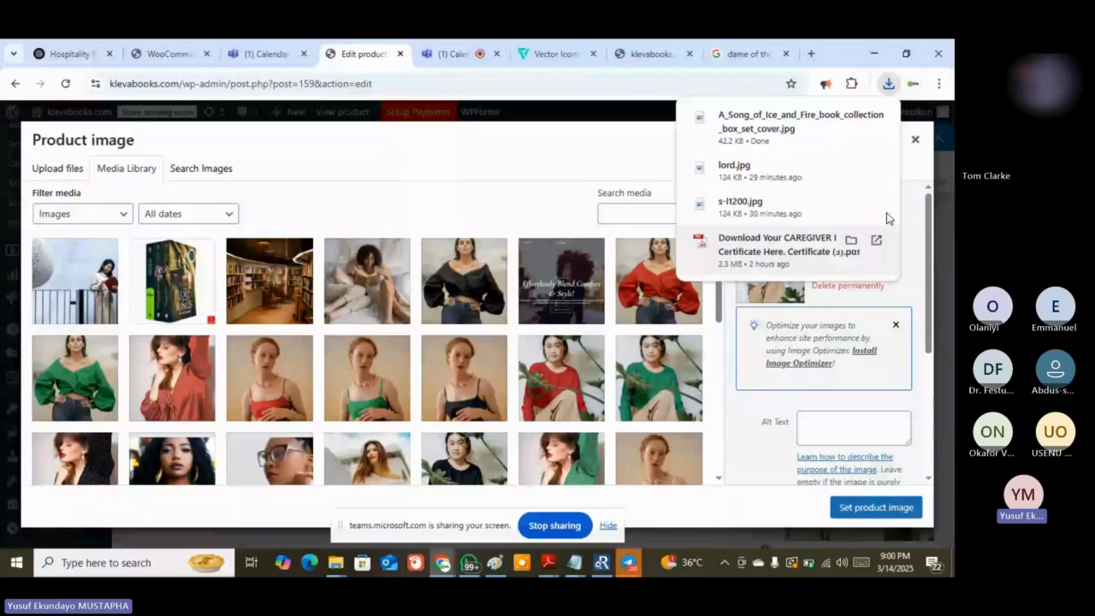
left_click(744, 53)
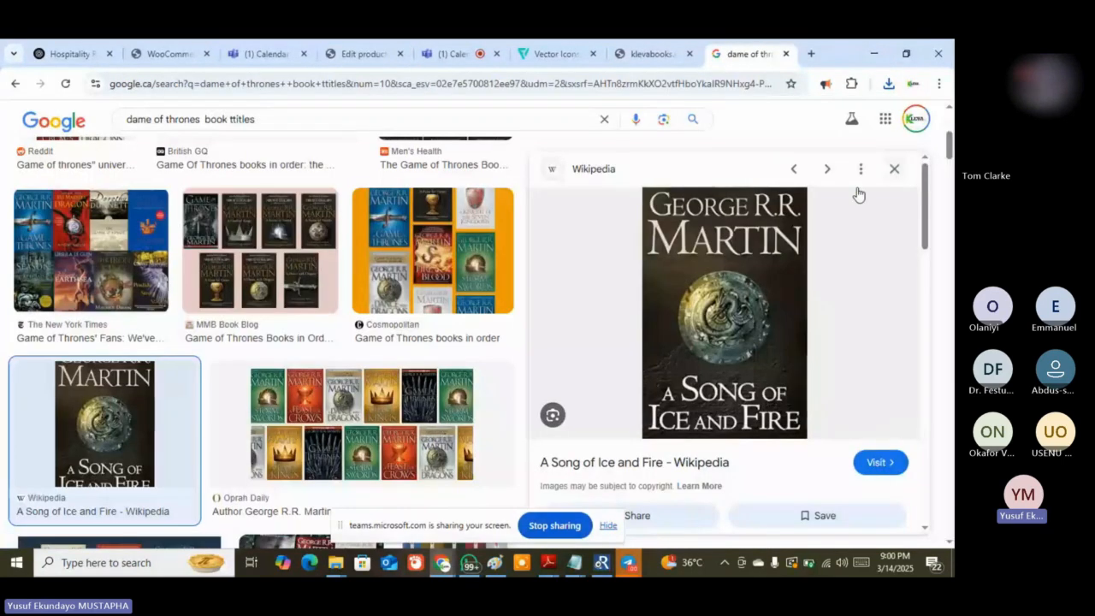
left_click(894, 169)
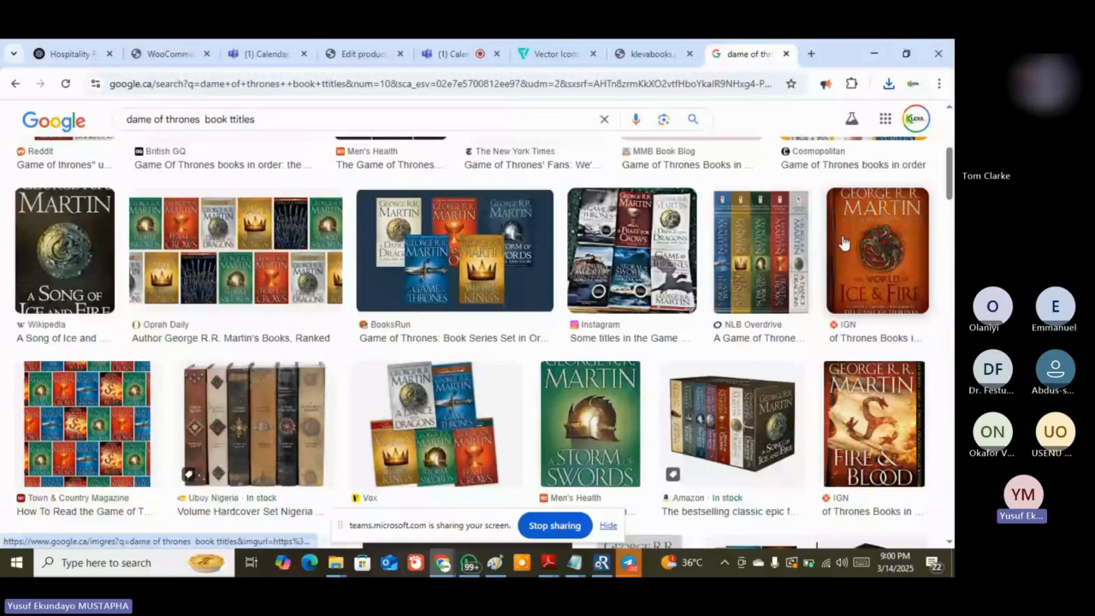
left_click(843, 243)
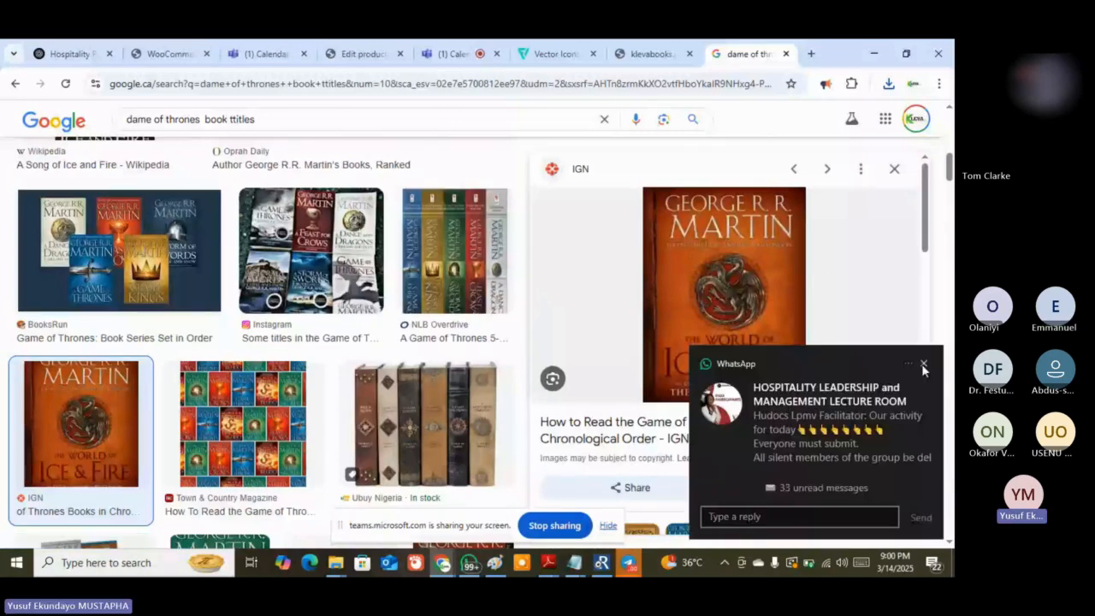
left_click(923, 365)
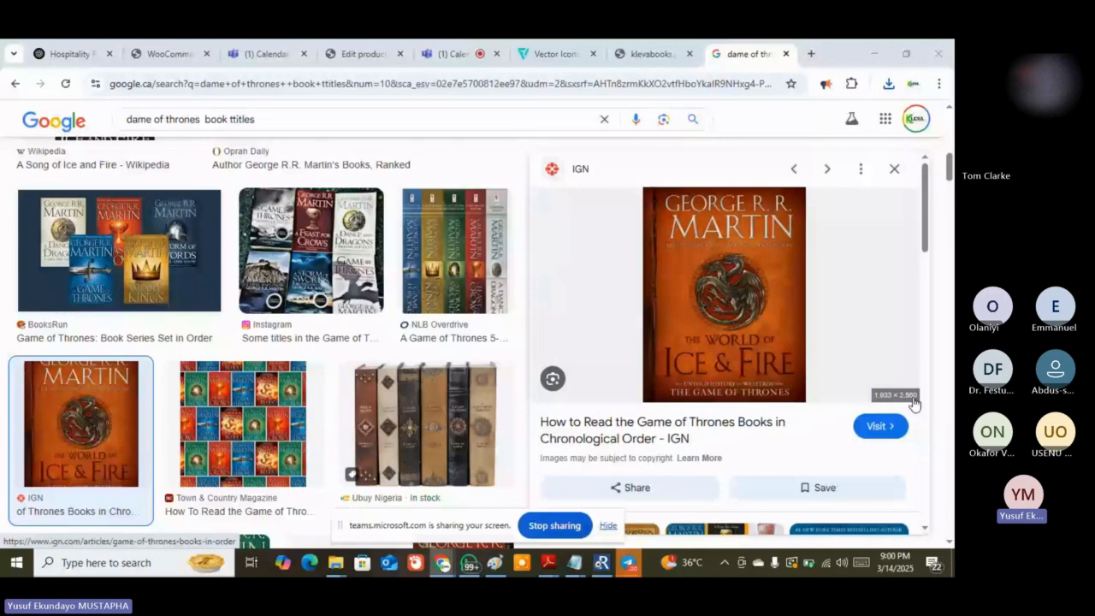
key("alt+Tab")
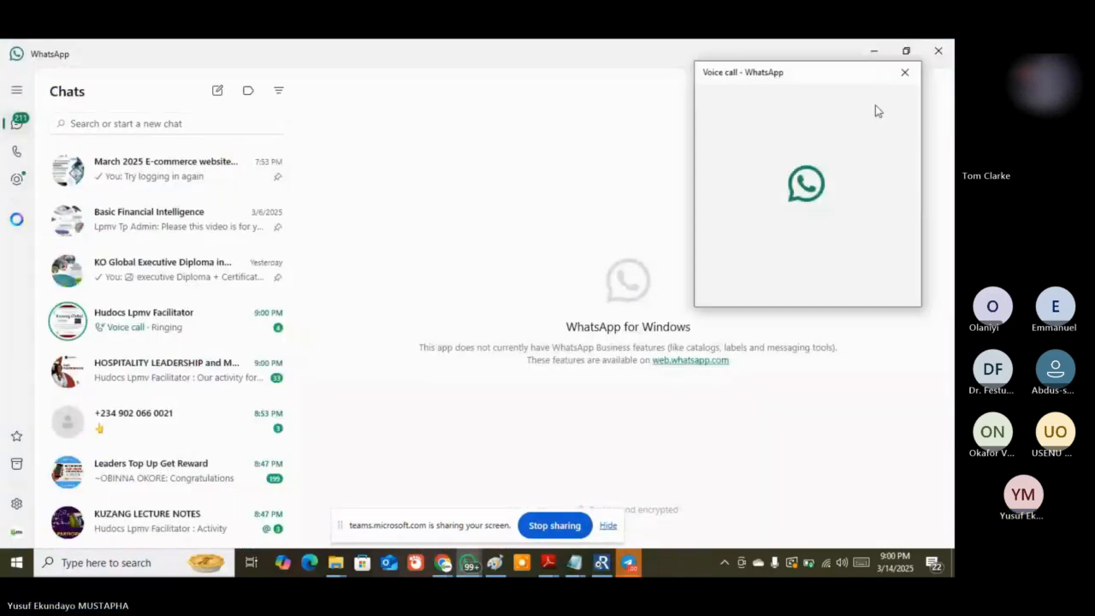
left_click(874, 55)
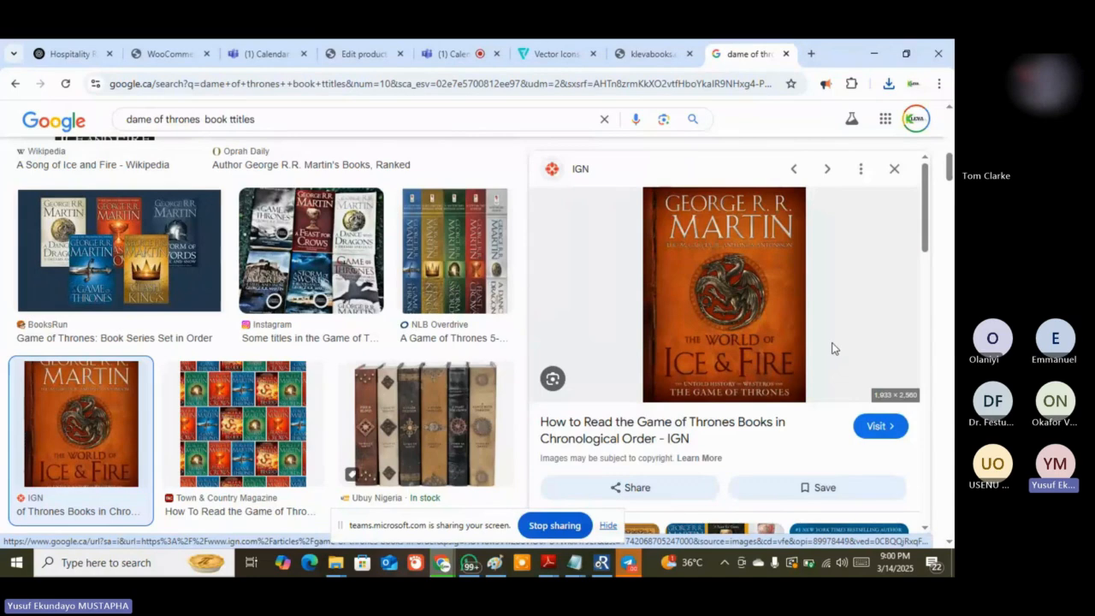
Save the IGN World of Ice & Fire cover to Downloads as book1111
key("ctrl+s")
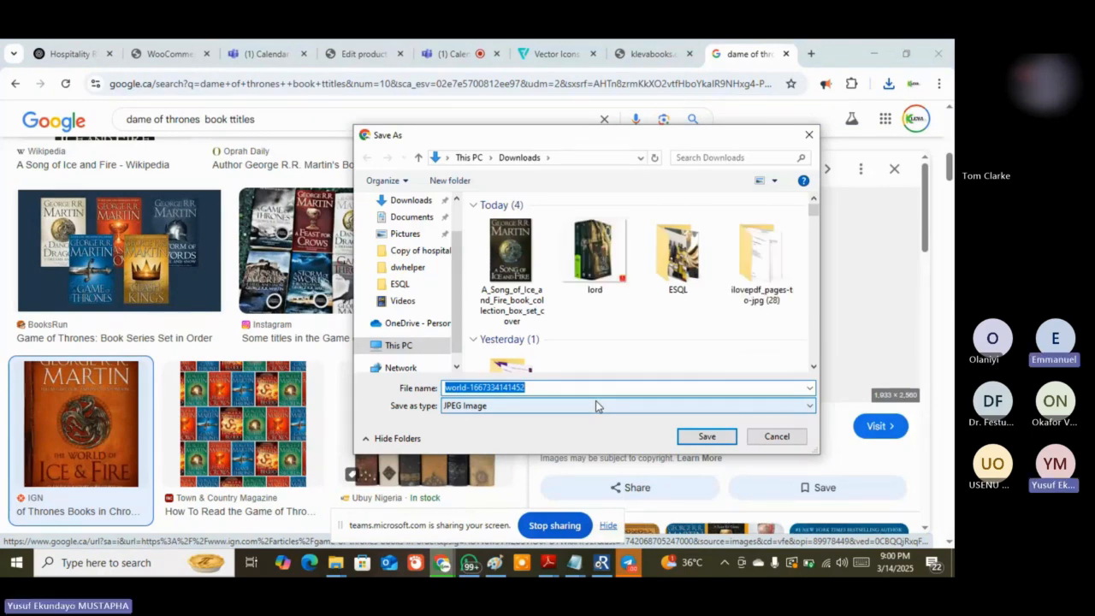
type("book")
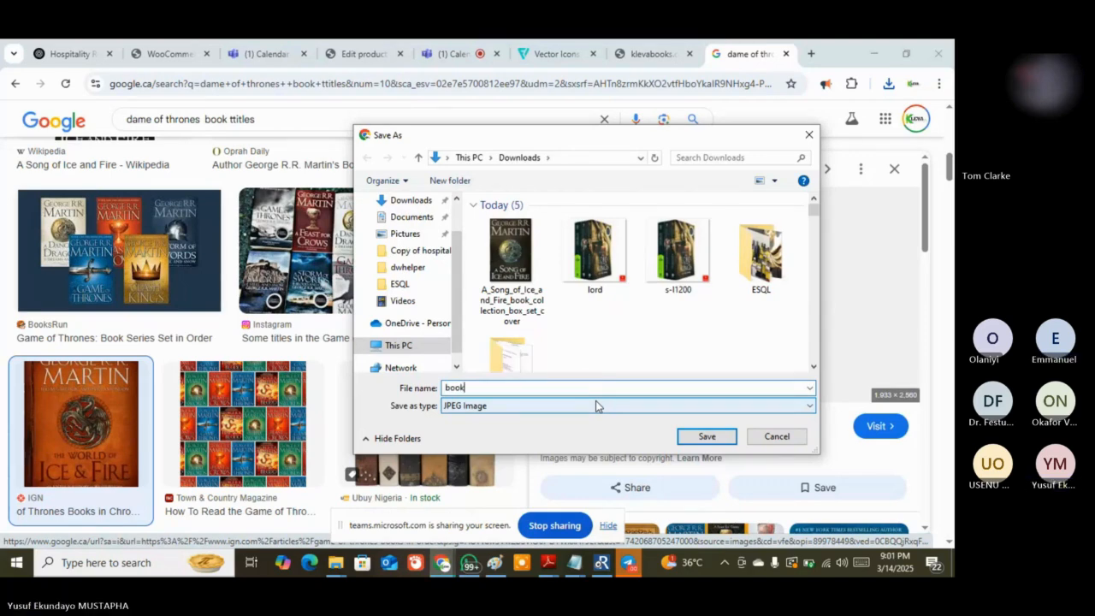
type("1111")
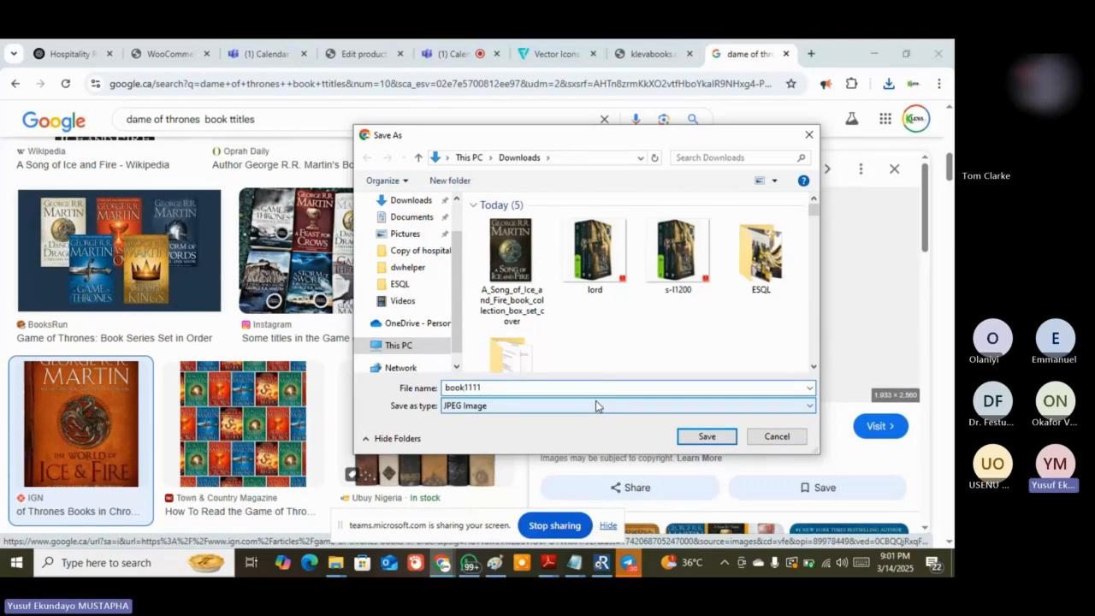
left_click(706, 436)
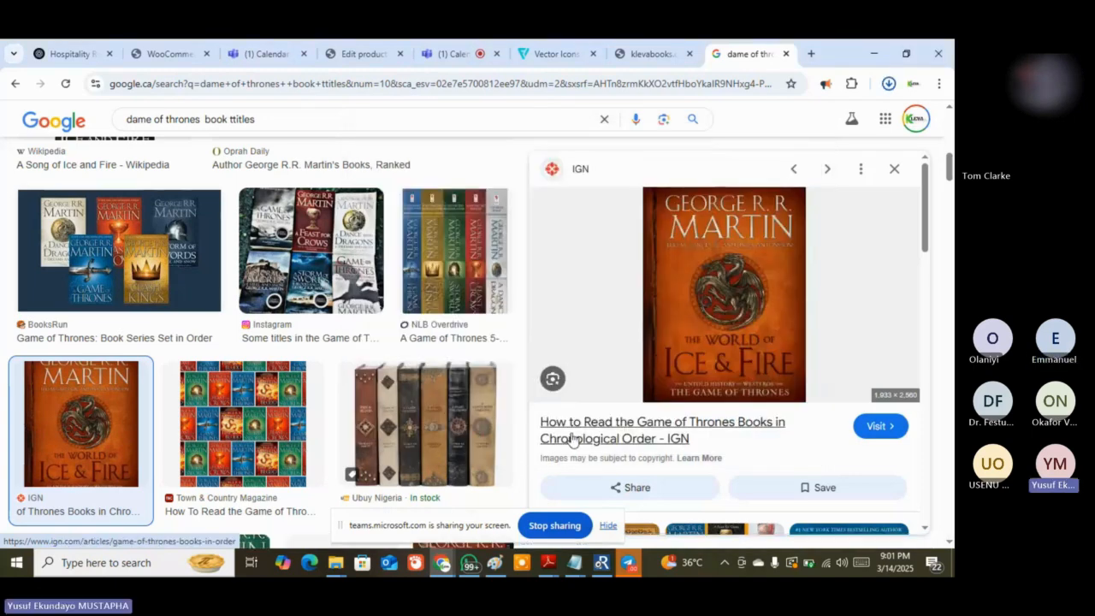
Open book1111 from Downloads in Paint and zoom out to see the whole cover
left_click(494, 562)
left_click(19, 63)
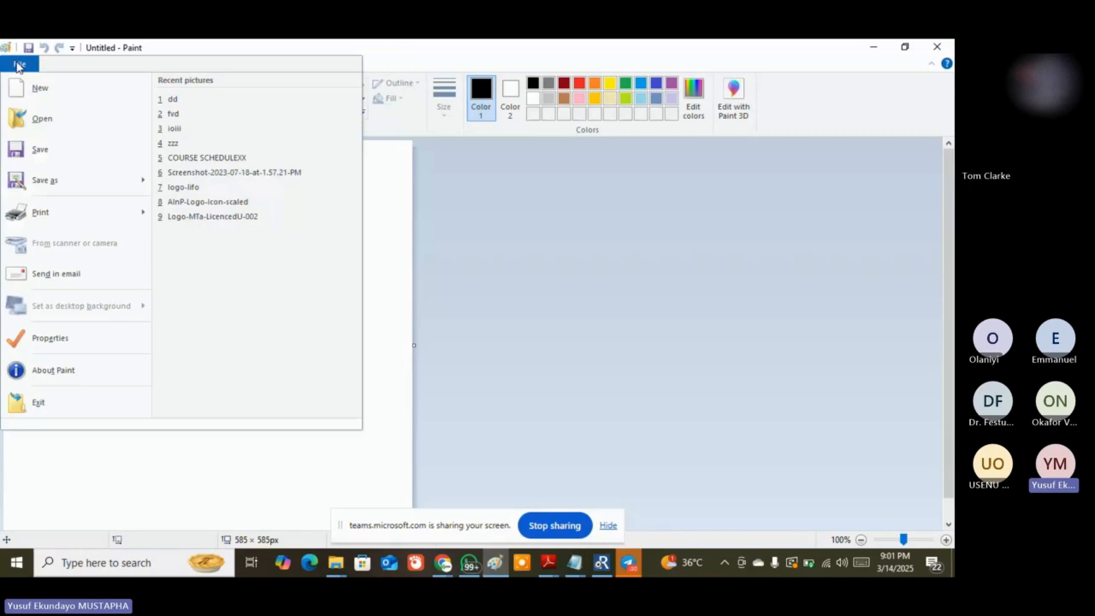
left_click(44, 124)
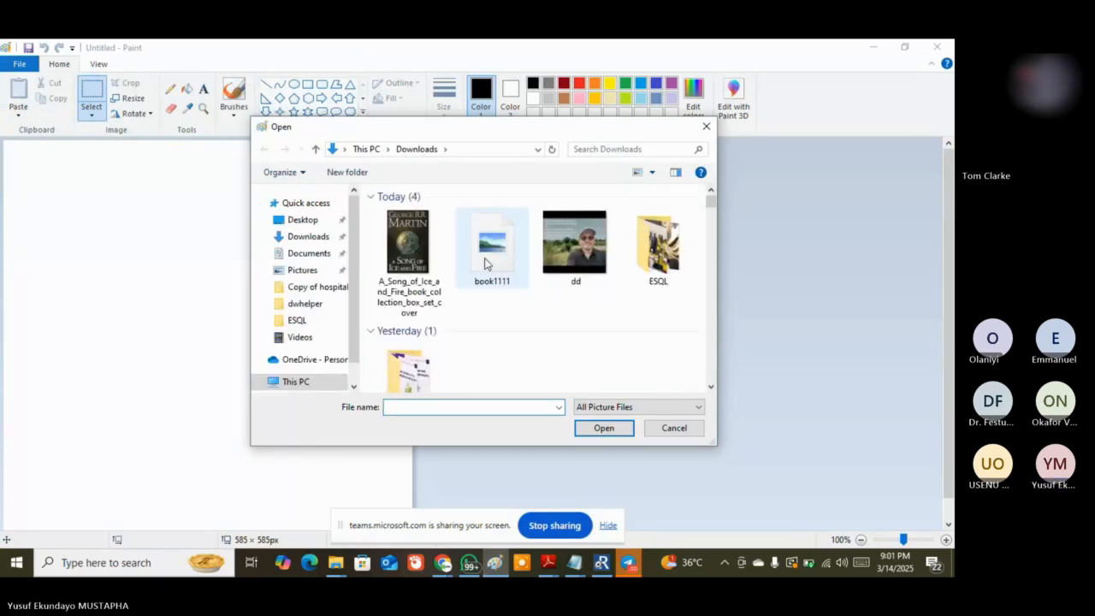
double_click(498, 253)
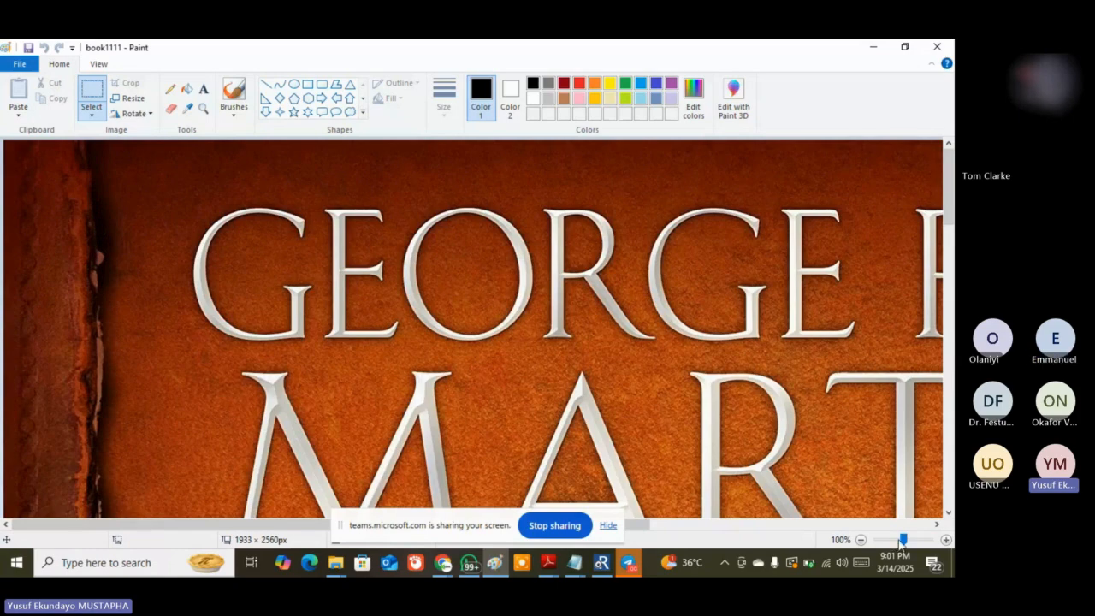
left_click_drag(904, 541, 805, 511)
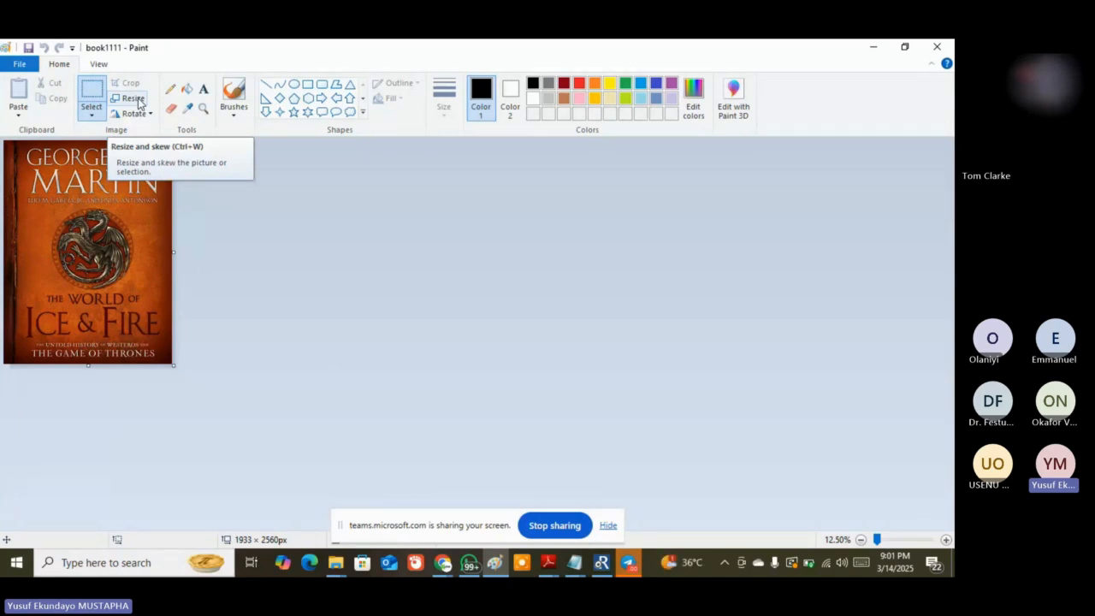
Admit the waiting guest into the Teams meeting, then return to book1111 in Paint
left_click(446, 570)
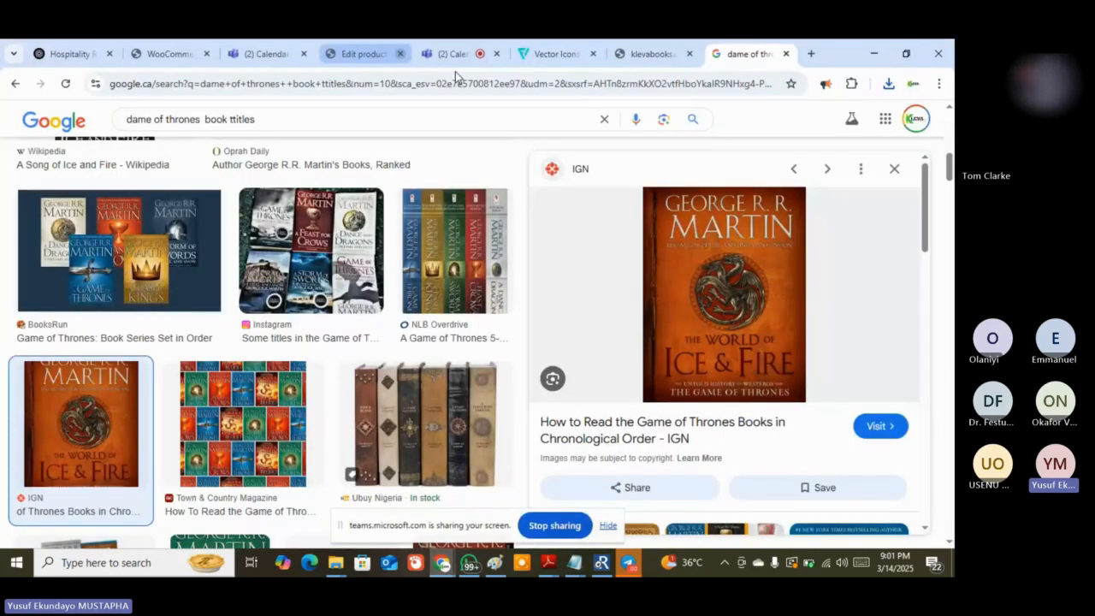
left_click(451, 55)
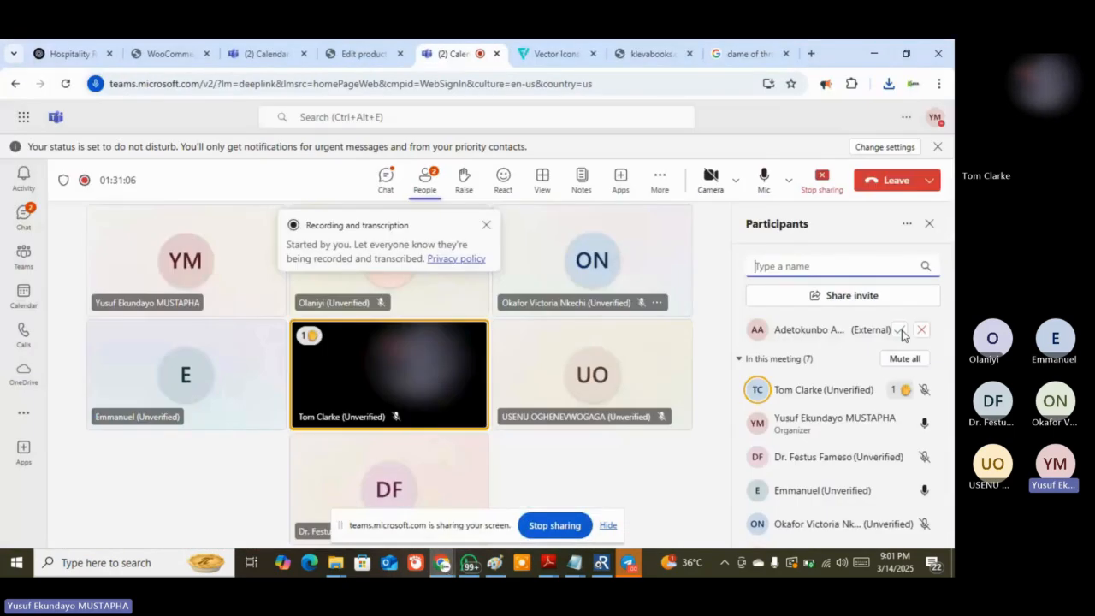
left_click(901, 330)
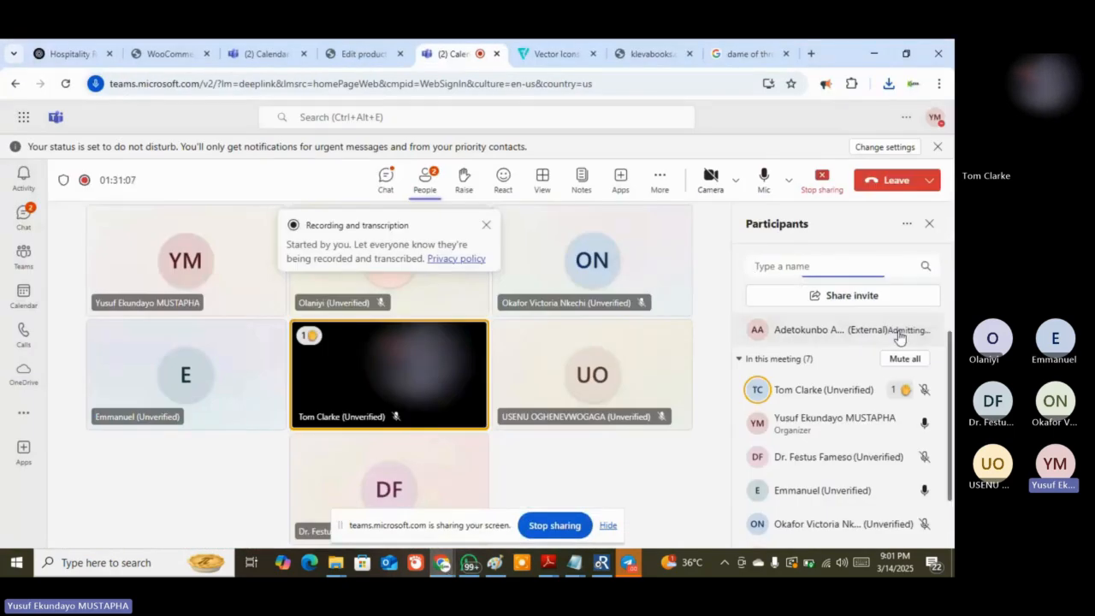
left_click(496, 565)
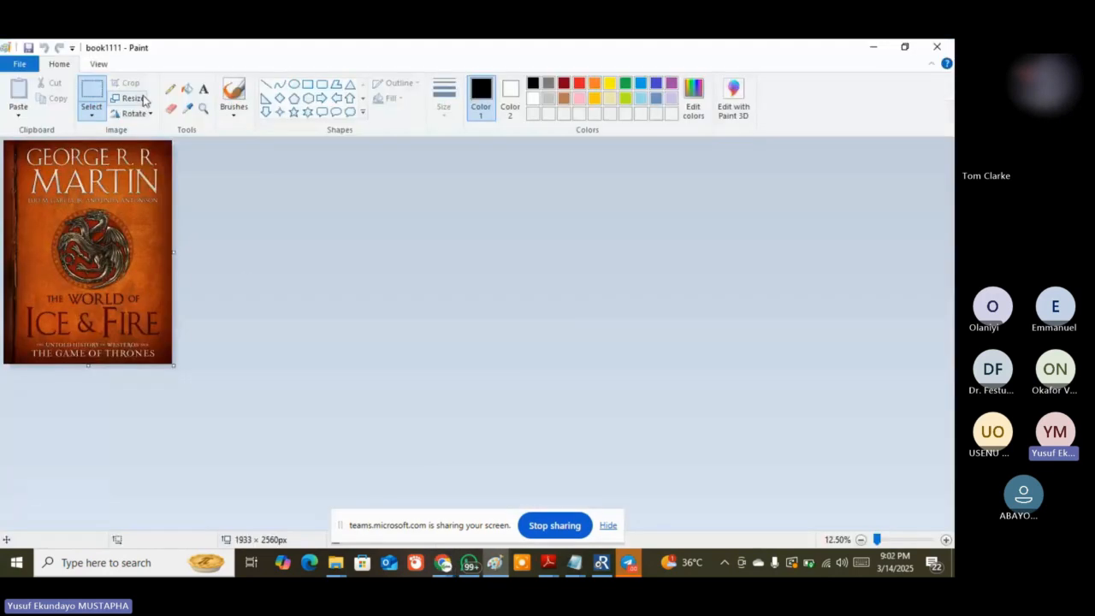
Start a pixel-based resize with width 960, checking an existing product image's size for reference
left_click(134, 99)
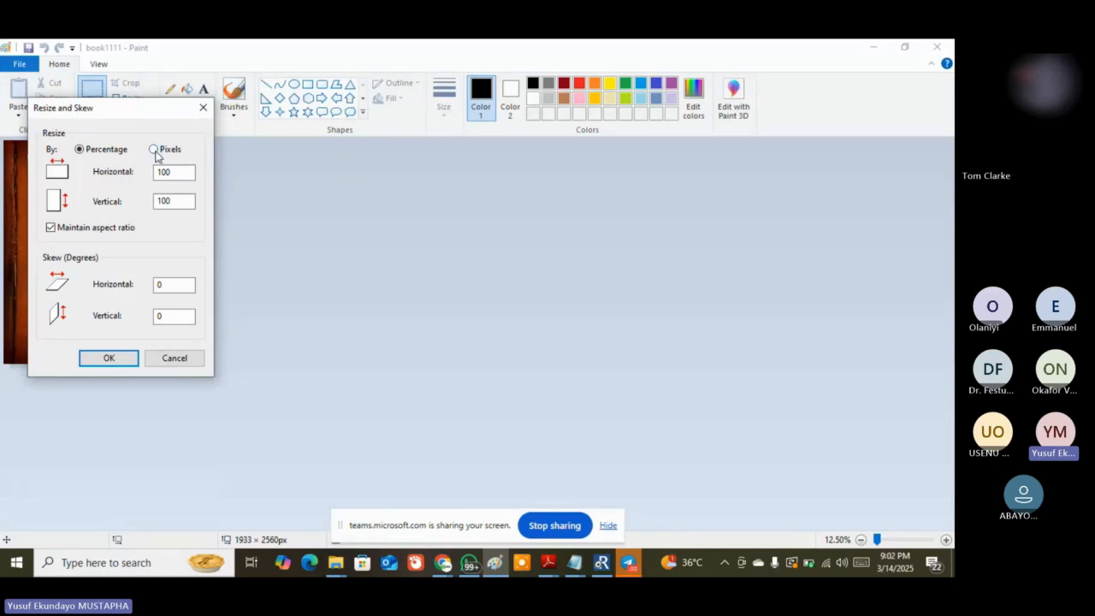
left_click(155, 150)
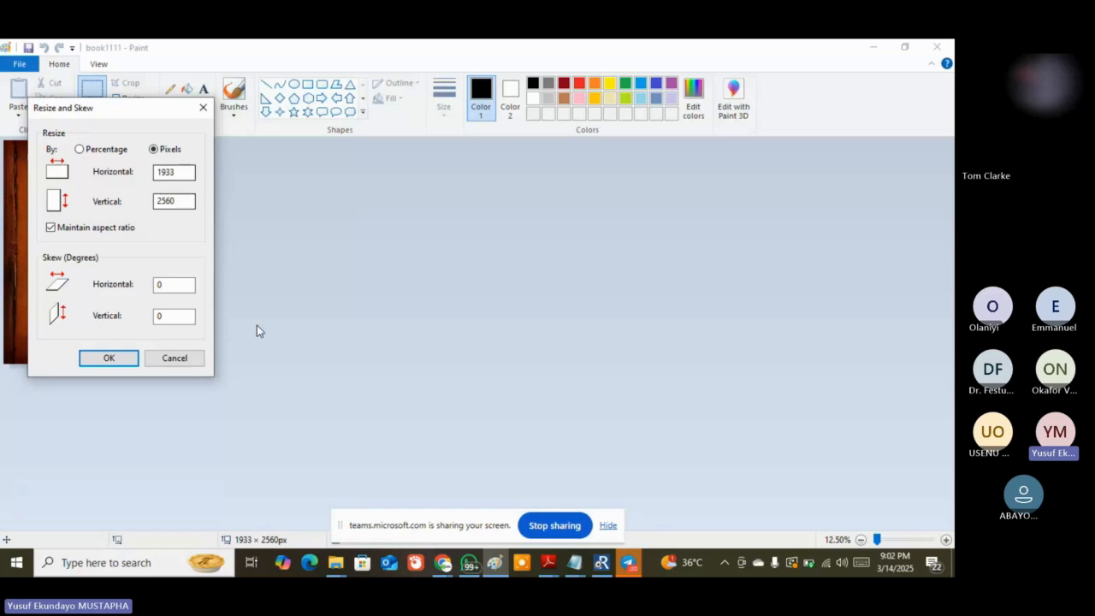
double_click(181, 172)
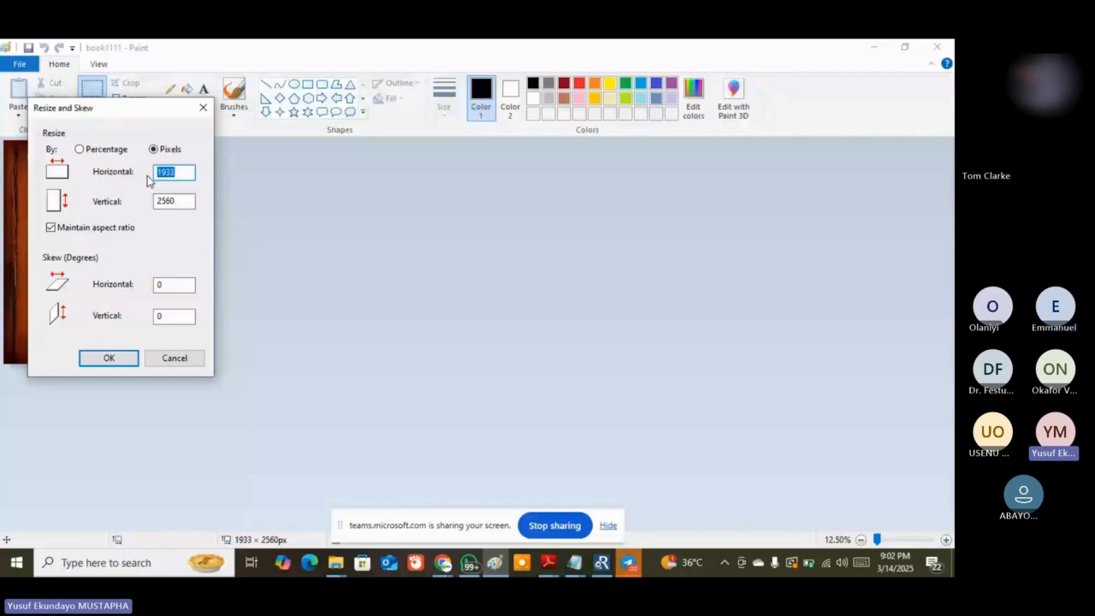
type("960")
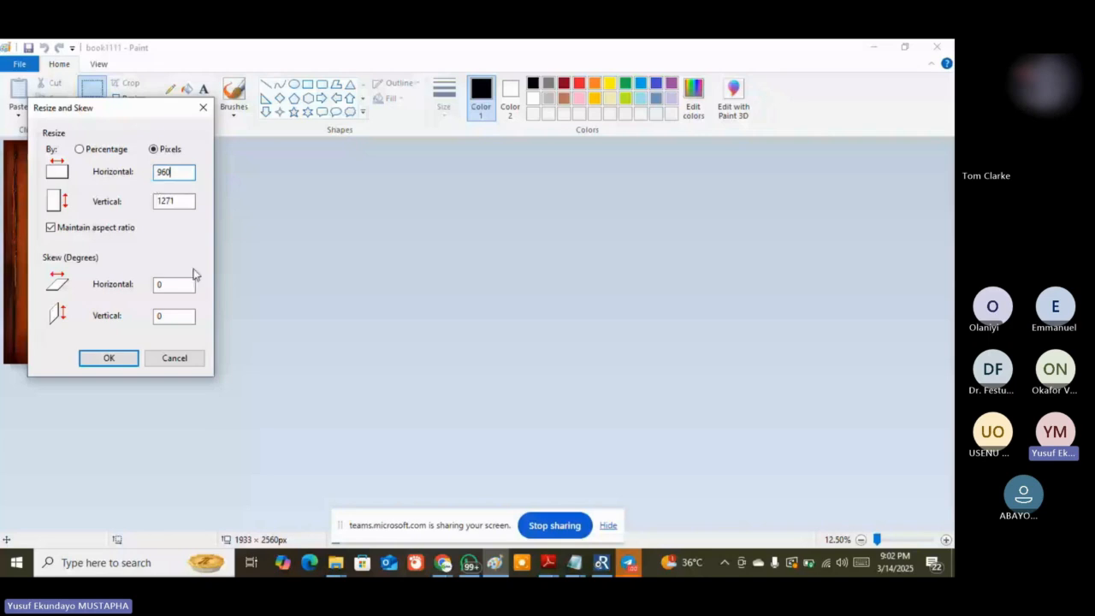
left_click(443, 565)
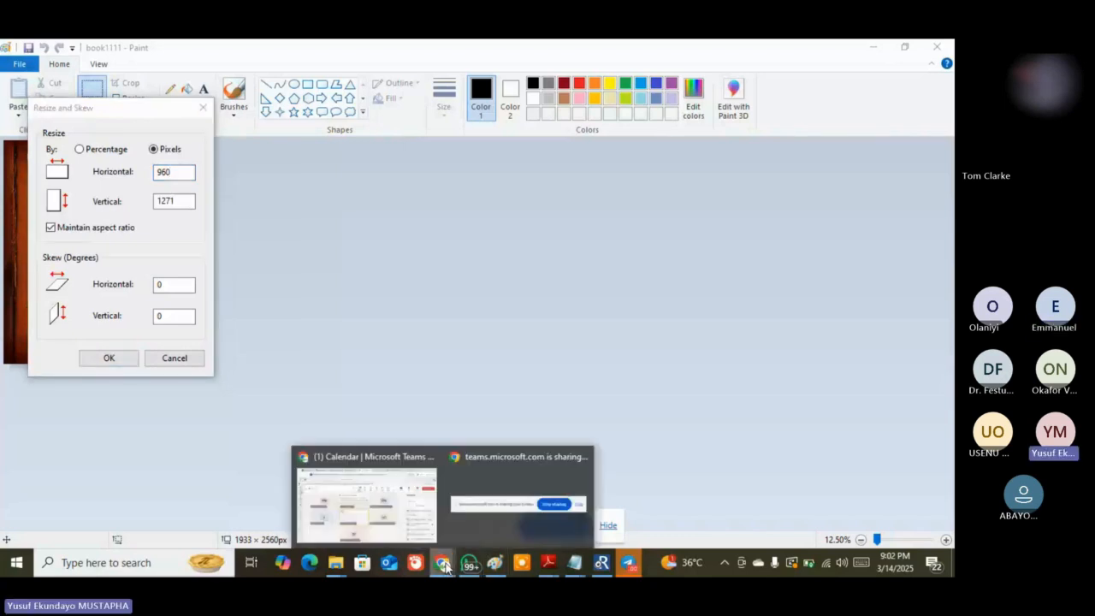
left_click(366, 499)
left_click(360, 53)
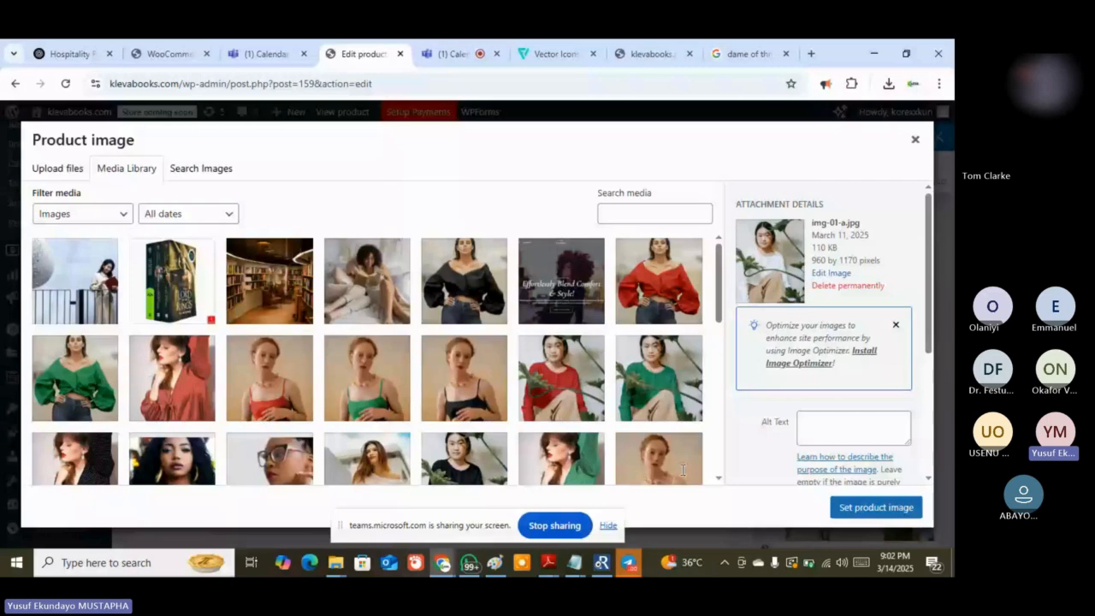
key("alt+Tab")
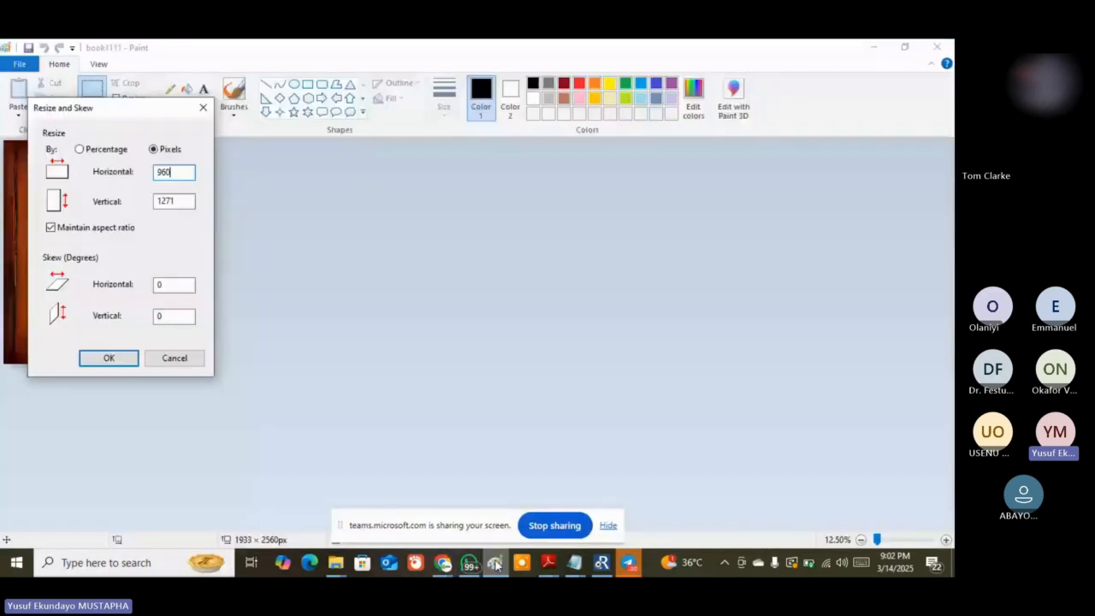
Turn off Maintain aspect ratio, set height 1170, and apply the 960 × 1170 resize
left_click(94, 229)
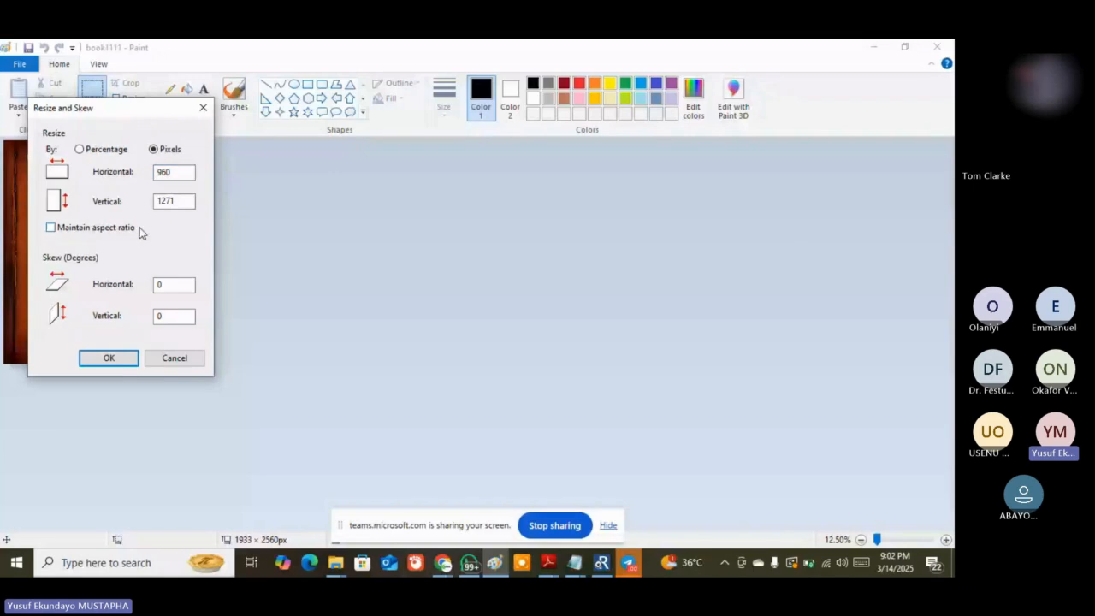
double_click(151, 202)
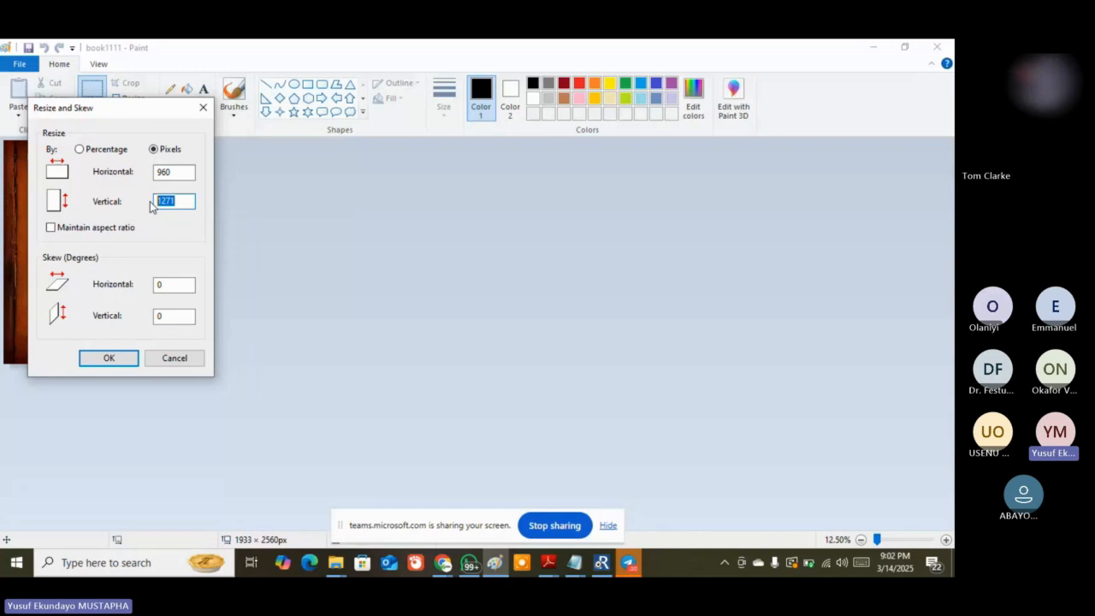
type("1170")
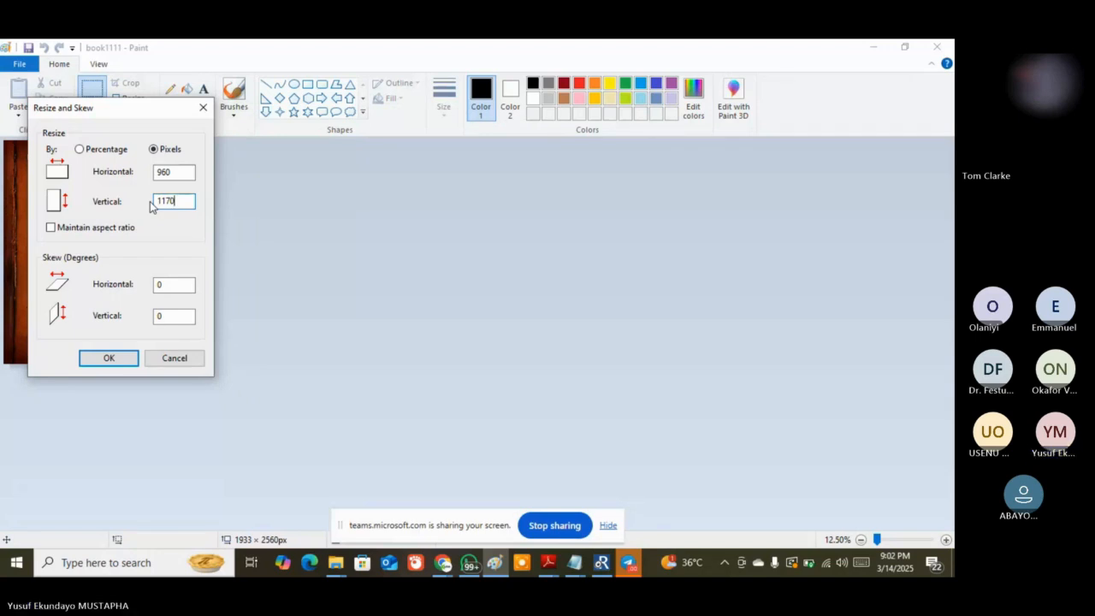
left_click(109, 360)
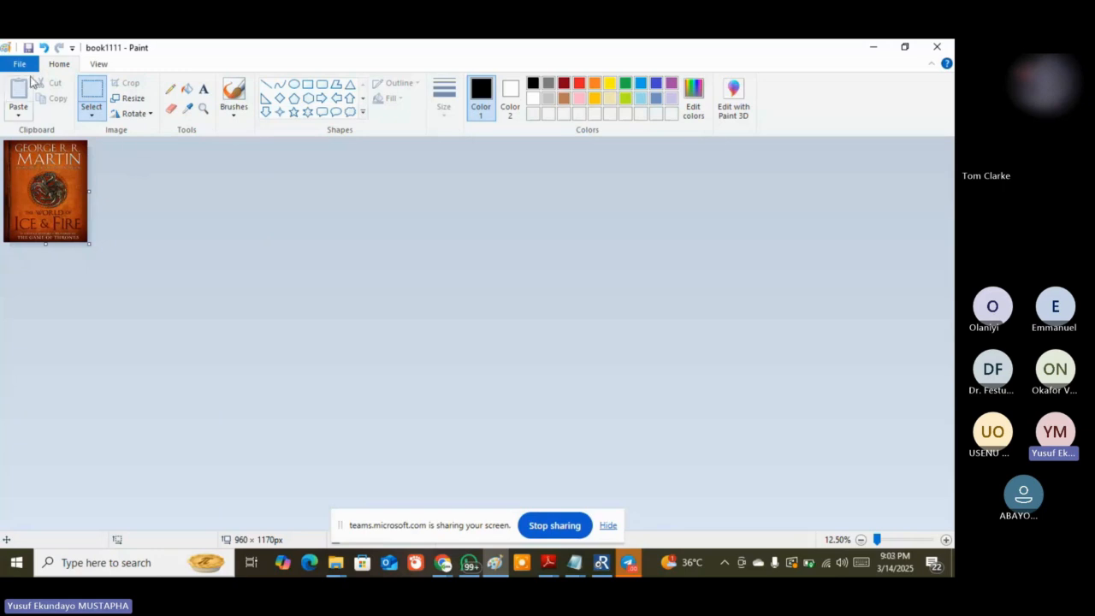
left_click(26, 66)
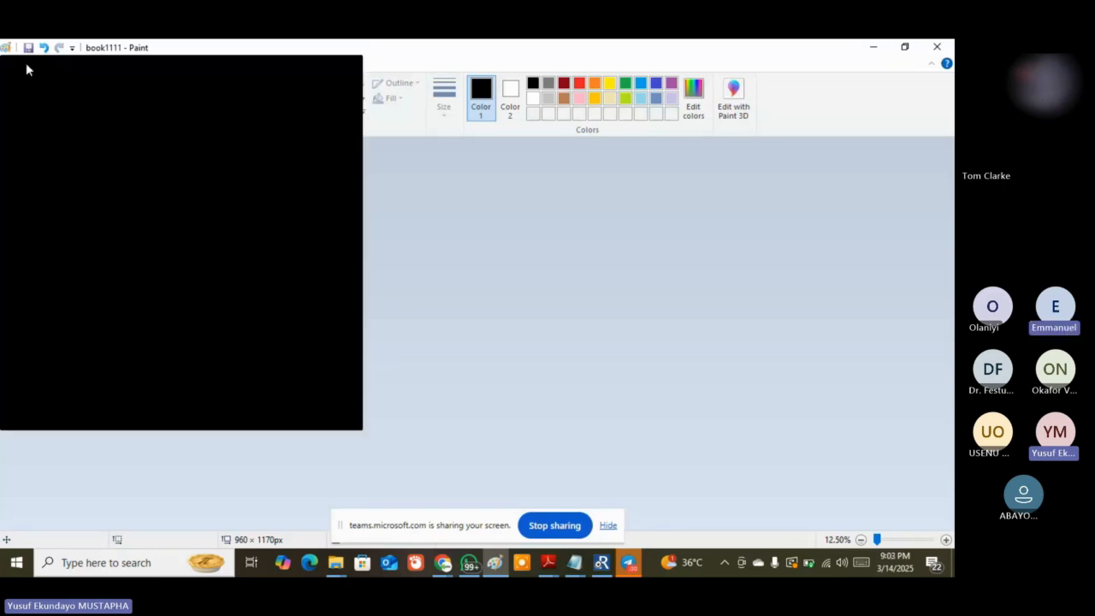
left_click(26, 67)
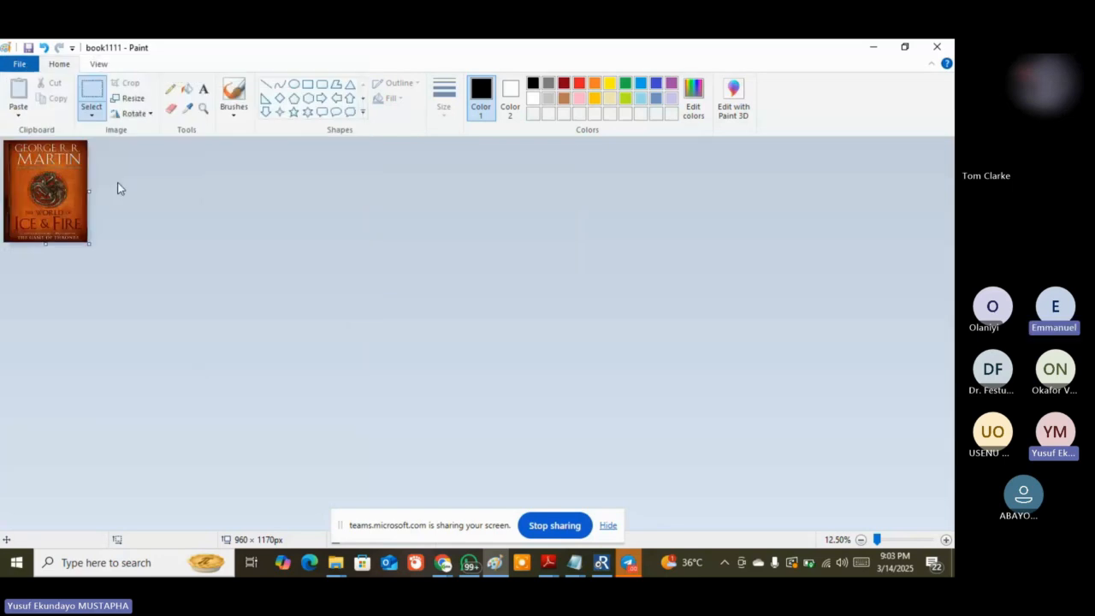
Upload book1111 and set it as the Power Suit Ensemble product image
left_click(442, 564)
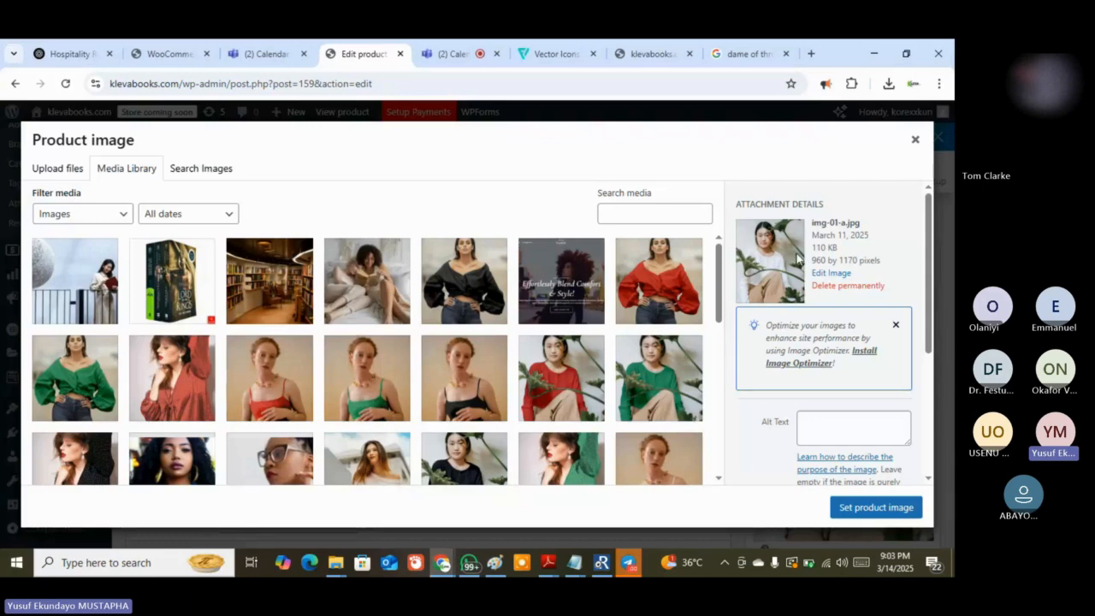
left_click(46, 170)
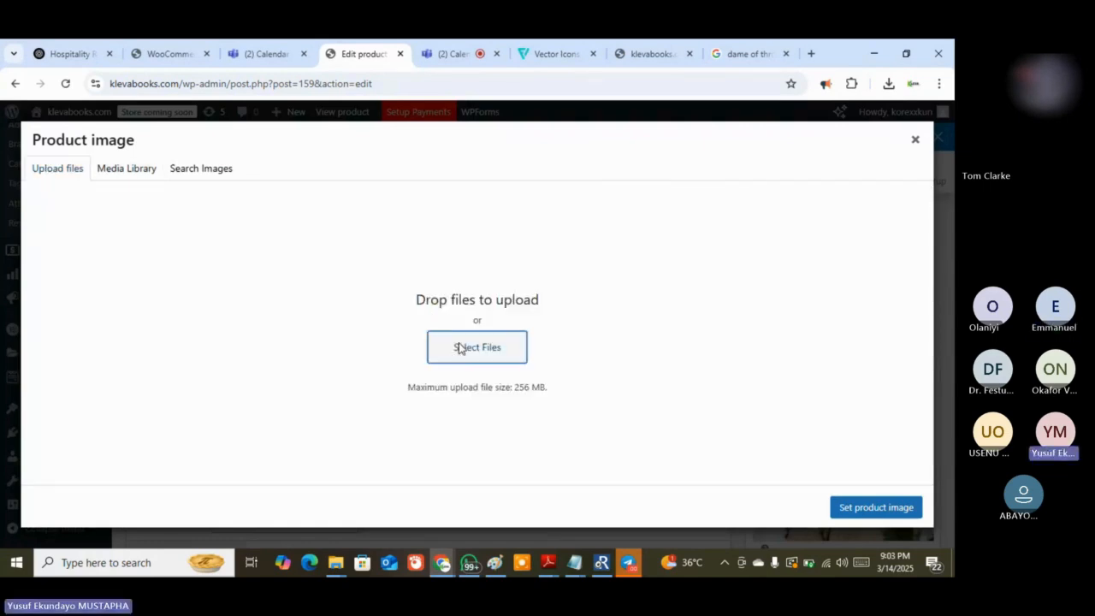
left_click(459, 347)
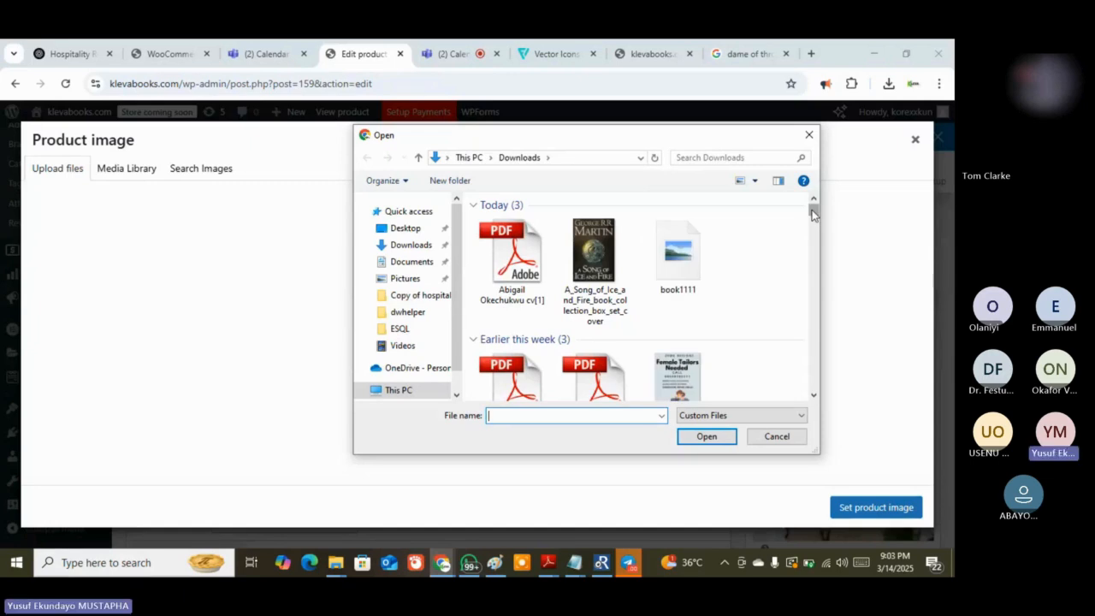
double_click(678, 252)
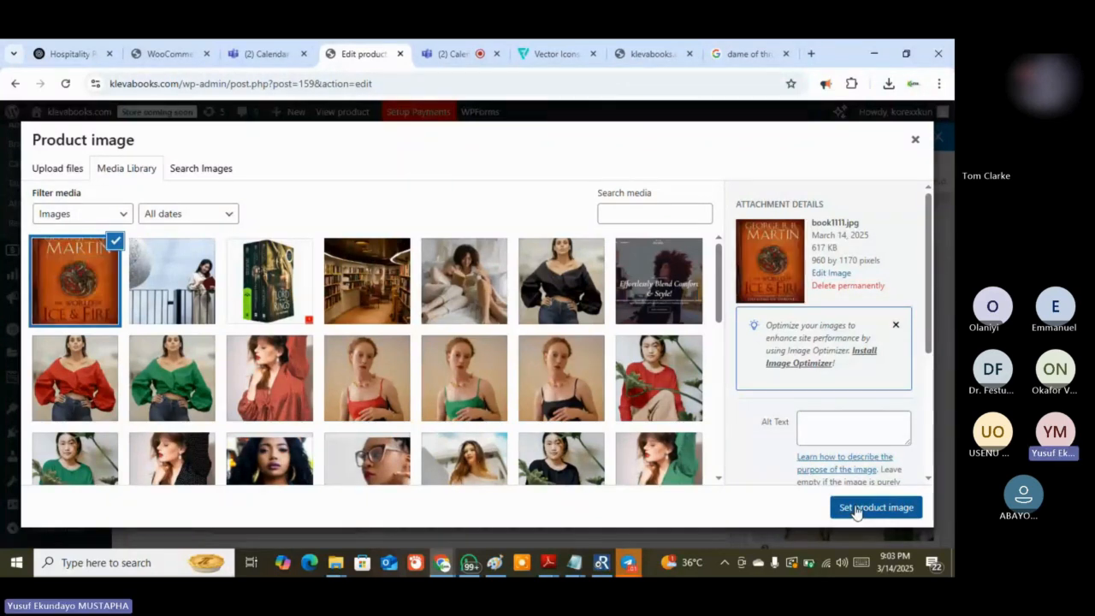
left_click(856, 510)
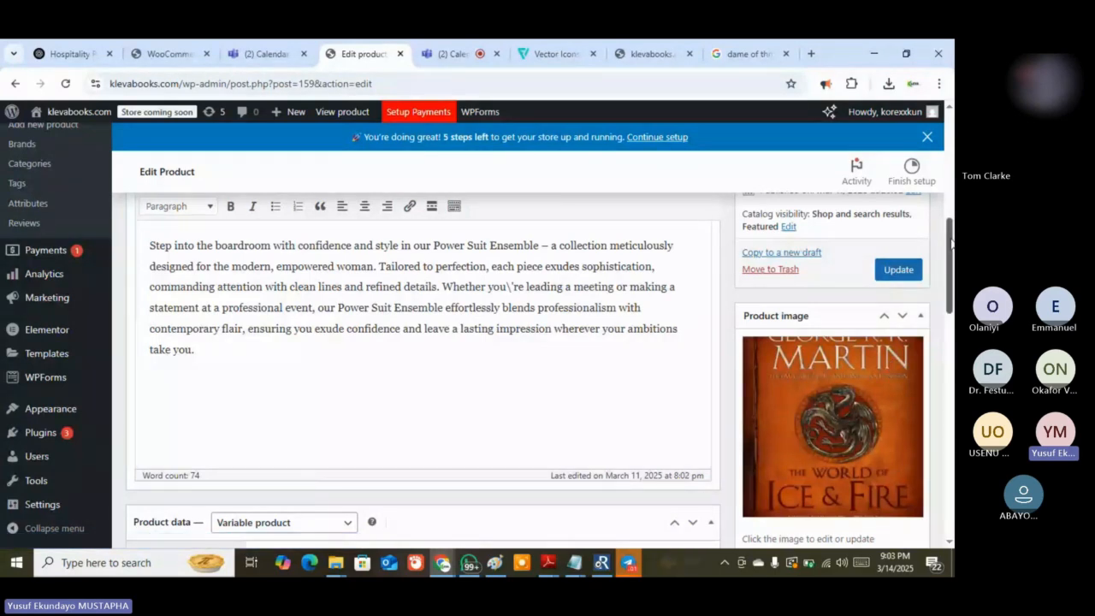
Update the Power Suit Ensemble product to save the new cover image
left_click_drag(951, 244, 954, 224)
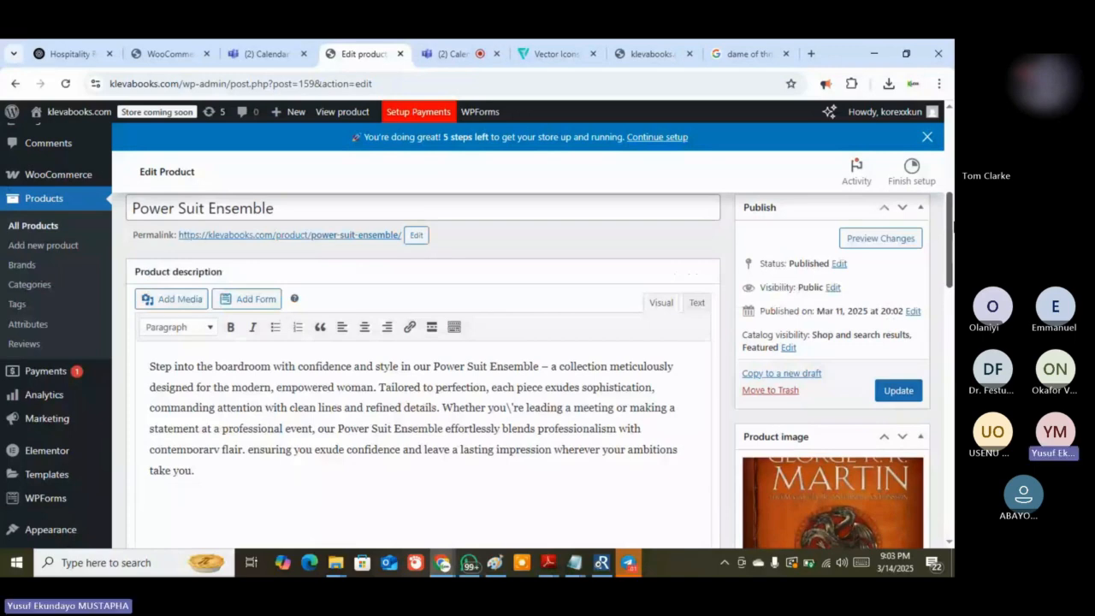
scroll(892, 325, "down", 1)
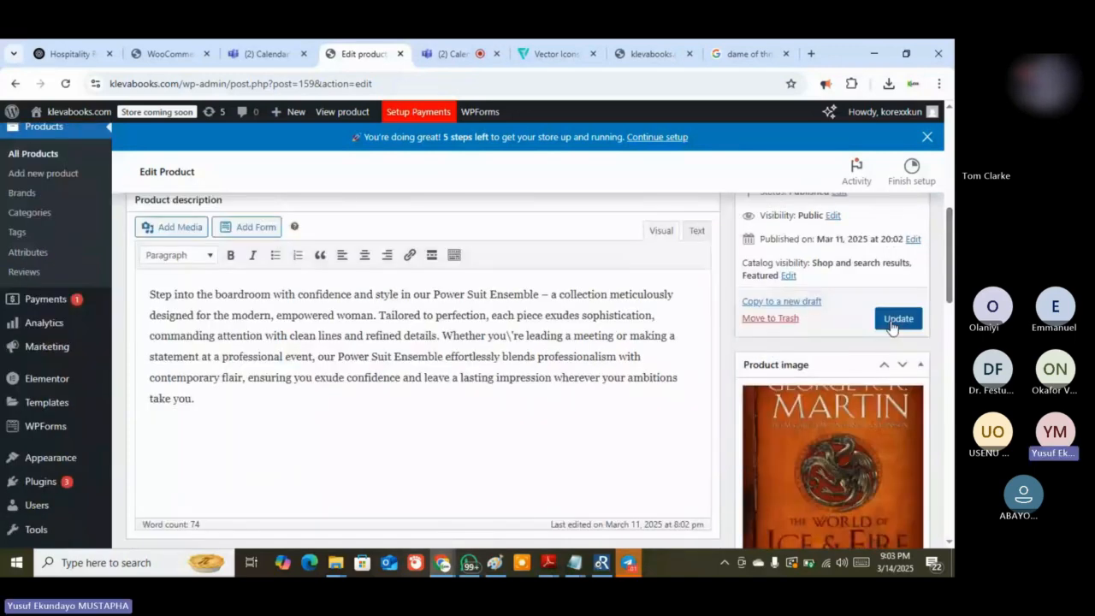
left_click(897, 320)
scroll(916, 316, "down", 1)
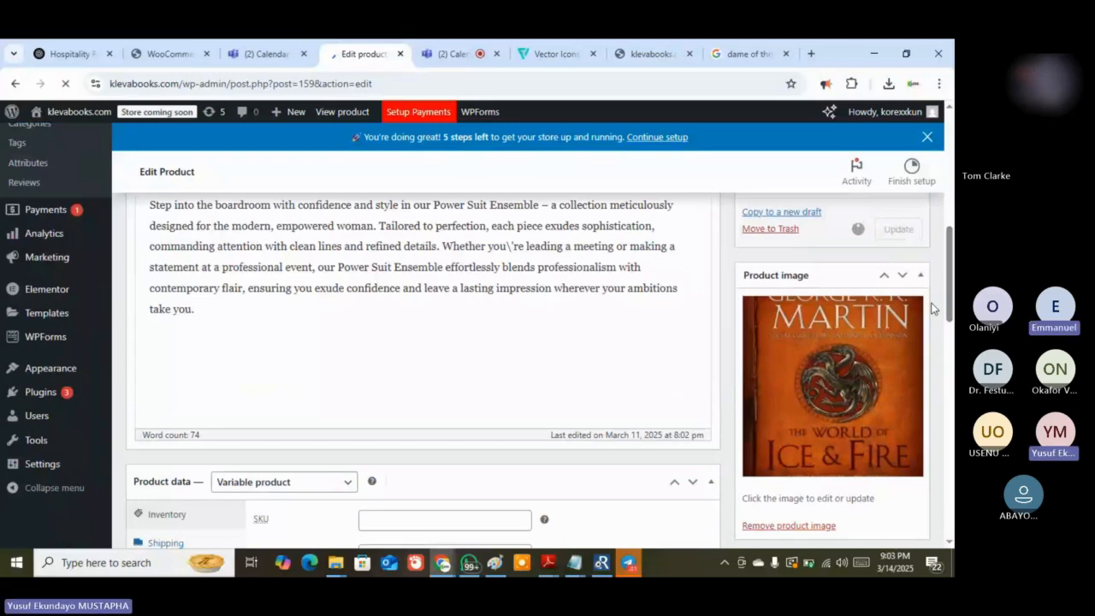
scroll(932, 309, "down", 10)
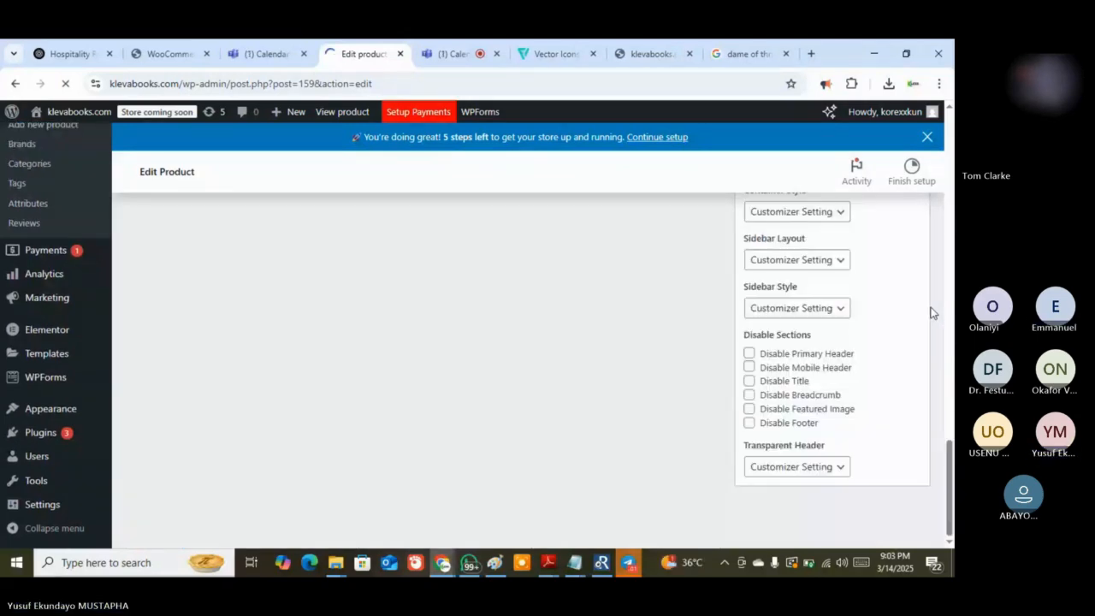
Switch to the klevabooks.com tab and reload the Featured Books storefront page
left_click(651, 53)
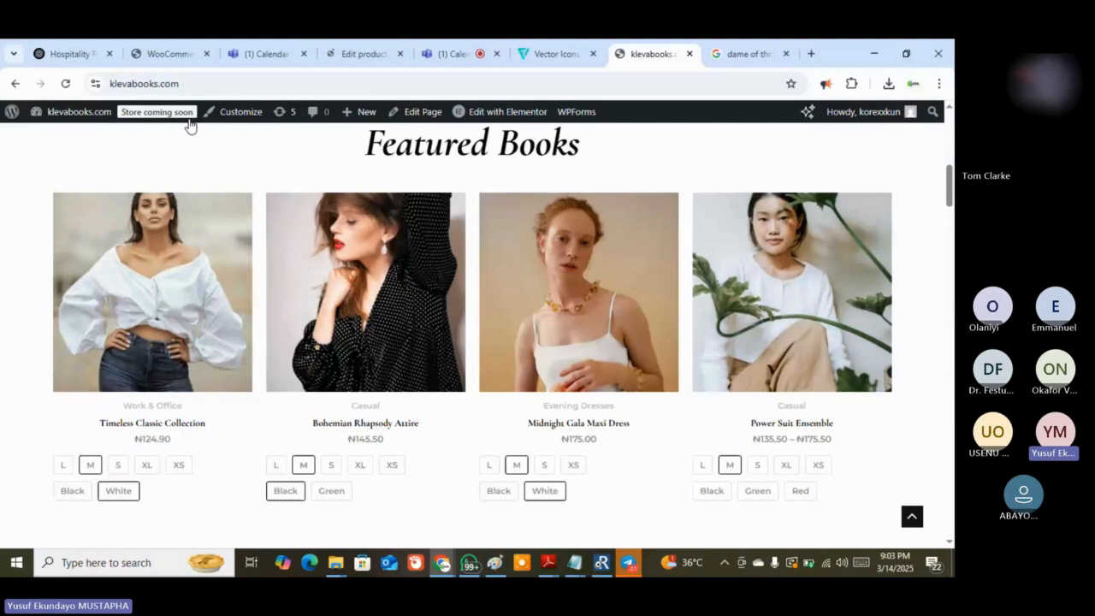
left_click(189, 121)
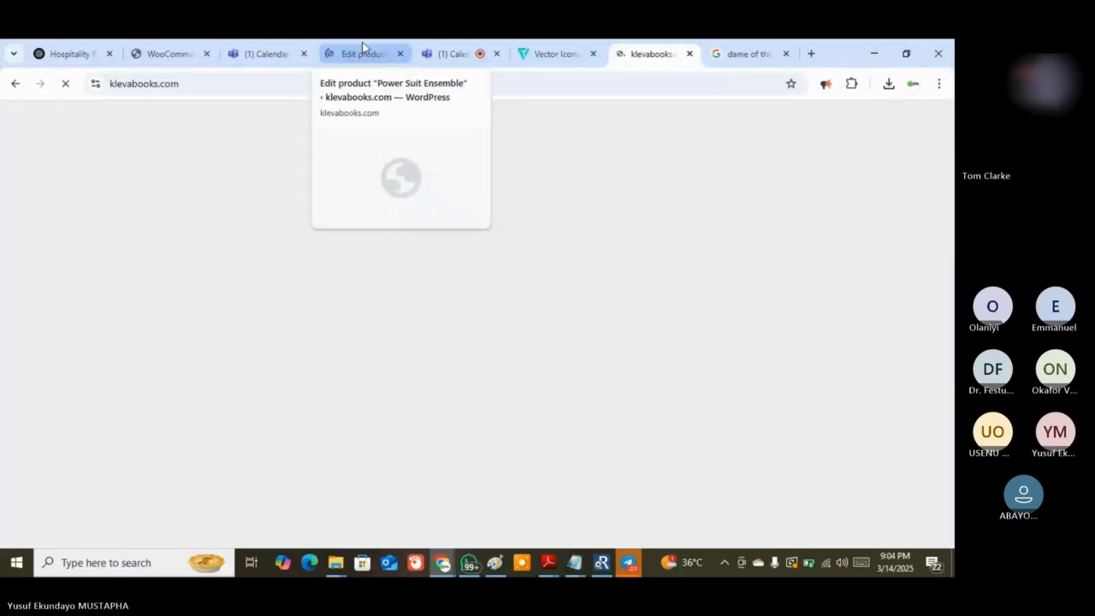
Look over the new cover on the Power Suit Ensemble edit page, then return to the klevabooks.com storefront
left_click(362, 47)
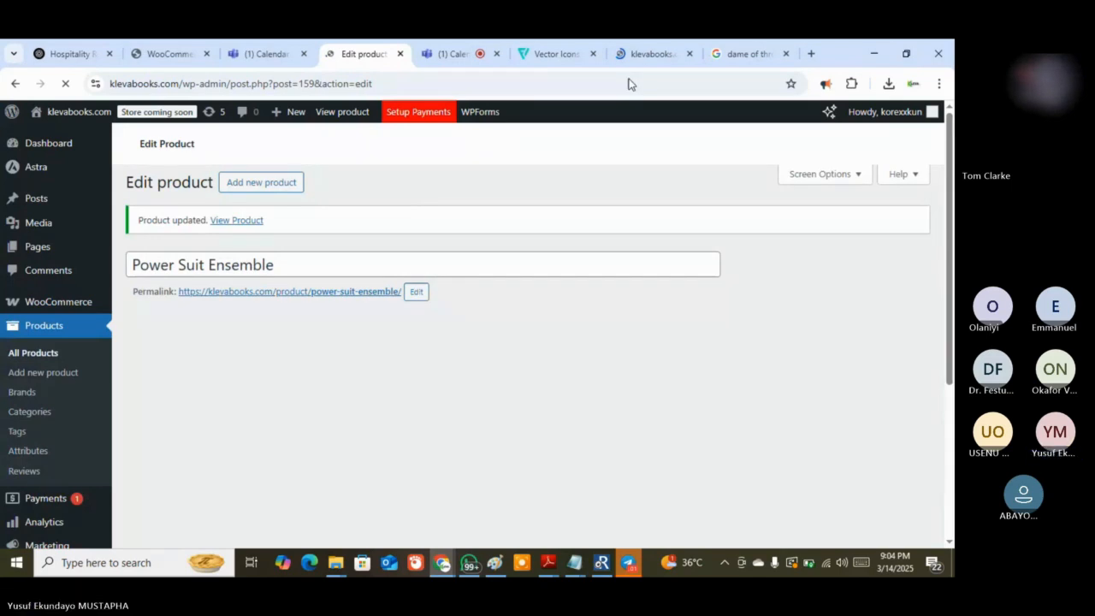
left_click(641, 53)
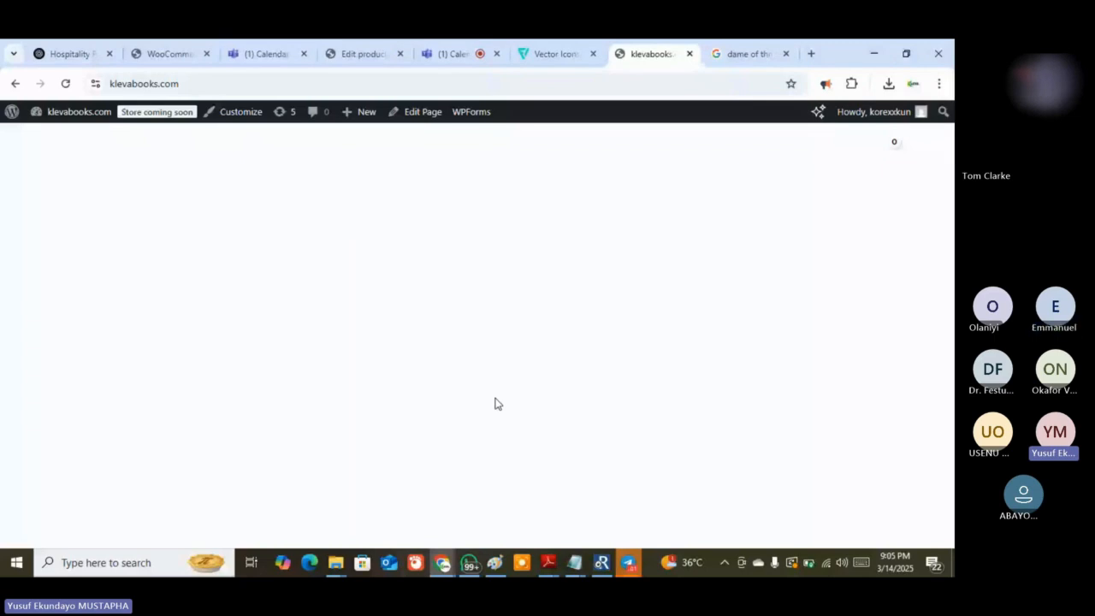
key("ctrl+4")
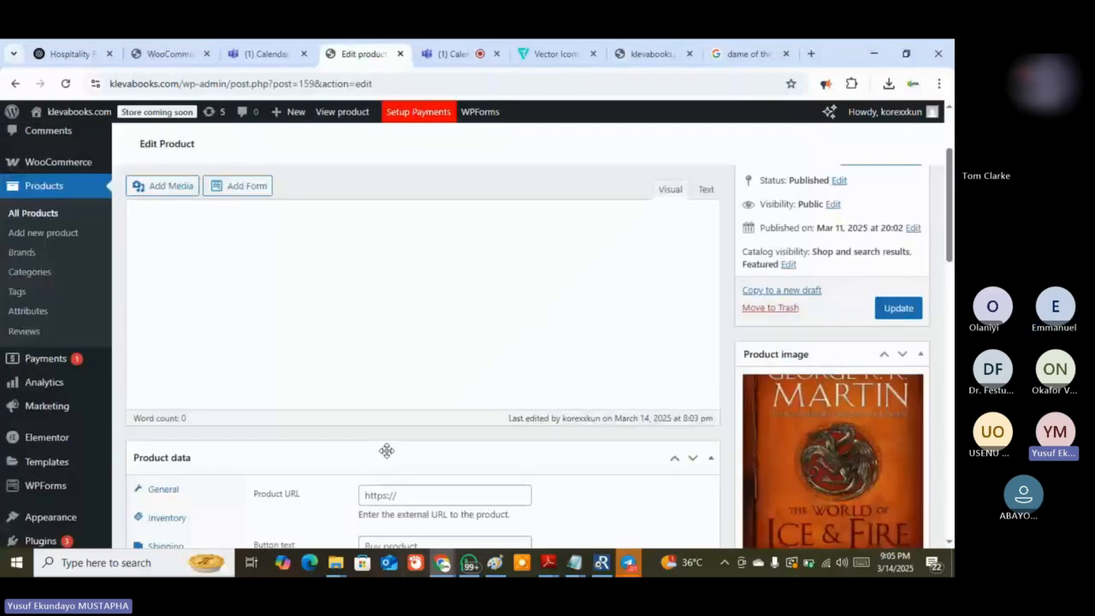
scroll(386, 451, "up", 3)
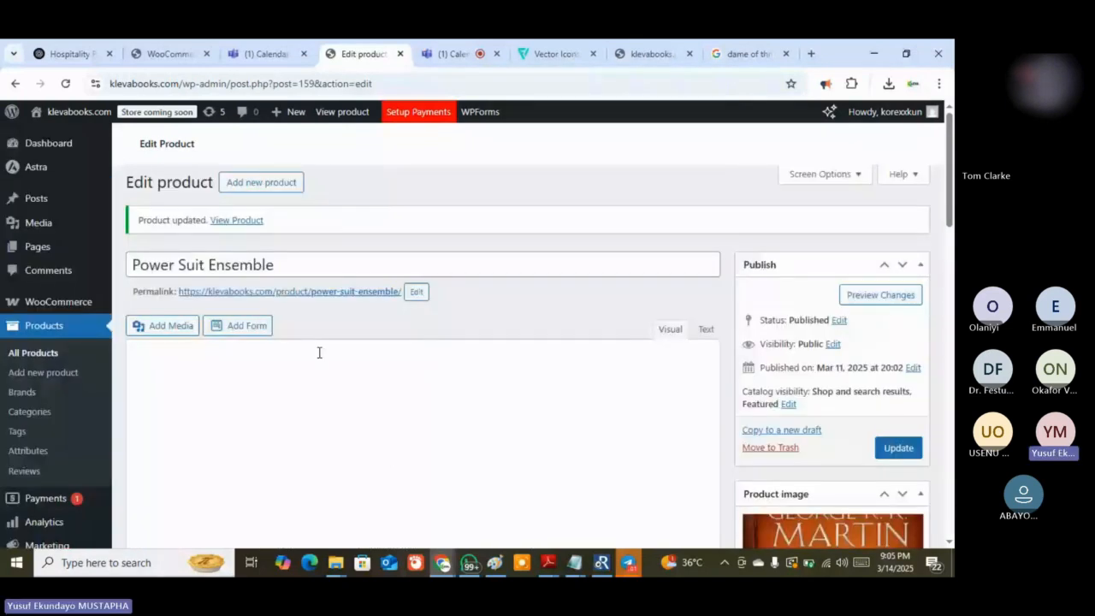
scroll(287, 392, "down", 1)
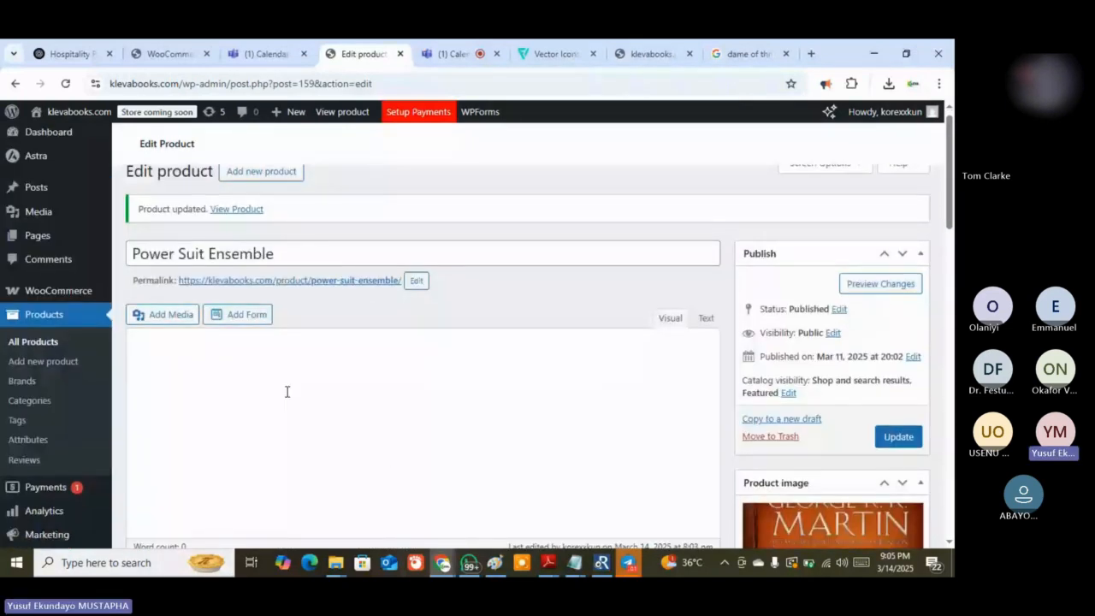
scroll(398, 358, "down", 3)
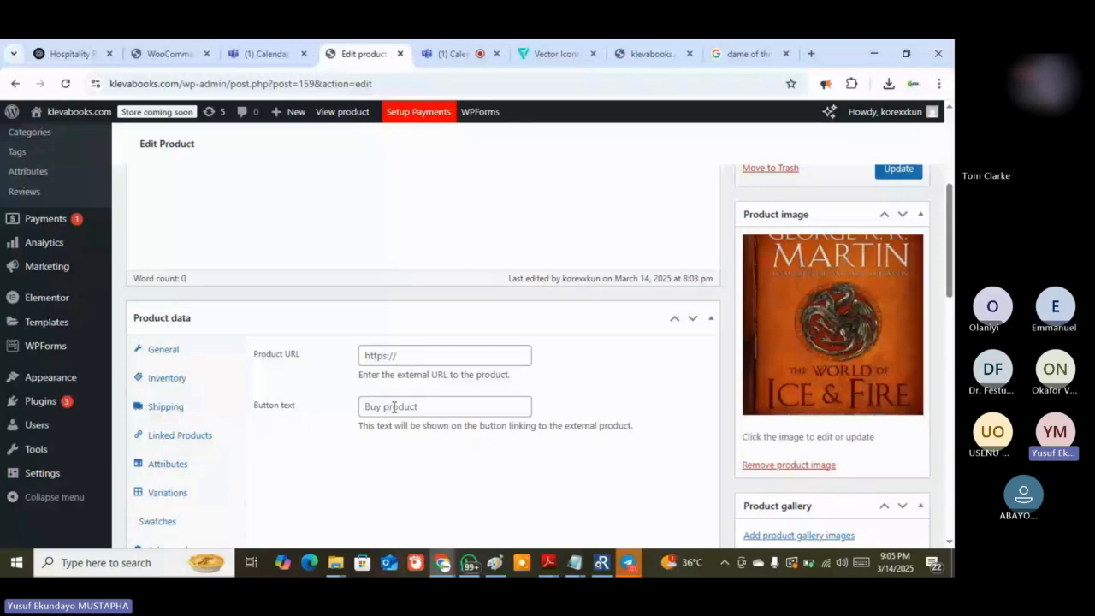
scroll(399, 407, "down", 5)
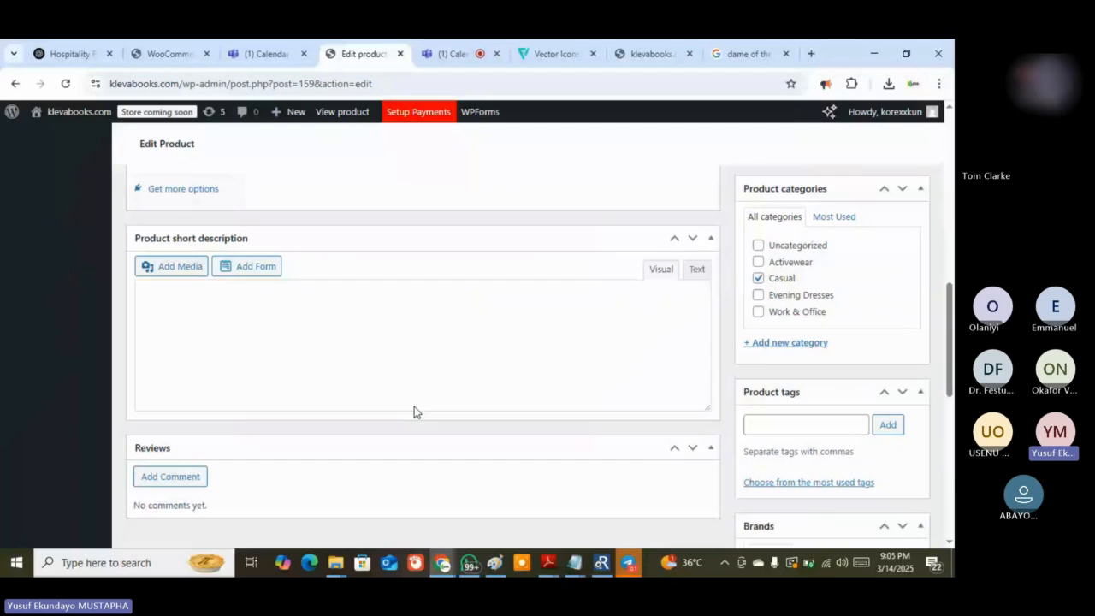
scroll(414, 406, "up", 1)
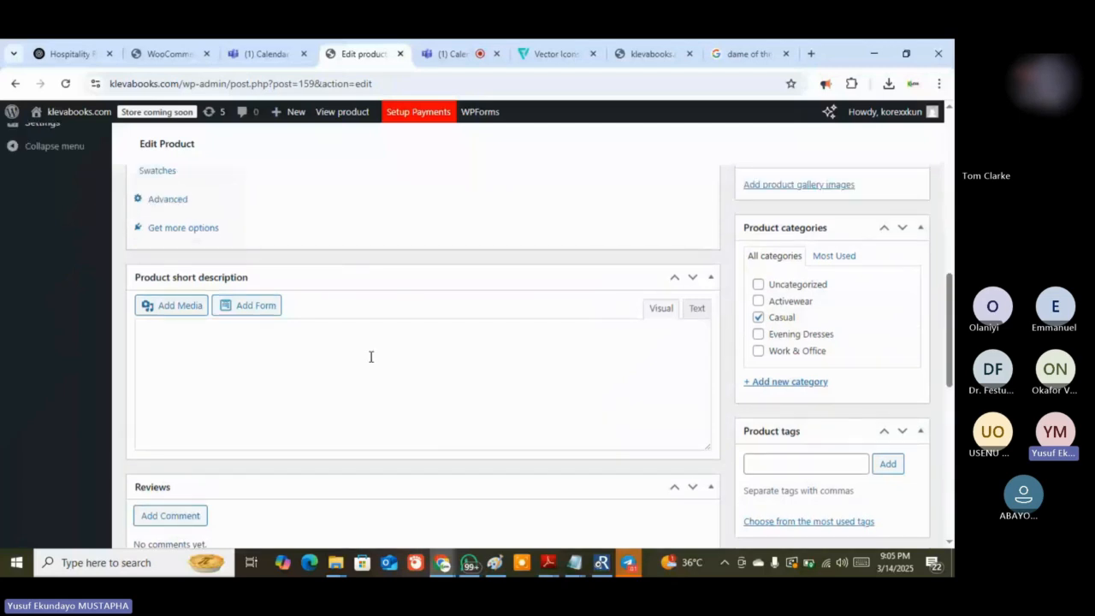
scroll(370, 356, "up", 5)
scroll(462, 343, "up", 2)
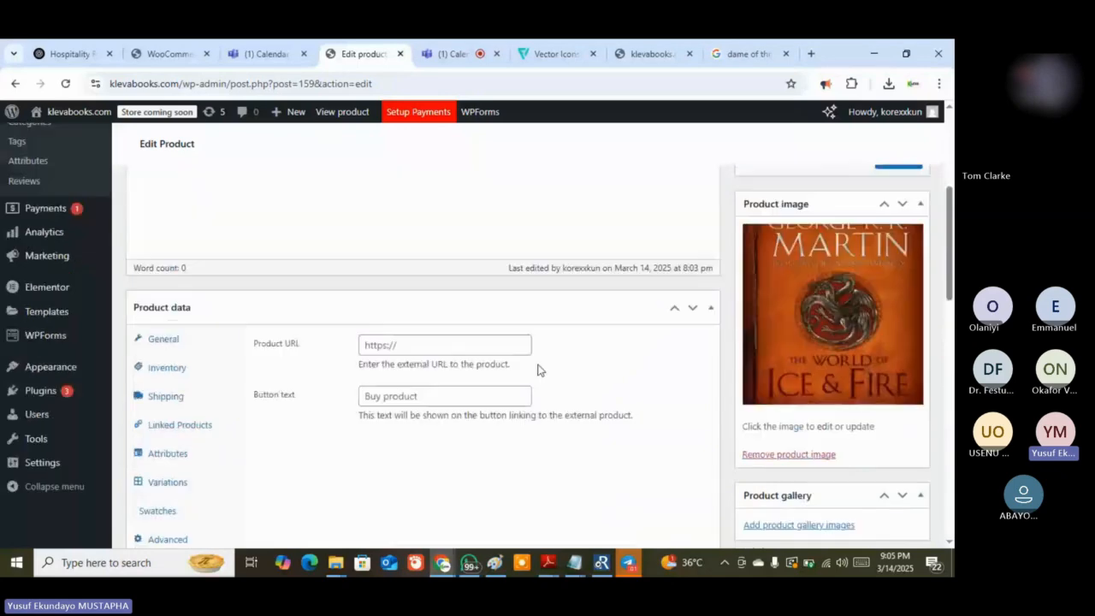
scroll(537, 369, "down", 10)
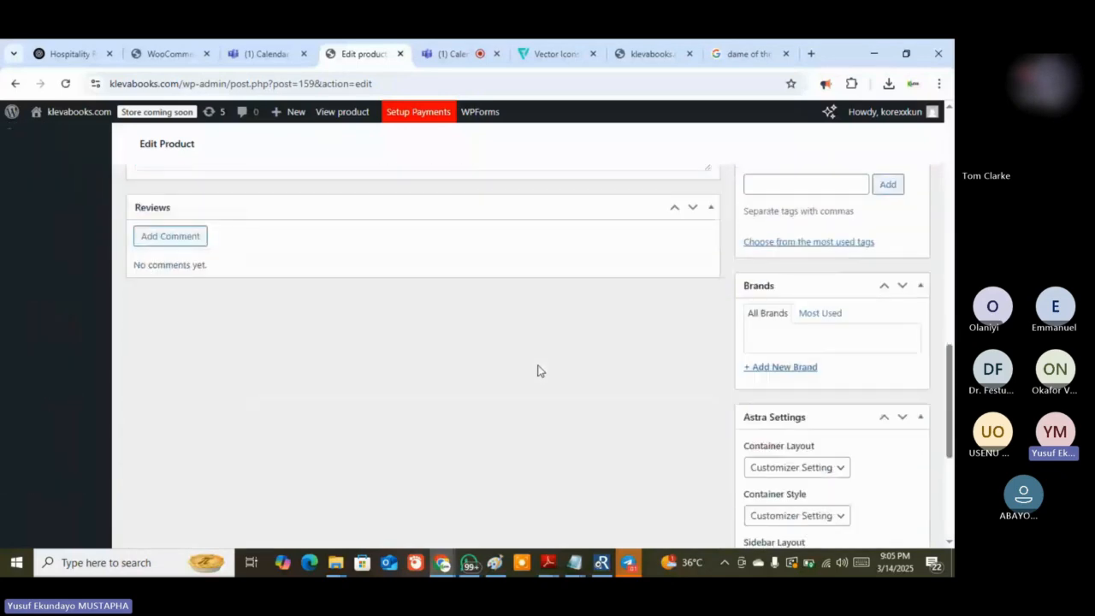
scroll(538, 370, "up", 3)
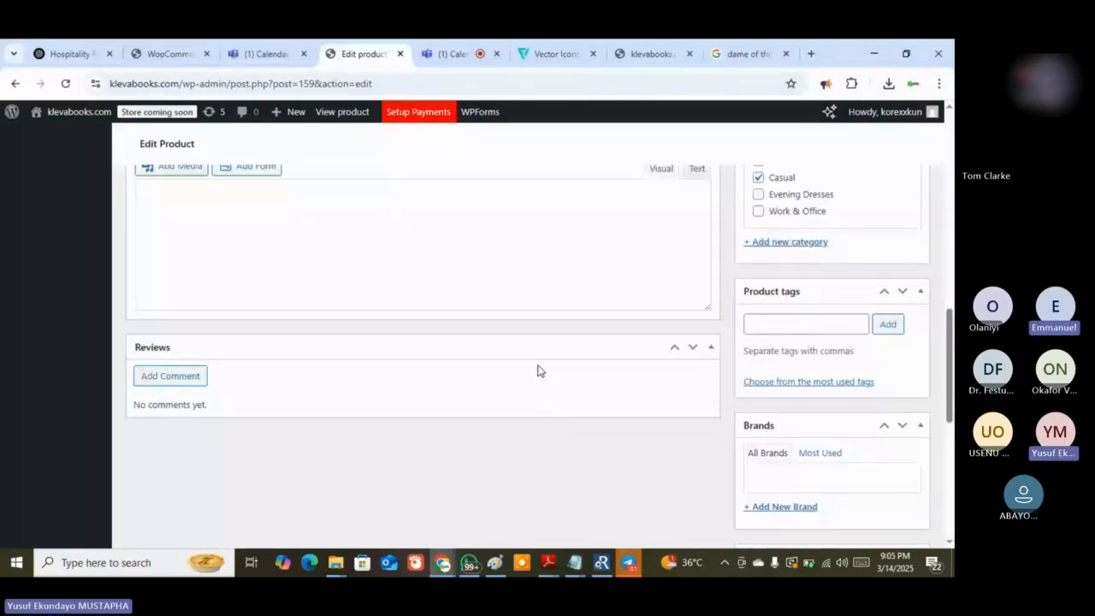
scroll(538, 369, "up", 5)
left_click(648, 54)
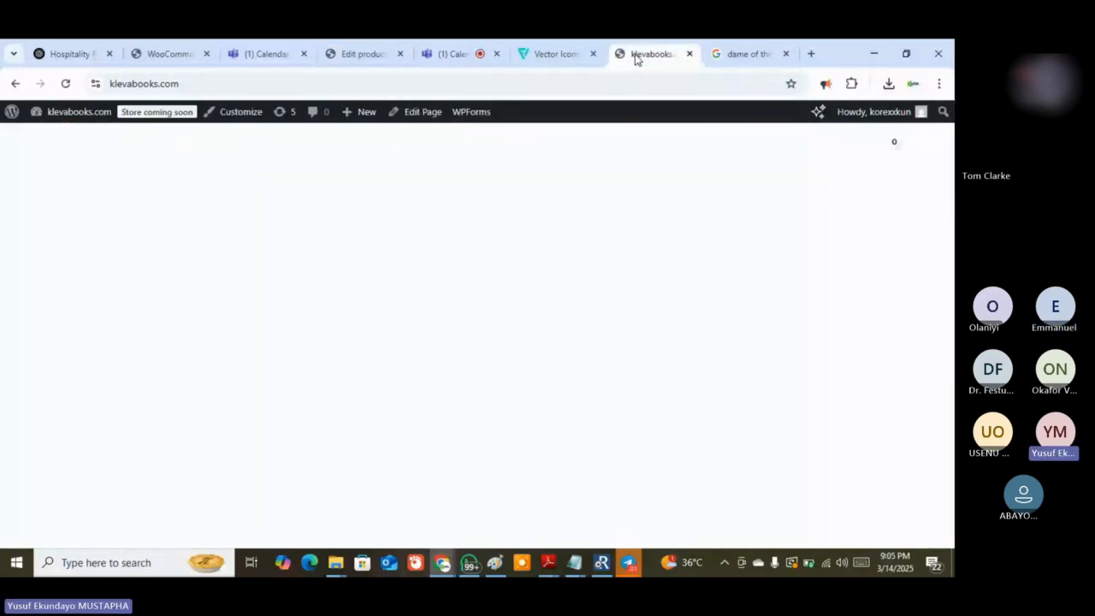
Reload the storefront and open Power Suit Ensemble from Featured Books, showing the World of Ice & Fire cover
left_click(62, 83)
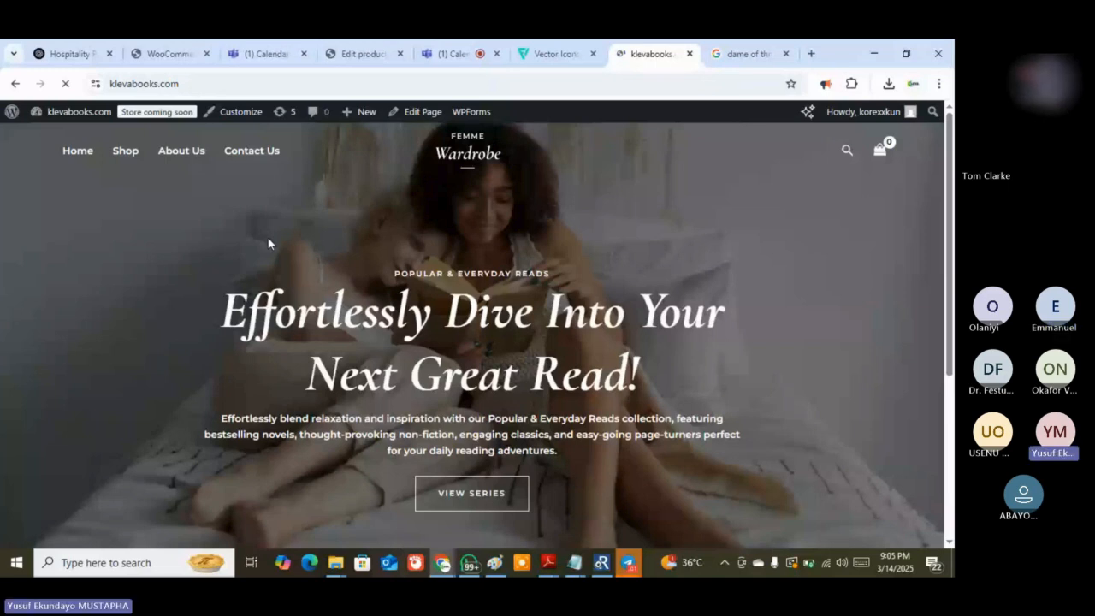
scroll(657, 363, "down", 1)
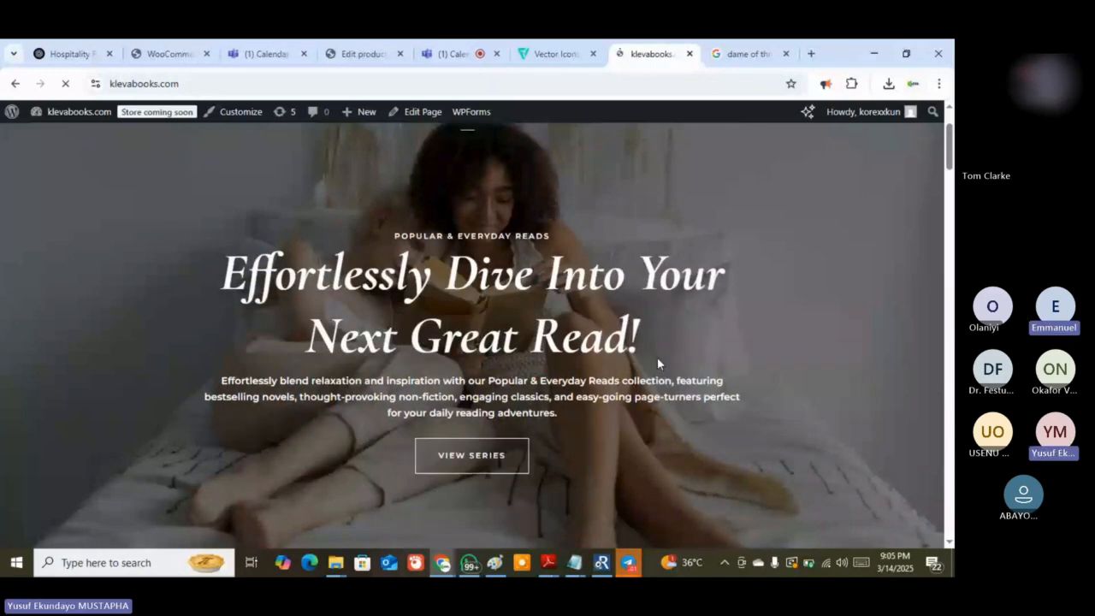
scroll(785, 390, "down", 5)
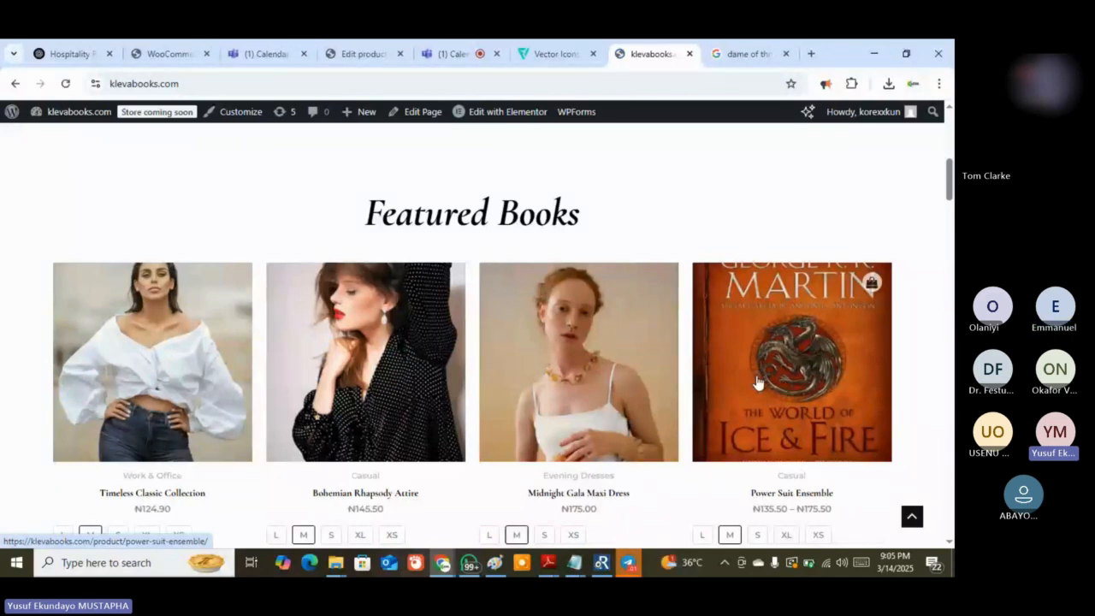
left_click(819, 356)
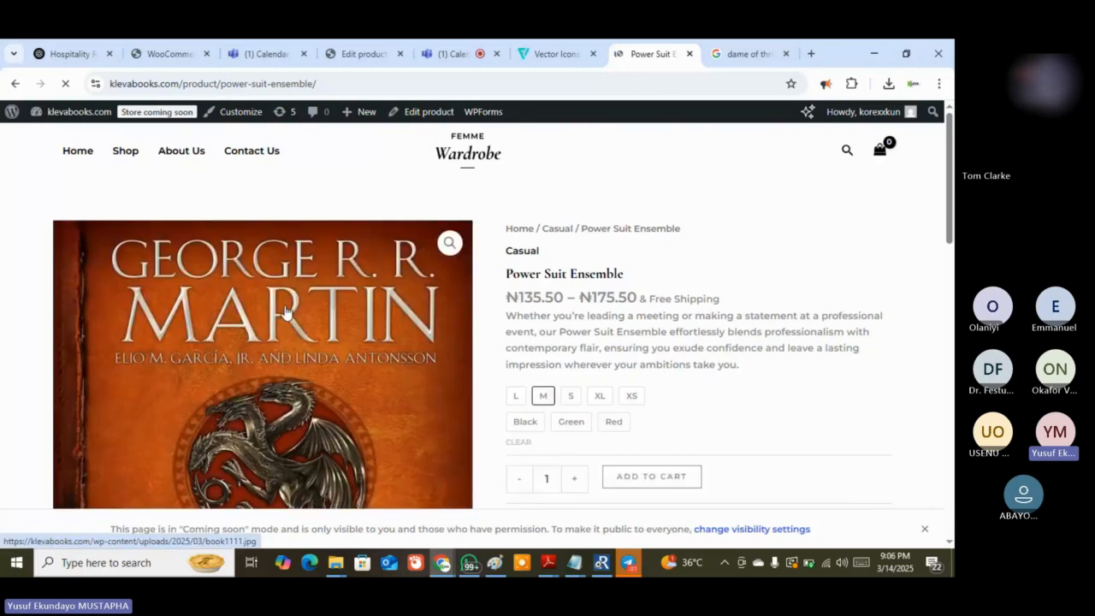
scroll(286, 312, "down", 5)
scroll(286, 312, "up", 5)
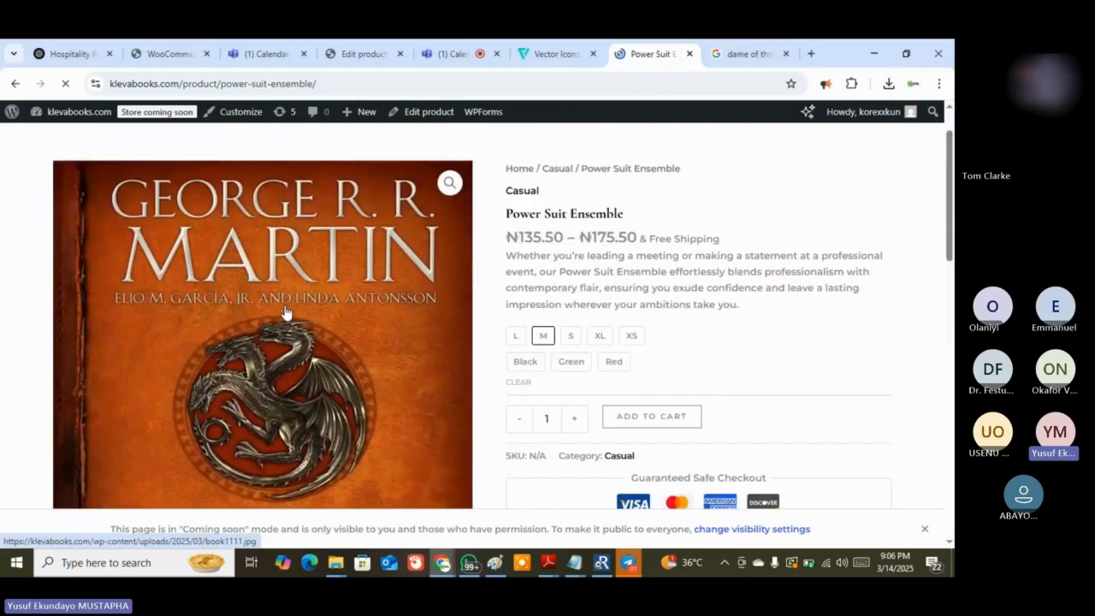
scroll(286, 312, "down", 1)
scroll(286, 312, "up", 1)
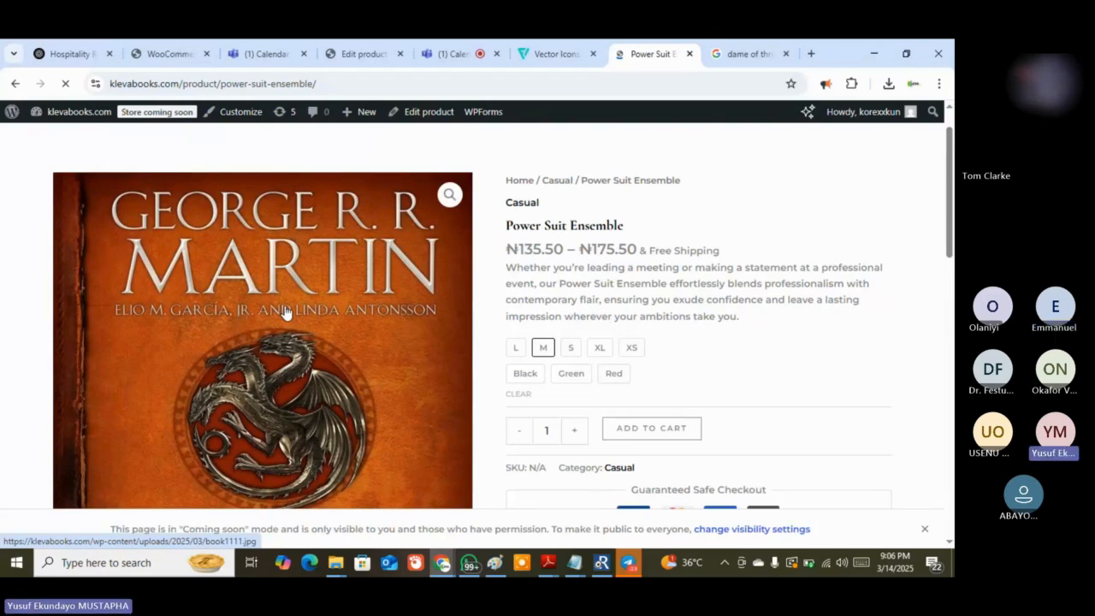
scroll(286, 312, "up", 1)
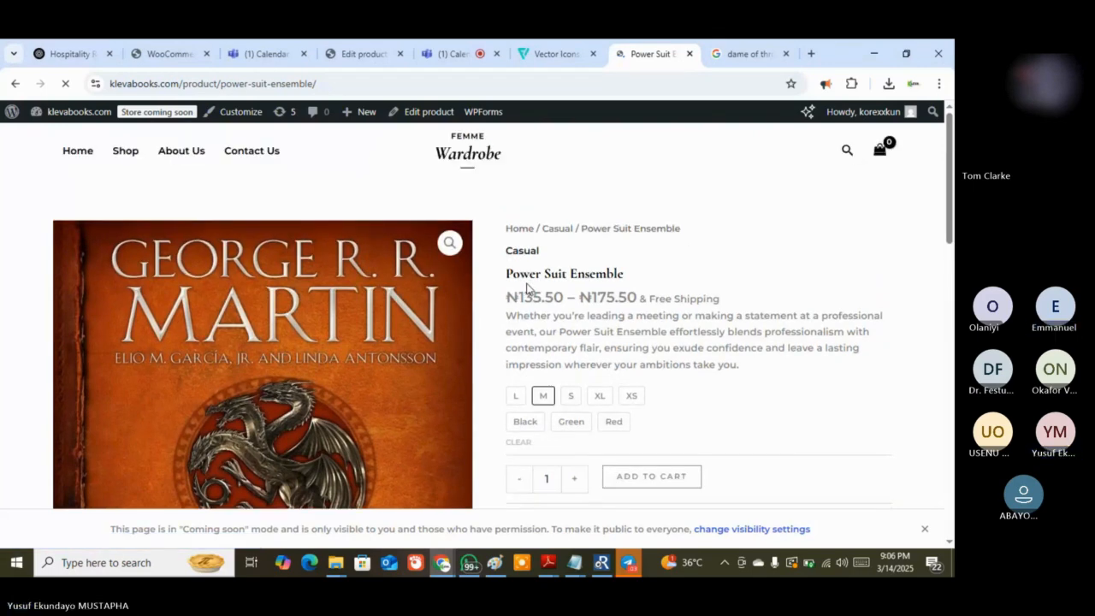
left_click(338, 43)
scroll(311, 385, "down", 5)
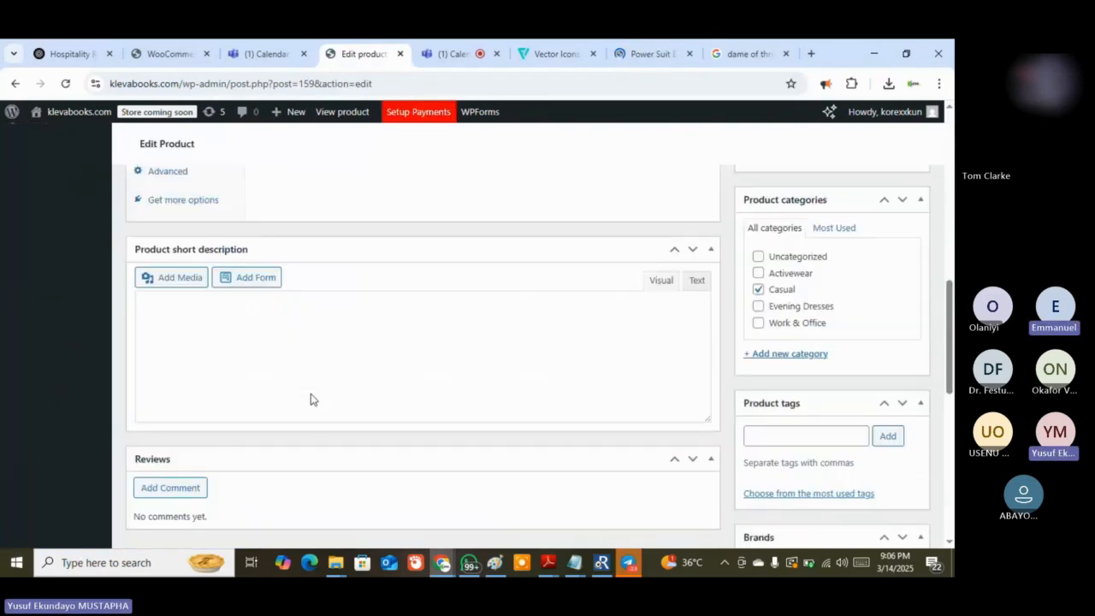
scroll(310, 394, "up", 7)
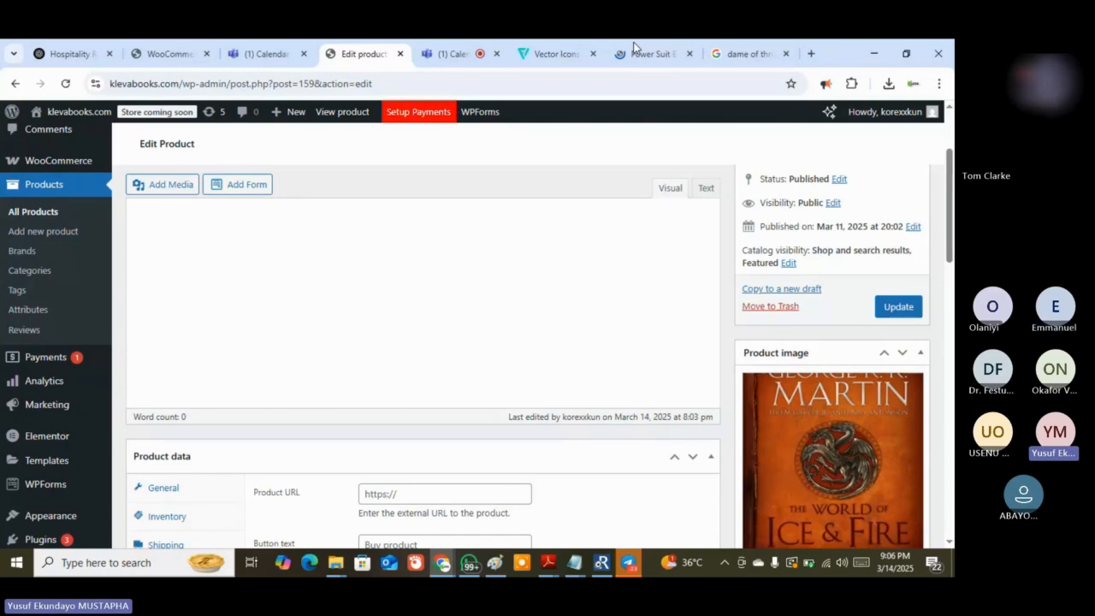
left_click(637, 55)
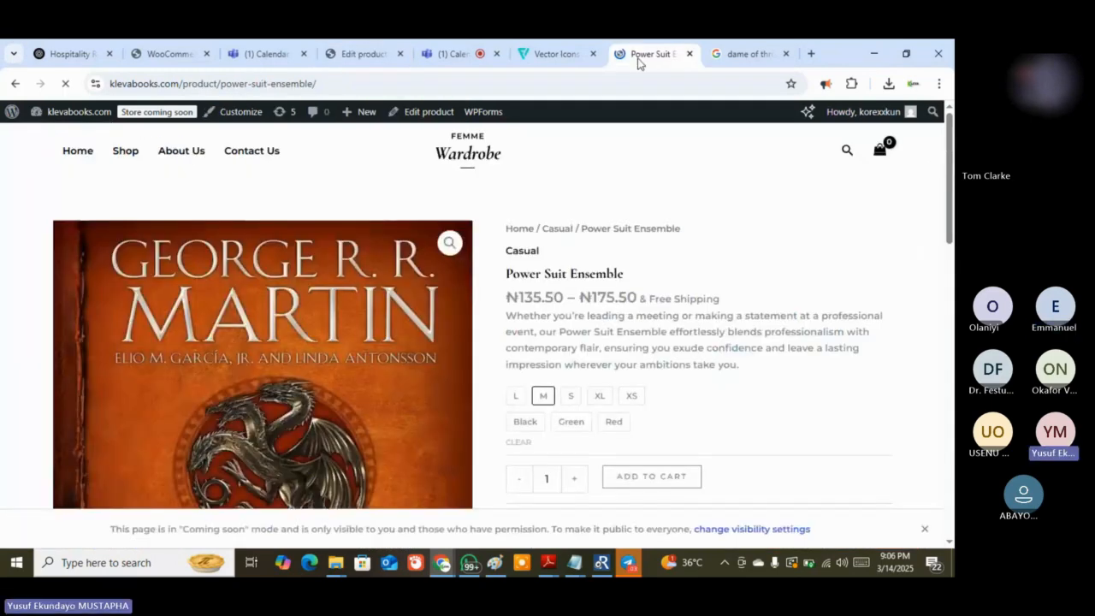
scroll(695, 388, "down", 3)
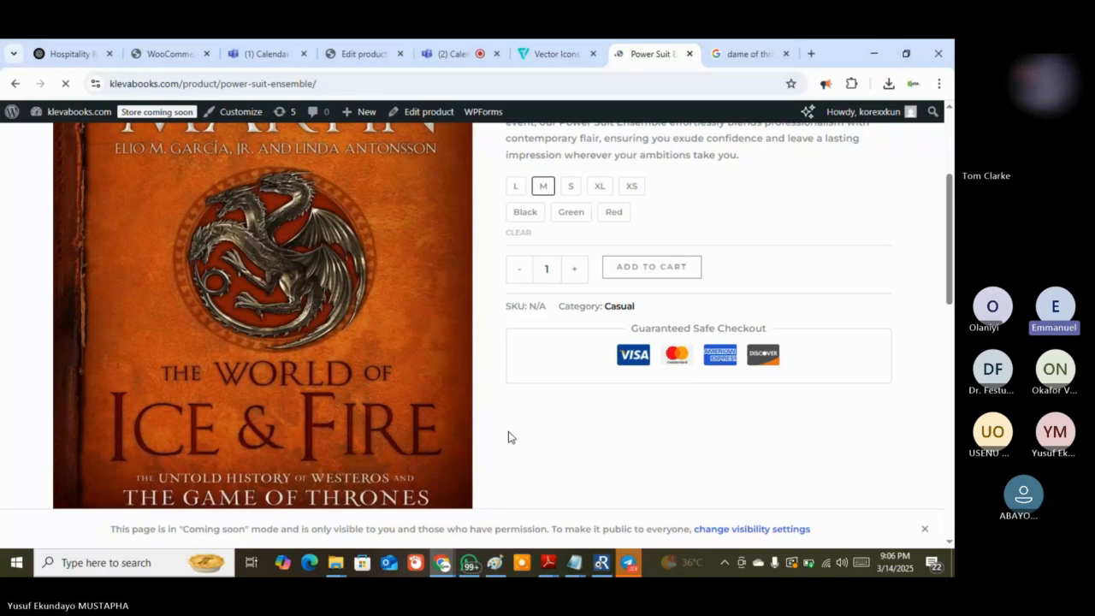
scroll(603, 440, "up", 1)
scroll(604, 440, "up", 3)
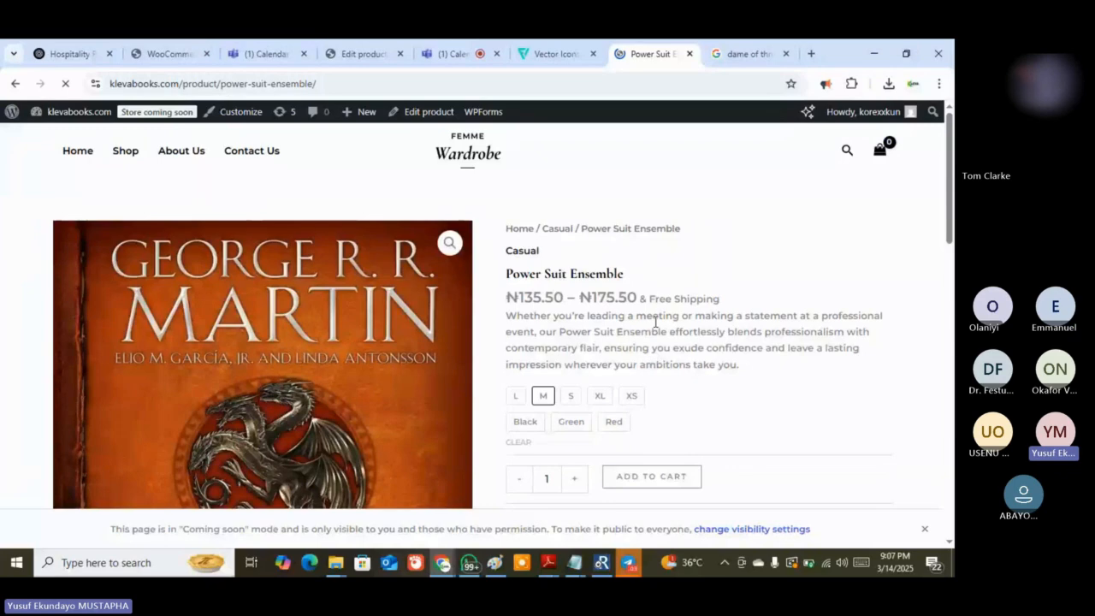
scroll(655, 322, "down", 2)
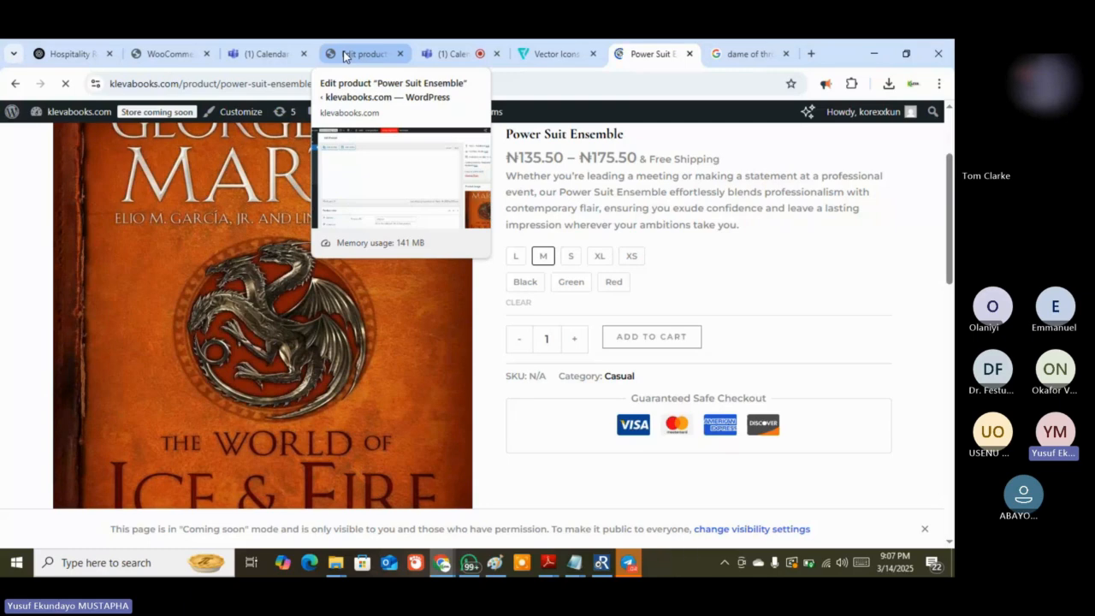
Admit the lobby guest from the Teams Participants list, check participant options, and stop screen sharing
left_click(441, 52)
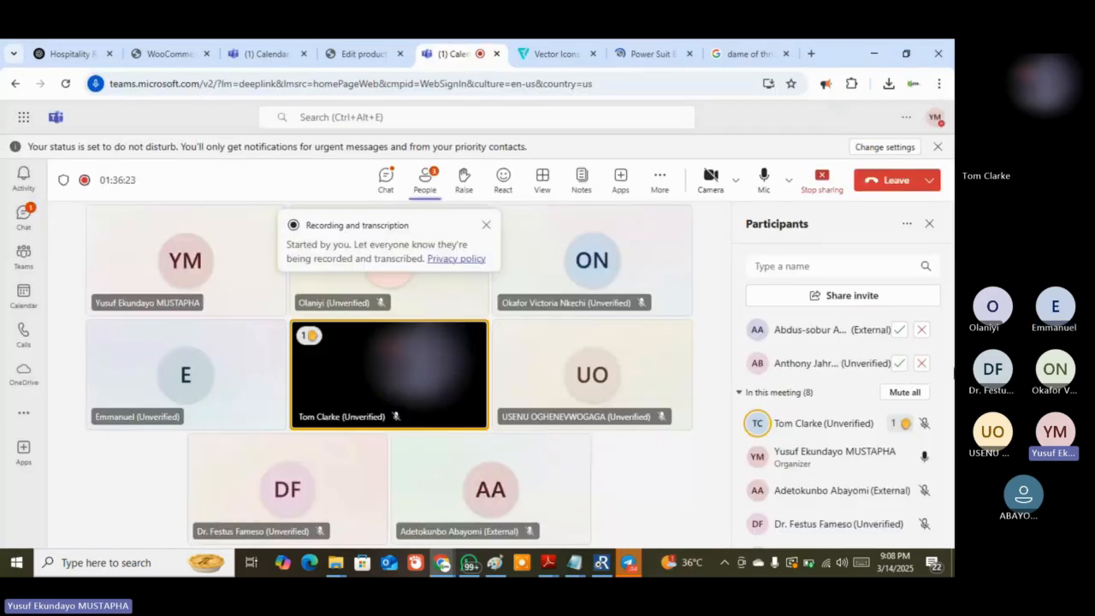
left_click(899, 364)
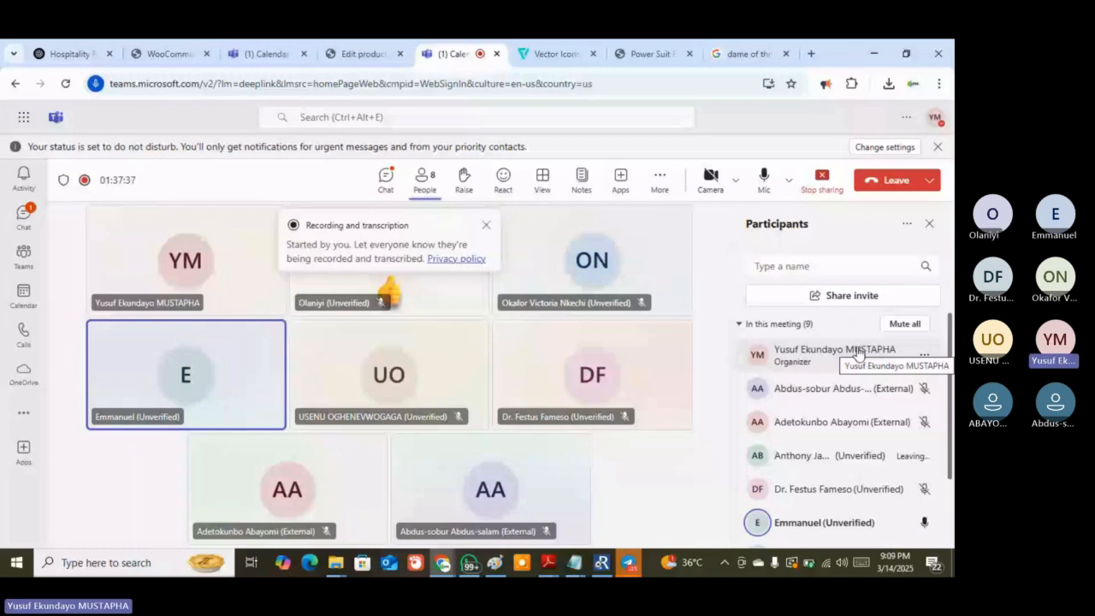
right_click(858, 351)
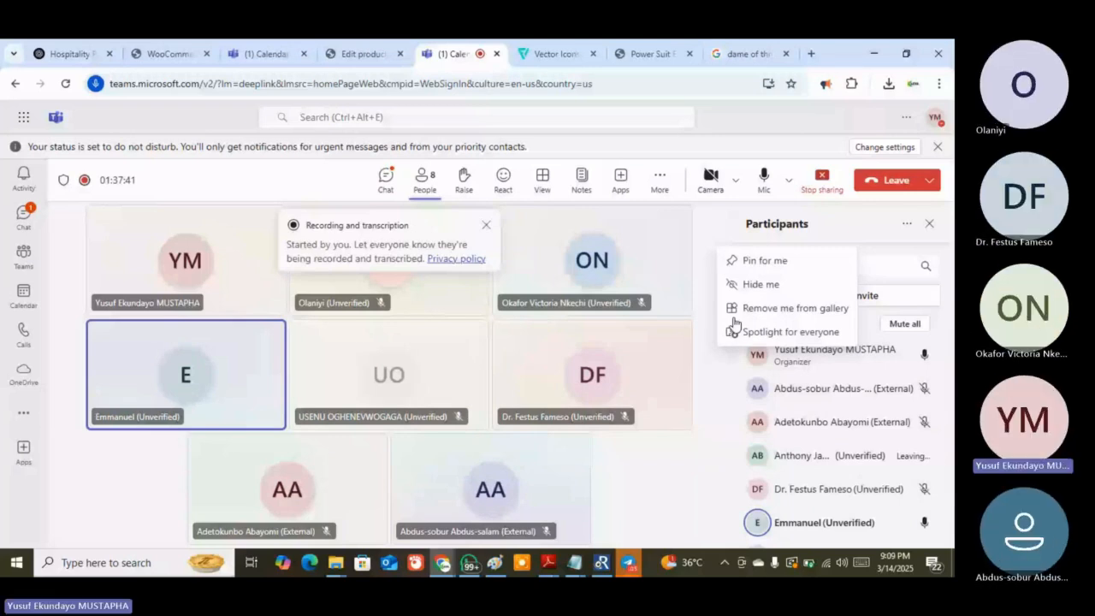
left_click(927, 385)
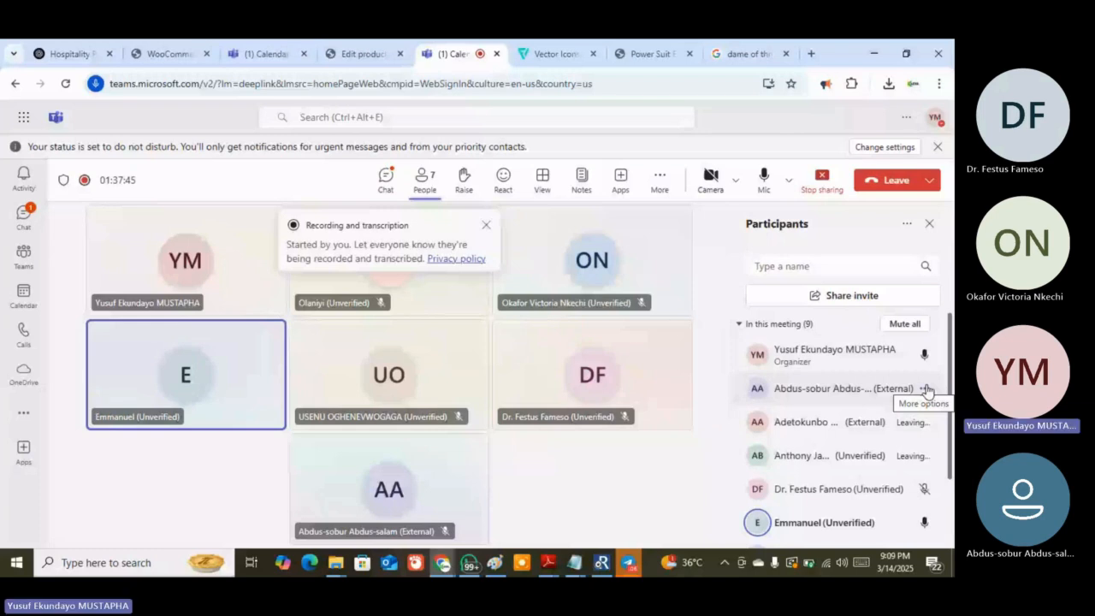
left_click(927, 389)
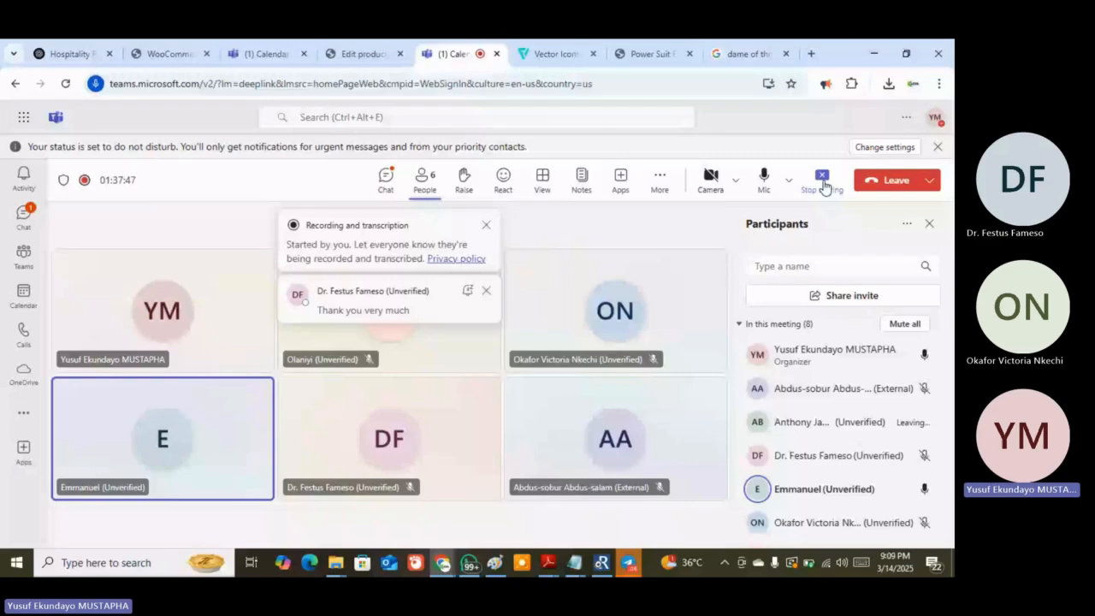
left_click(822, 179)
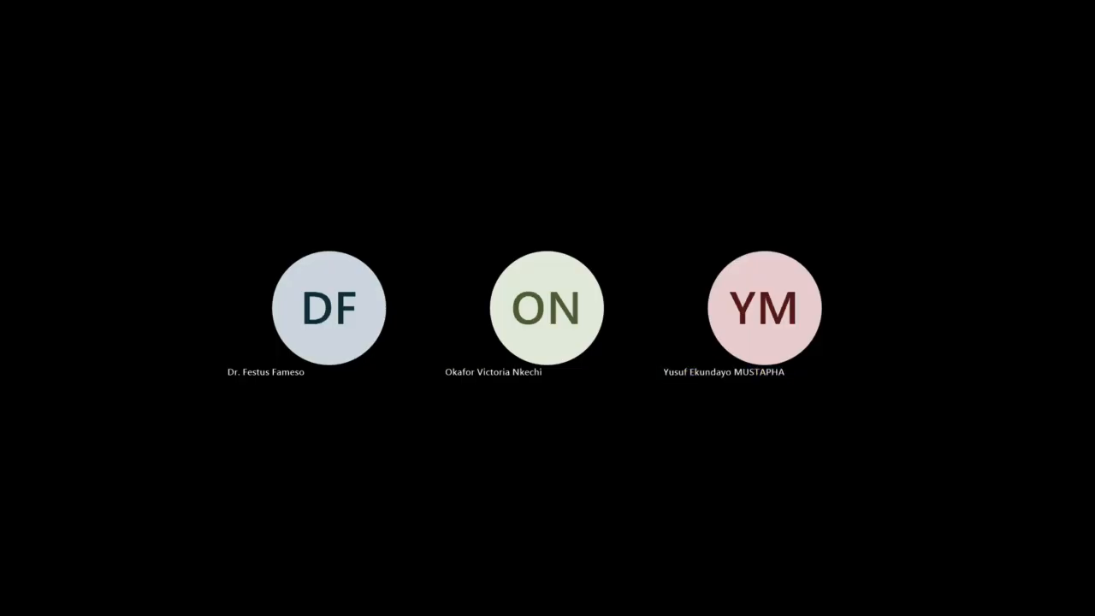